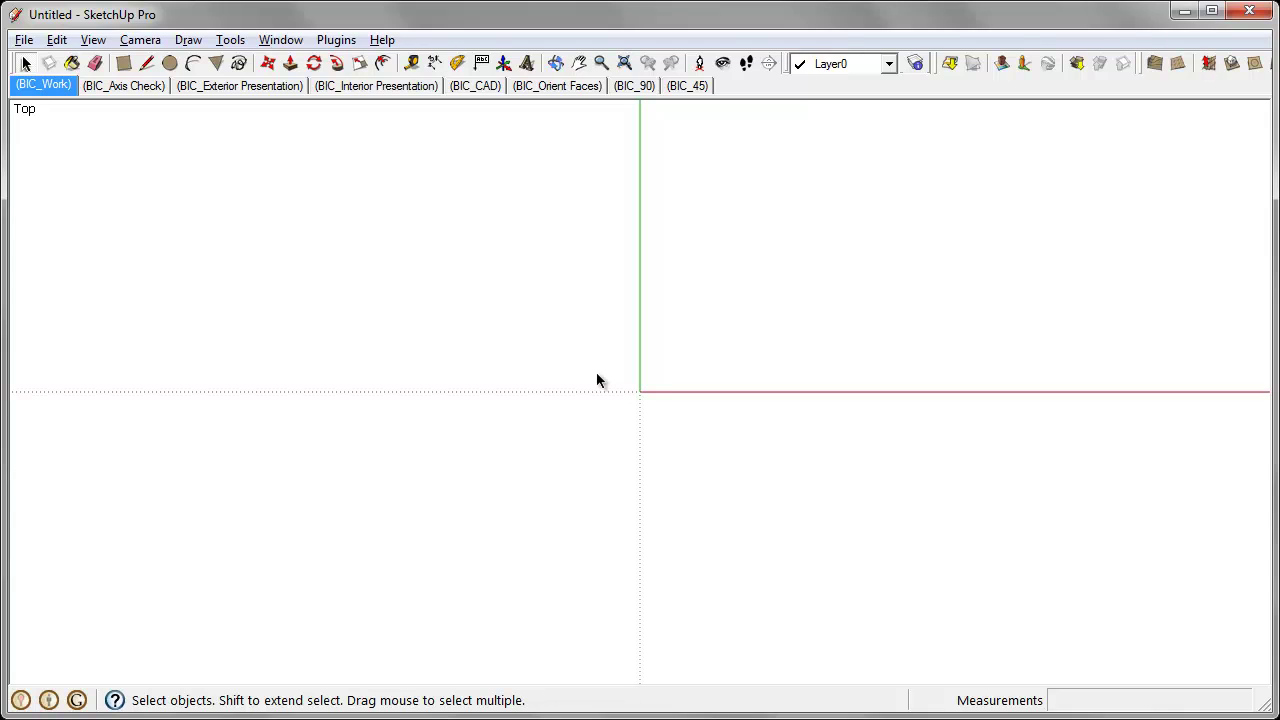
- Open the geo-location map, fit its window to the screen, and search for the site's street address
{"action": "left_click", "coordinate": [23, 40]}
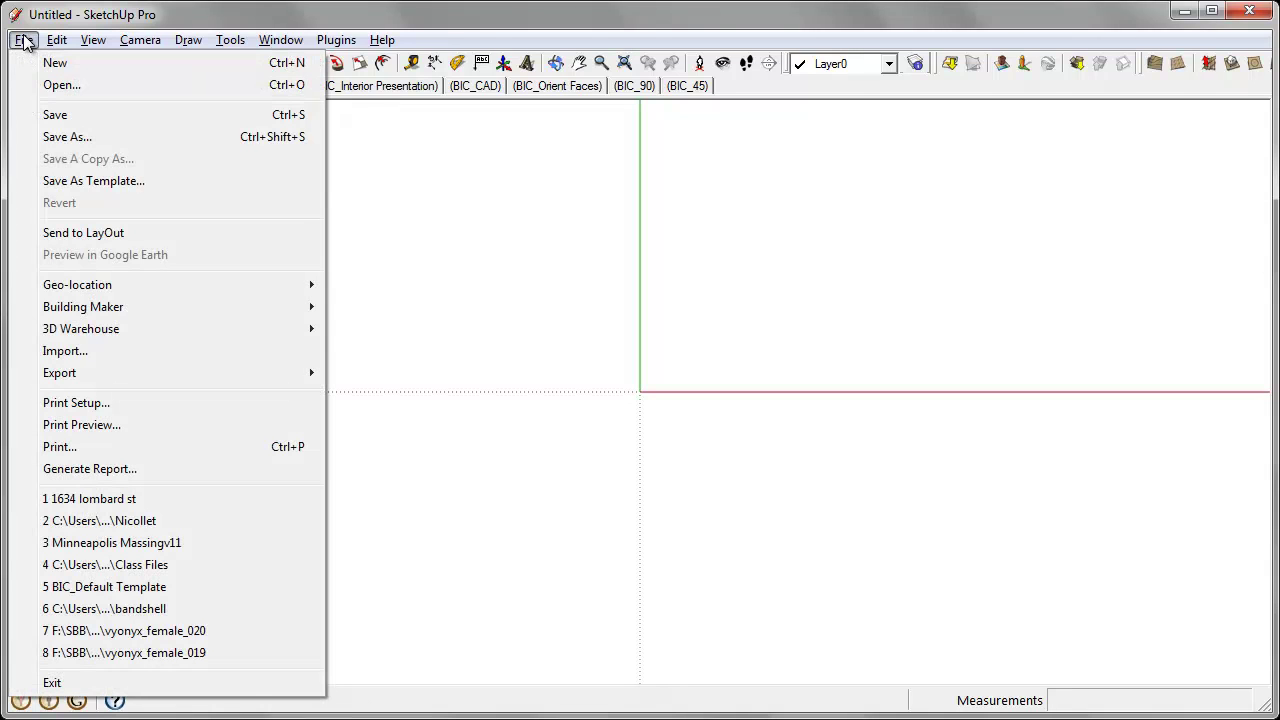
{"action": "mouse_move", "coordinate": [123, 284]}
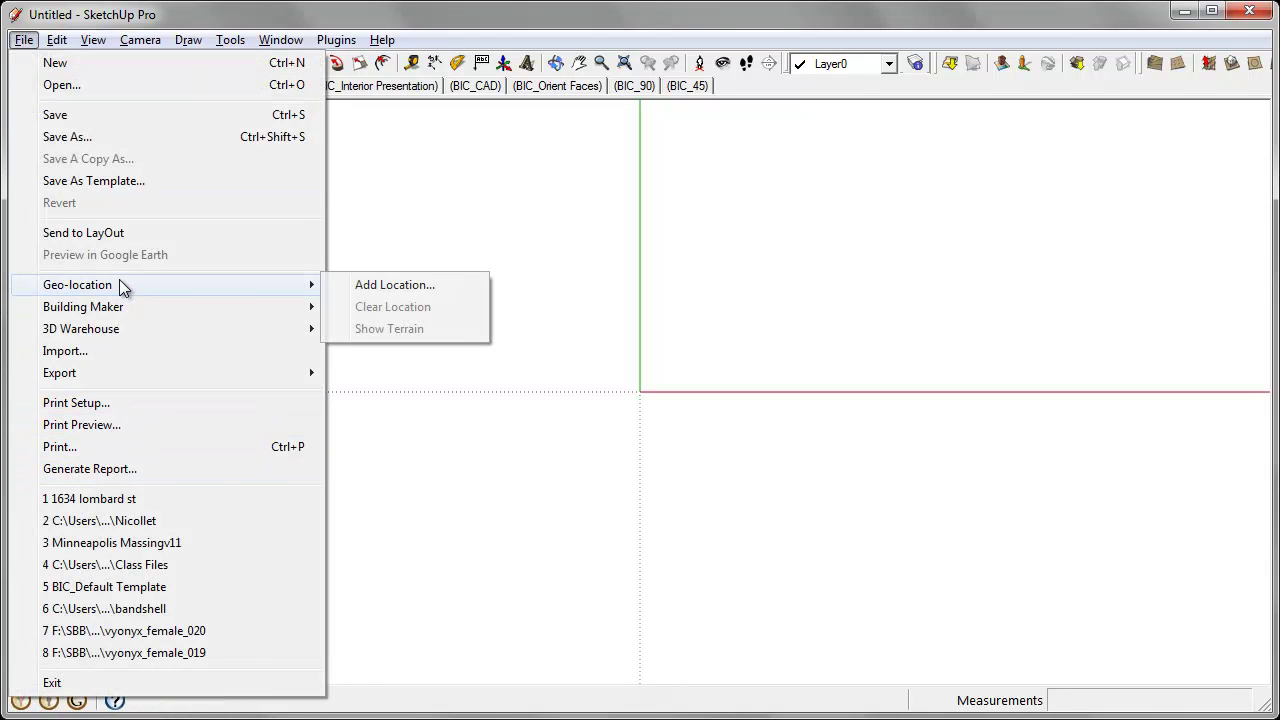
{"action": "left_click", "coordinate": [427, 286]}
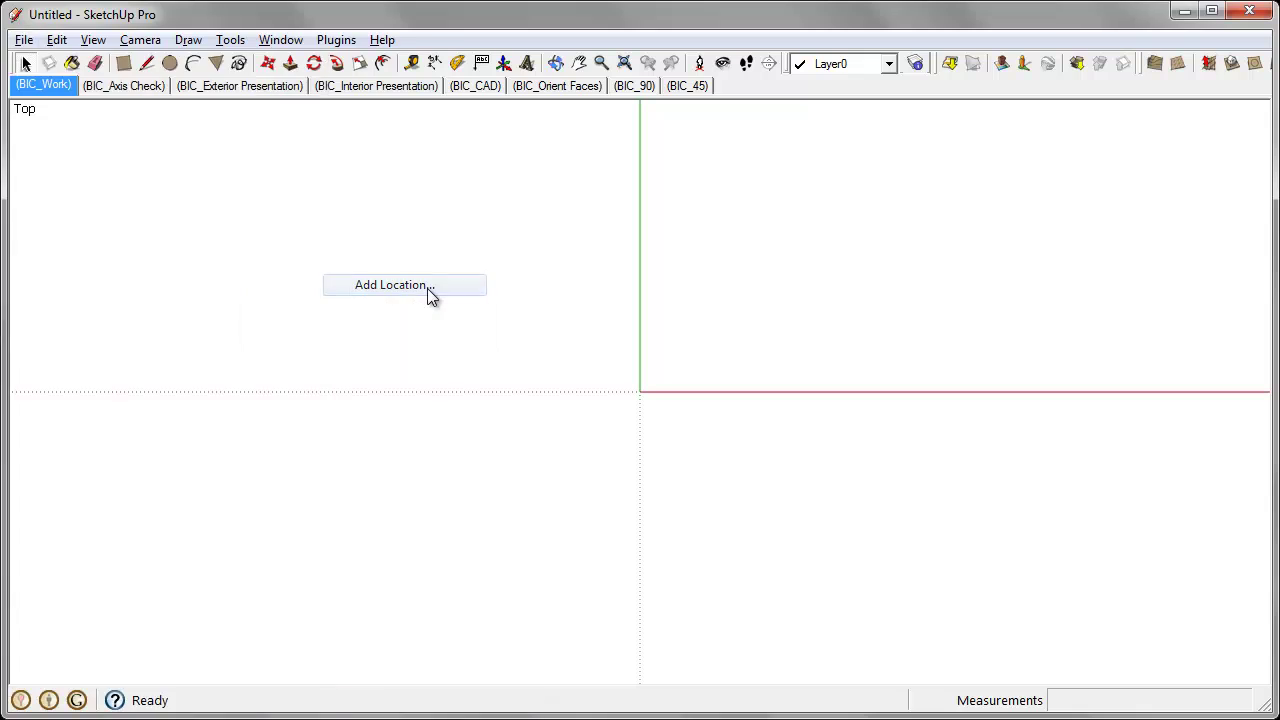
{"action": "right_click", "coordinate": [734, 14]}
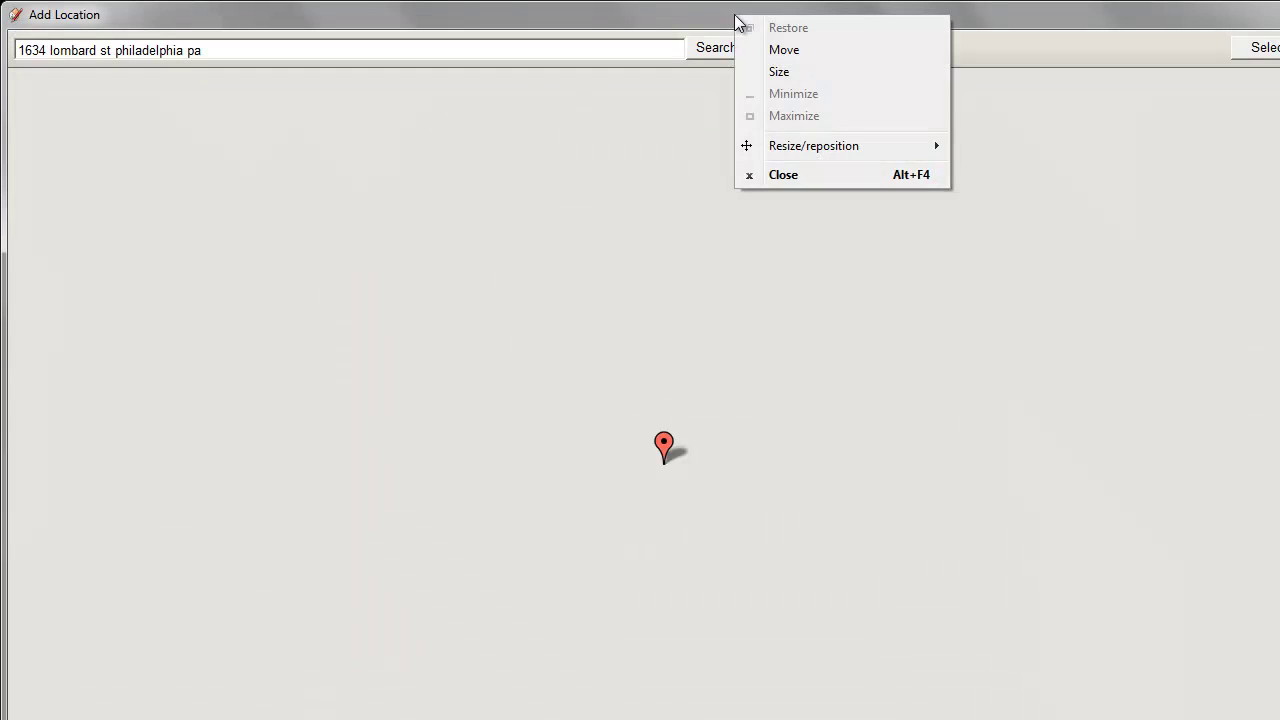
{"action": "mouse_move", "coordinate": [803, 146]}
{"action": "left_click", "coordinate": [973, 165]}
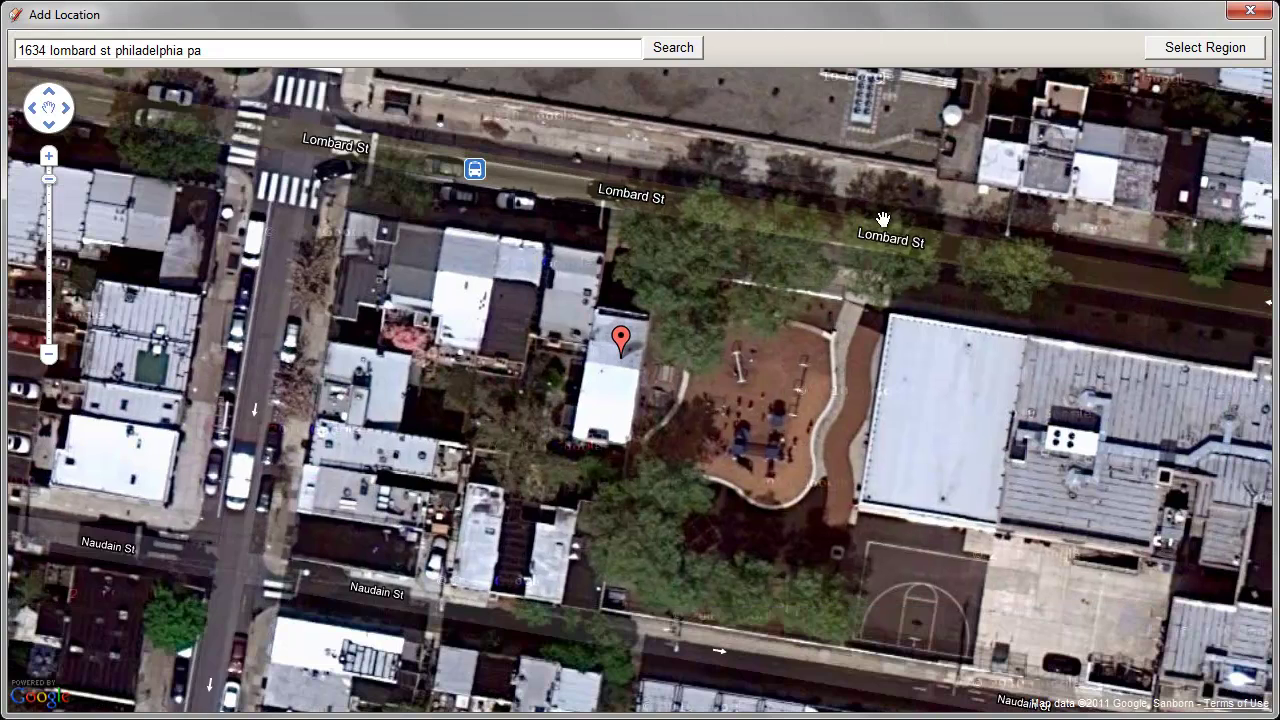
{"action": "triple_click", "coordinate": [241, 49]}
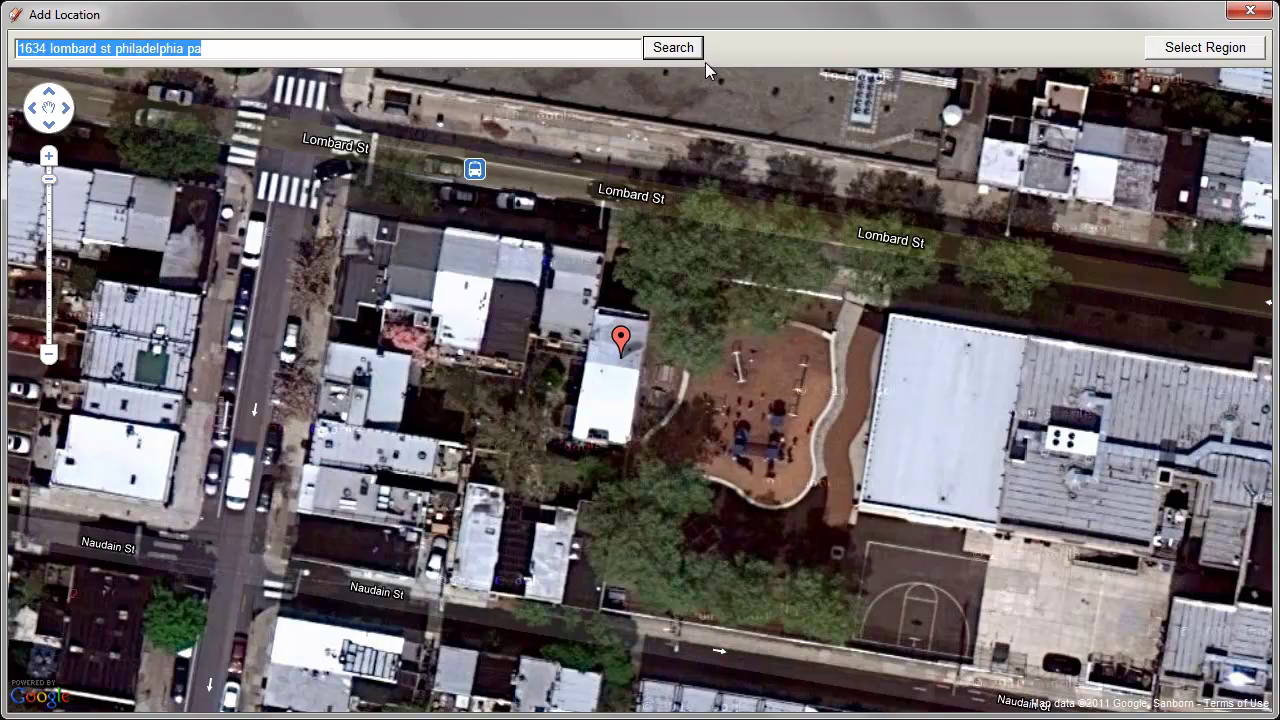
{"action": "key", "text": "Return"}
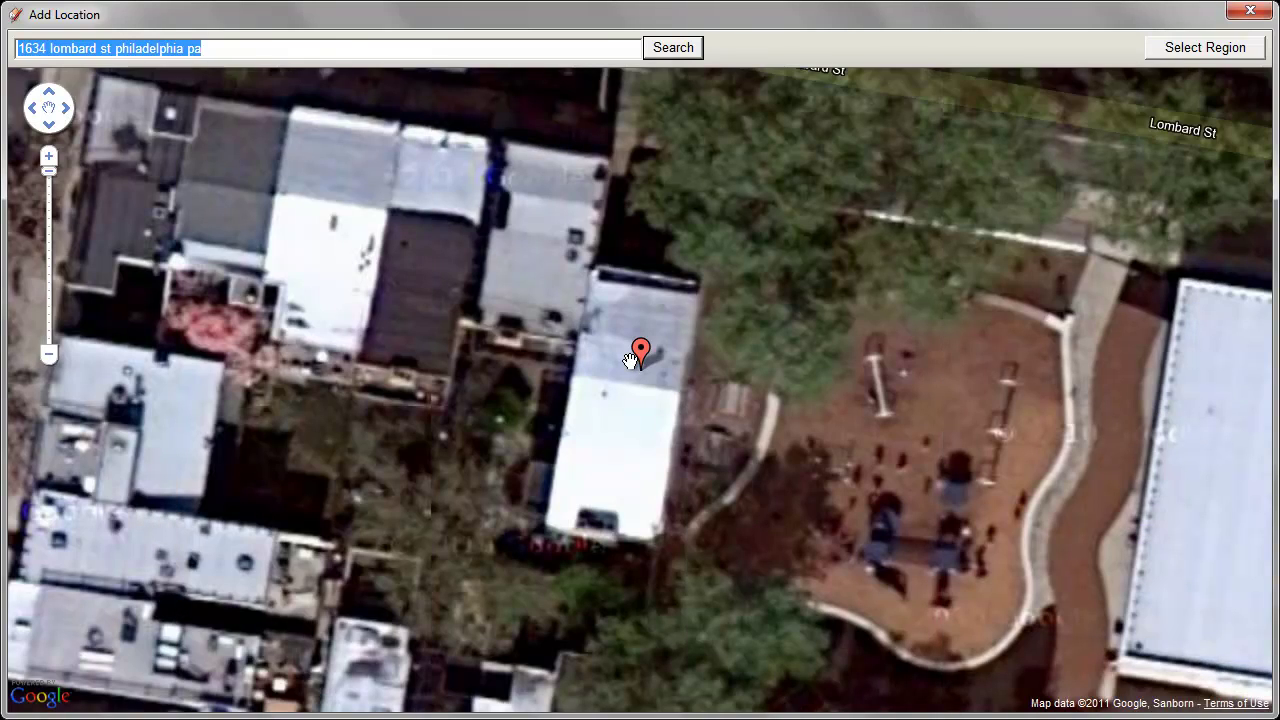
- Crop the map region around the marked building, from the street crossing to the playground's far side, and grab it into the model
{"action": "left_click", "coordinate": [49, 356]}
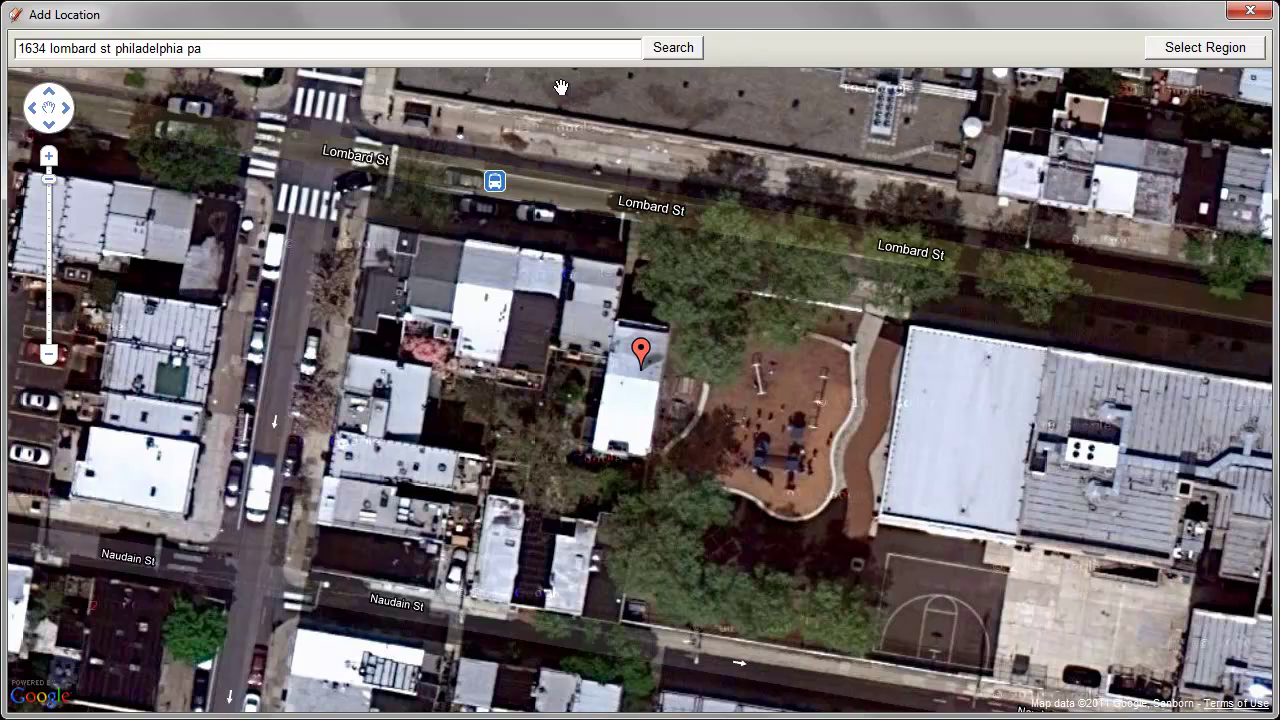
{"action": "left_click_drag", "start_coordinate": [465, 311], "coordinate": [461, 348]}
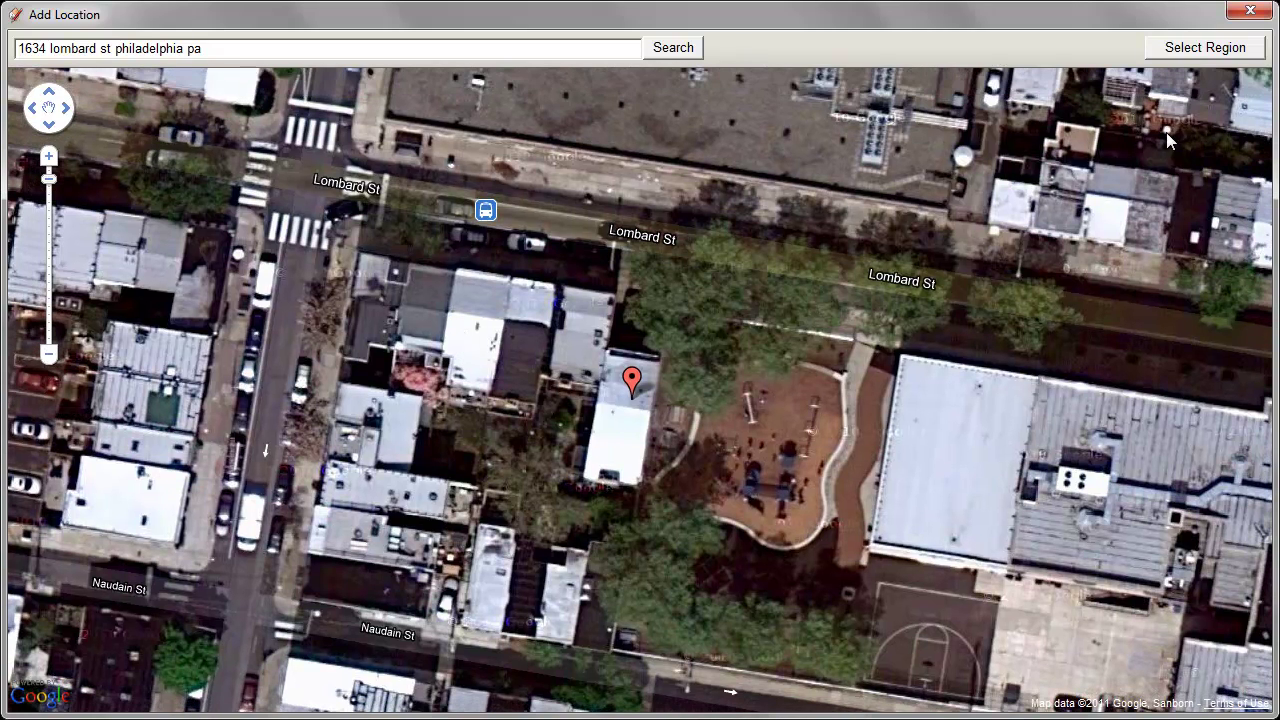
{"action": "left_click", "coordinate": [1195, 48]}
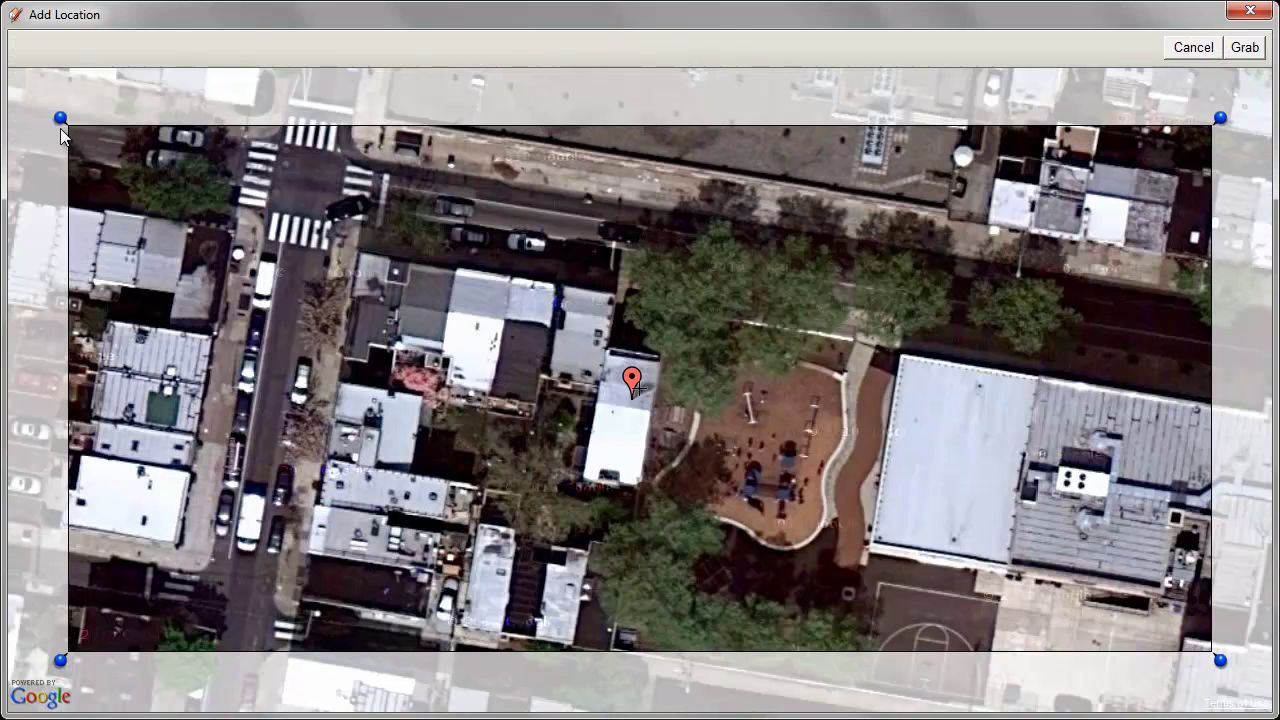
{"action": "left_click_drag", "start_coordinate": [60, 120], "coordinate": [191, 78]}
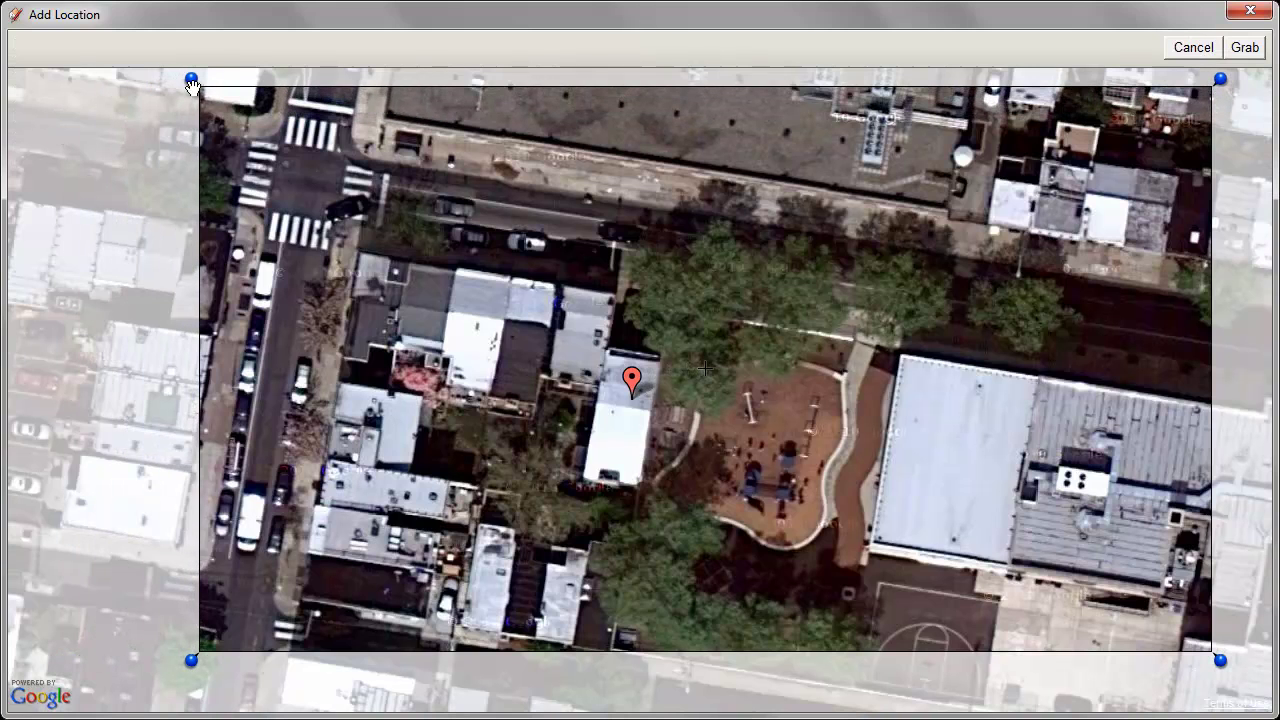
{"action": "left_click_drag", "start_coordinate": [1220, 660], "coordinate": [965, 648]}
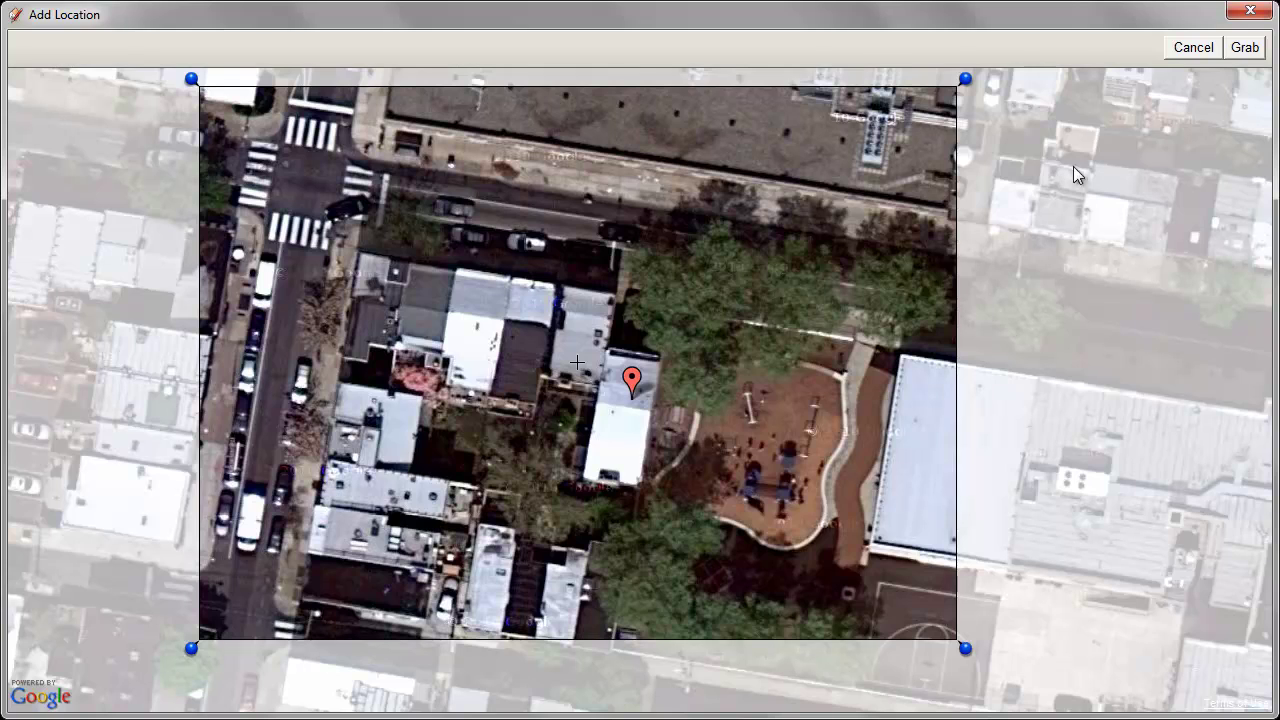
{"action": "left_click", "coordinate": [1246, 48]}
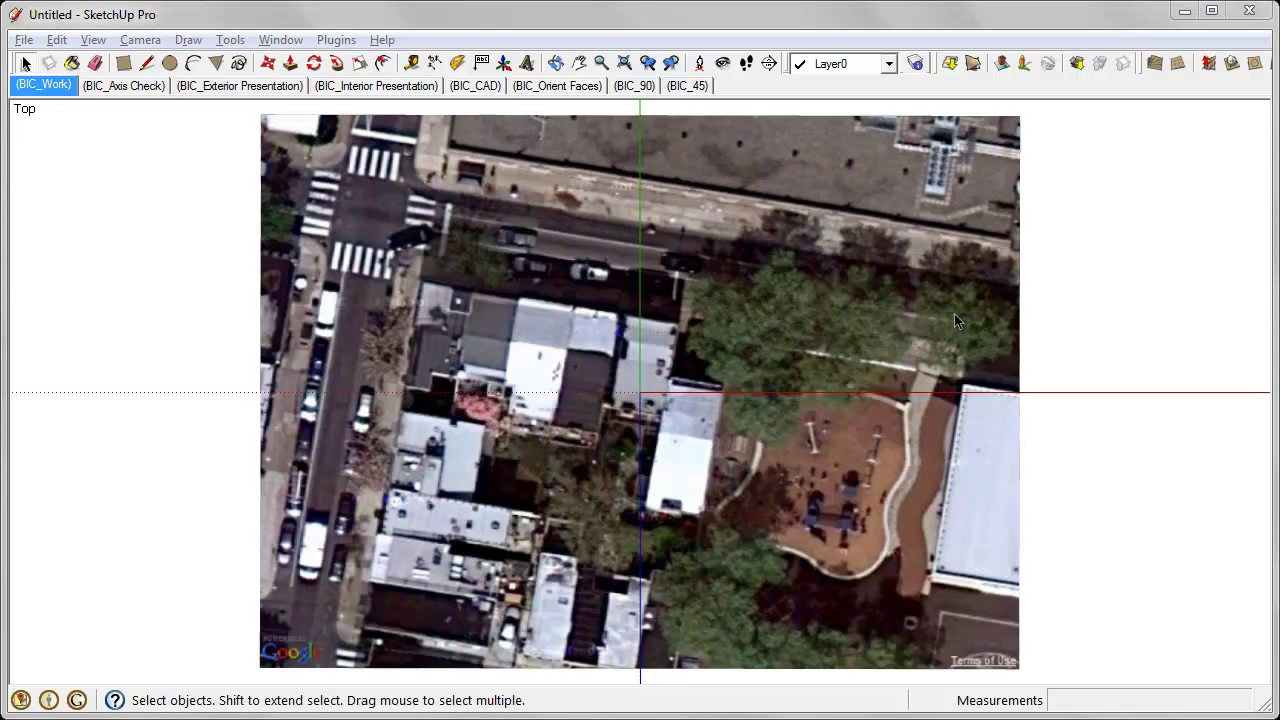
- Switch the imported aerial image to its 3D terrain and view it in perspective
{"action": "middle_click_drag", "start_coordinate": [700, 240], "coordinate": [996, 272]}
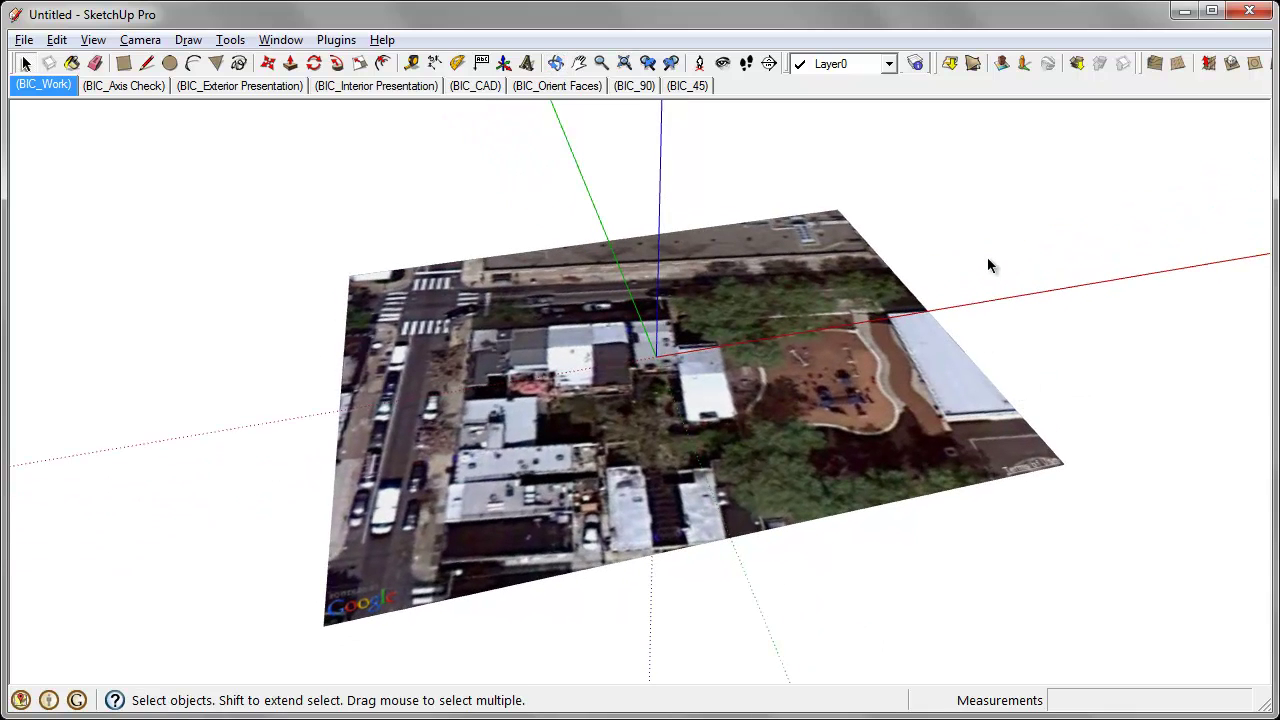
{"action": "left_click", "coordinate": [975, 66]}
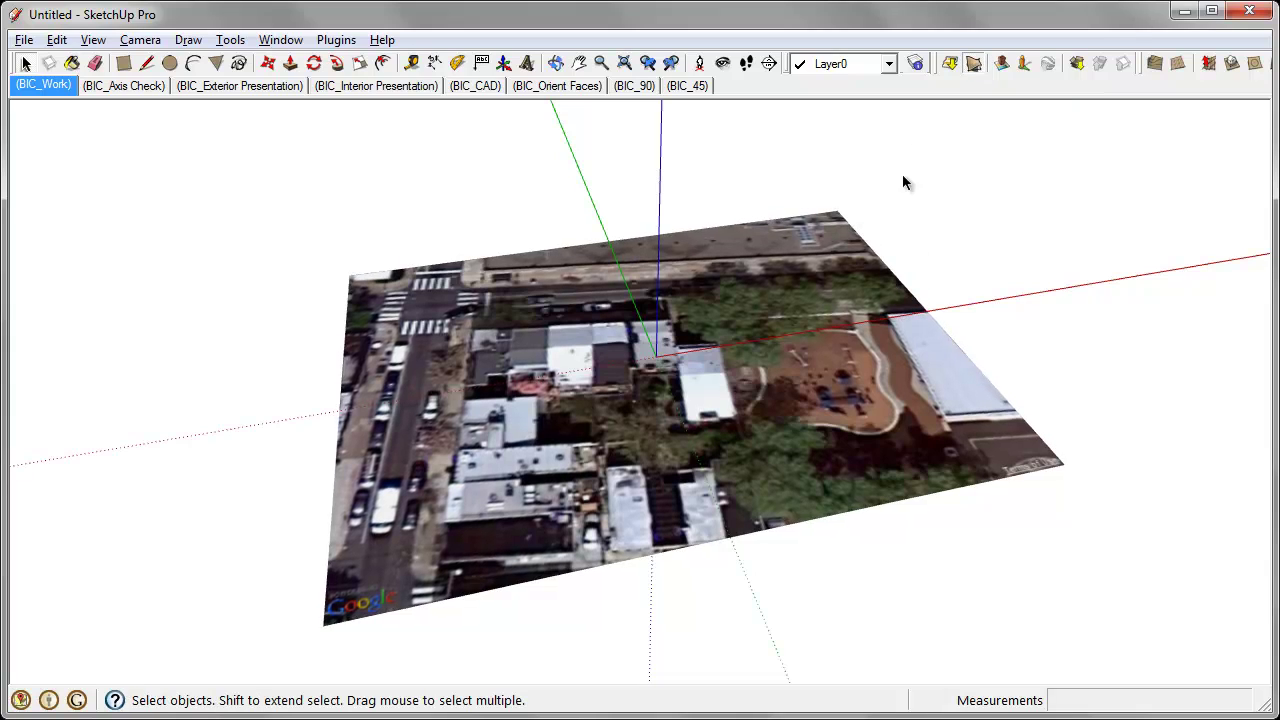
{"action": "middle_click_drag", "start_coordinate": [932, 312], "coordinate": [795, 372]}
- Display hidden geometry and turn on the terrain to examine its triangulated mesh
{"action": "left_click", "coordinate": [93, 40]}
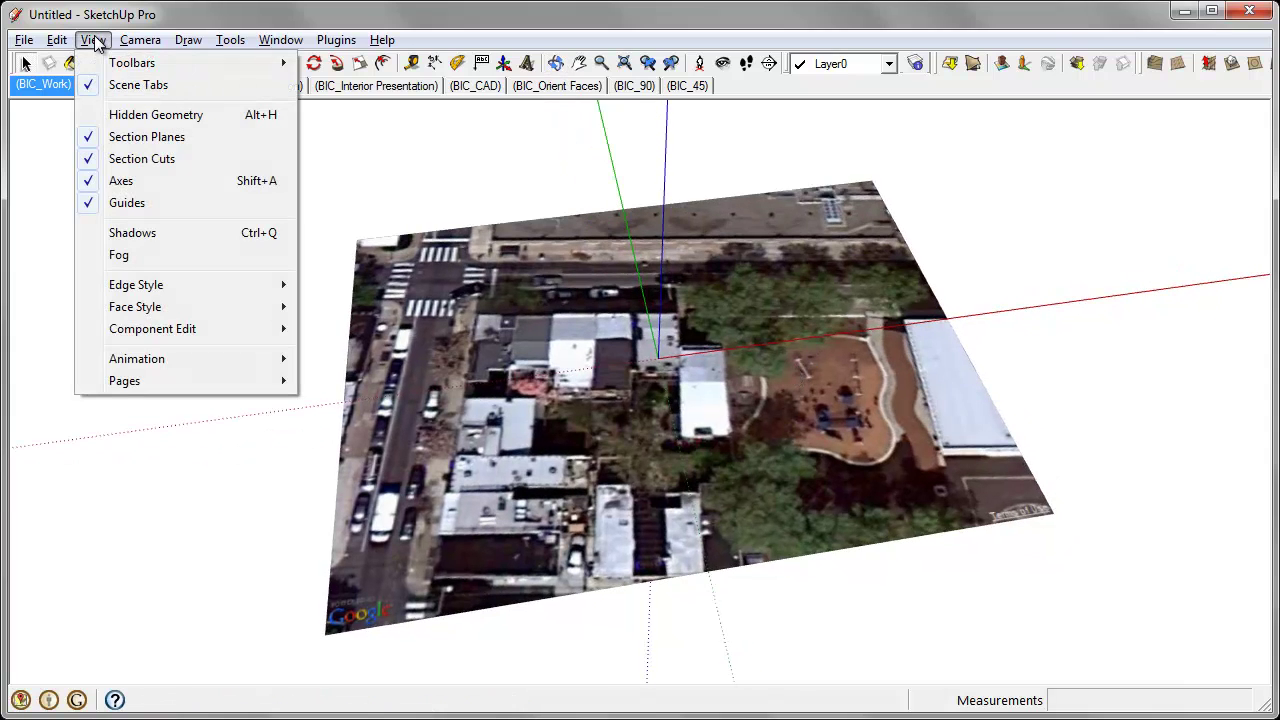
{"action": "left_click", "coordinate": [130, 116]}
{"action": "middle_click_drag", "start_coordinate": [665, 310], "coordinate": [825, 222]}
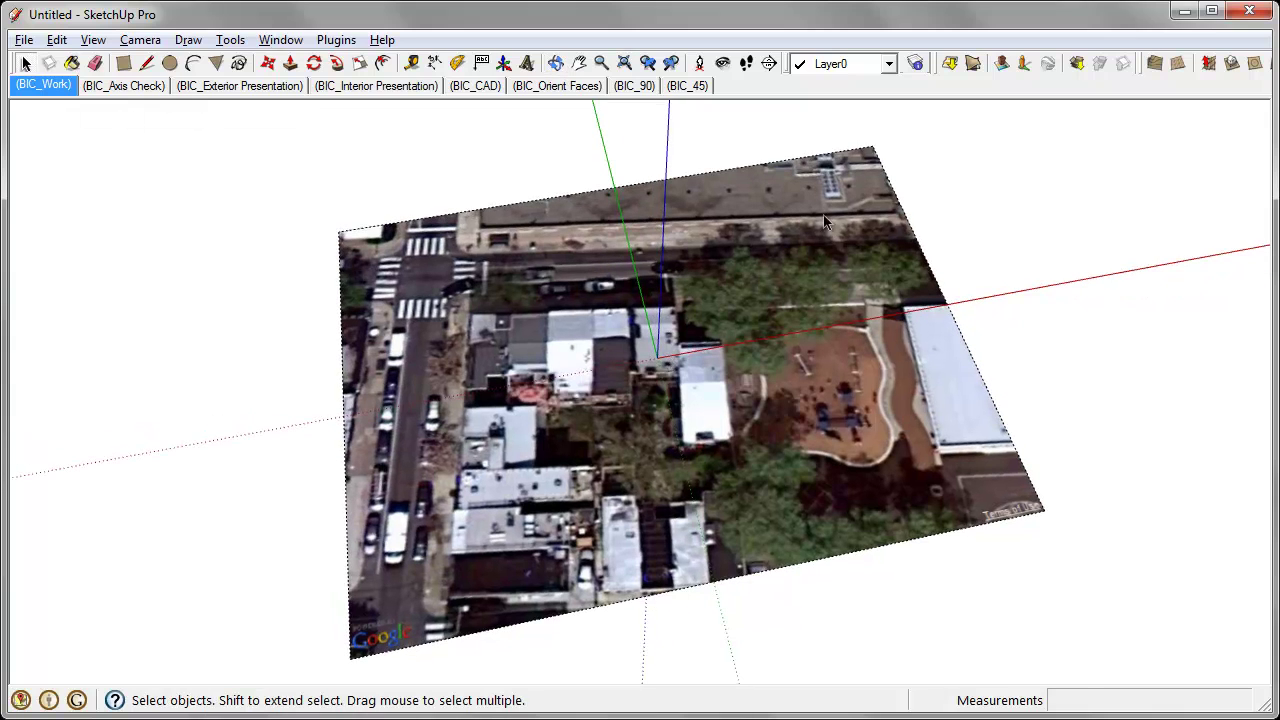
{"action": "left_click", "coordinate": [975, 70]}
{"action": "middle_click_drag", "start_coordinate": [667, 423], "coordinate": [637, 448]}
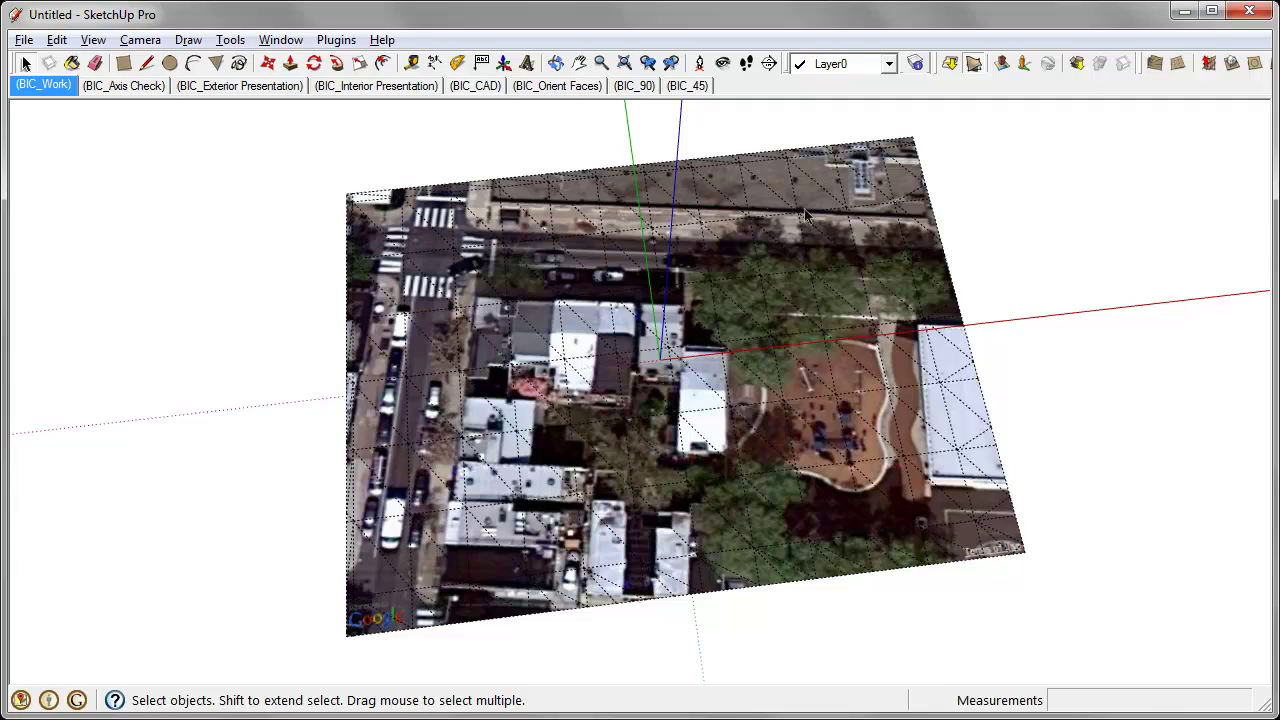
{"action": "middle_click_drag", "start_coordinate": [845, 455], "coordinate": [925, 290]}
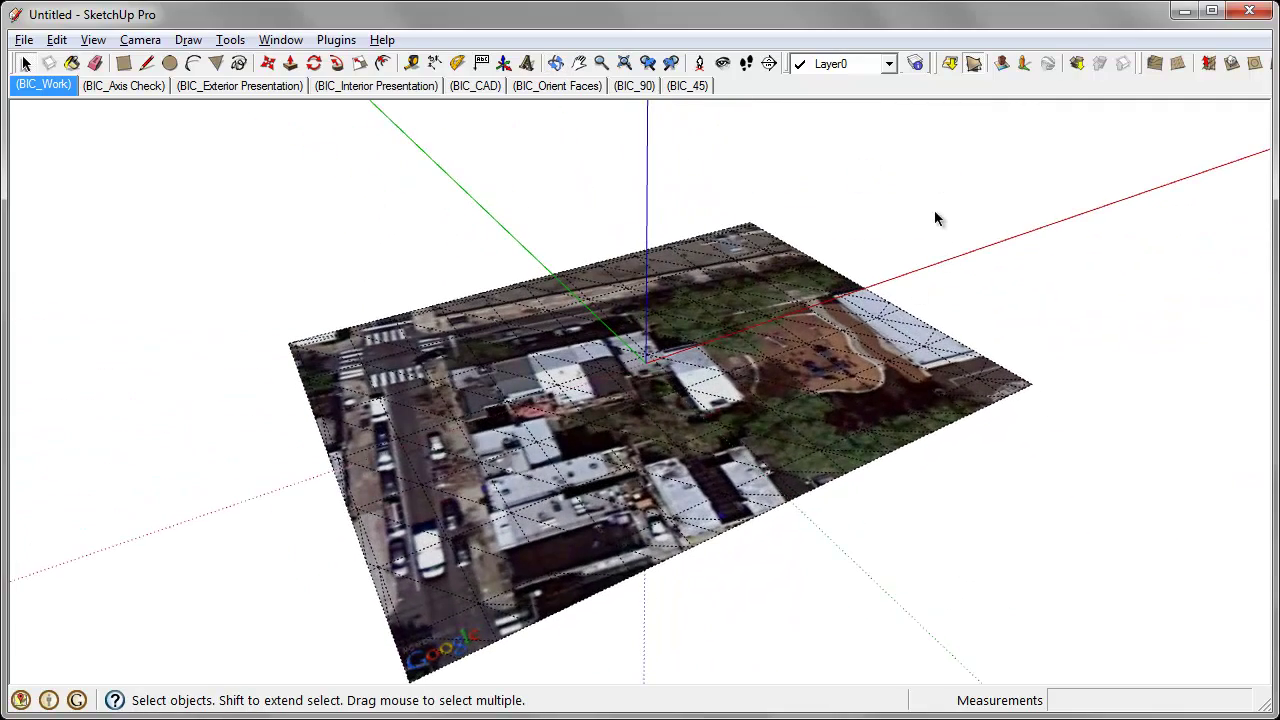
- Turn off the hidden geometry display and return the site to the flat aerial image
{"action": "left_click", "coordinate": [93, 39]}
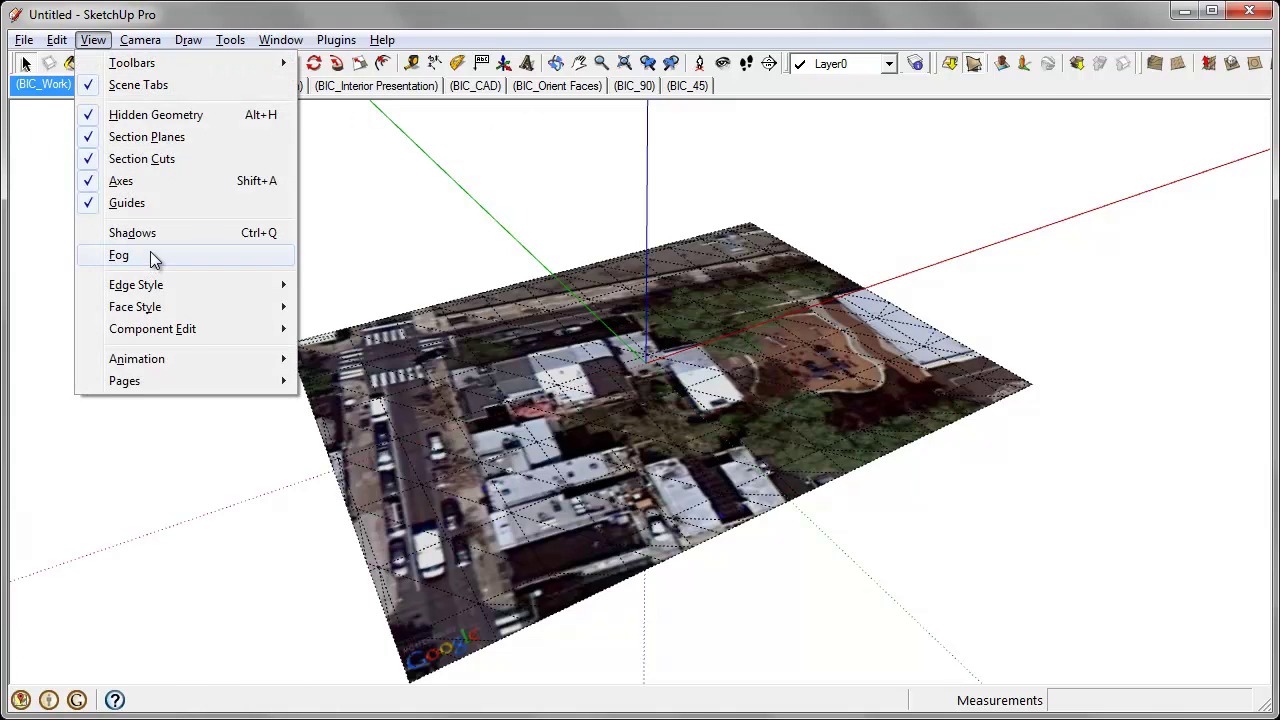
{"action": "left_click", "coordinate": [205, 118]}
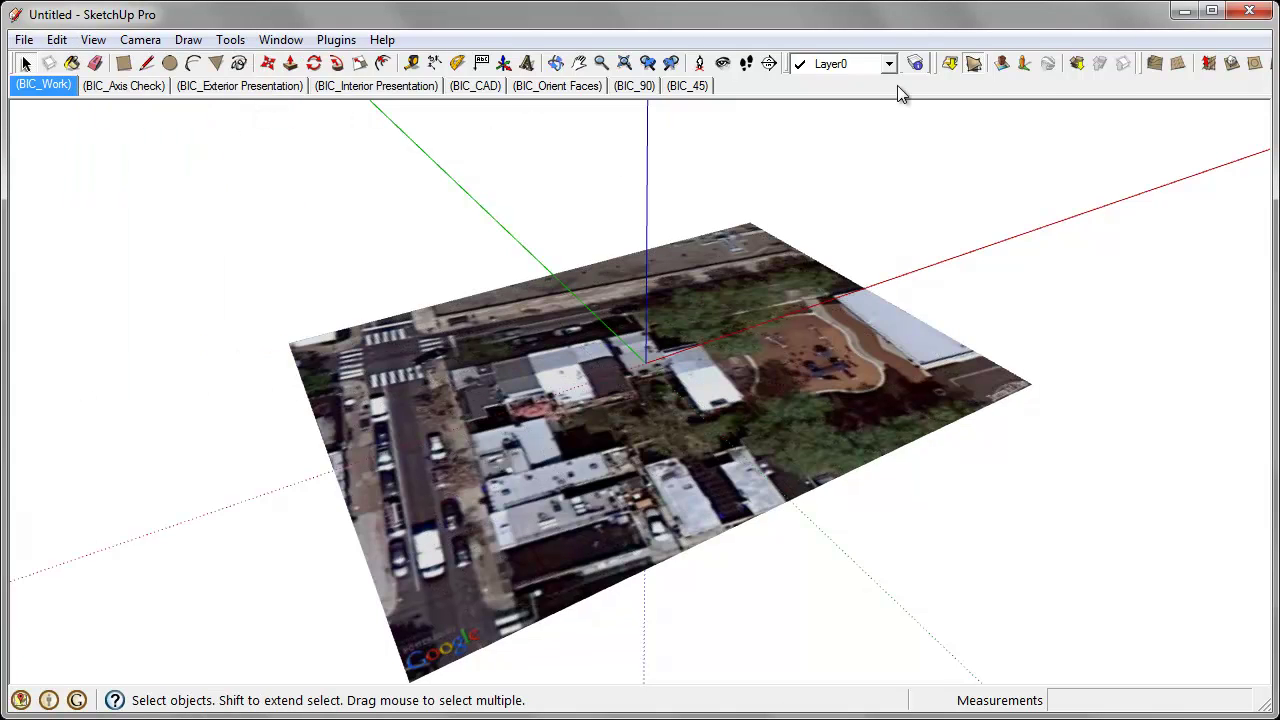
{"action": "left_click", "coordinate": [976, 61]}
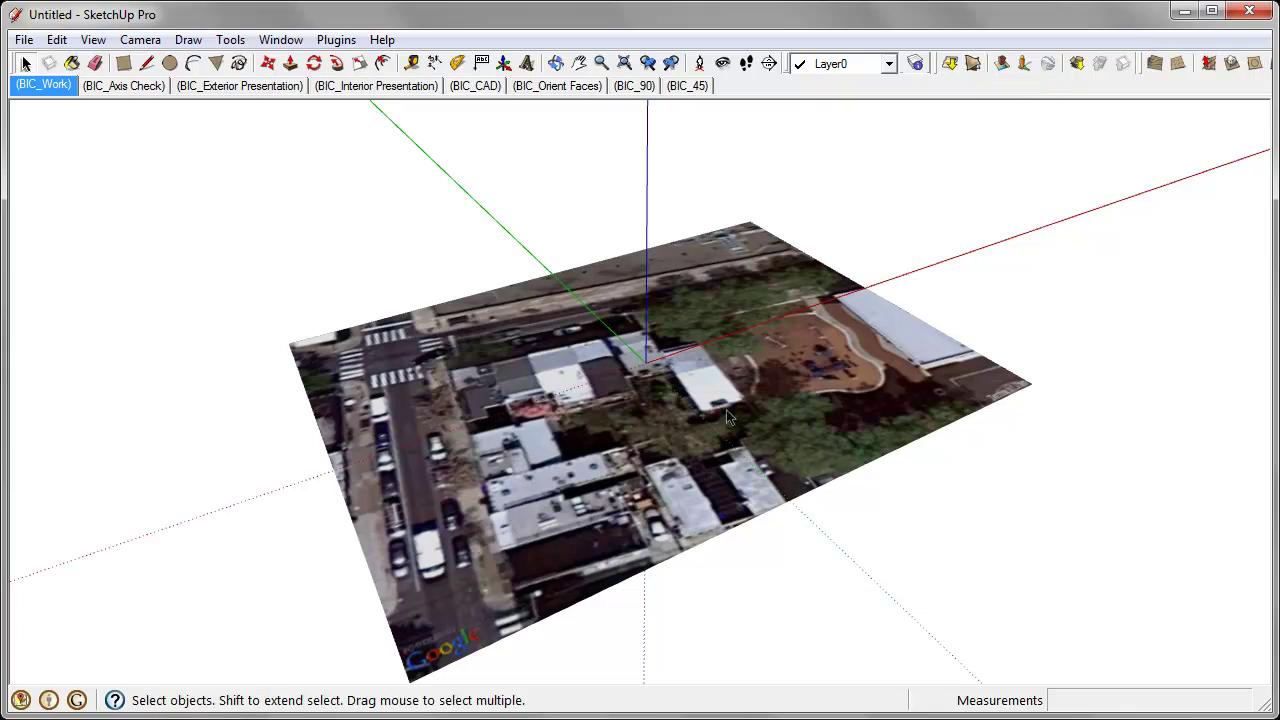
- Relocate the drawing axes to the white-roofed building's outer front corner beside the trees, aligning the red axis with its front edge
{"action": "key", "text": "o"}
{"action": "middle_click_drag", "start_coordinate": [661, 362], "coordinate": [1070, 523]}
{"action": "middle_click_drag", "start_coordinate": [668, 462], "coordinate": [1136, 404], "text": "shift"}
{"action": "scroll", "coordinate": [535, 360], "scroll_direction": "up", "scroll_amount": 3}
{"action": "middle_click_drag", "start_coordinate": [535, 360], "coordinate": [766, 340], "text": "shift"}
{"action": "scroll", "coordinate": [638, 370], "scroll_direction": "up", "scroll_amount": 2}
{"action": "key", "text": "space"}
{"action": "scroll", "coordinate": [590, 355], "scroll_direction": "up", "scroll_amount": 2}
{"action": "scroll", "coordinate": [660, 370], "scroll_direction": "up", "scroll_amount": 2}
{"action": "middle_click_drag", "start_coordinate": [660, 386], "coordinate": [694, 383]}
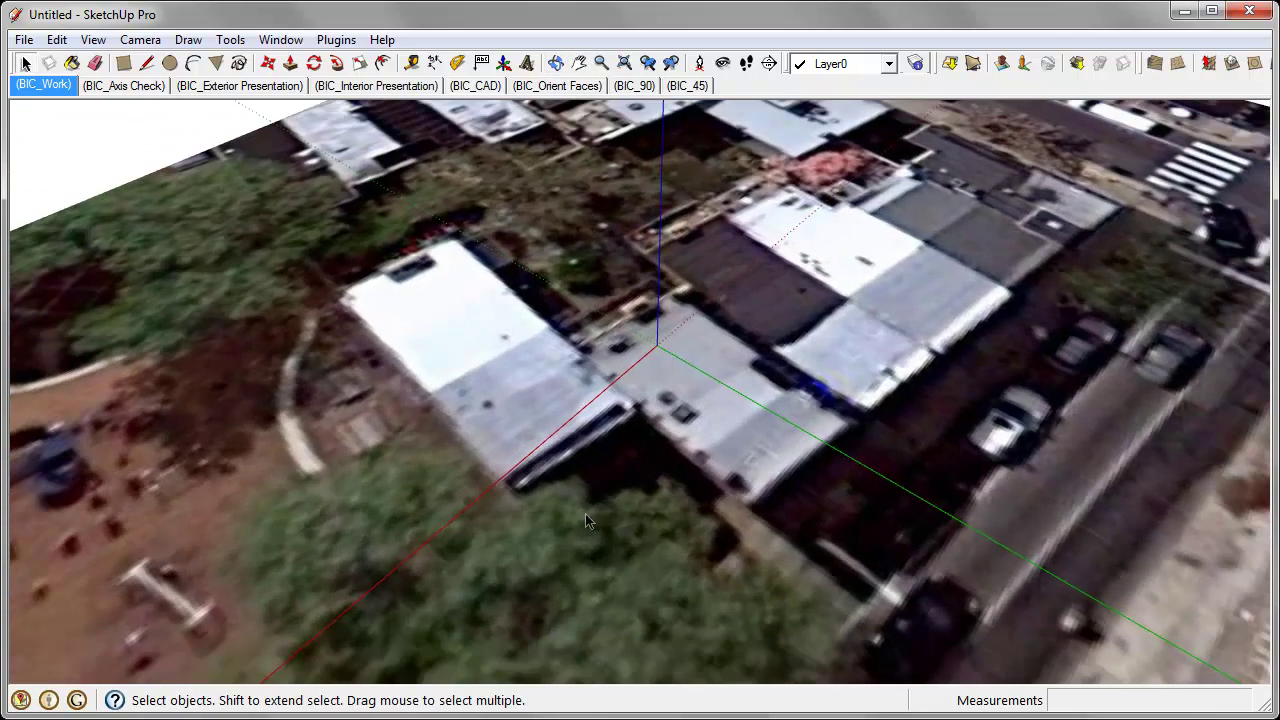
{"action": "left_click", "coordinate": [505, 64]}
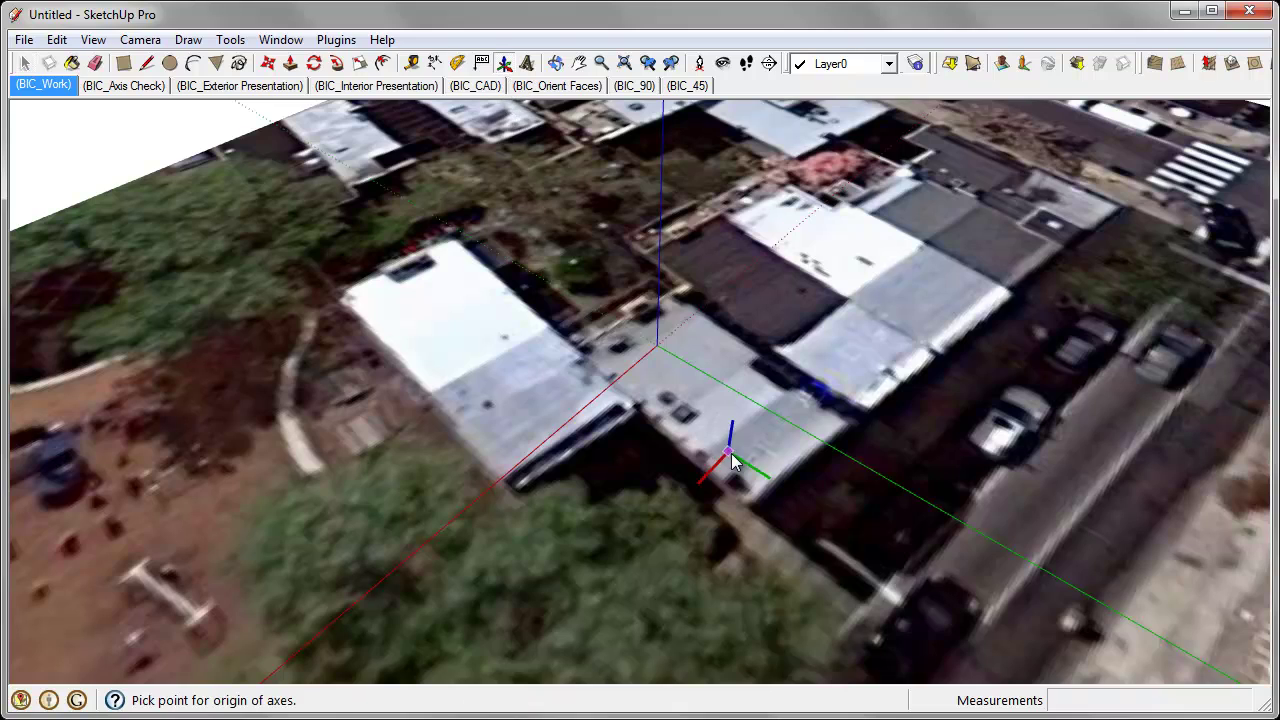
{"action": "middle_click_drag", "start_coordinate": [737, 451], "coordinate": [540, 465]}
{"action": "scroll", "coordinate": [526, 457], "scroll_direction": "up", "scroll_amount": 4}
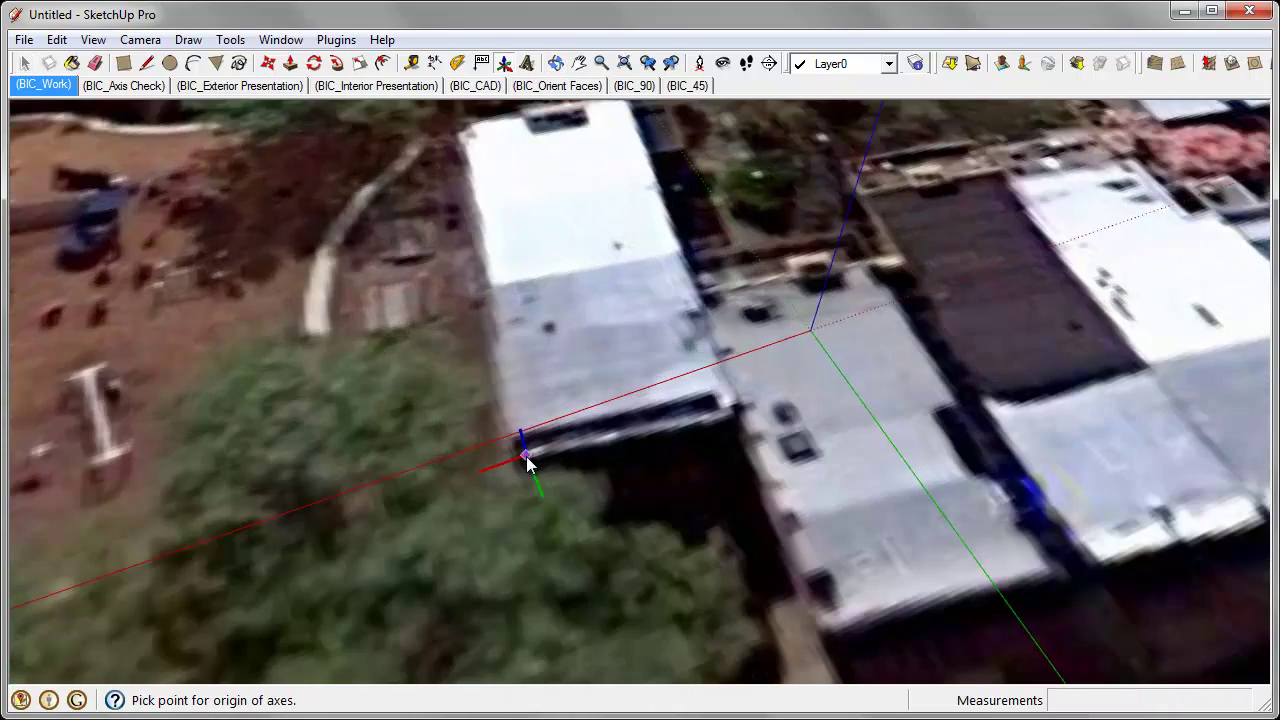
{"action": "left_click", "coordinate": [508, 463]}
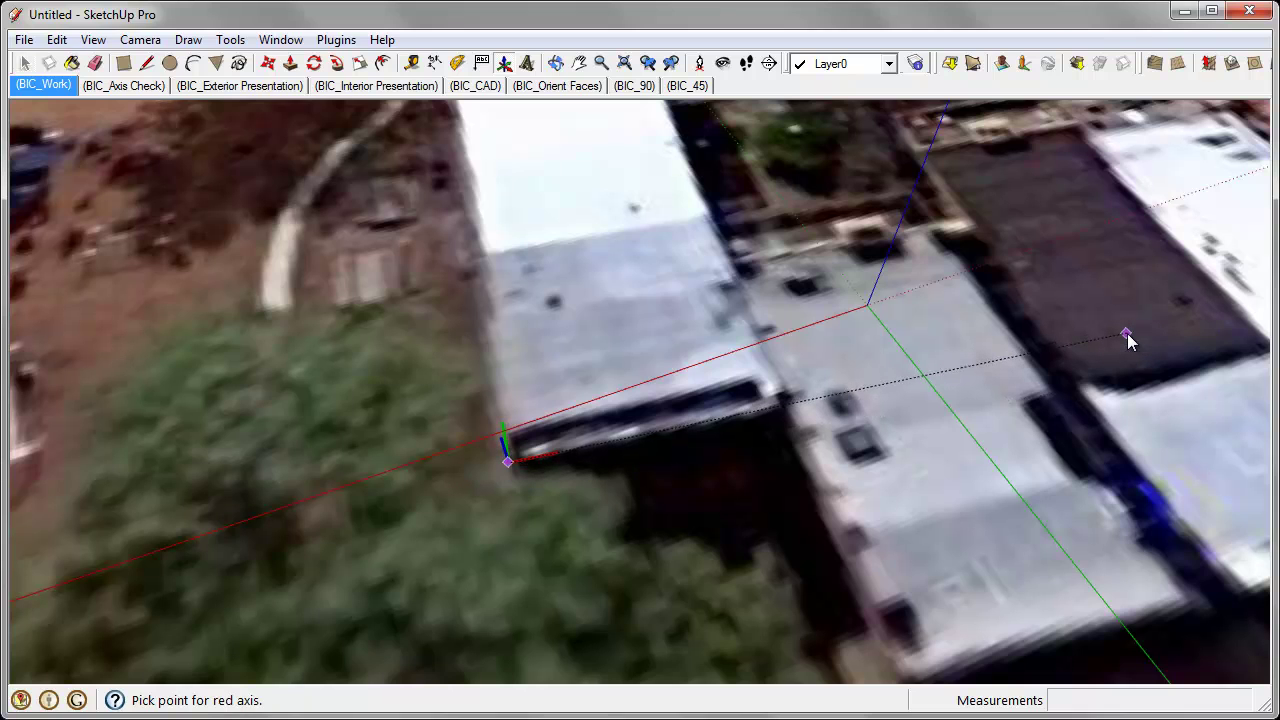
{"action": "left_click", "coordinate": [1127, 333]}
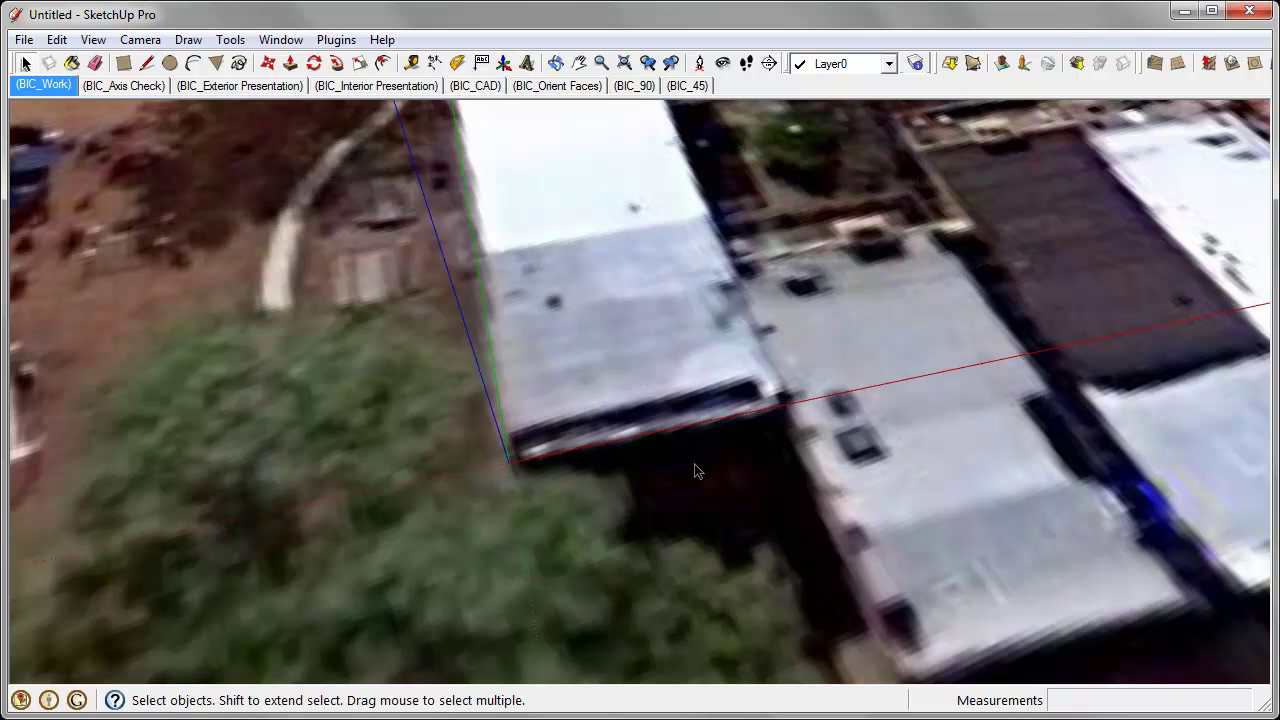
- Trace the white-roofed building with a rectangle from the axes origin to its opposite rear corner, about 49' by 22'
{"action": "scroll", "coordinate": [697, 466], "scroll_direction": "down", "scroll_amount": 2}
{"action": "middle_click_drag", "start_coordinate": [697, 466], "coordinate": [609, 423]}
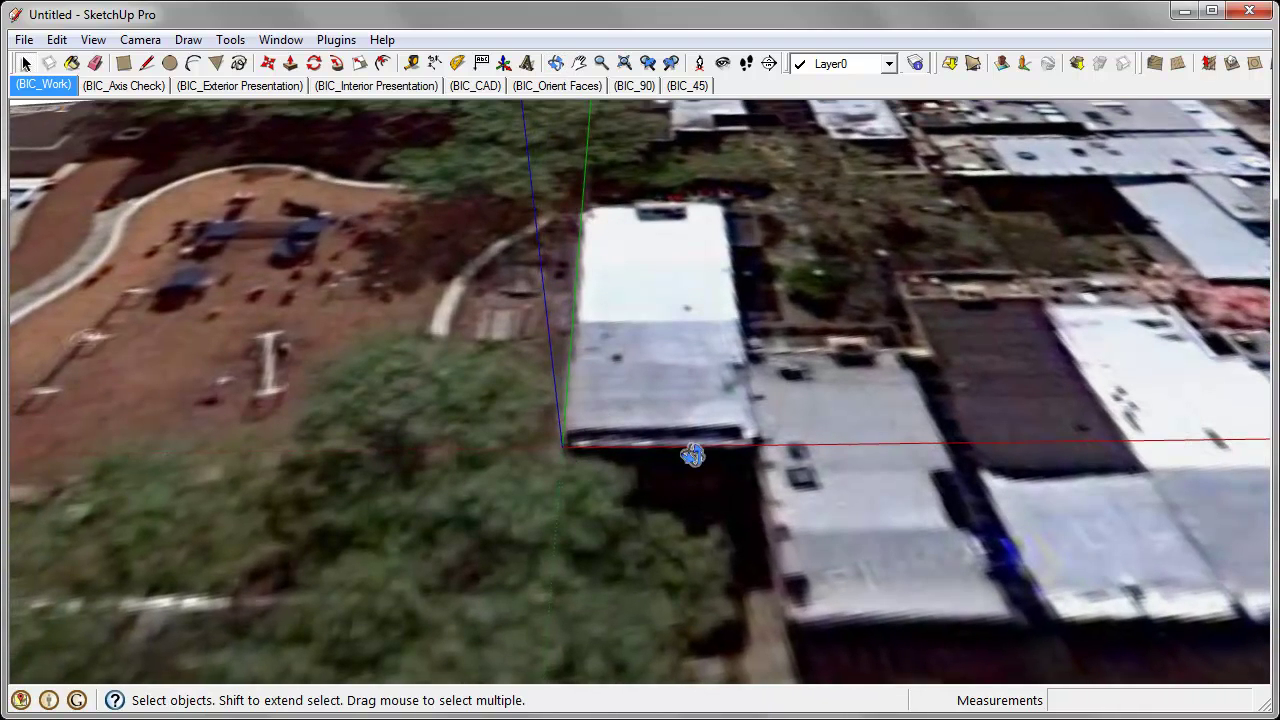
{"action": "middle_click_drag", "start_coordinate": [737, 451], "coordinate": [537, 423]}
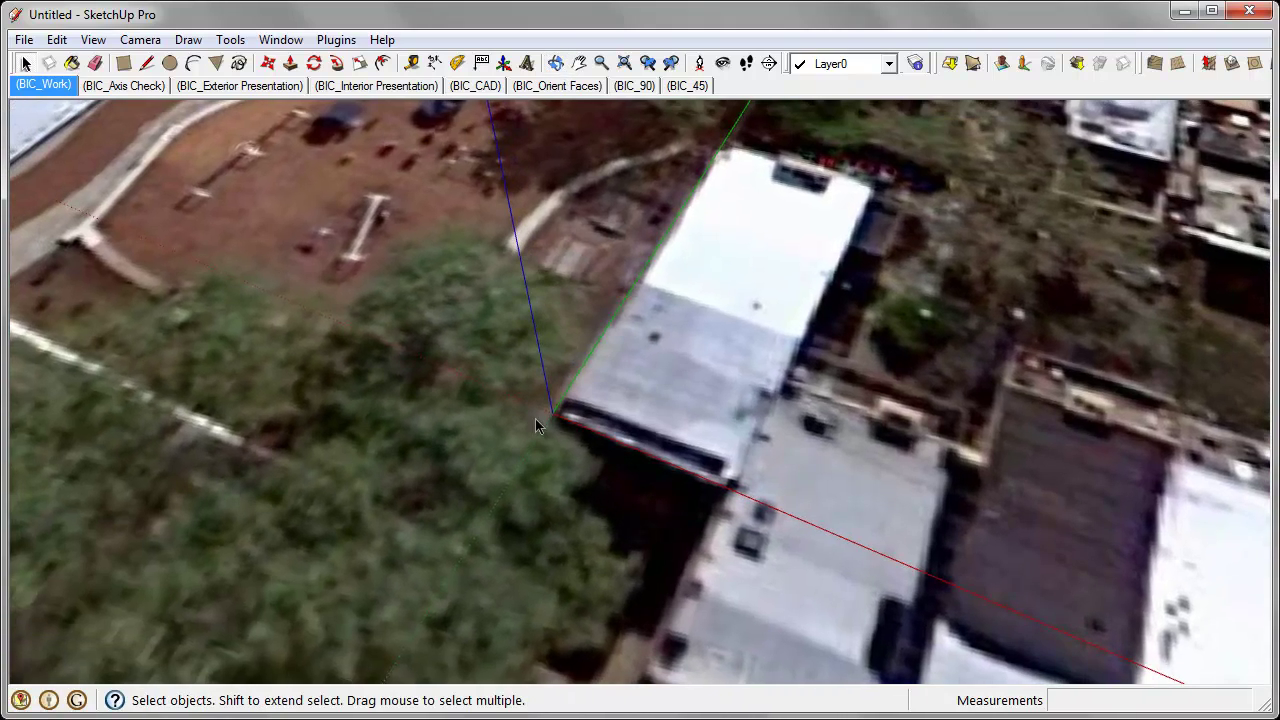
{"action": "middle_click_drag", "start_coordinate": [737, 194], "coordinate": [720, 205]}
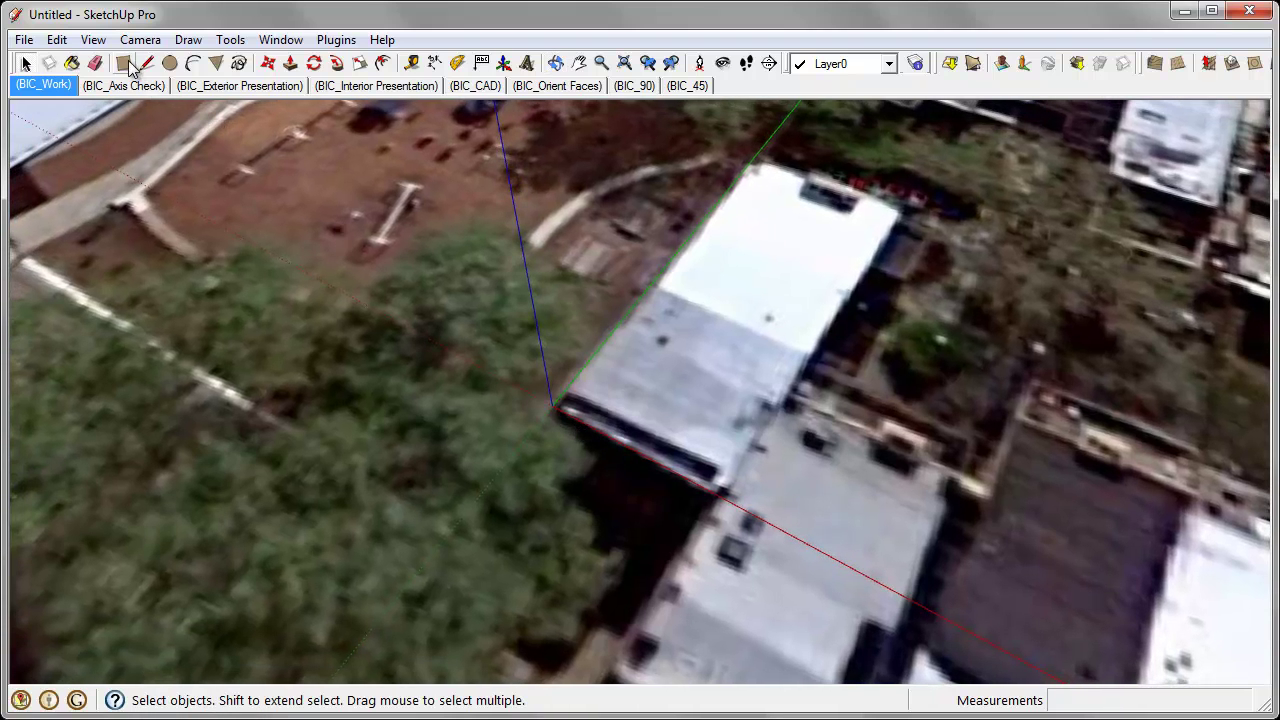
{"action": "left_click", "coordinate": [124, 63]}
{"action": "left_click", "coordinate": [552, 406]}
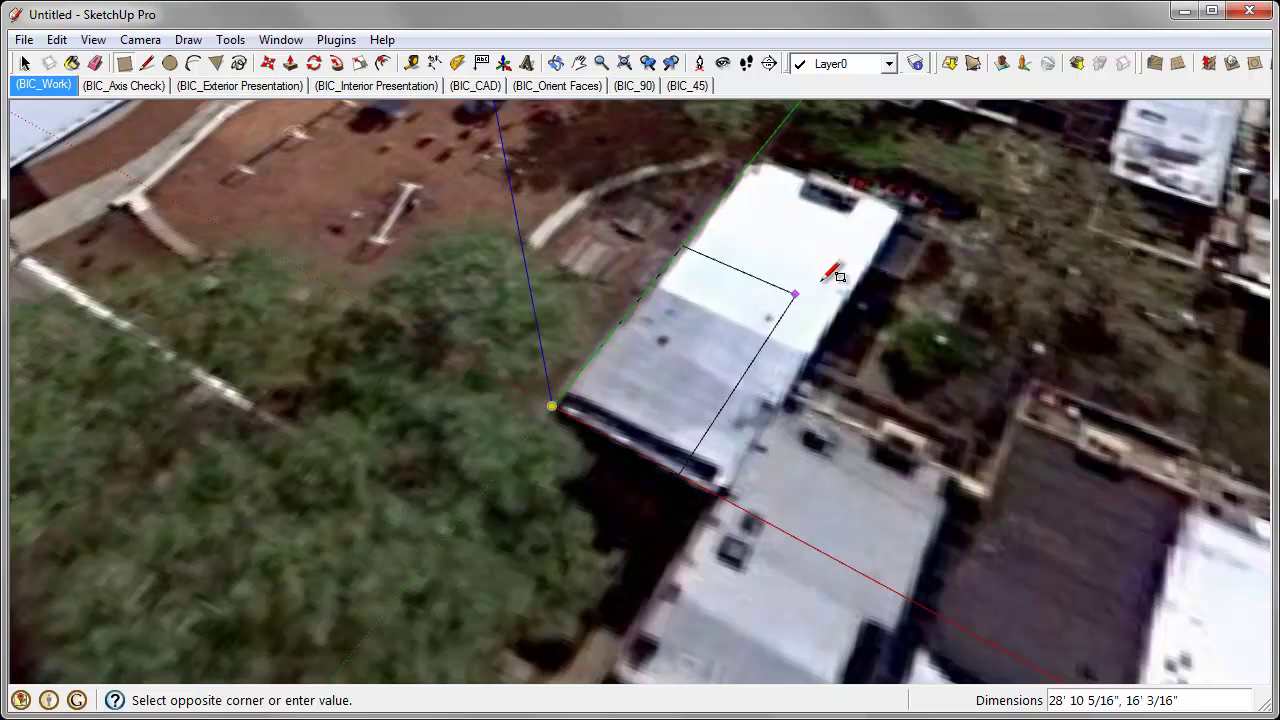
{"action": "left_click", "coordinate": [904, 205]}
- Trace the adjoining gray-roofed building with a rectangle about 35' by 18' 7", and erase the edge shared with the first footprint
{"action": "scroll", "coordinate": [733, 192], "scroll_direction": "down", "scroll_amount": 3}
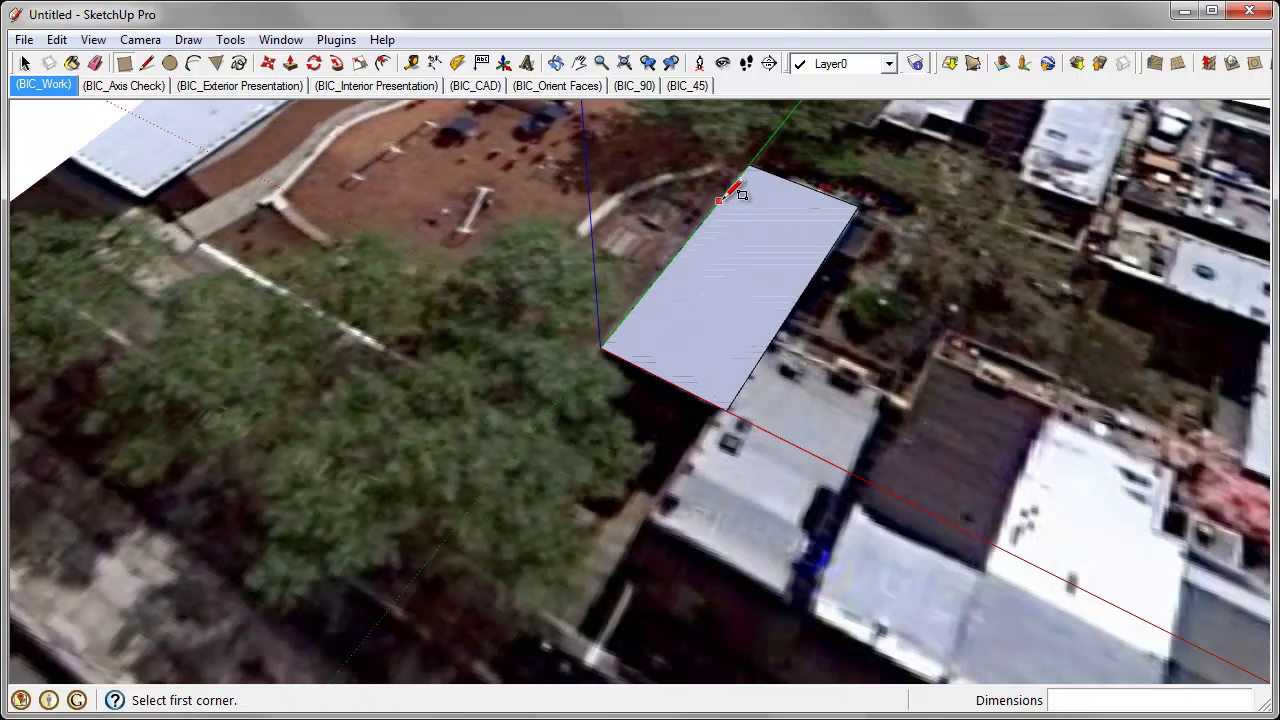
{"action": "left_click", "coordinate": [771, 343]}
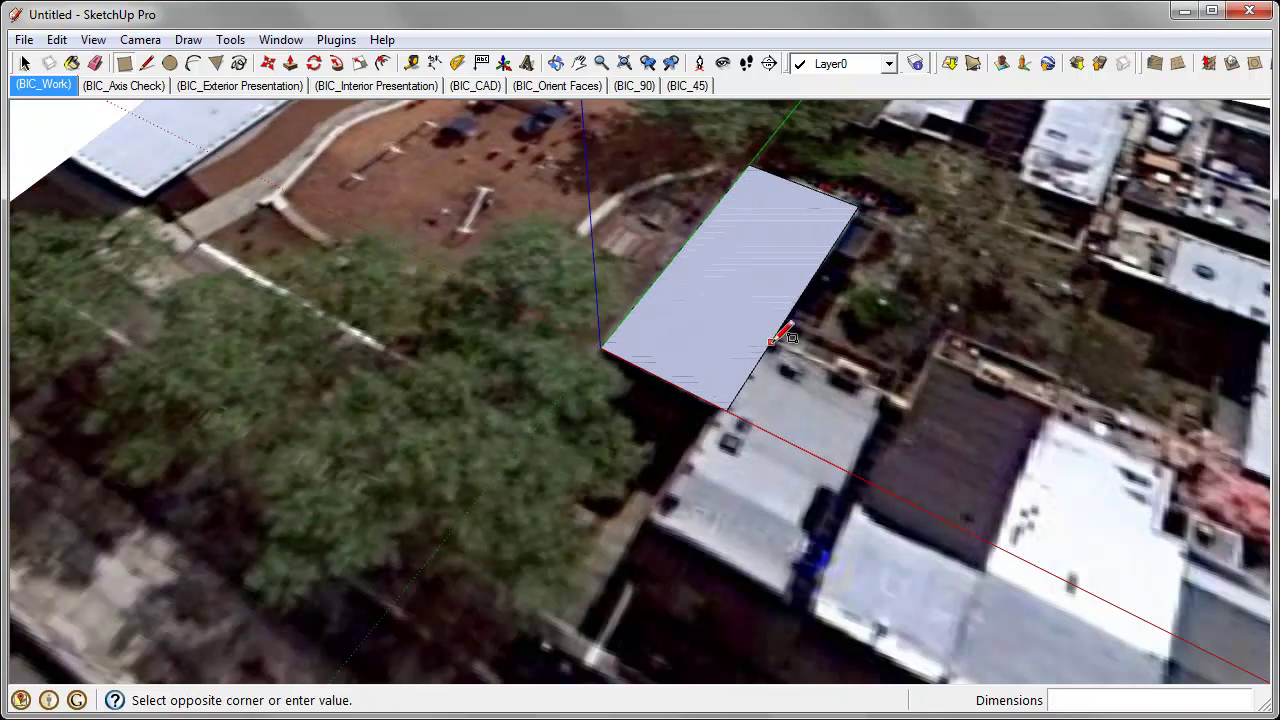
{"action": "left_click", "coordinate": [782, 596]}
{"action": "mouse_move", "coordinate": [782, 596]}
{"action": "middle_mouse_down"}
{"action": "mouse_move", "coordinate": [671, 334]}
{"action": "mouse_move", "coordinate": [446, 214]}
{"action": "mouse_move", "coordinate": [802, 277]}
{"action": "mouse_move", "coordinate": [780, 230]}
{"action": "mouse_move", "coordinate": [789, 329]}
{"action": "mouse_move", "coordinate": [735, 352]}
{"action": "mouse_move", "coordinate": [669, 303]}
{"action": "mouse_move", "coordinate": [771, 414]}
{"action": "mouse_move", "coordinate": [806, 360]}
{"action": "mouse_move", "coordinate": [728, 362]}
{"action": "middle_mouse_up"}
{"action": "left_click", "coordinate": [736, 355]}
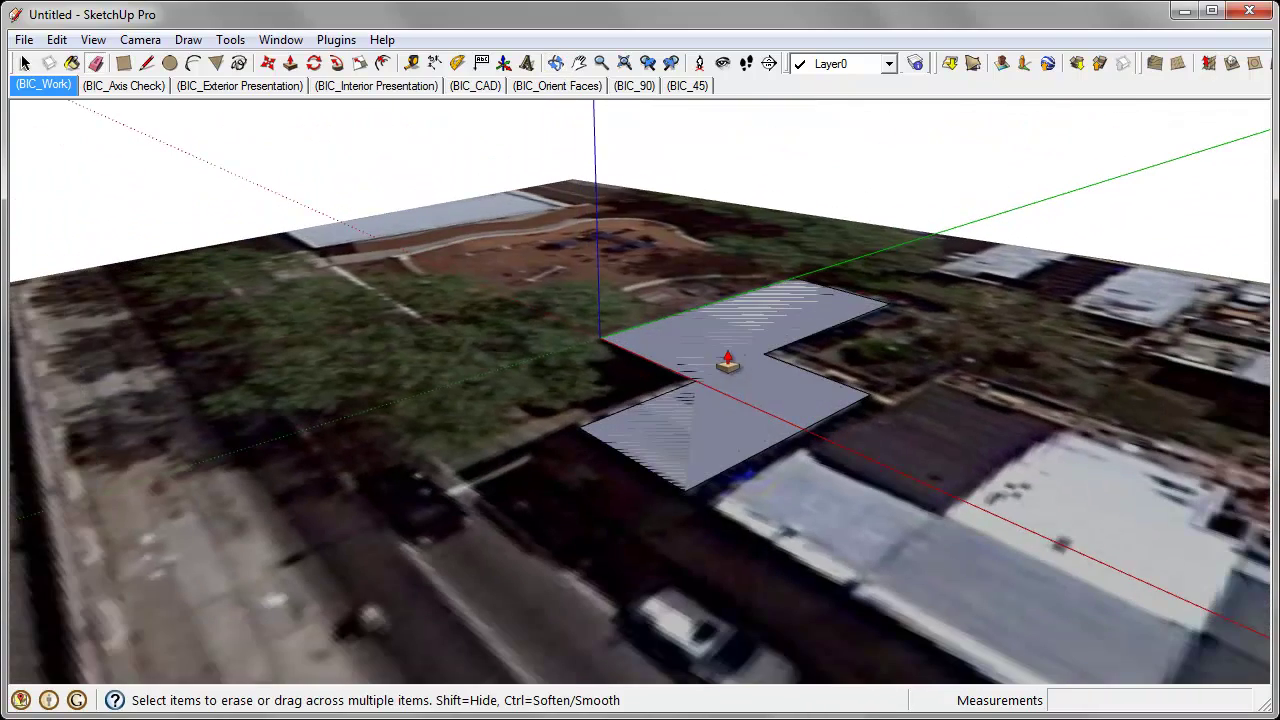
- Push/Pull the merged building footprint up to a height of 30'
{"action": "key", "text": "p"}
{"action": "mouse_move", "coordinate": [722, 358]}
{"action": "left_mouse_down"}
{"action": "mouse_move", "coordinate": [714, 348]}
{"action": "mouse_move", "coordinate": [761, 240]}
{"action": "left_mouse_up"}
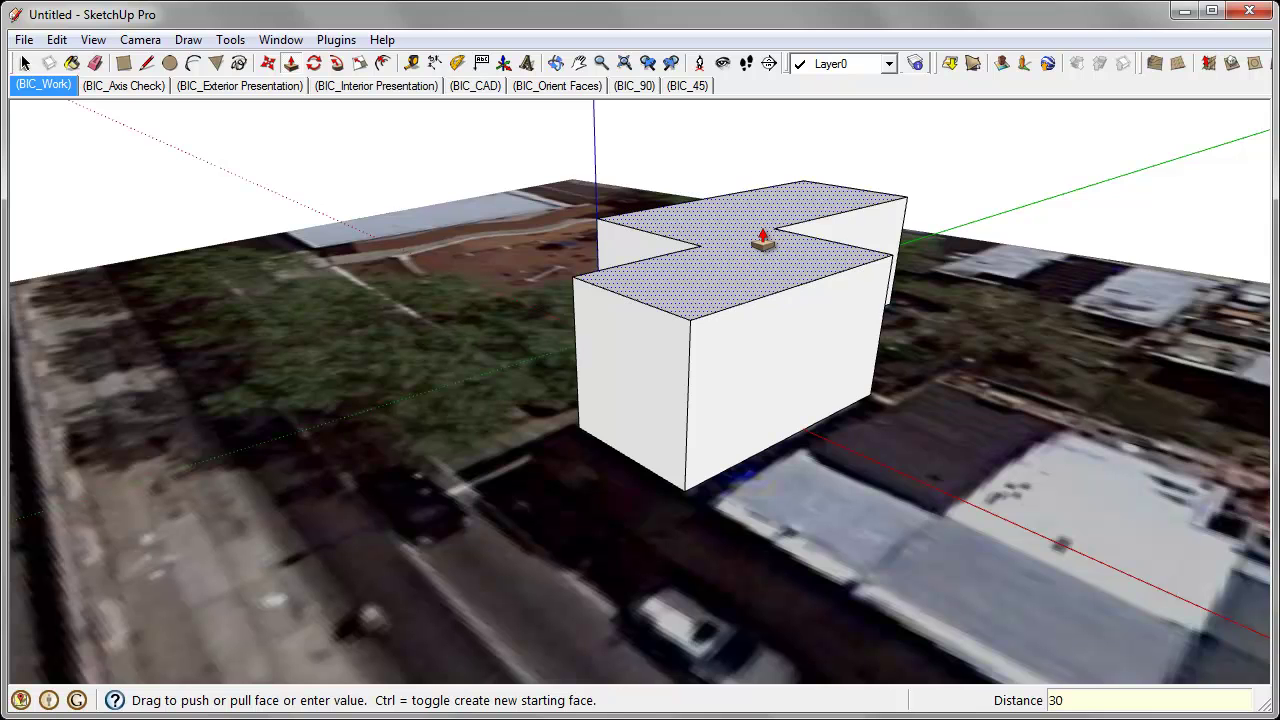
{"action": "key", "text": "Return"}
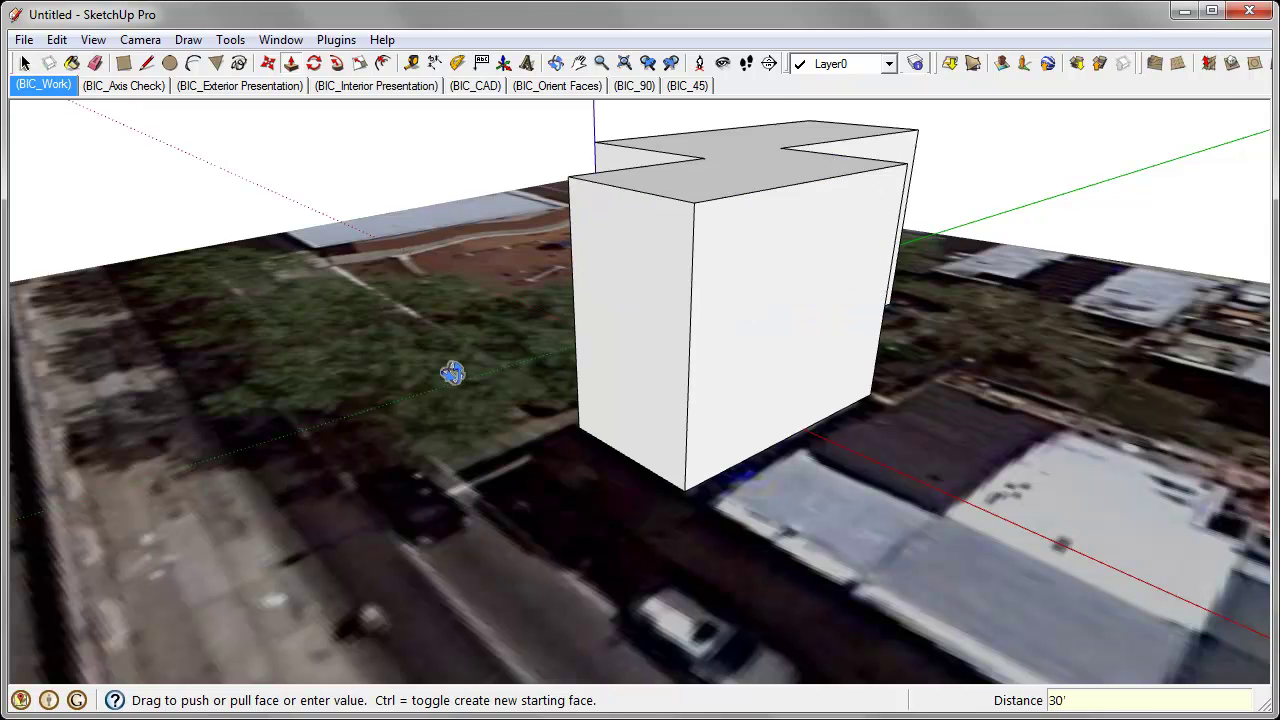
- Select the street-facing end face of the projecting building wing and start adding a photo texture to it
{"action": "middle_click_drag", "start_coordinate": [452, 374], "coordinate": [1048, 403]}
{"action": "middle_click_drag", "start_coordinate": [760, 409], "coordinate": [874, 449]}
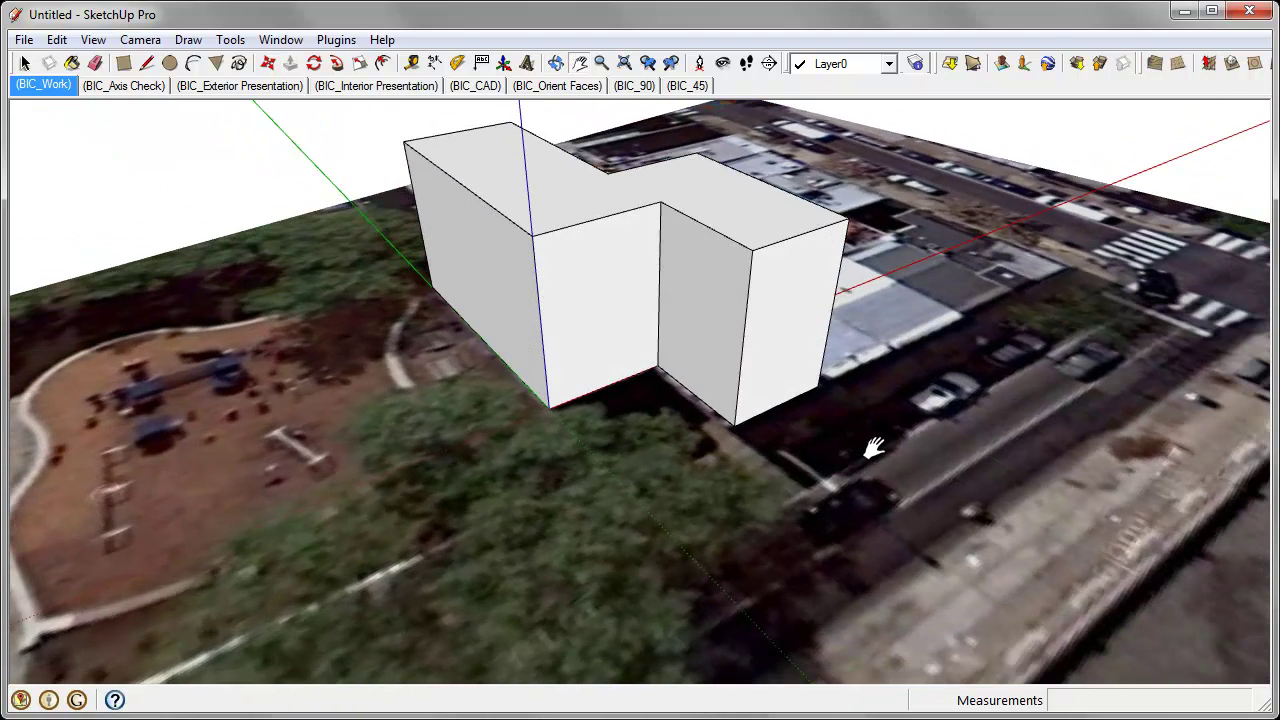
{"action": "middle_click_drag", "start_coordinate": [874, 449], "coordinate": [760, 347]}
{"action": "left_click", "coordinate": [766, 320]}
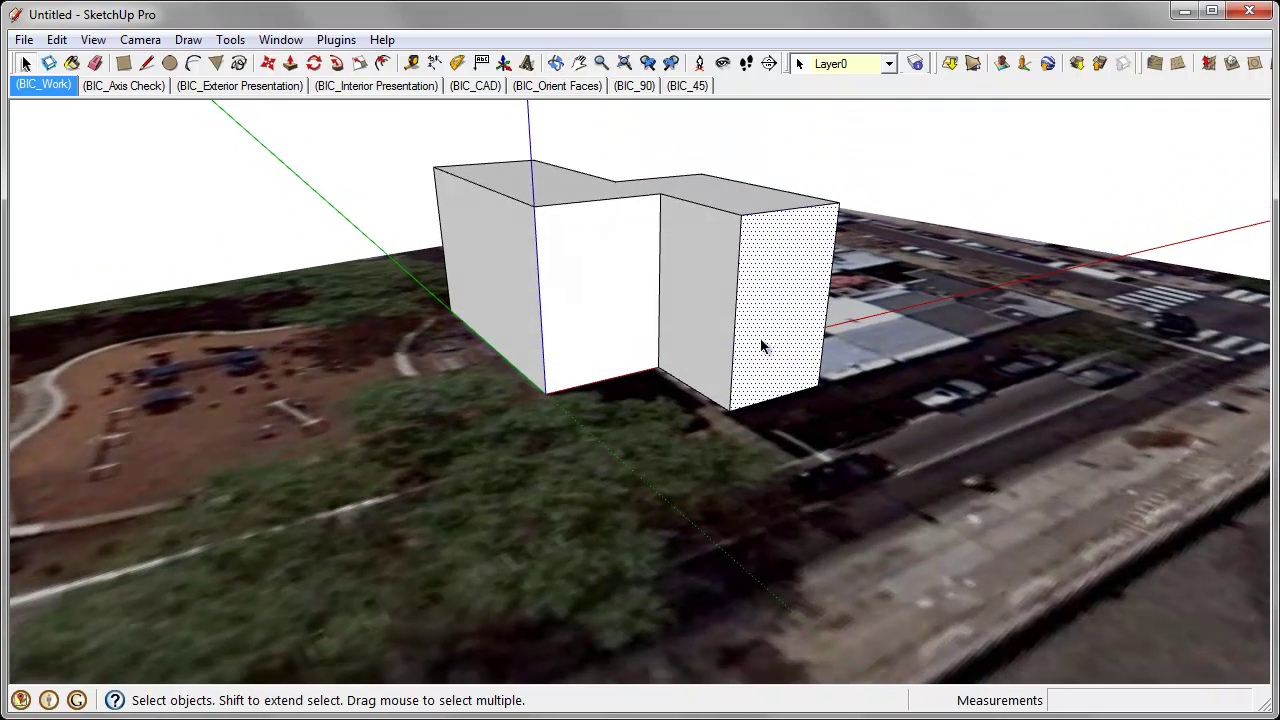
{"action": "right_click", "coordinate": [757, 293]}
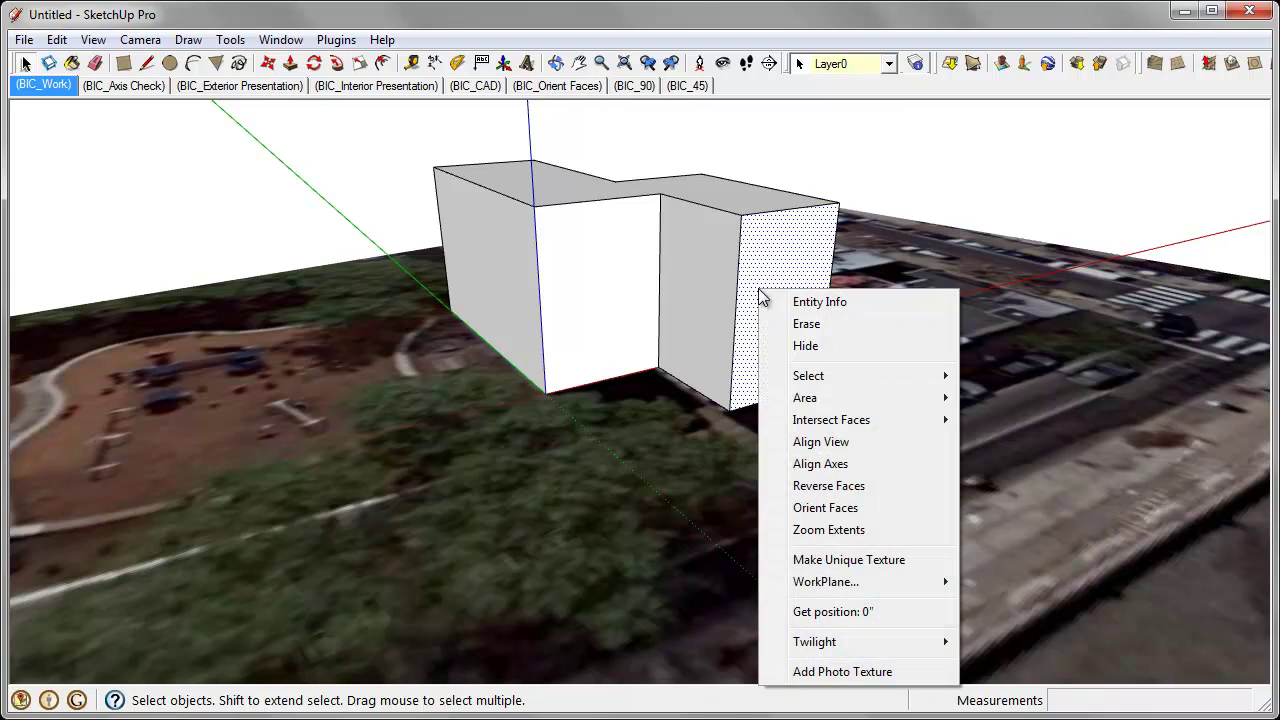
{"action": "left_click", "coordinate": [842, 672]}
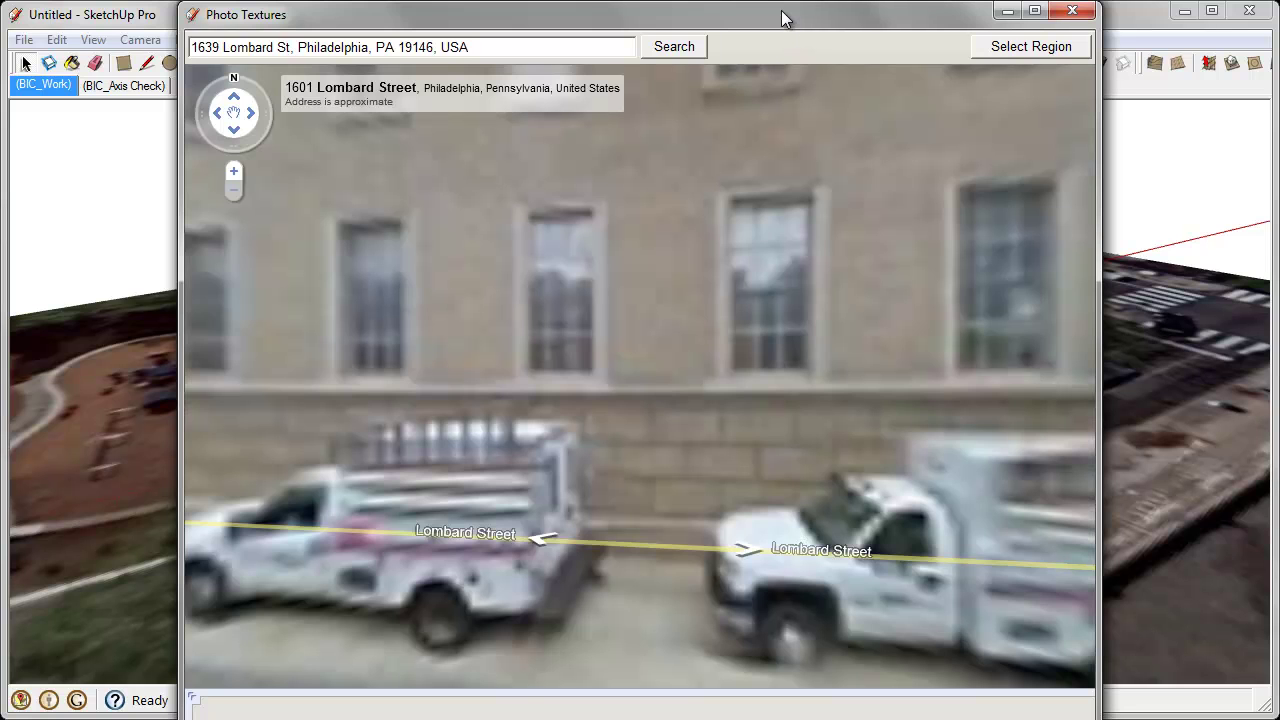
- Resize and reposition the Photo Textures window with the 720 preset
{"action": "right_click", "coordinate": [786, 14]}
{"action": "mouse_move", "coordinate": [868, 145]}
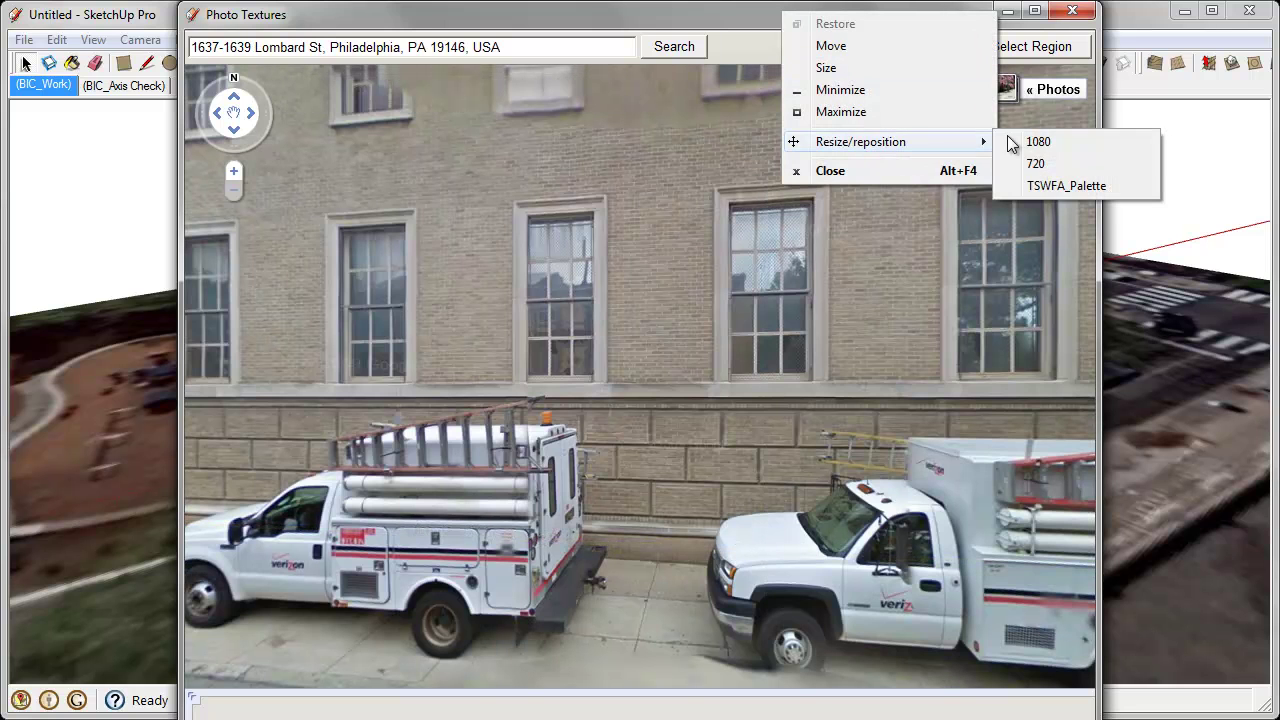
{"action": "left_click", "coordinate": [1055, 161]}
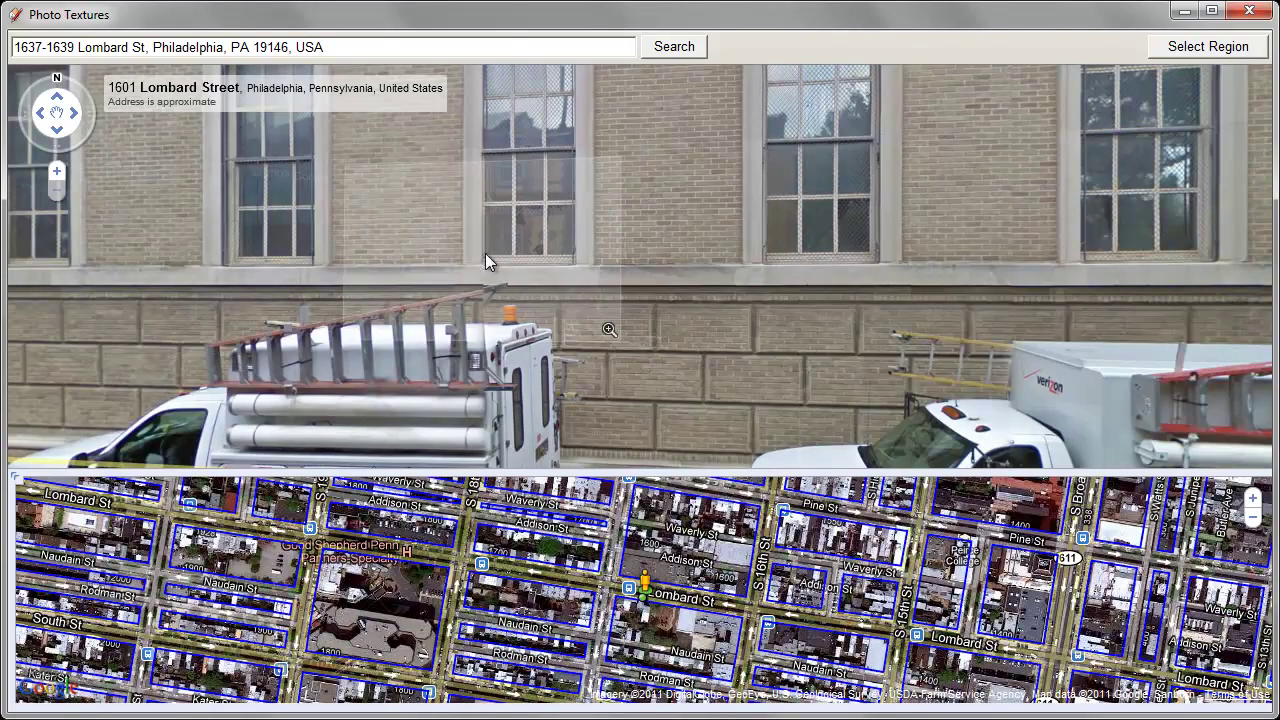
- Turn the Street View panorama away from the brick building with the parked trucks to the yellow building beside the playground
{"action": "left_click_drag", "start_coordinate": [485, 253], "coordinate": [864, 223]}
{"action": "left_click_drag", "start_coordinate": [377, 219], "coordinate": [683, 269]}
{"action": "left_click", "coordinate": [683, 277]}
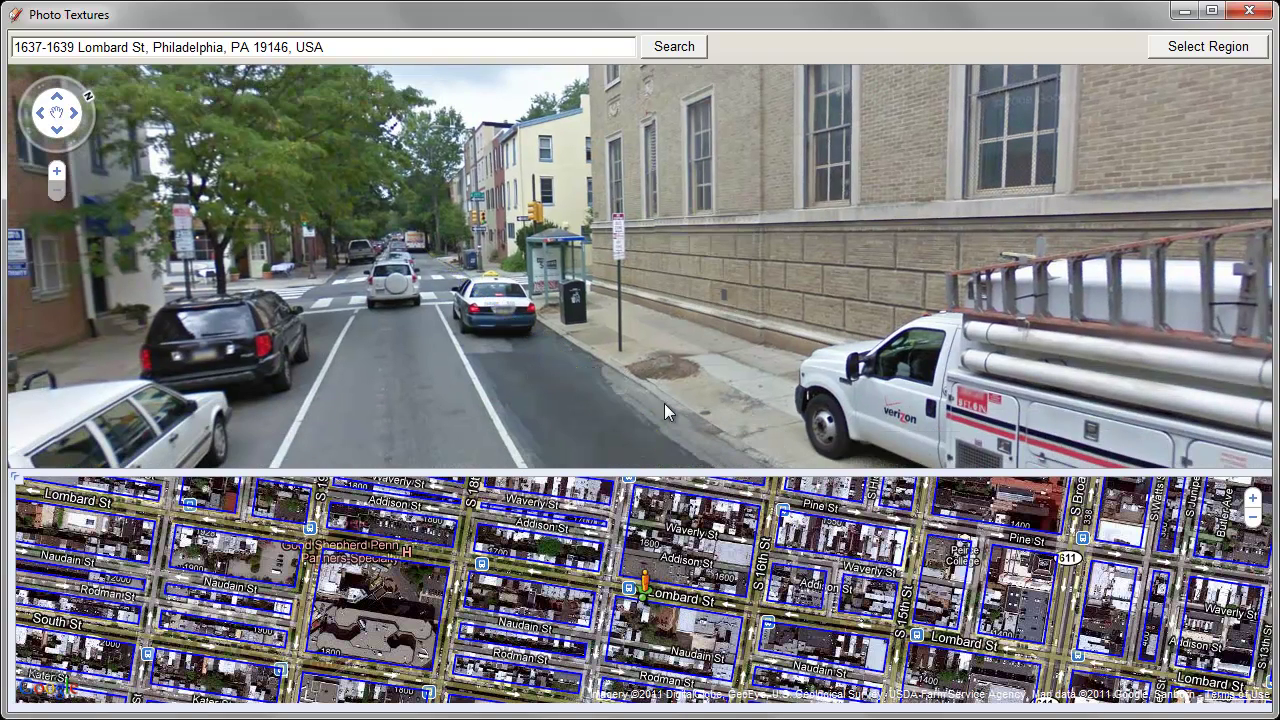
{"action": "left_click", "coordinate": [801, 313]}
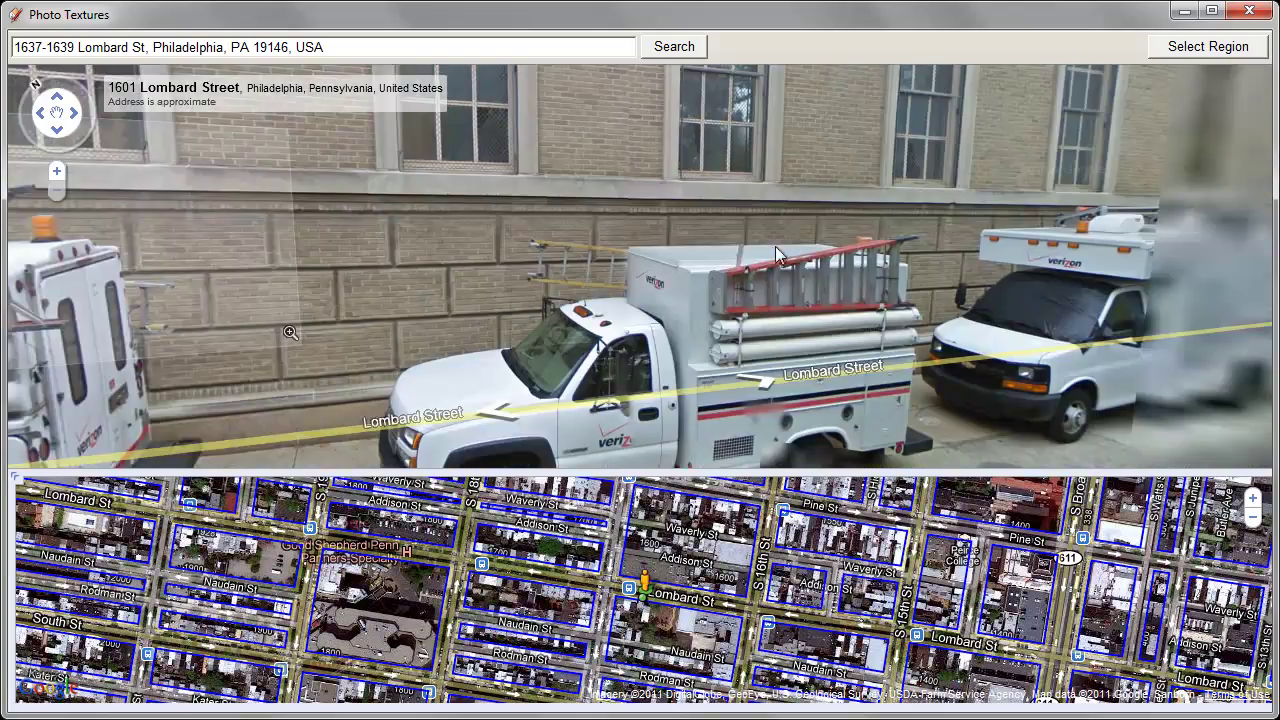
{"action": "left_click", "coordinate": [777, 249]}
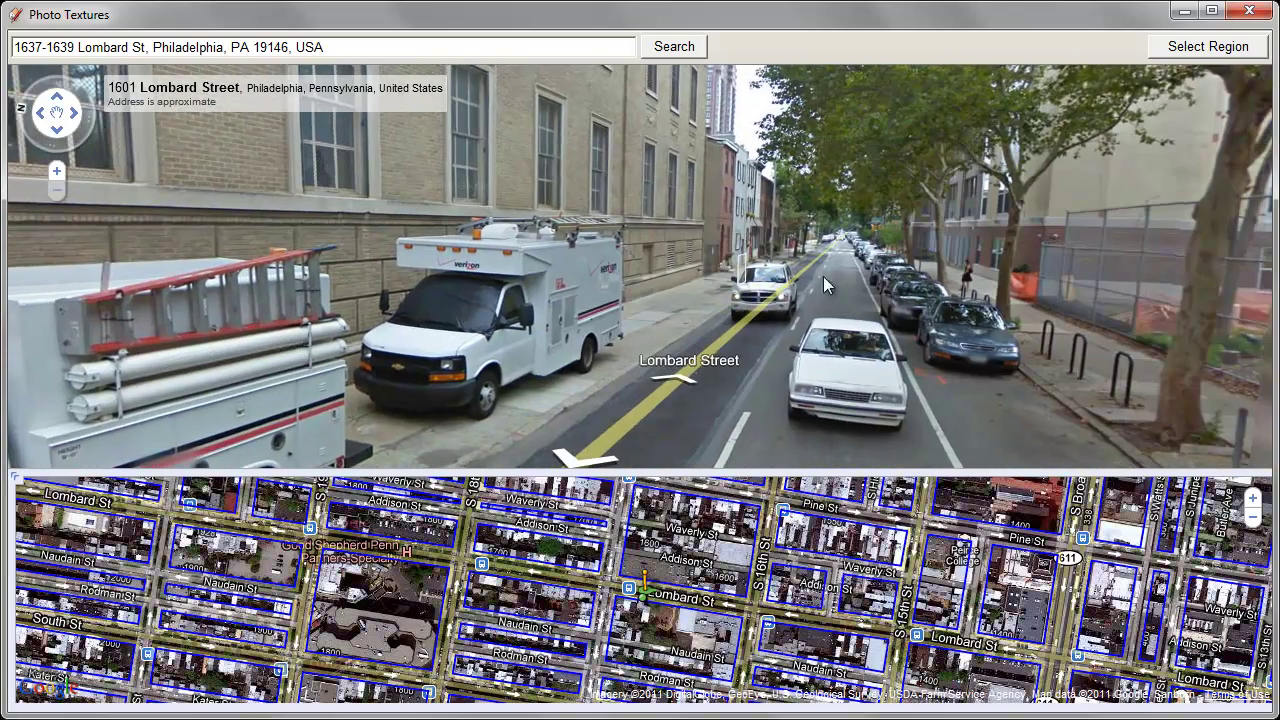
{"action": "left_click_drag", "start_coordinate": [823, 276], "coordinate": [537, 310]}
{"action": "left_click_drag", "start_coordinate": [1056, 321], "coordinate": [950, 301]}
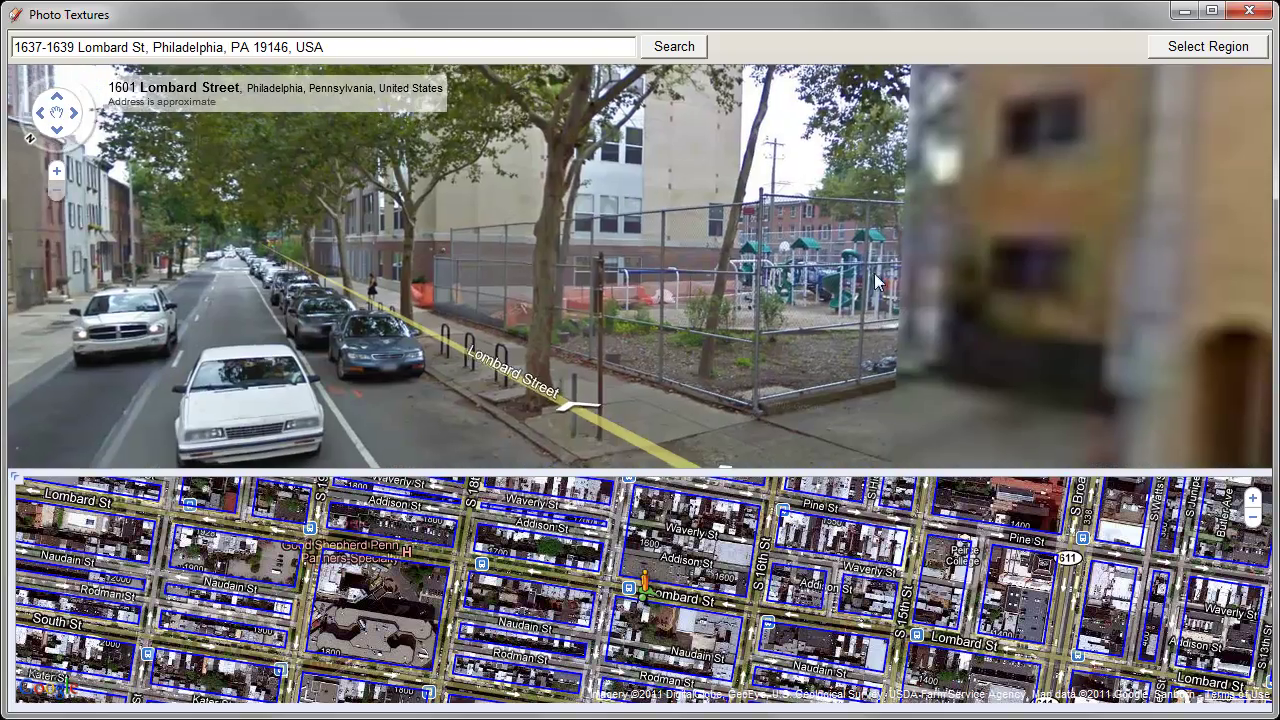
{"action": "left_click_drag", "start_coordinate": [875, 282], "coordinate": [665, 253]}
{"action": "left_click_drag", "start_coordinate": [780, 232], "coordinate": [614, 407]}
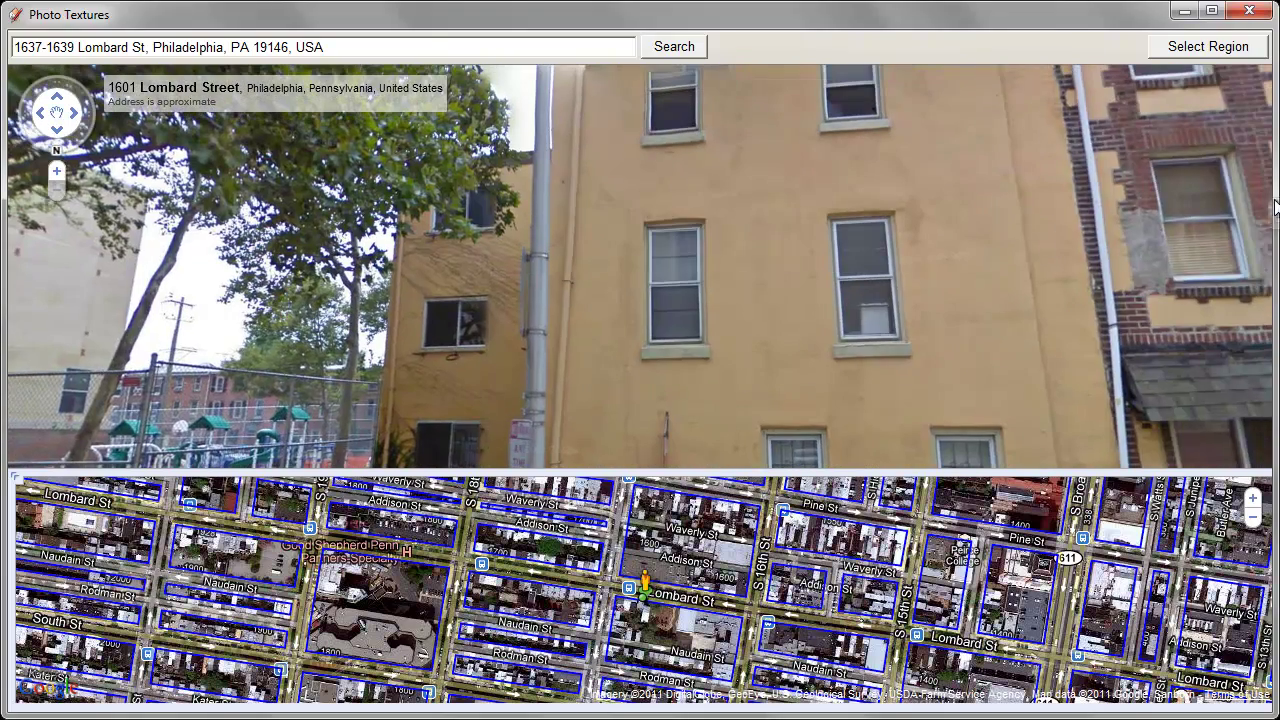
- Narrow the Photo Textures window to uncover the model and move along the street to an angled view of the yellow building's whole front
{"action": "mouse_move", "coordinate": [1276, 207]}
{"action": "left_mouse_down"}
{"action": "mouse_move", "coordinate": [946, 229]}
{"action": "mouse_move", "coordinate": [834, 251]}
{"action": "left_mouse_up"}
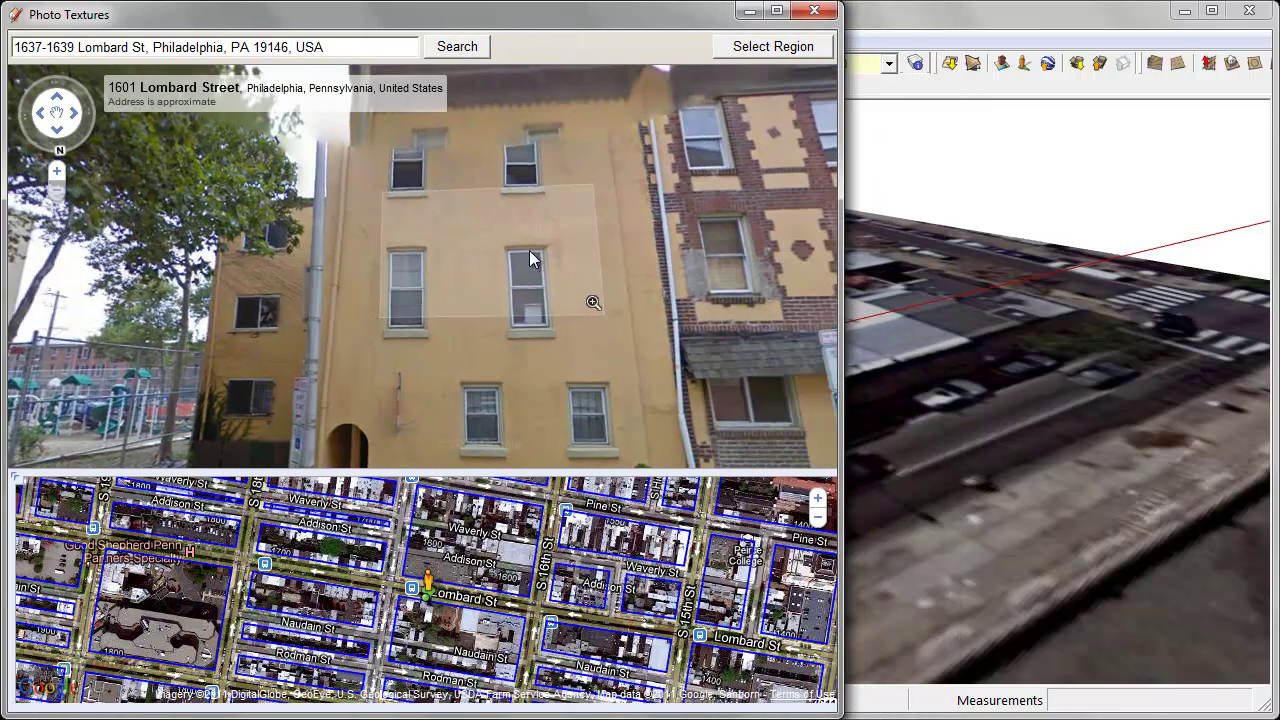
{"action": "left_click", "coordinate": [536, 289]}
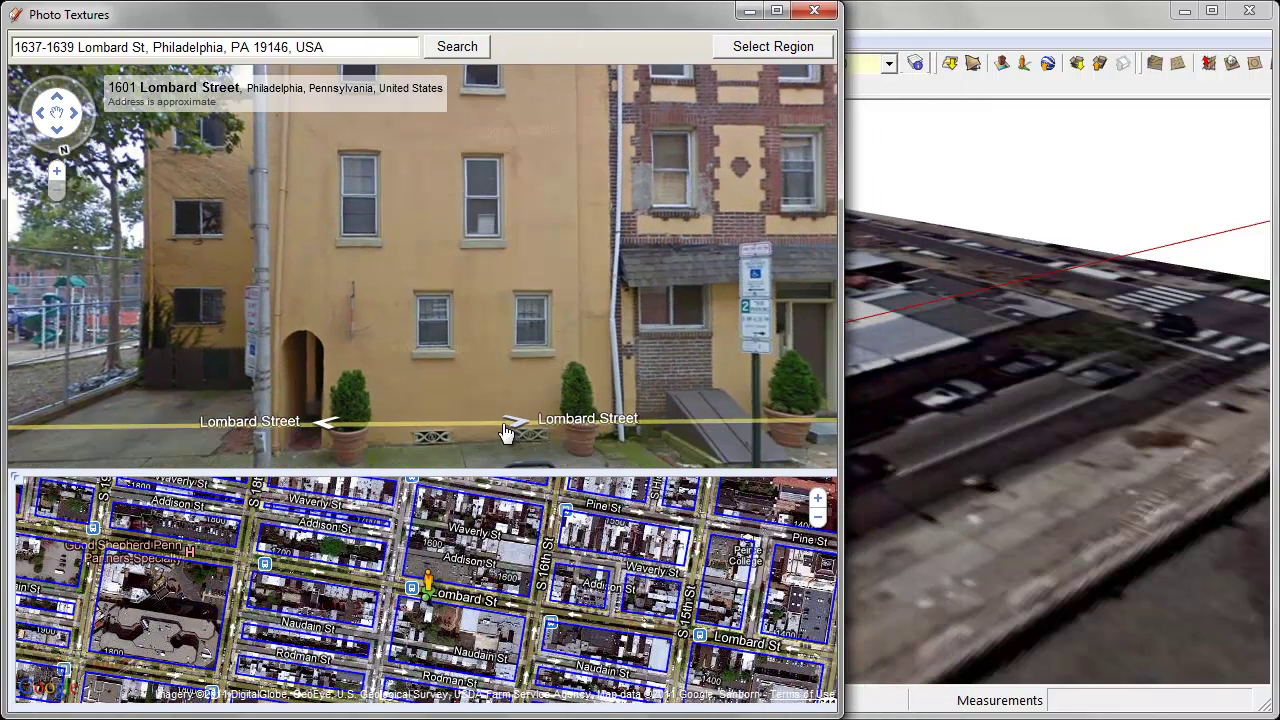
{"action": "left_click_drag", "start_coordinate": [521, 430], "coordinate": [418, 268]}
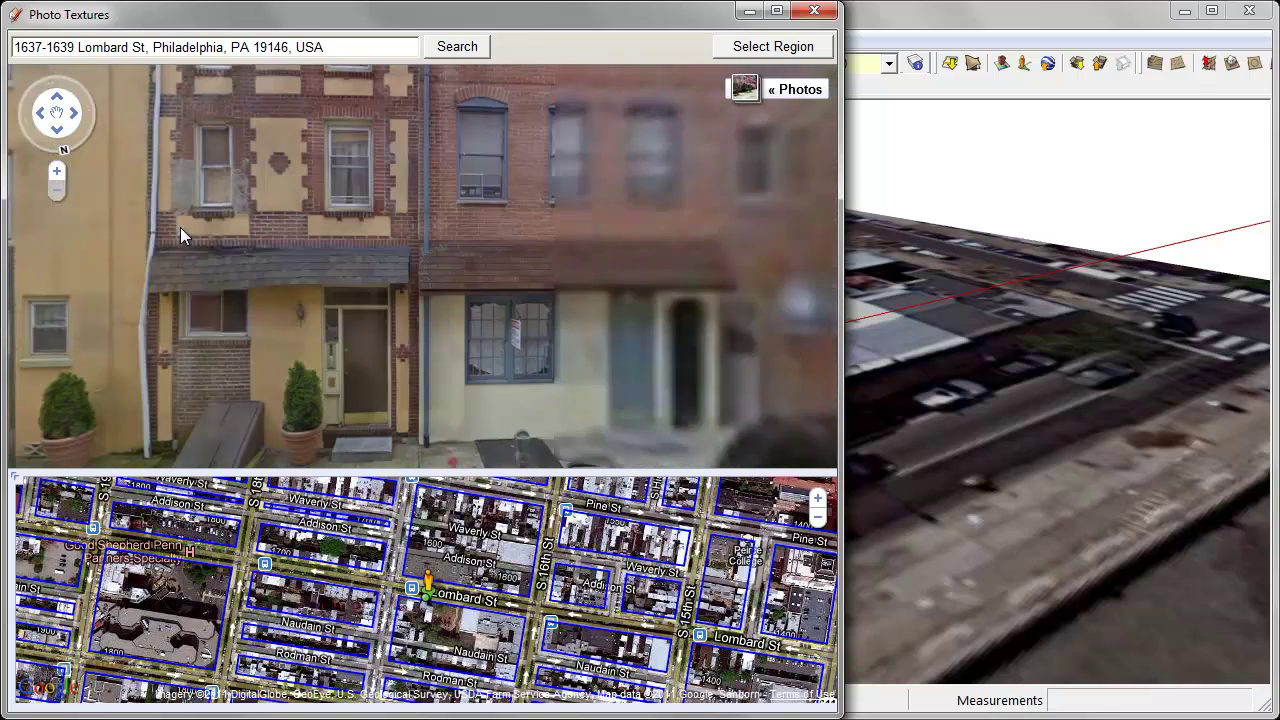
{"action": "left_click", "coordinate": [180, 227]}
{"action": "left_click_drag", "start_coordinate": [198, 220], "coordinate": [564, 248]}
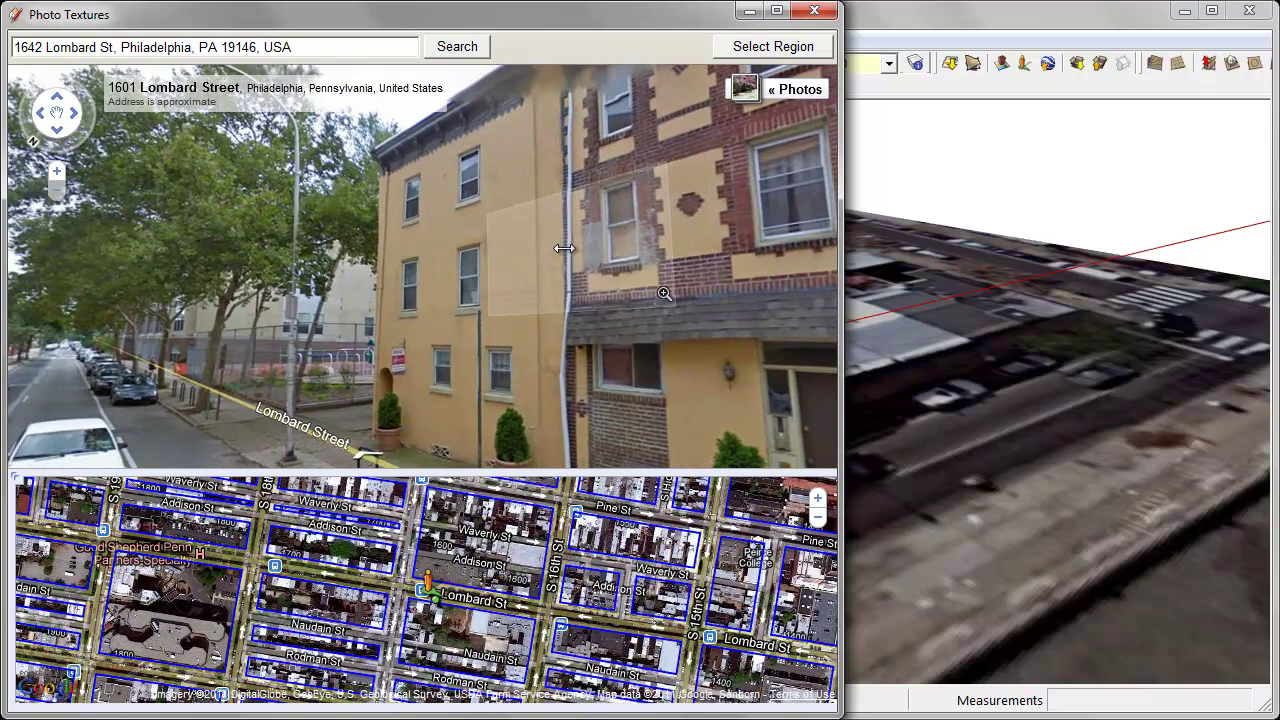
{"action": "left_click_drag", "start_coordinate": [841, 348], "coordinate": [733, 370]}
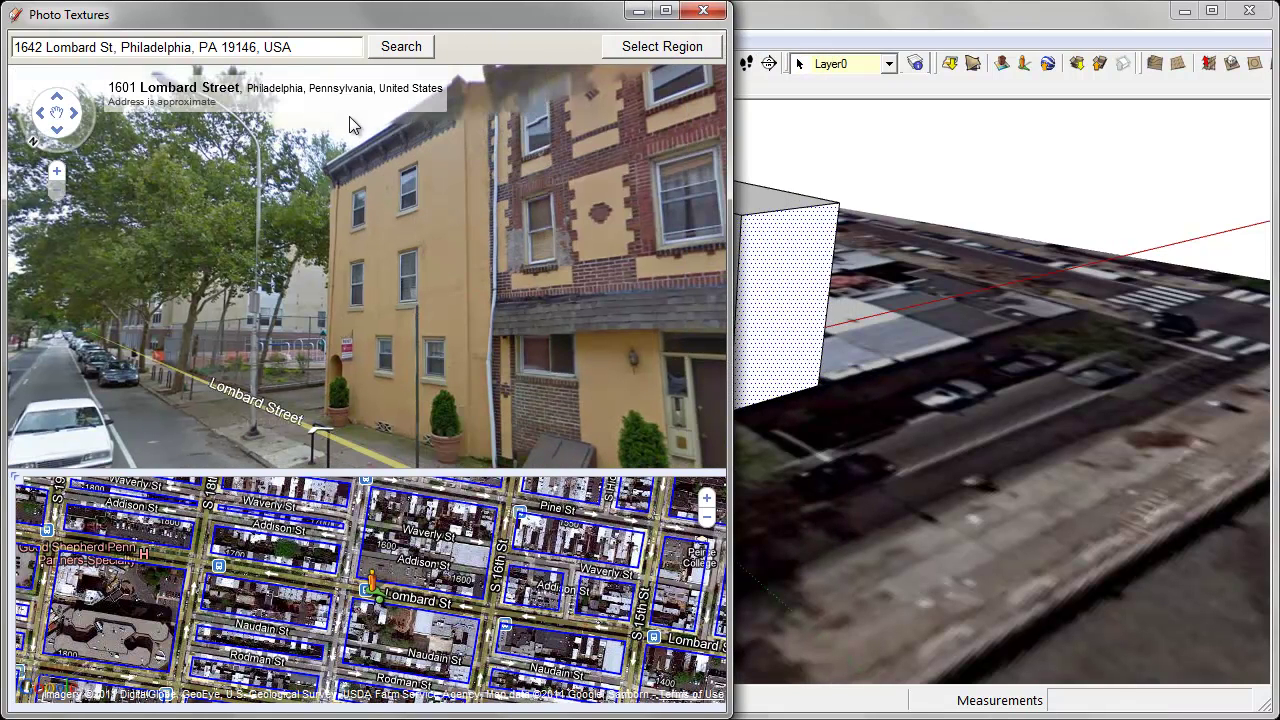
- Start a region selection and place its four corners roughly on the corners of the yellow building's street facade
{"action": "left_click", "coordinate": [667, 49]}
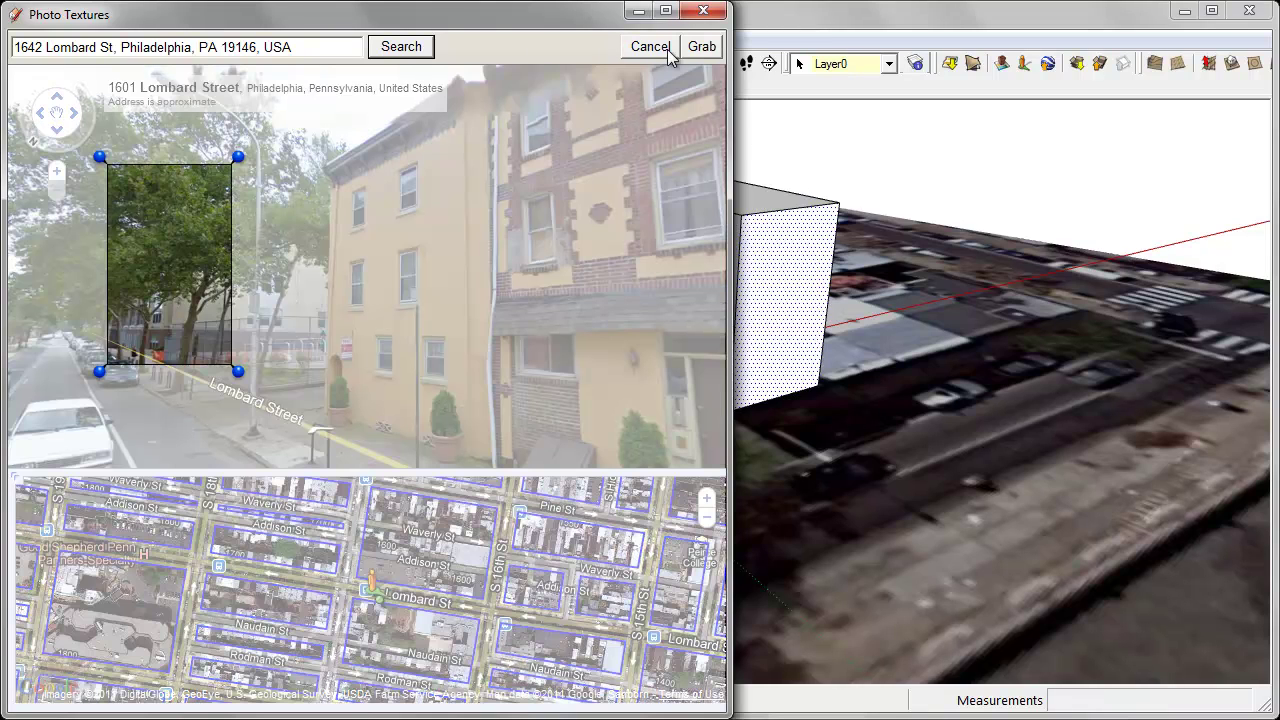
{"action": "left_click_drag", "start_coordinate": [260, 247], "coordinate": [373, 247]}
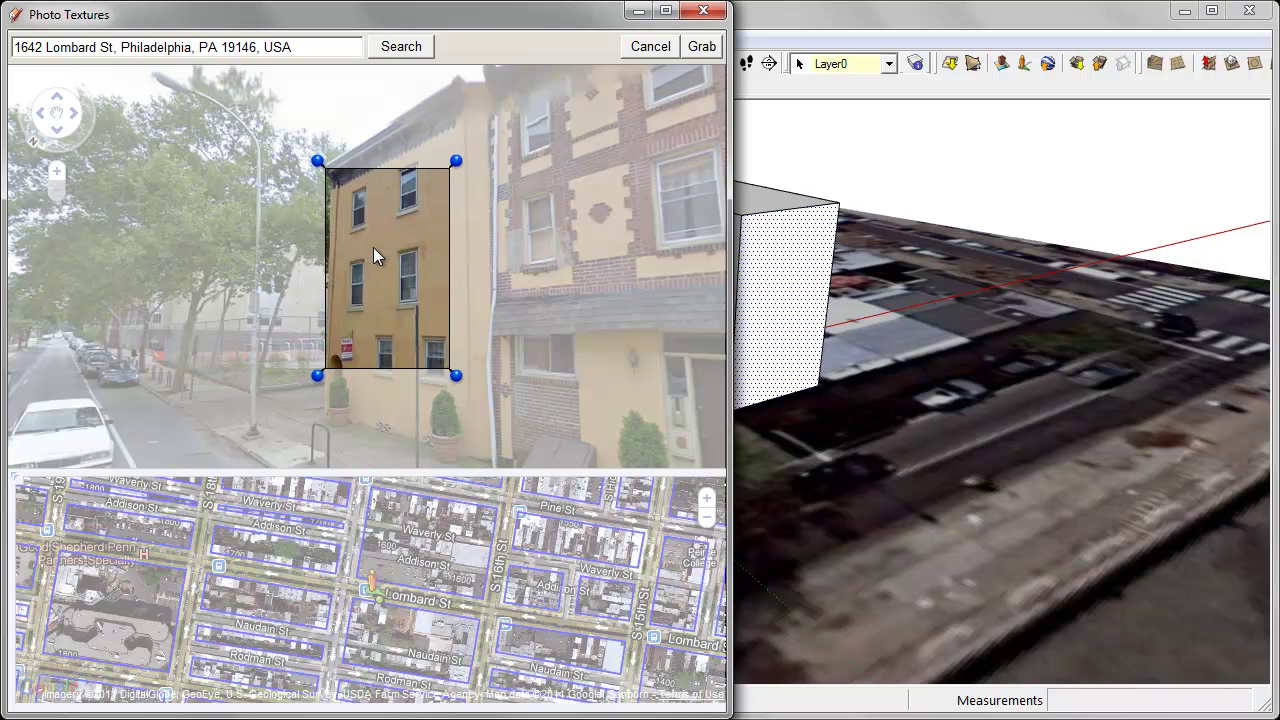
{"action": "left_click_drag", "start_coordinate": [457, 158], "coordinate": [473, 70]}
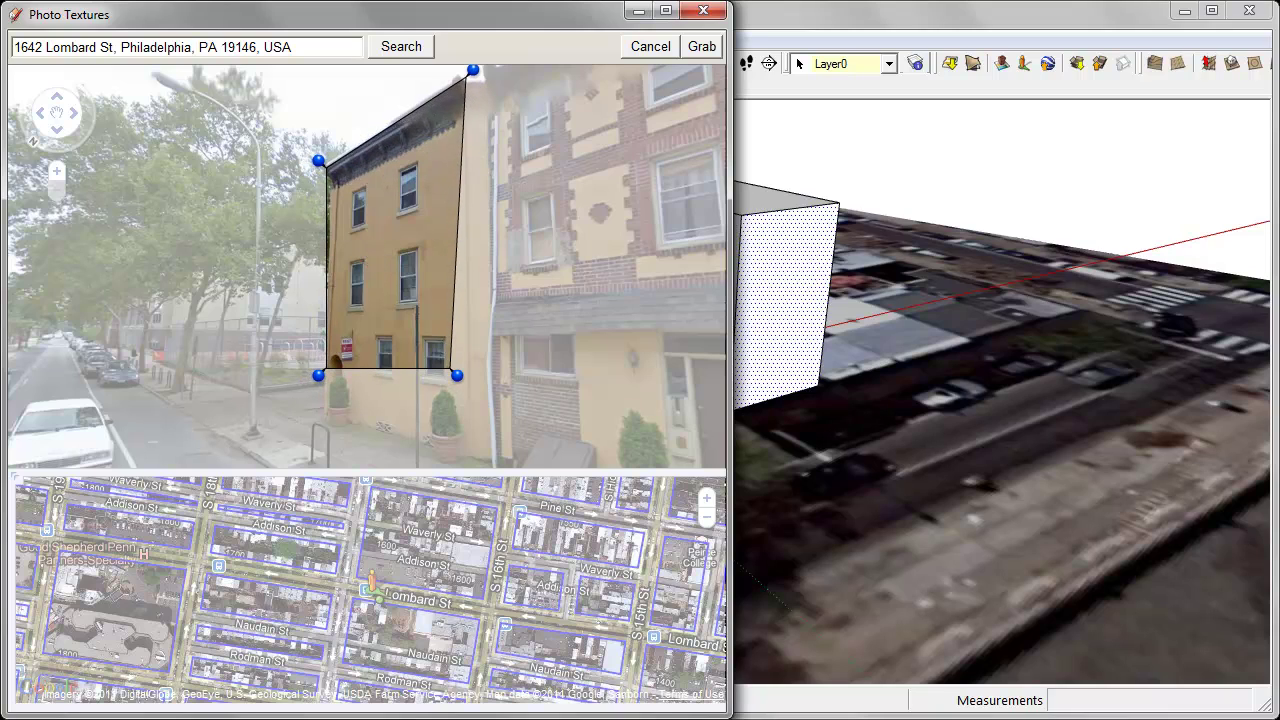
{"action": "left_click_drag", "start_coordinate": [459, 376], "coordinate": [490, 469]}
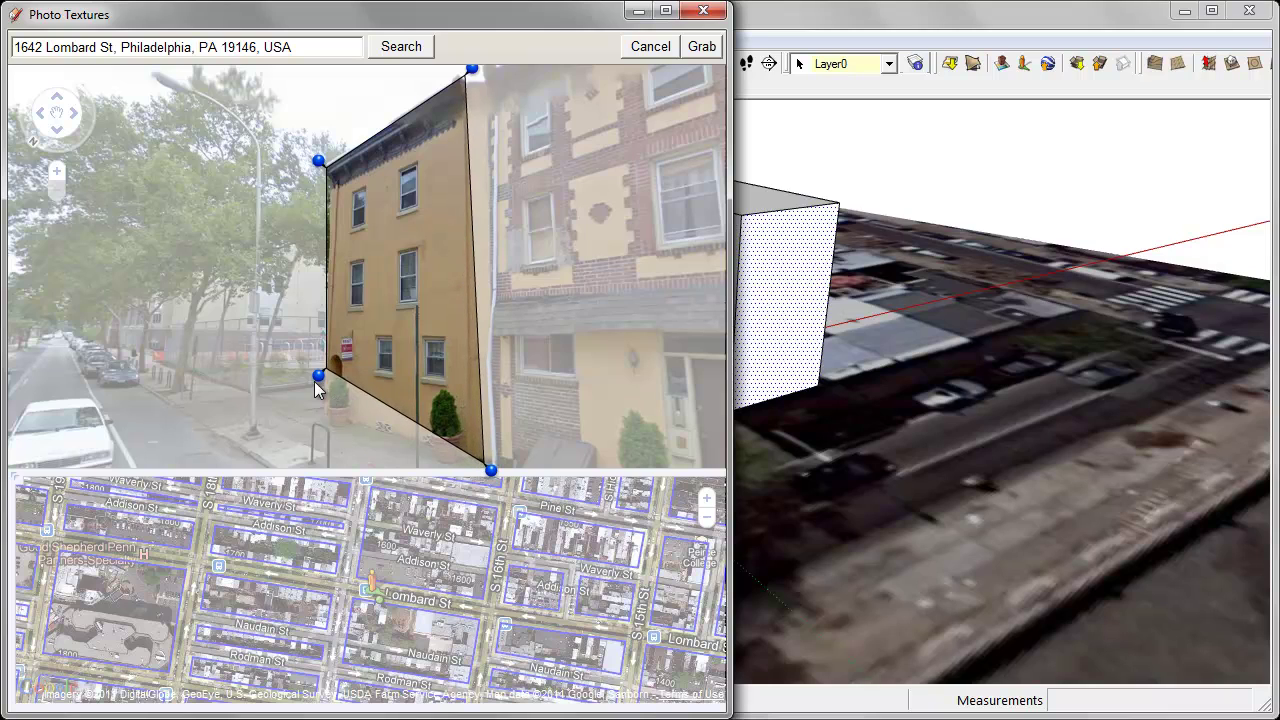
{"action": "left_click_drag", "start_coordinate": [318, 375], "coordinate": [316, 421]}
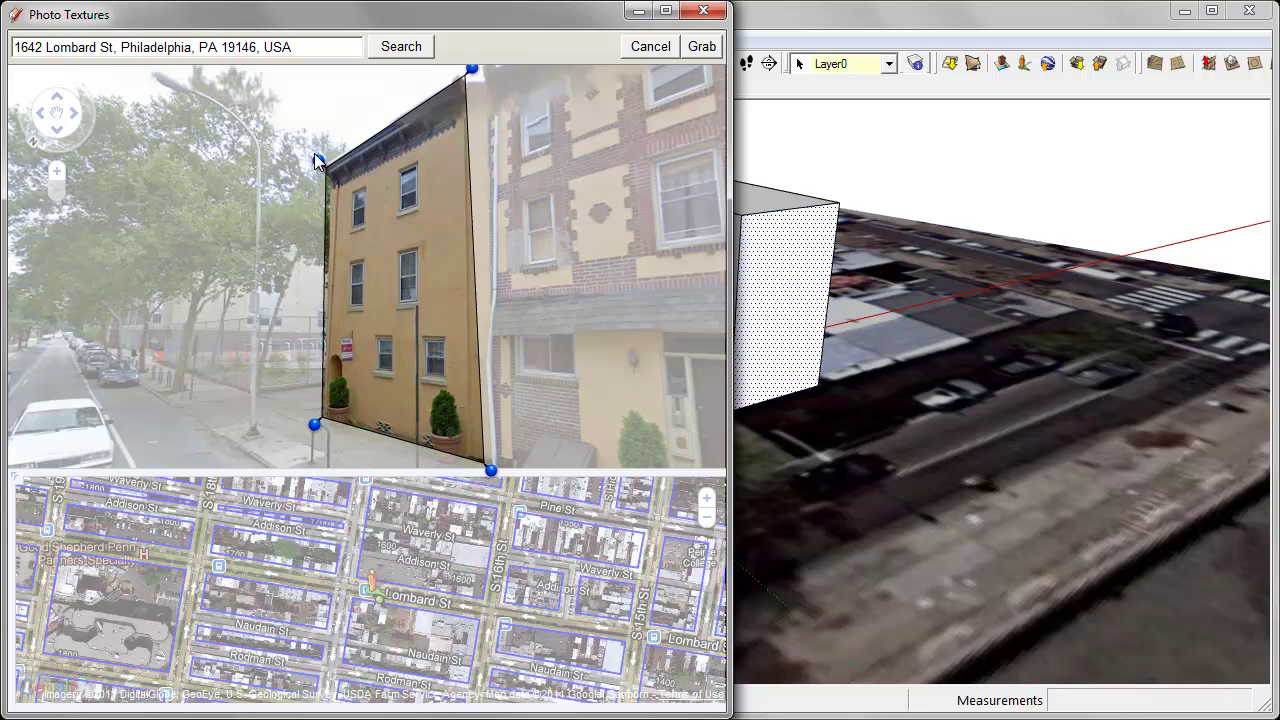
- Fine-tune the region corners to the facade's roofline and side edges, and grab the image onto the selected face
{"action": "left_click_drag", "start_coordinate": [317, 160], "coordinate": [321, 160]}
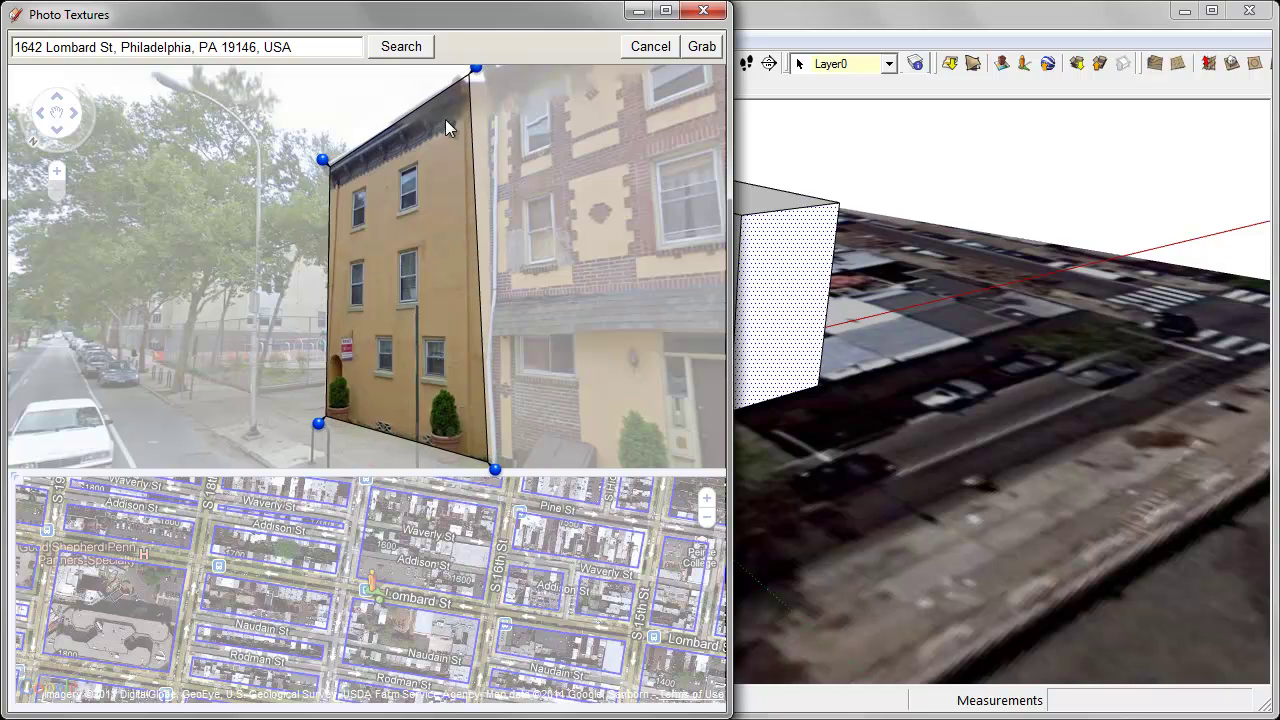
{"action": "left_click_drag", "start_coordinate": [473, 70], "coordinate": [471, 74]}
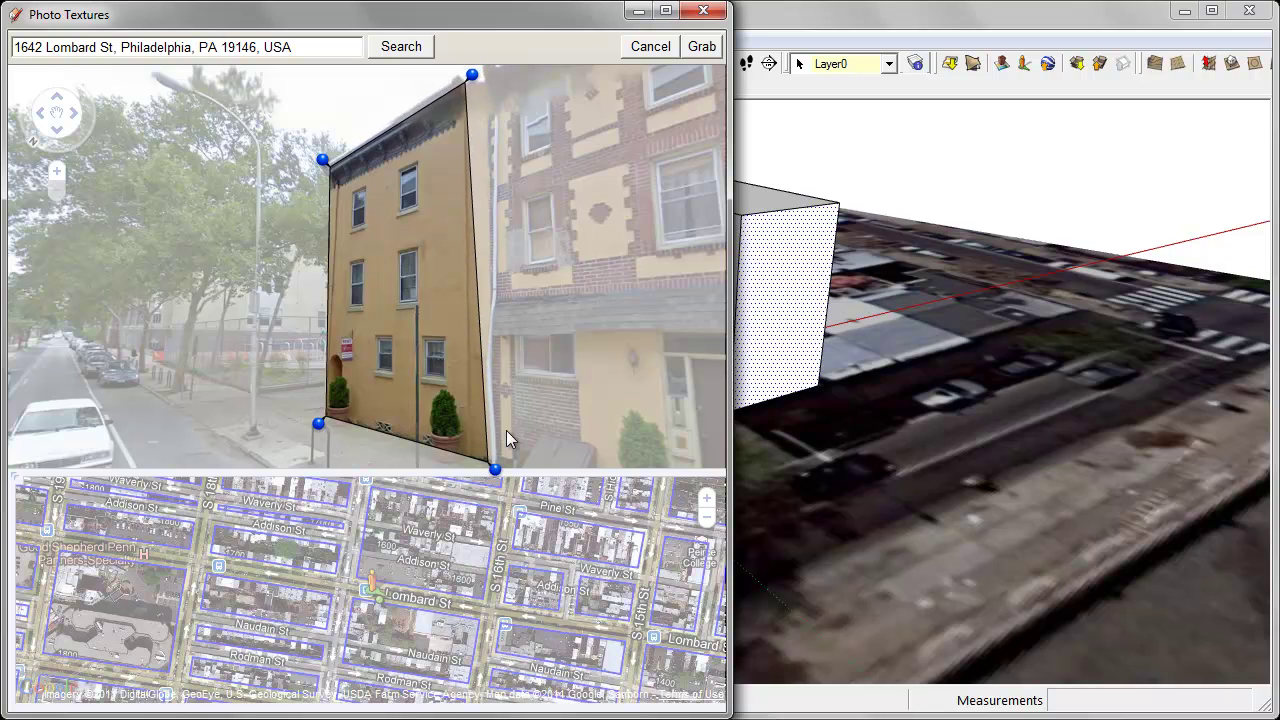
{"action": "left_click_drag", "start_coordinate": [496, 469], "coordinate": [499, 470]}
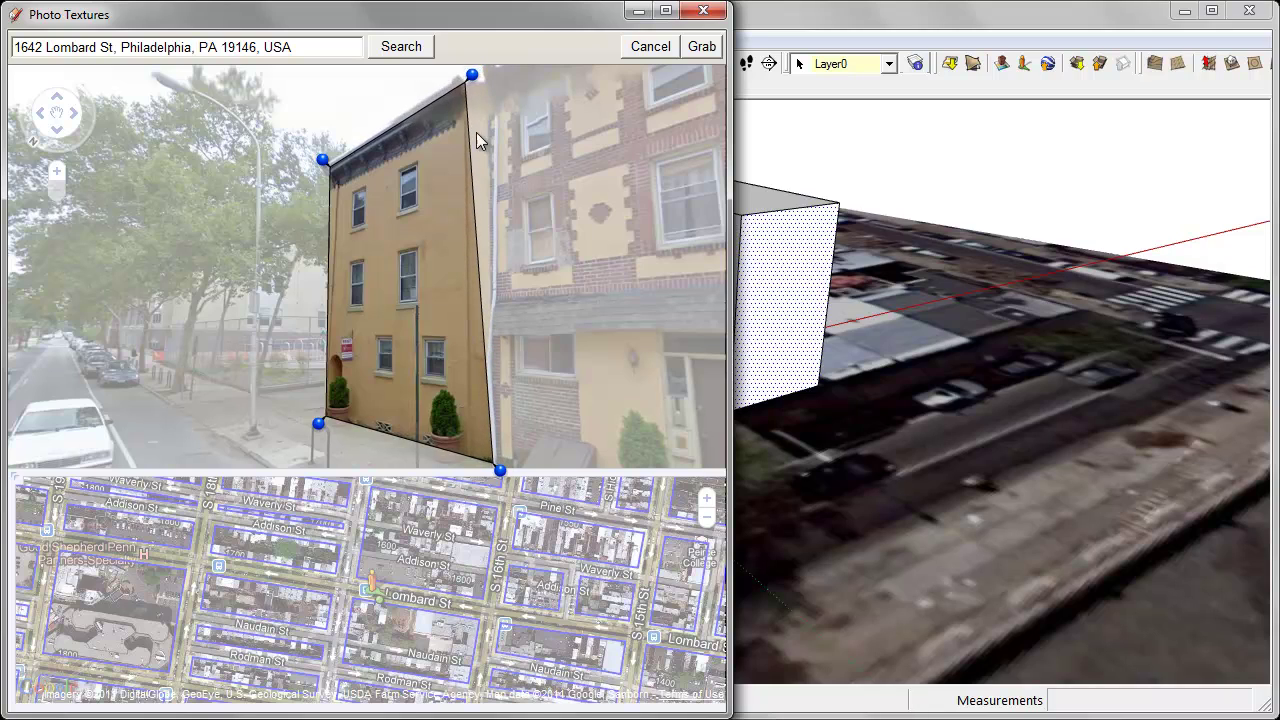
{"action": "left_click_drag", "start_coordinate": [474, 77], "coordinate": [489, 76]}
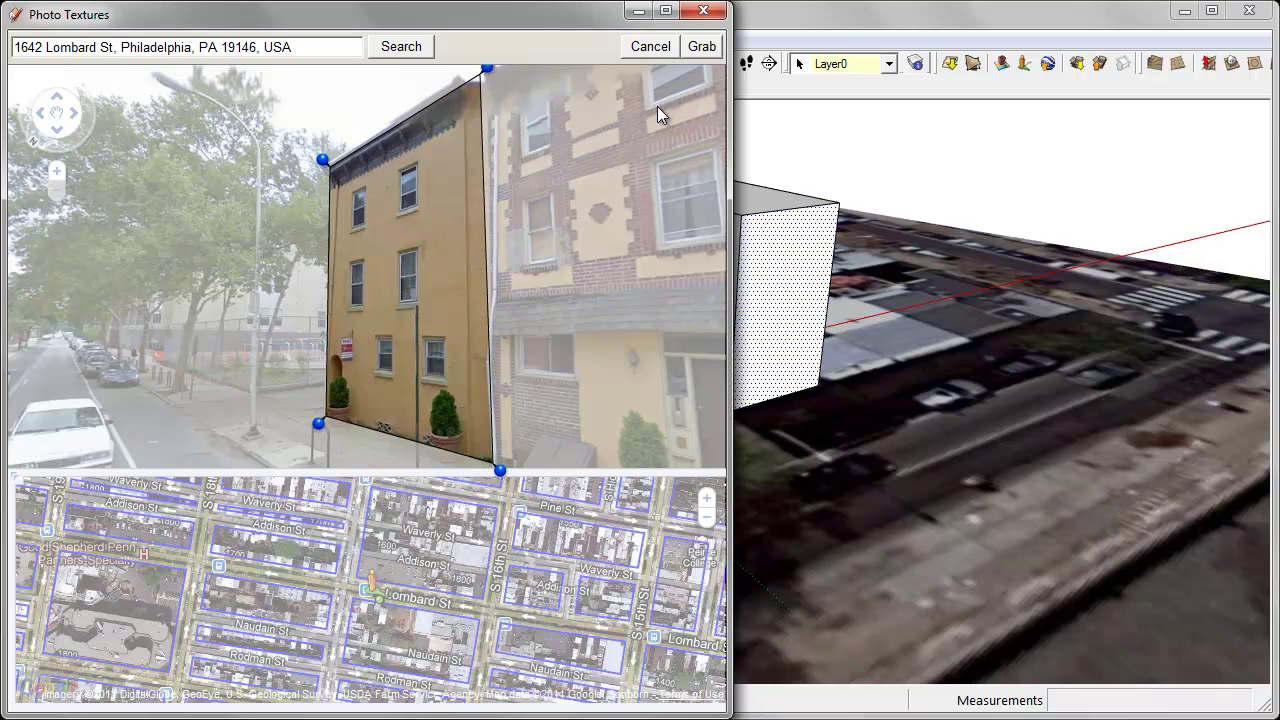
{"action": "left_click", "coordinate": [702, 46]}
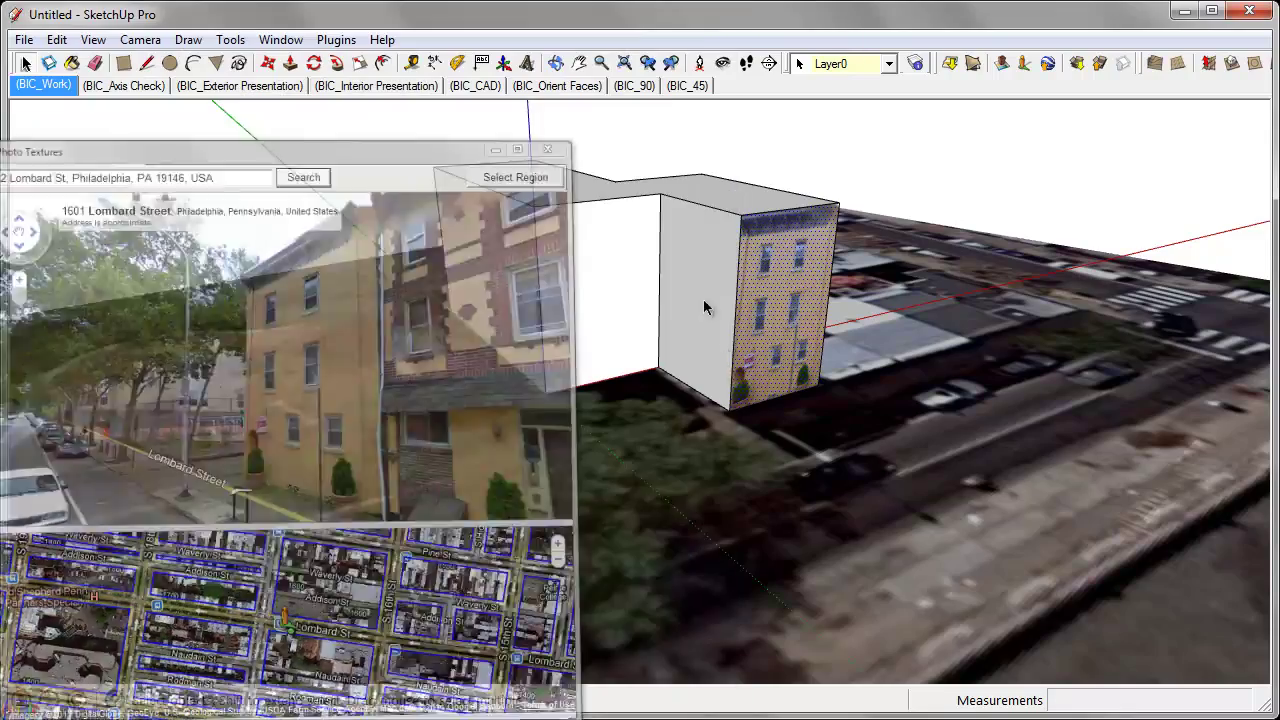
- Select the blank side wall adjoining the textured street facade and bring up the photo texture view for it
{"action": "middle_click_drag", "start_coordinate": [785, 382], "coordinate": [904, 336]}
{"action": "scroll", "coordinate": [771, 297], "scroll_direction": "up", "scroll_amount": 2}
{"action": "scroll", "coordinate": [754, 314], "scroll_direction": "up", "scroll_amount": 3}
{"action": "scroll", "coordinate": [332, 273], "scroll_direction": "down", "scroll_amount": 4}
{"action": "scroll", "coordinate": [420, 366], "scroll_direction": "up", "scroll_amount": 4}
{"action": "scroll", "coordinate": [903, 337], "scroll_direction": "down", "scroll_amount": 4}
{"action": "middle_click_drag", "start_coordinate": [971, 371], "coordinate": [913, 370], "text": "shift"}
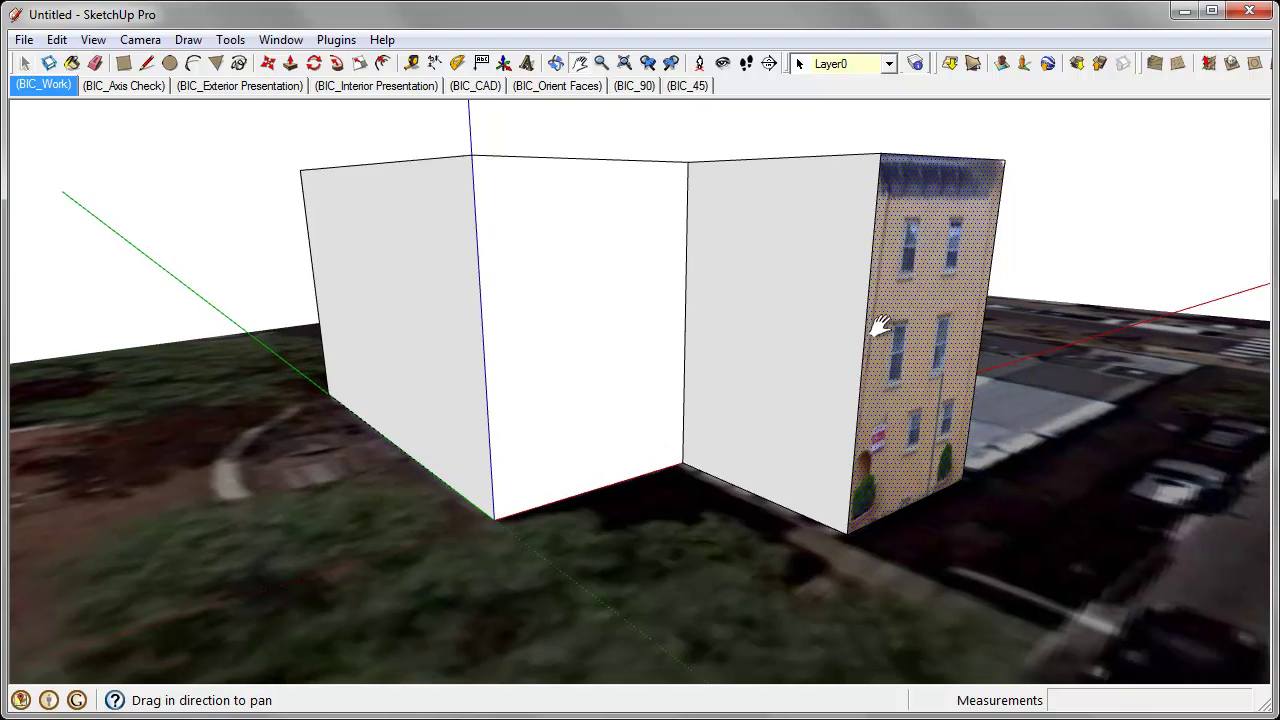
{"action": "left_click", "coordinate": [776, 330]}
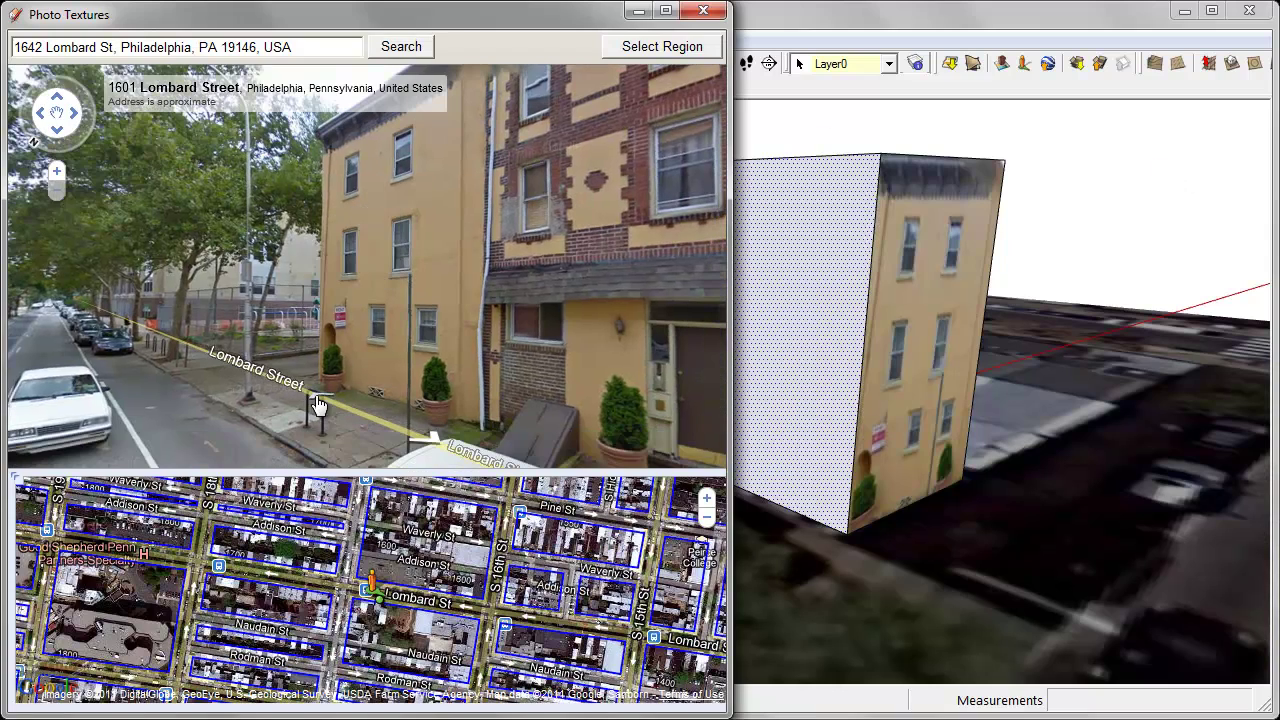
- Move Street View along the street until the yellow building's side wall and recessed wing face the camera
{"action": "left_click", "coordinate": [315, 393]}
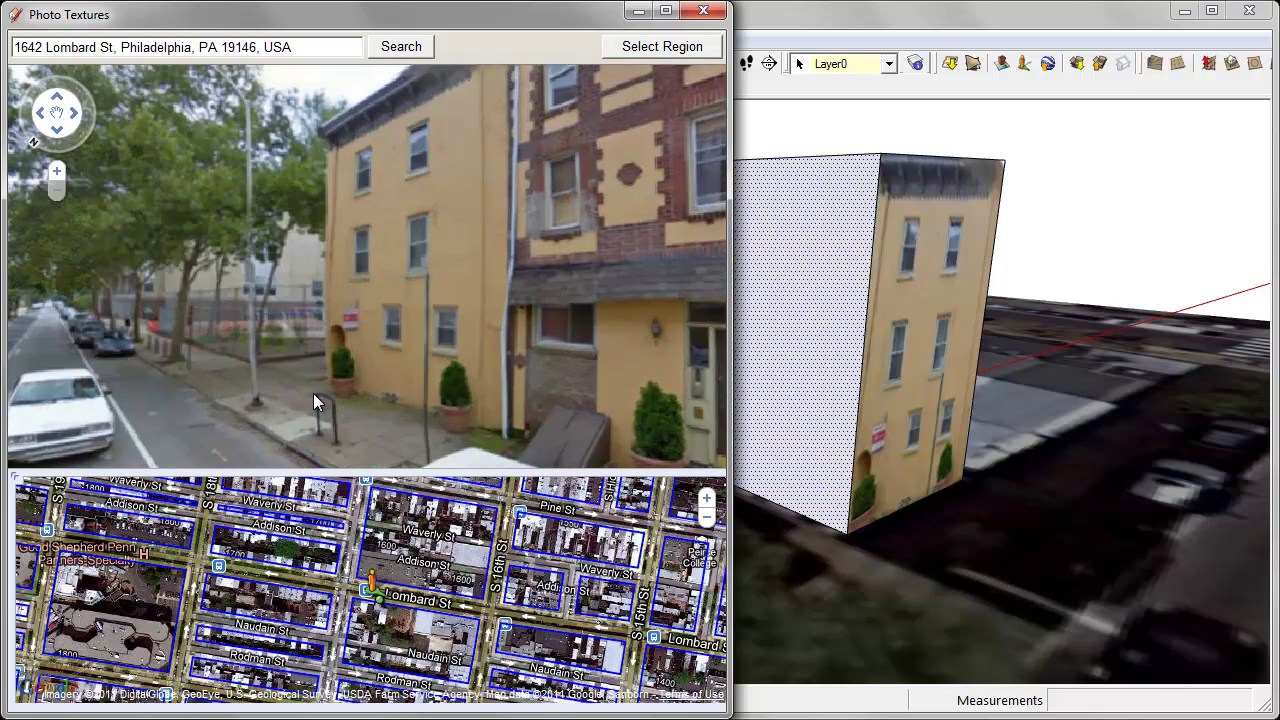
{"action": "left_click", "coordinate": [313, 393]}
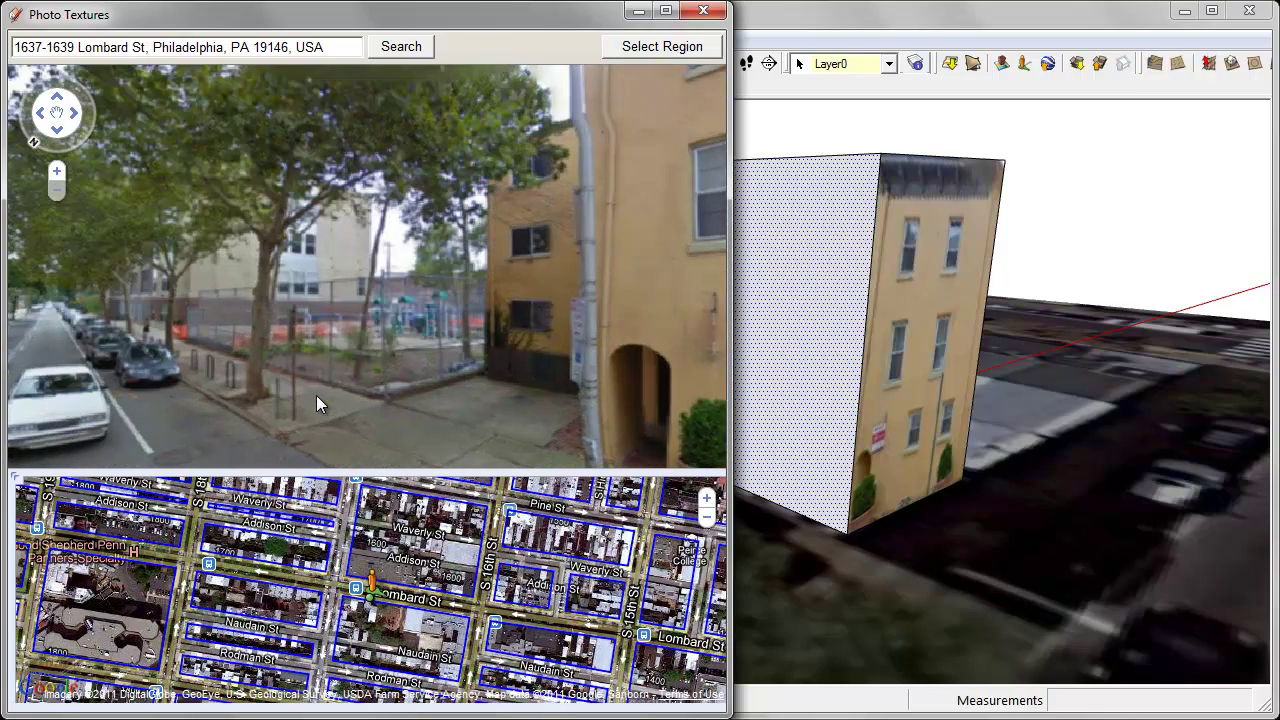
{"action": "left_click", "coordinate": [316, 395]}
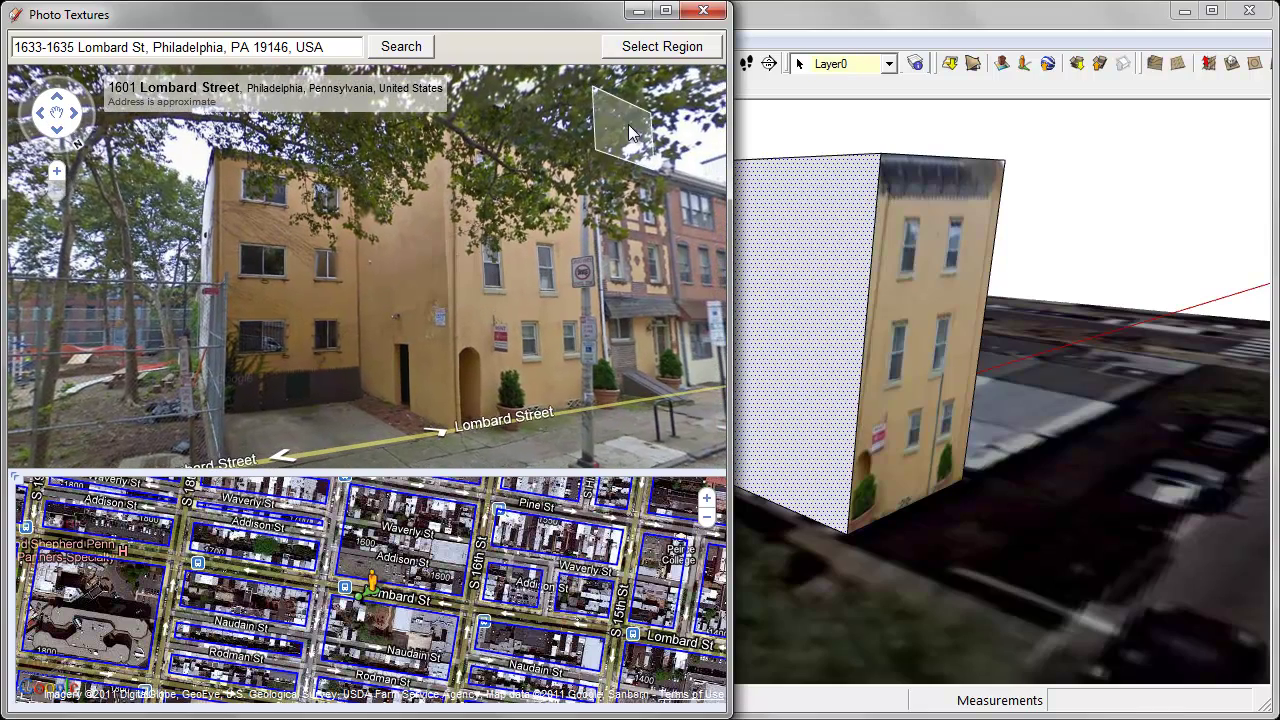
- Start a region selection and fit its four corners to the yellow building's side wall with the dark doorway
{"action": "left_click", "coordinate": [662, 46]}
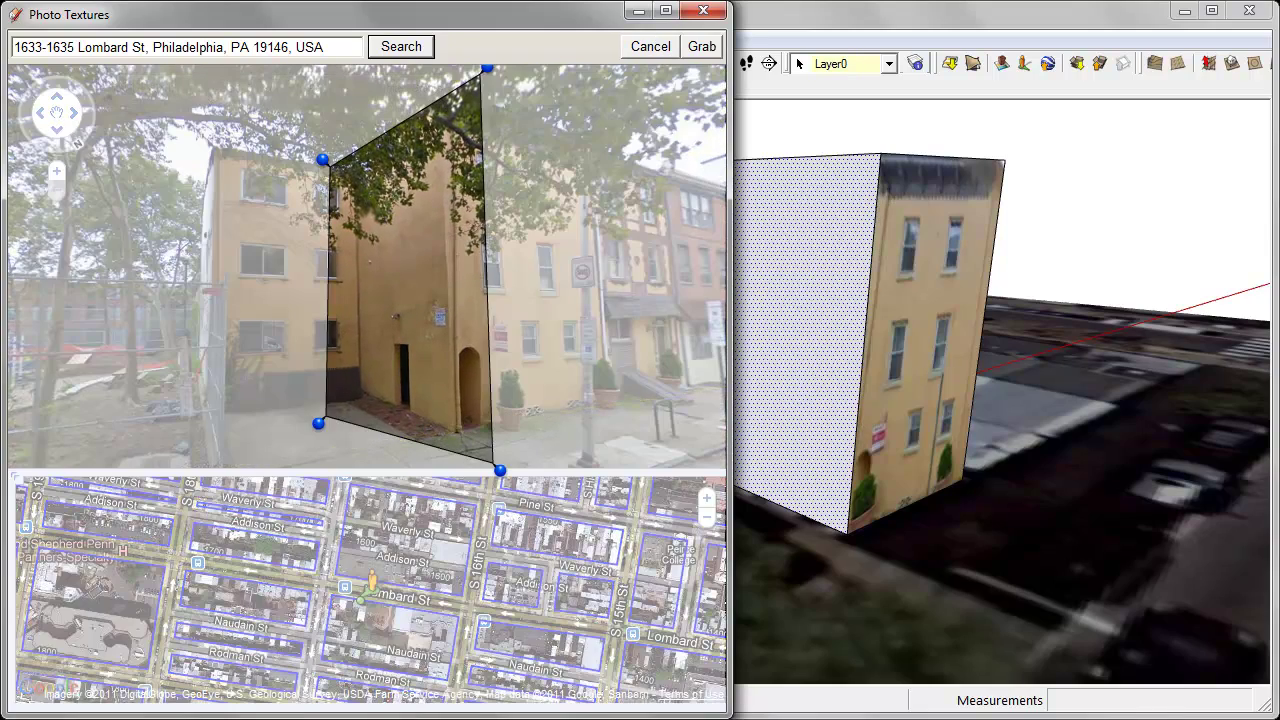
{"action": "left_click_drag", "start_coordinate": [318, 423], "coordinate": [350, 400]}
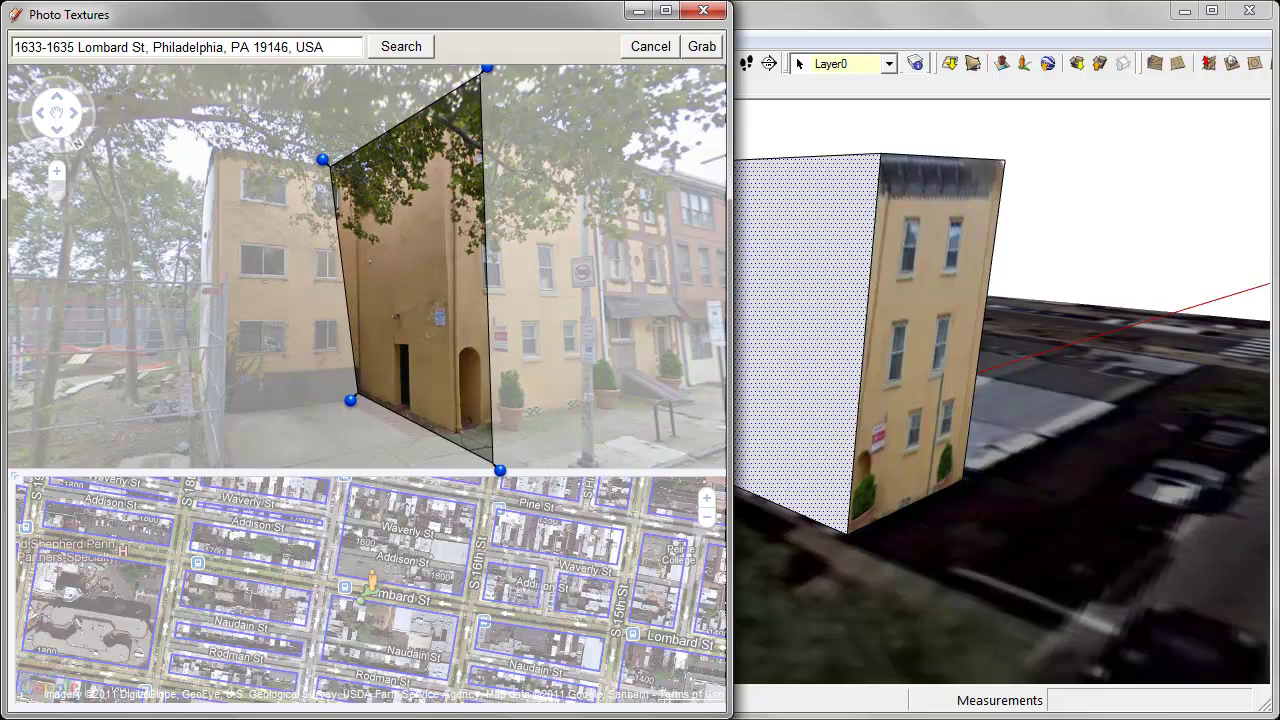
{"action": "left_click_drag", "start_coordinate": [322, 159], "coordinate": [344, 150]}
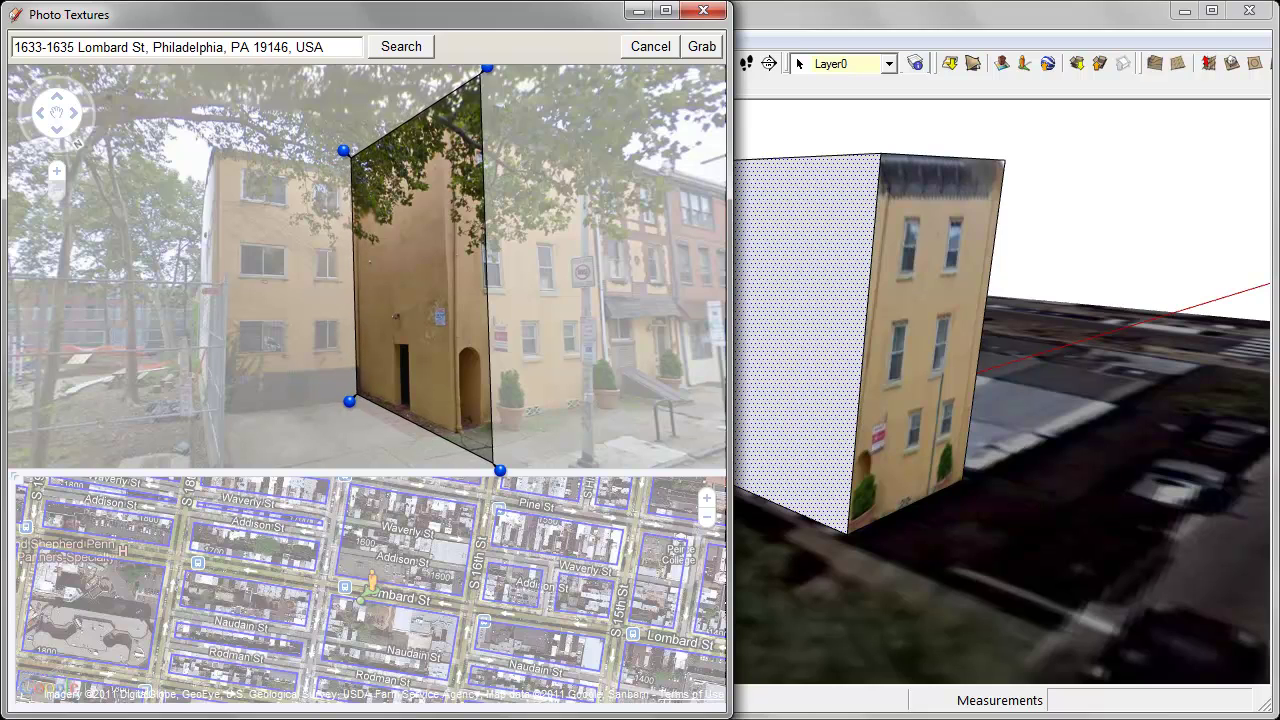
{"action": "left_click_drag", "start_coordinate": [486, 68], "coordinate": [458, 90]}
{"action": "left_click_drag", "start_coordinate": [500, 470], "coordinate": [465, 443]}
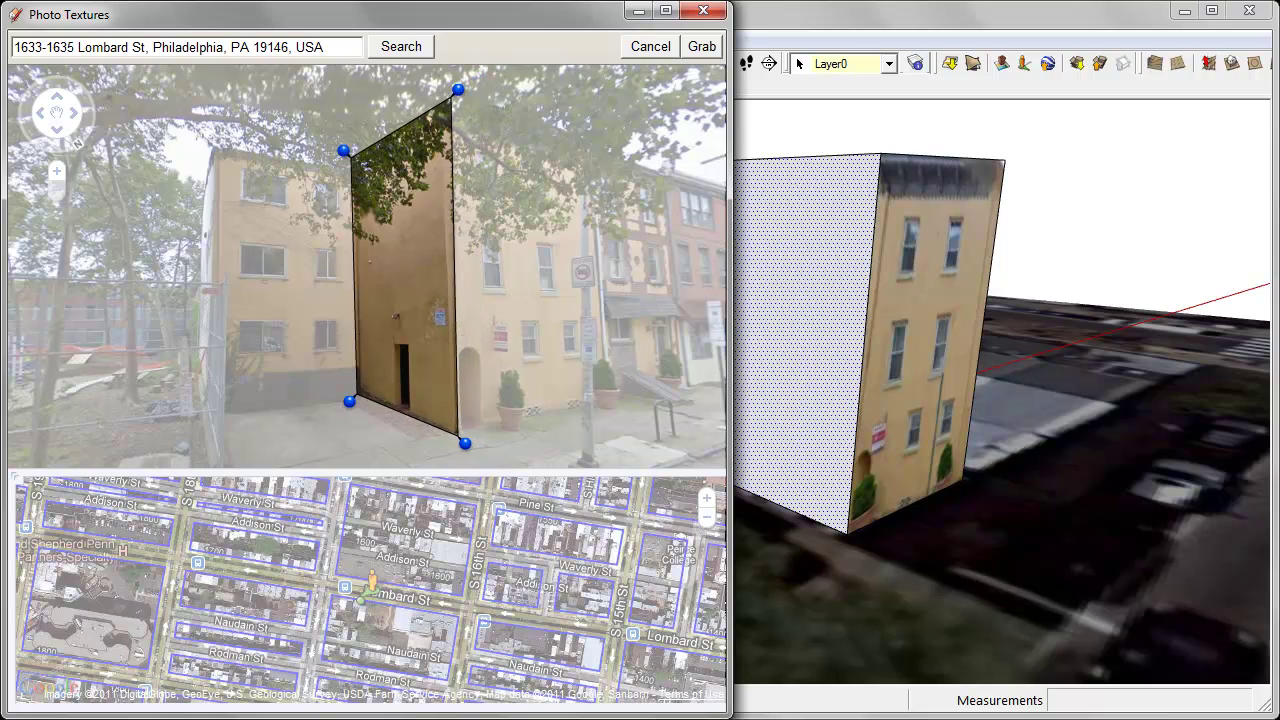
- Nudge the region's upper street-side corner onto the wall edge and grab the image onto the selected side wall
{"action": "left_click_drag", "start_coordinate": [458, 92], "coordinate": [453, 92]}
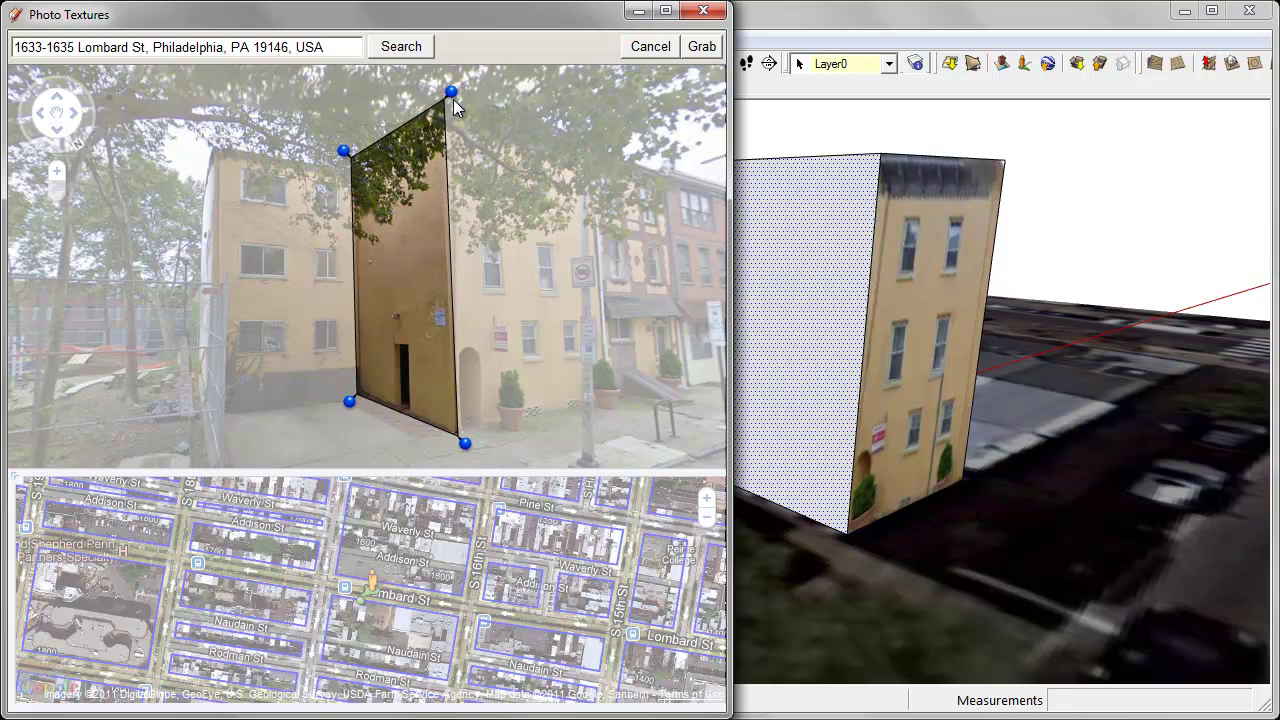
{"action": "left_click_drag", "start_coordinate": [451, 91], "coordinate": [447, 91]}
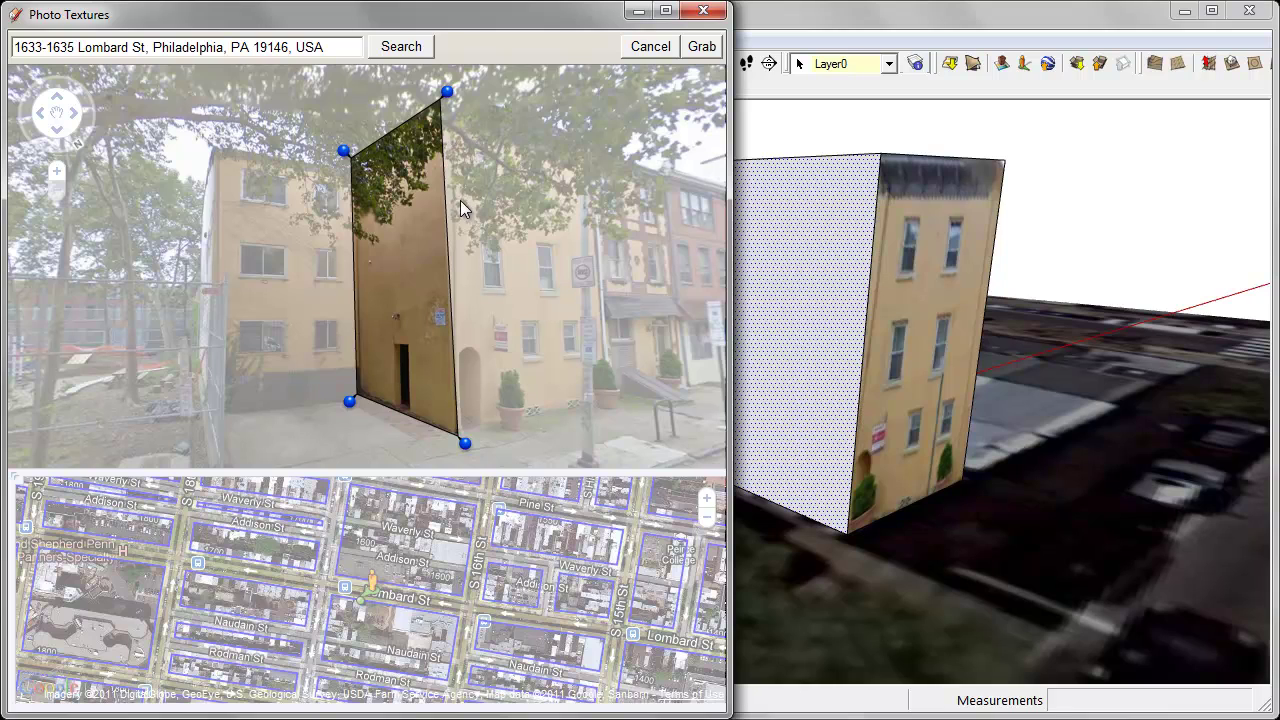
{"action": "left_click", "coordinate": [700, 46]}
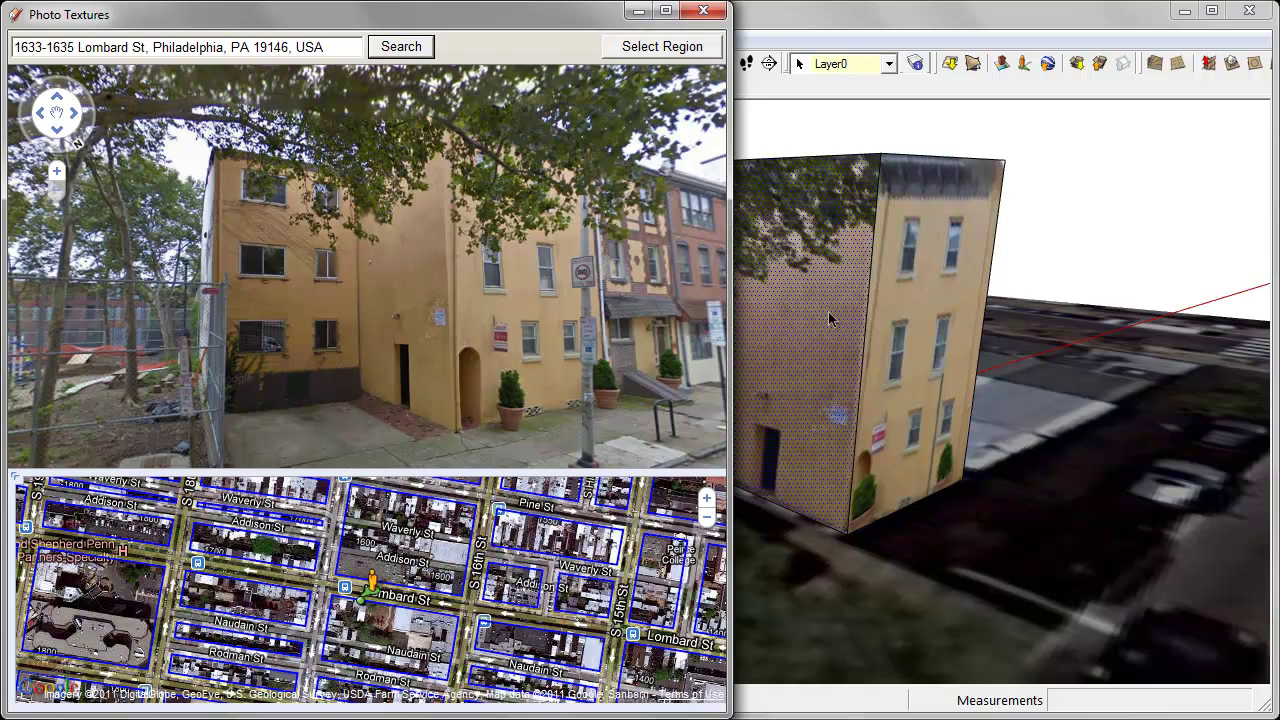
- Start a region selection and fit its four corners to the yellow recessed wing's windowed facade
{"action": "middle_click_drag", "start_coordinate": [835, 319], "coordinate": [1105, 335]}
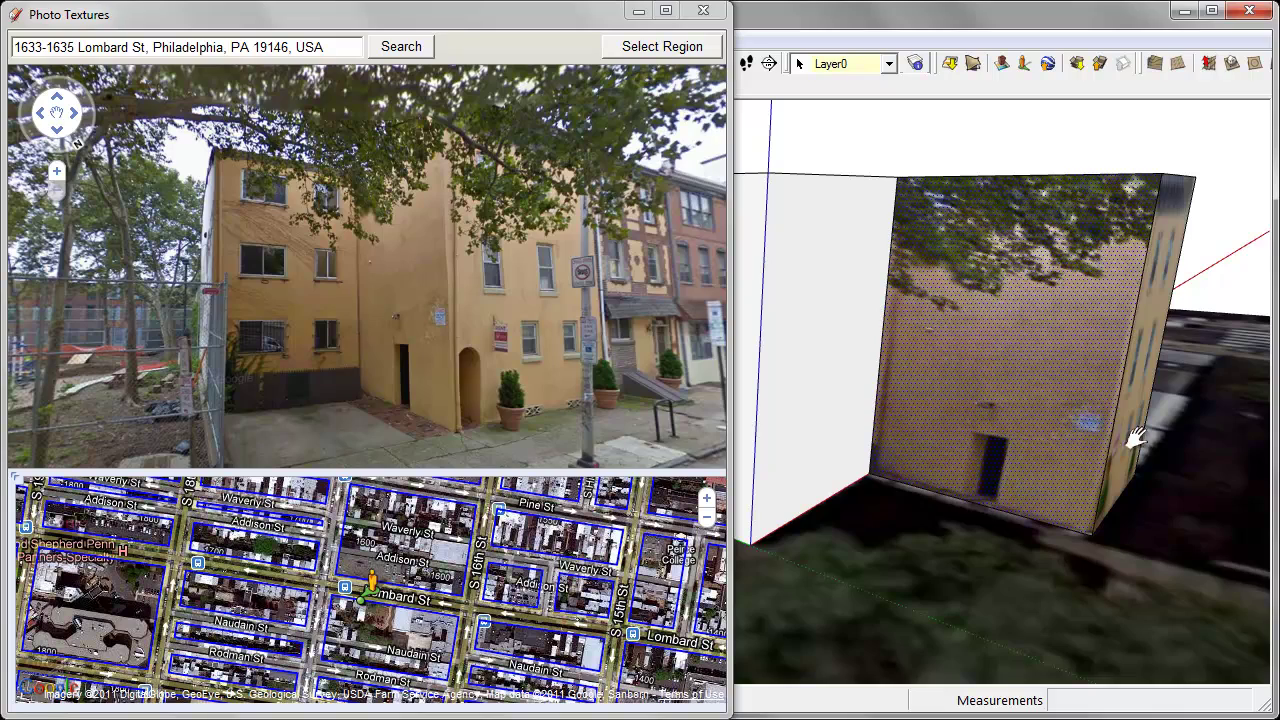
{"action": "mouse_move", "coordinate": [1136, 438]}
{"action": "middle_mouse_down"}
{"action": "mouse_move", "coordinate": [929, 363]}
{"action": "mouse_move", "coordinate": [1005, 351]}
{"action": "middle_mouse_up"}
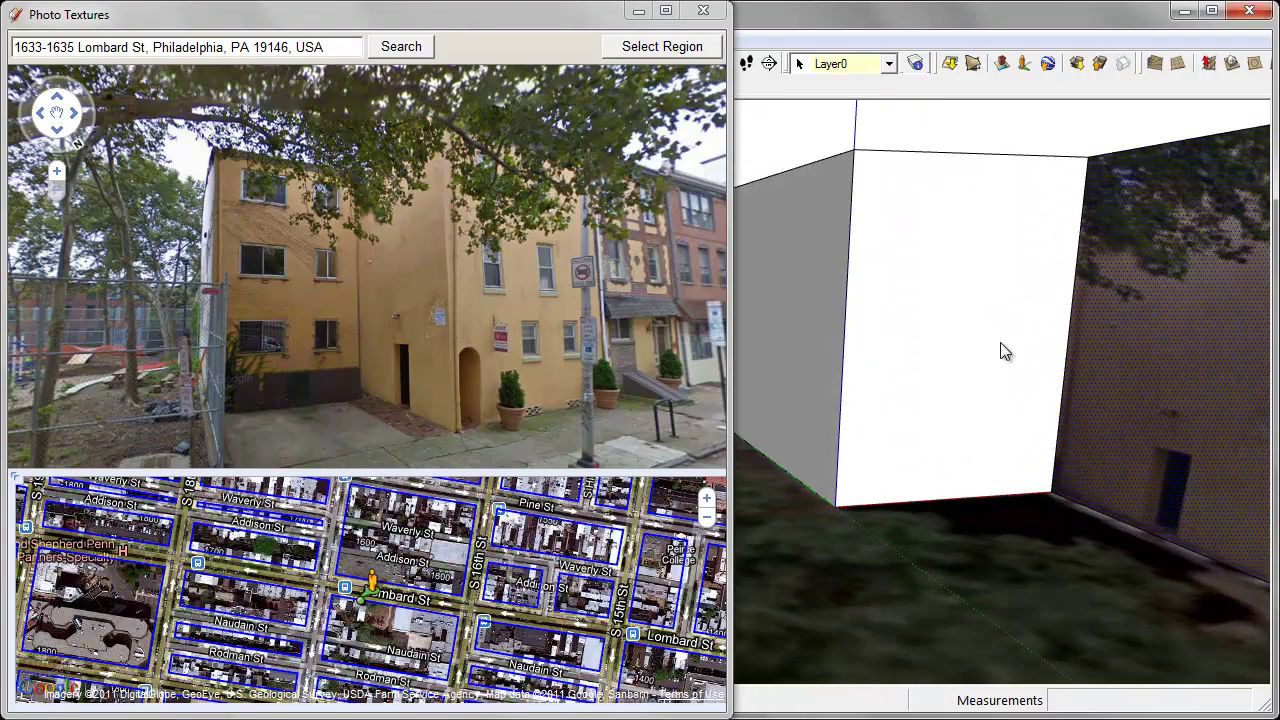
{"action": "left_click", "coordinate": [662, 46]}
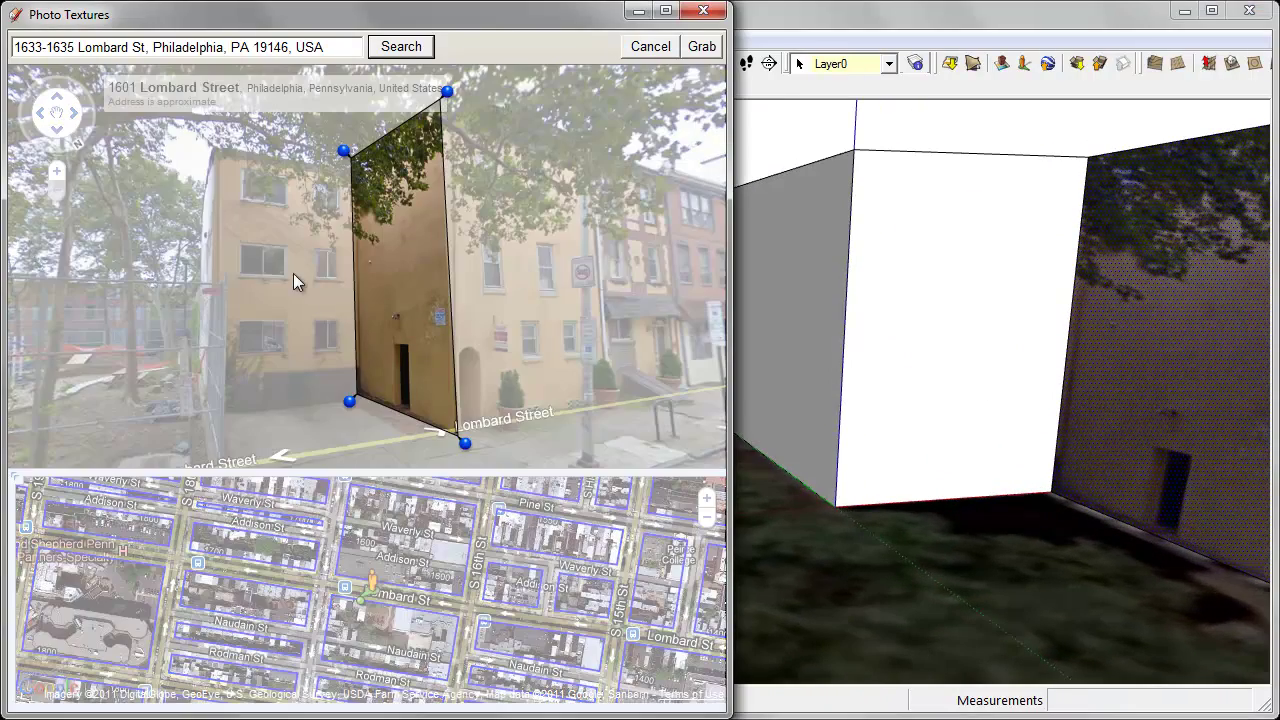
{"action": "left_click_drag", "start_coordinate": [342, 275], "coordinate": [256, 261]}
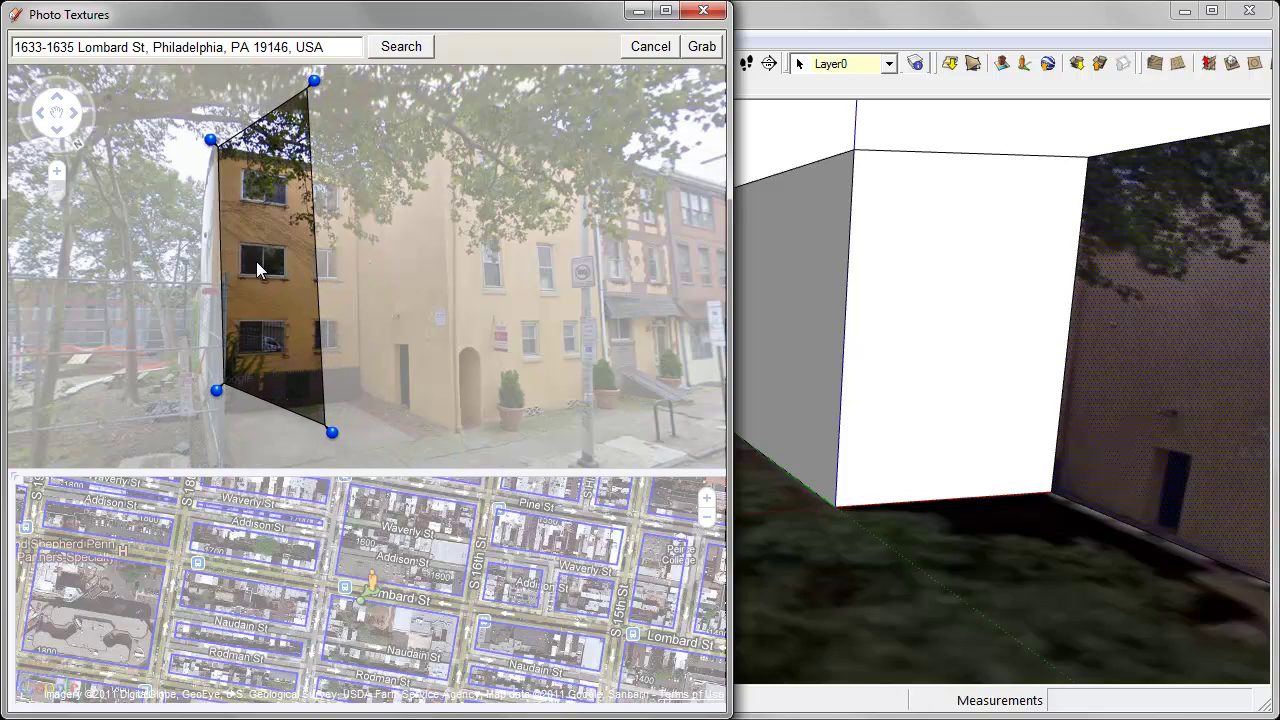
{"action": "left_click_drag", "start_coordinate": [314, 80], "coordinate": [361, 161]}
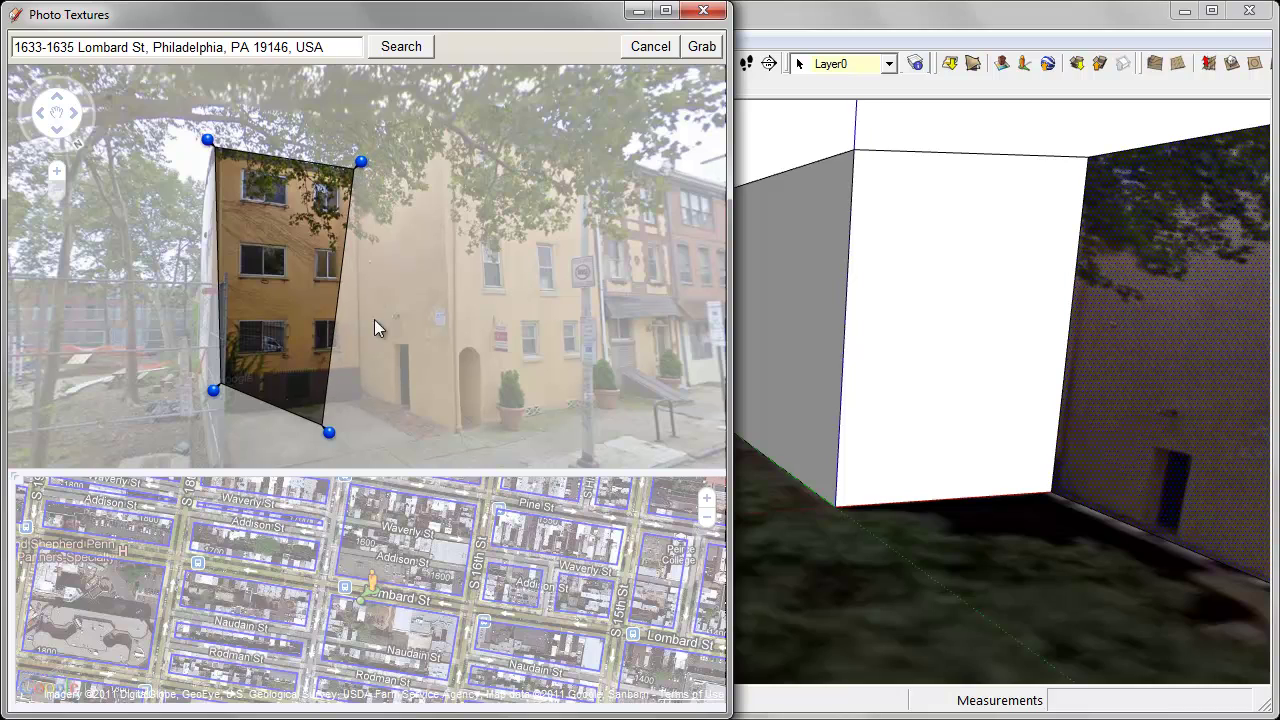
{"action": "left_click_drag", "start_coordinate": [329, 432], "coordinate": [367, 408]}
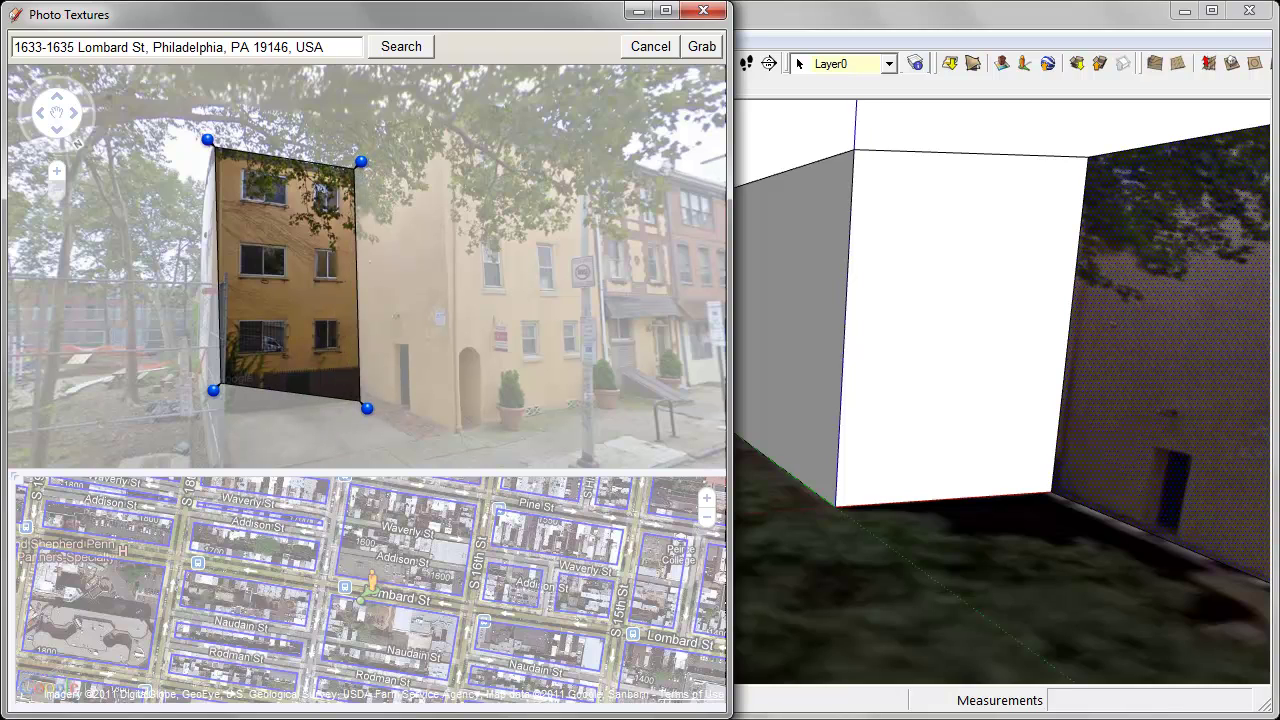
{"action": "left_click_drag", "start_coordinate": [213, 390], "coordinate": [214, 421]}
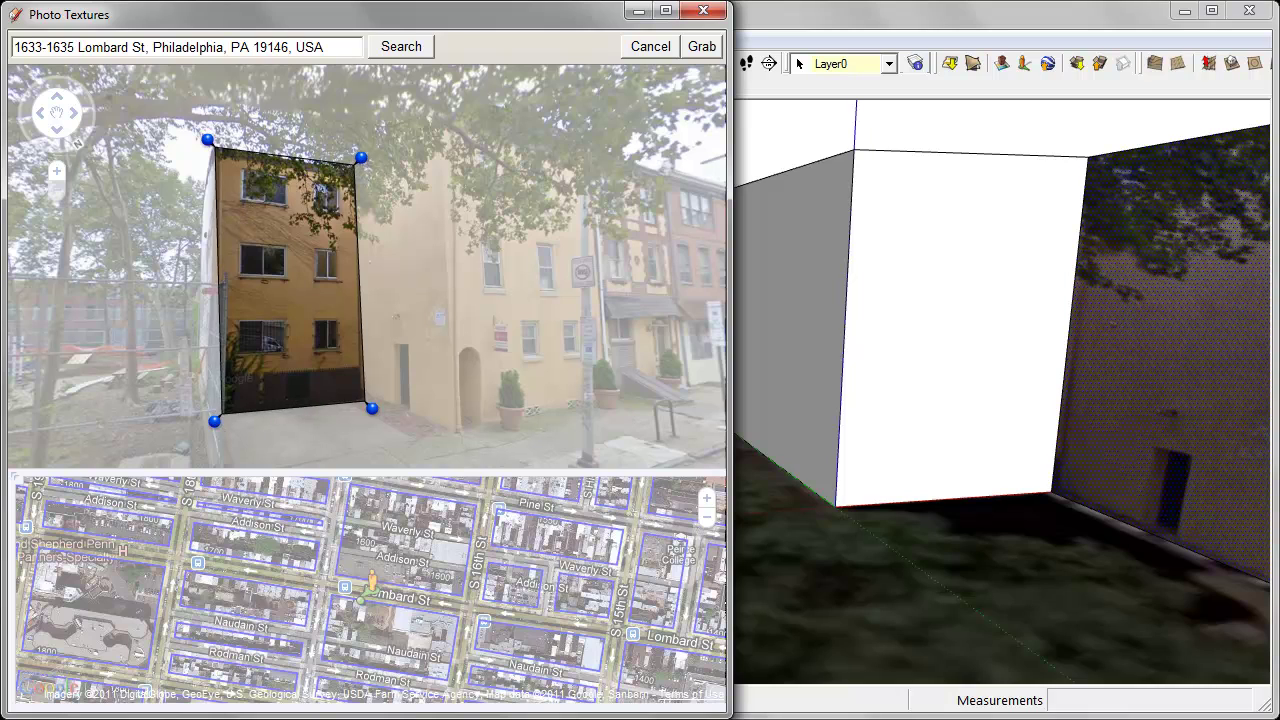
- Select the model's blank recessed wall and grab the fitted windowed facade region onto it
{"action": "left_click", "coordinate": [703, 47]}
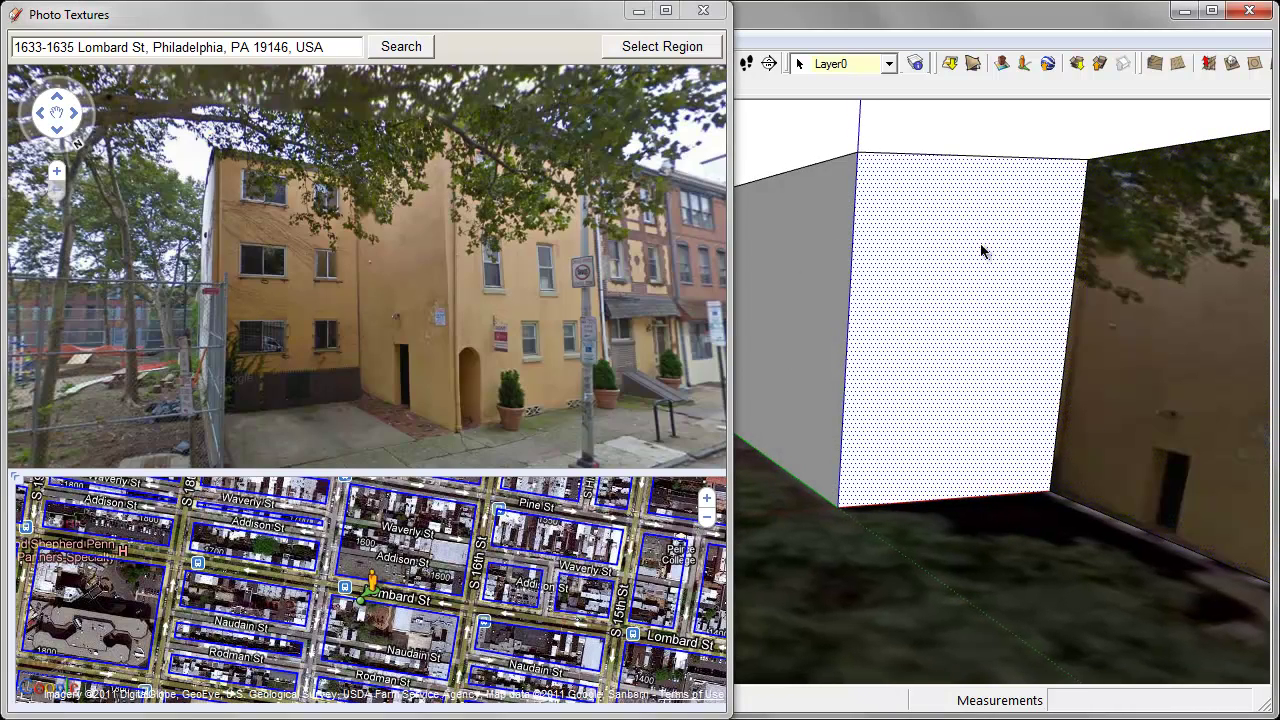
{"action": "left_click", "coordinate": [681, 49]}
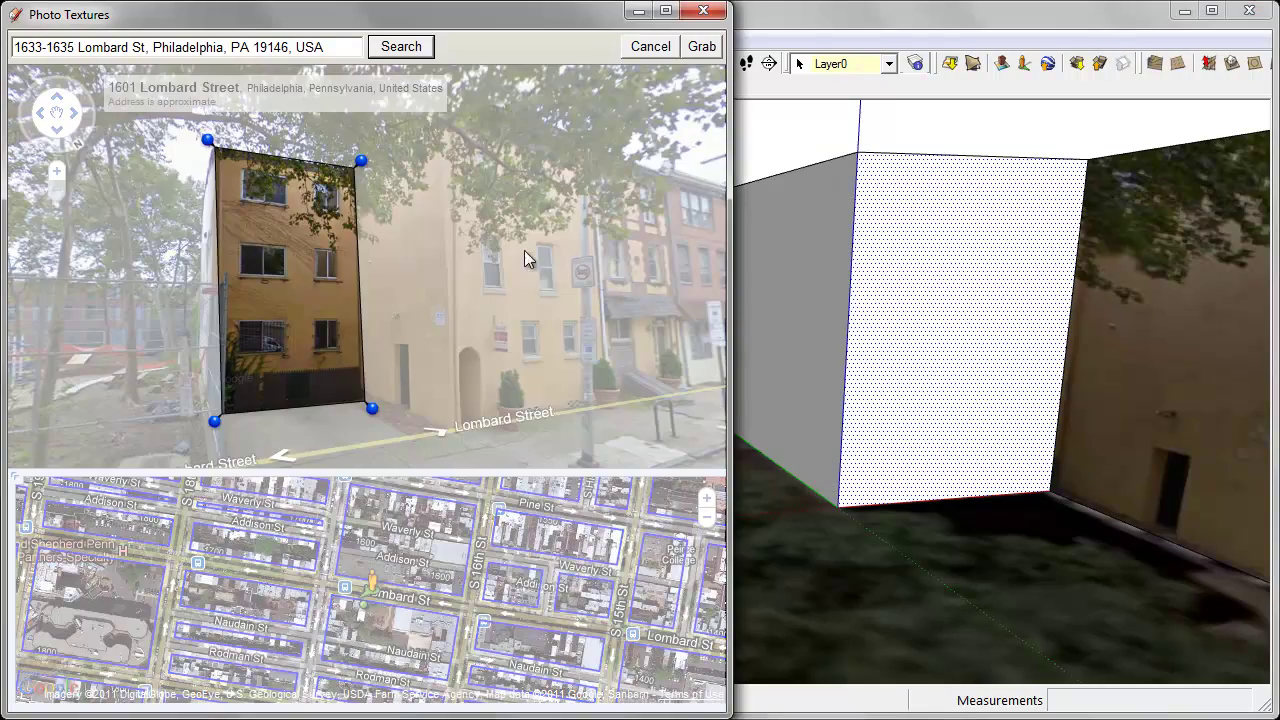
{"action": "left_click", "coordinate": [703, 49]}
- Move Street View along Lombard Street and zoom in until the white side wall behind the trees matches the model's long blank side
{"action": "middle_click_drag", "start_coordinate": [840, 340], "coordinate": [950, 325]}
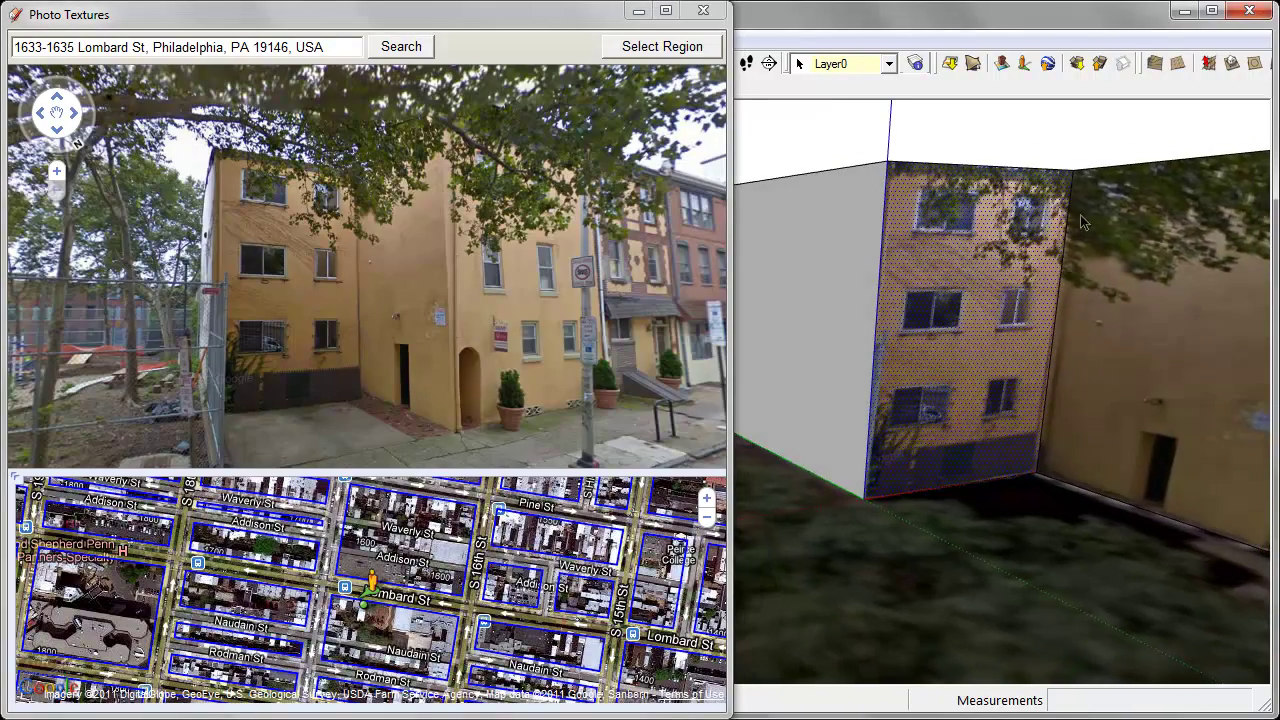
{"action": "mouse_move", "coordinate": [1080, 220]}
{"action": "middle_mouse_down"}
{"action": "mouse_move", "coordinate": [903, 337]}
{"action": "mouse_move", "coordinate": [857, 323]}
{"action": "mouse_move", "coordinate": [915, 387]}
{"action": "mouse_move", "coordinate": [940, 363]}
{"action": "mouse_move", "coordinate": [882, 228]}
{"action": "middle_mouse_up"}
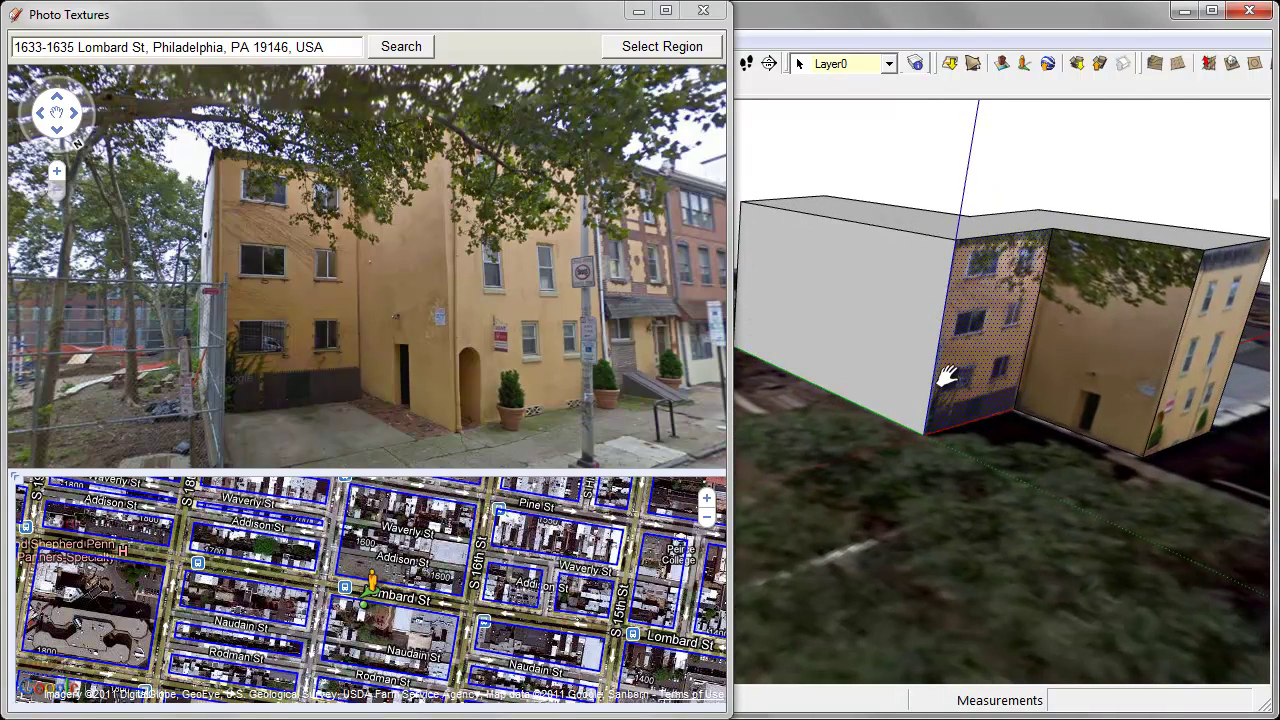
{"action": "mouse_move", "coordinate": [819, 320]}
{"action": "middle_mouse_down"}
{"action": "mouse_move", "coordinate": [946, 309]}
{"action": "mouse_move", "coordinate": [971, 294]}
{"action": "middle_mouse_up"}
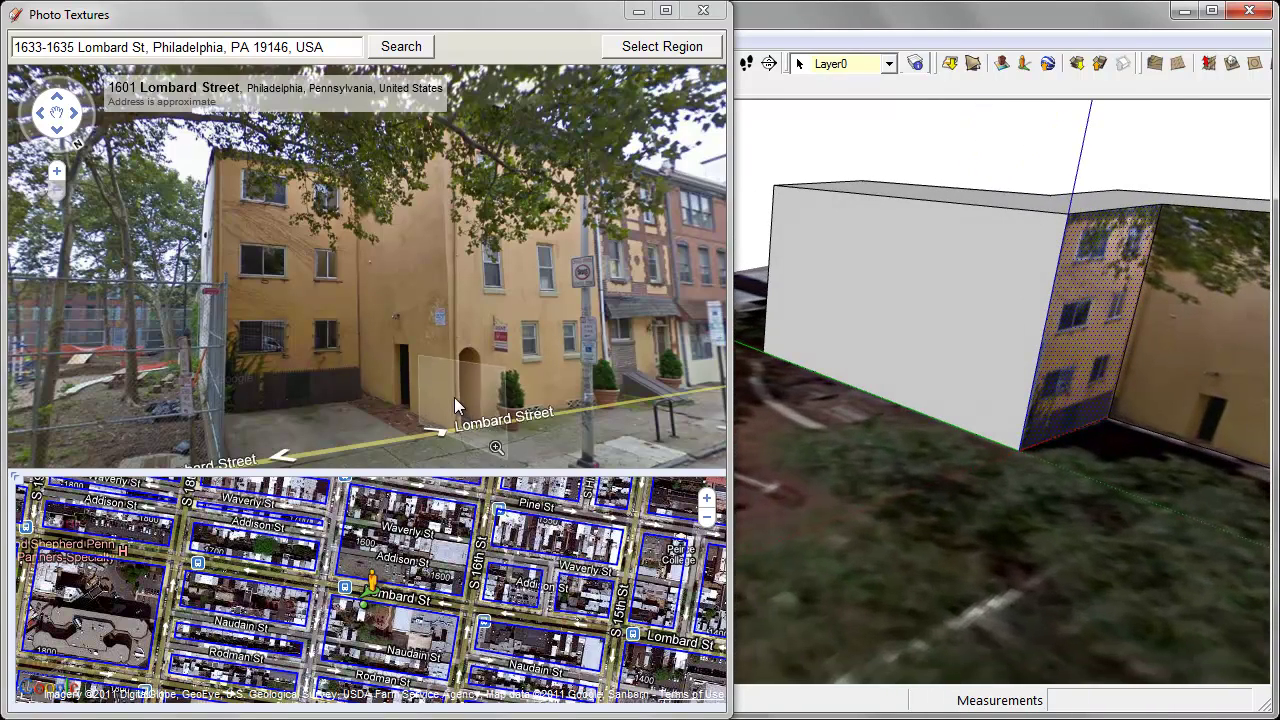
{"action": "left_click_drag", "start_coordinate": [454, 397], "coordinate": [490, 333]}
{"action": "left_click", "coordinate": [284, 402]}
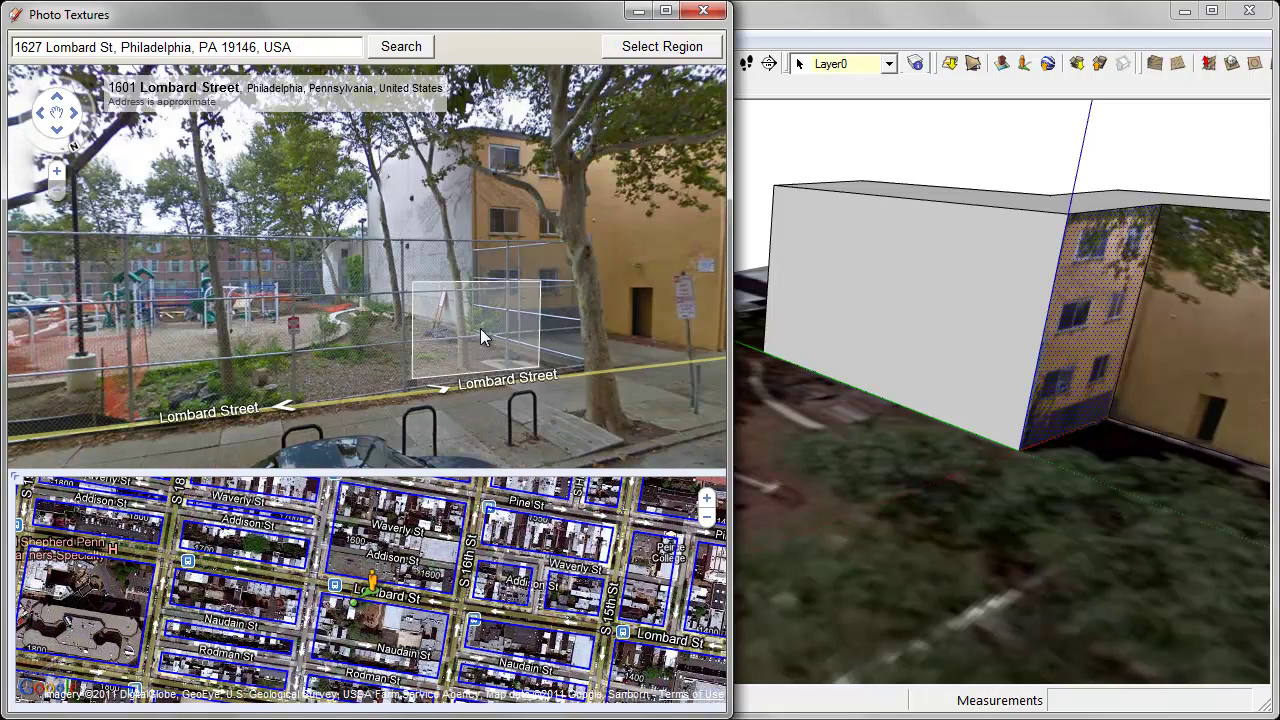
{"action": "left_click", "coordinate": [285, 400]}
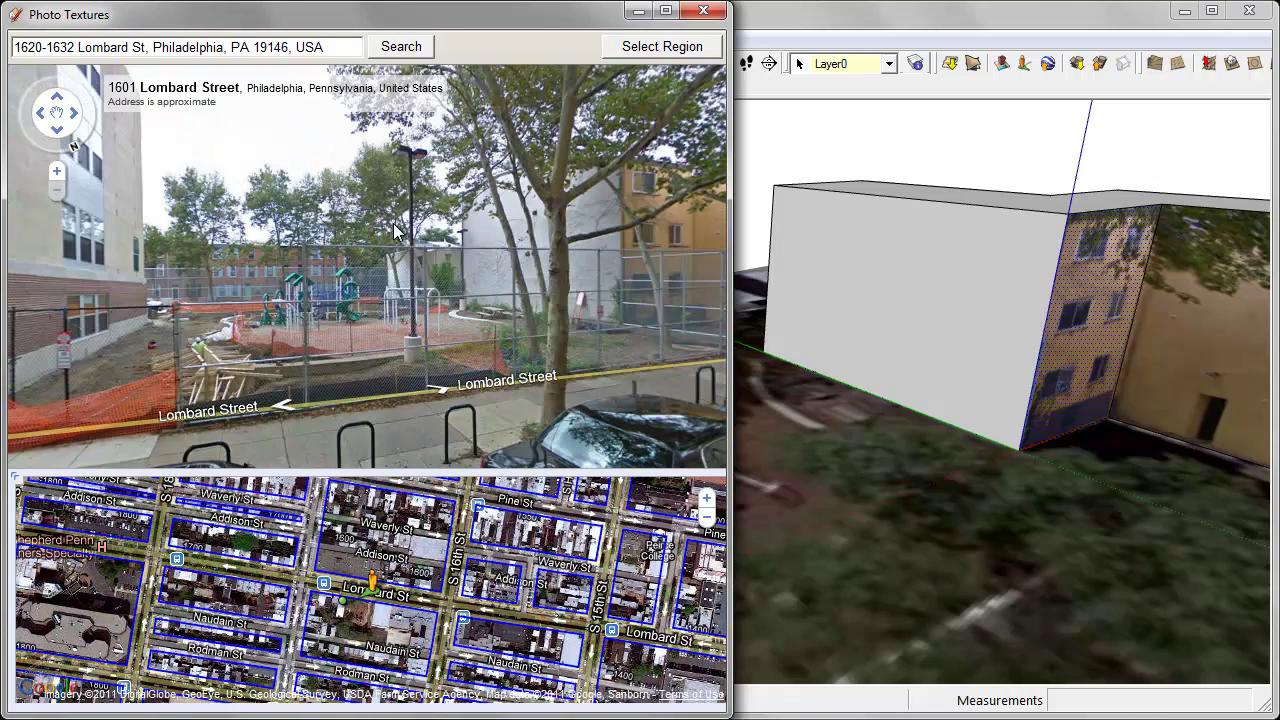
{"action": "left_click_drag", "start_coordinate": [544, 227], "coordinate": [431, 282]}
{"action": "left_click", "coordinate": [57, 173]}
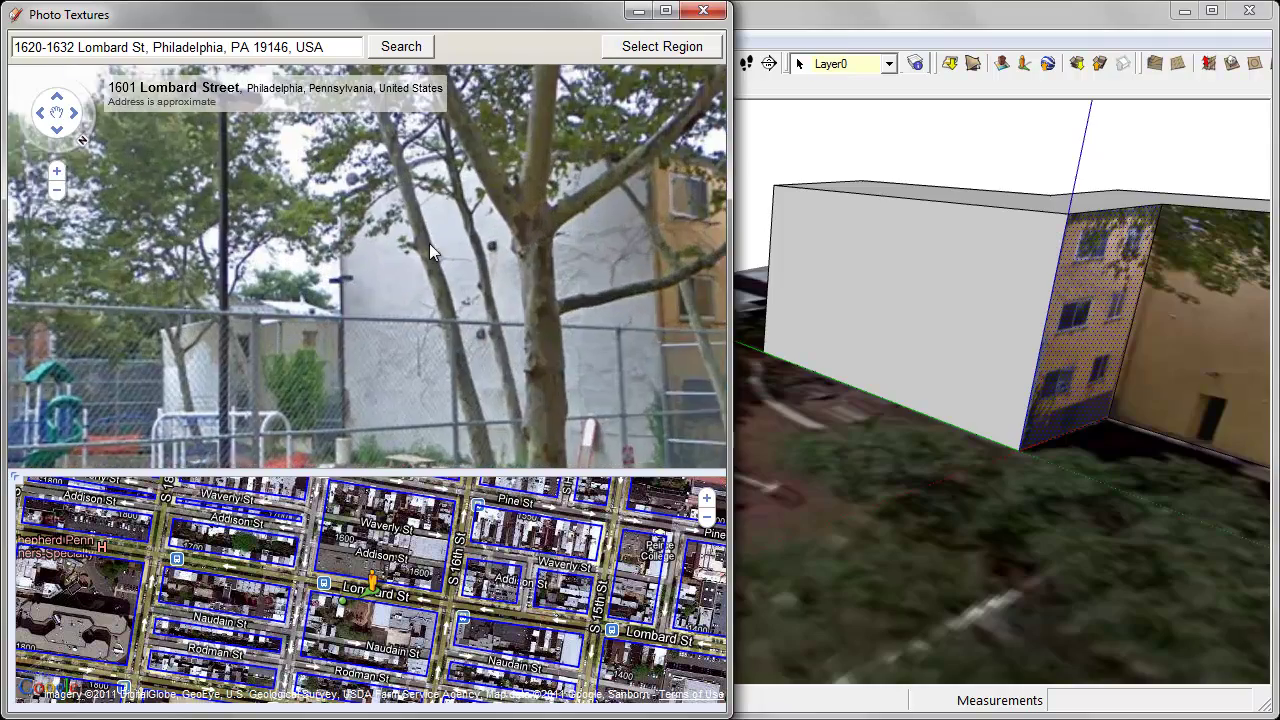
{"action": "left_click_drag", "start_coordinate": [450, 254], "coordinate": [445, 235]}
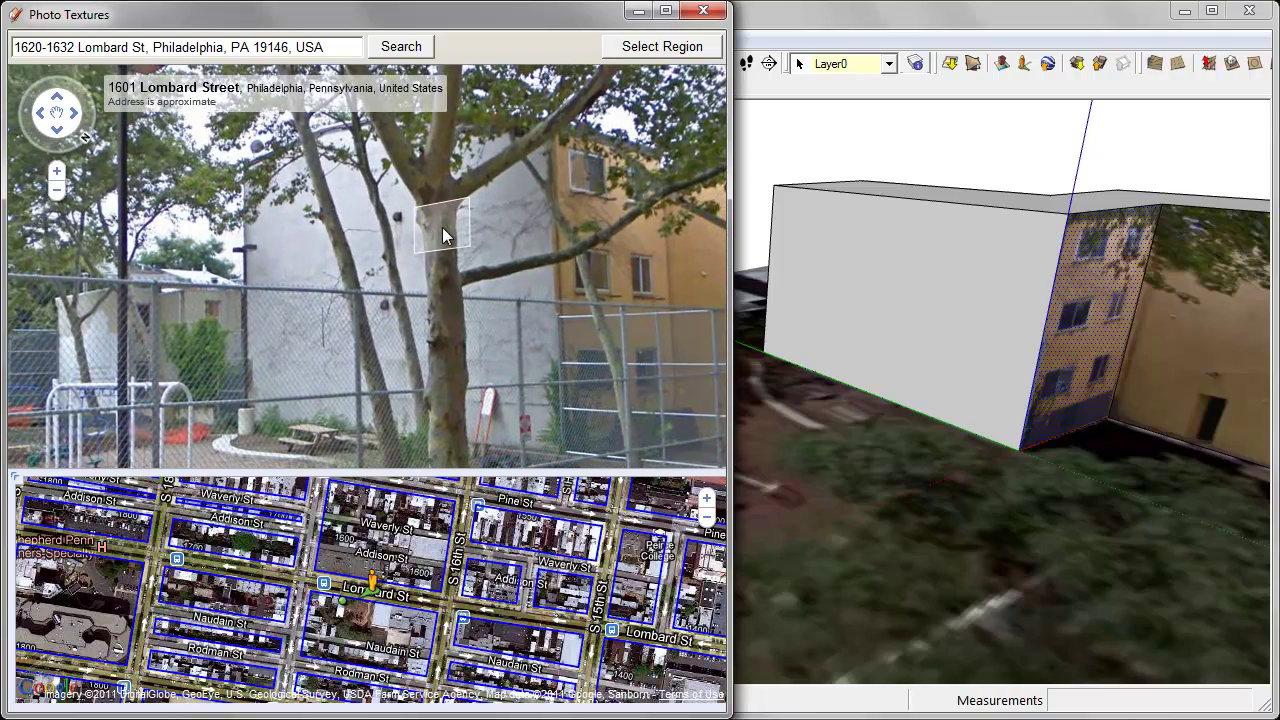
- Start a region selection and fit its four corners to the white side wall behind the trees
{"action": "left_click", "coordinate": [640, 47]}
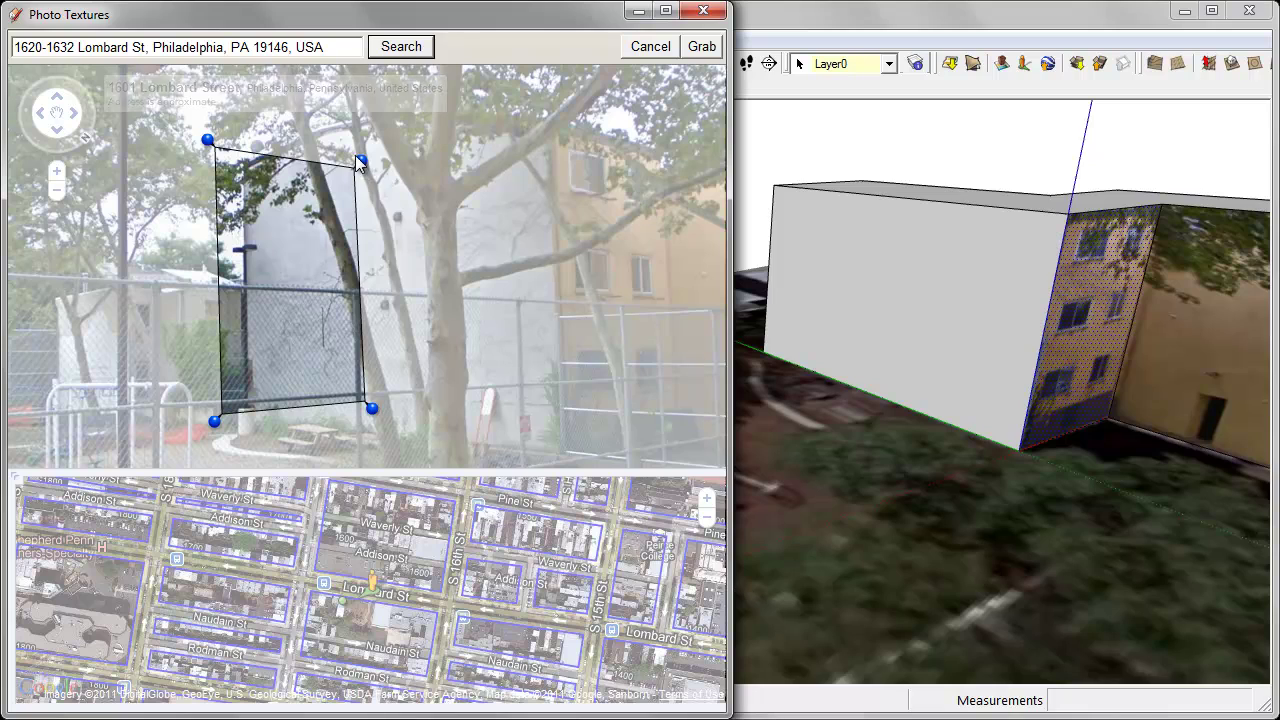
{"action": "left_click_drag", "start_coordinate": [361, 160], "coordinate": [564, 117]}
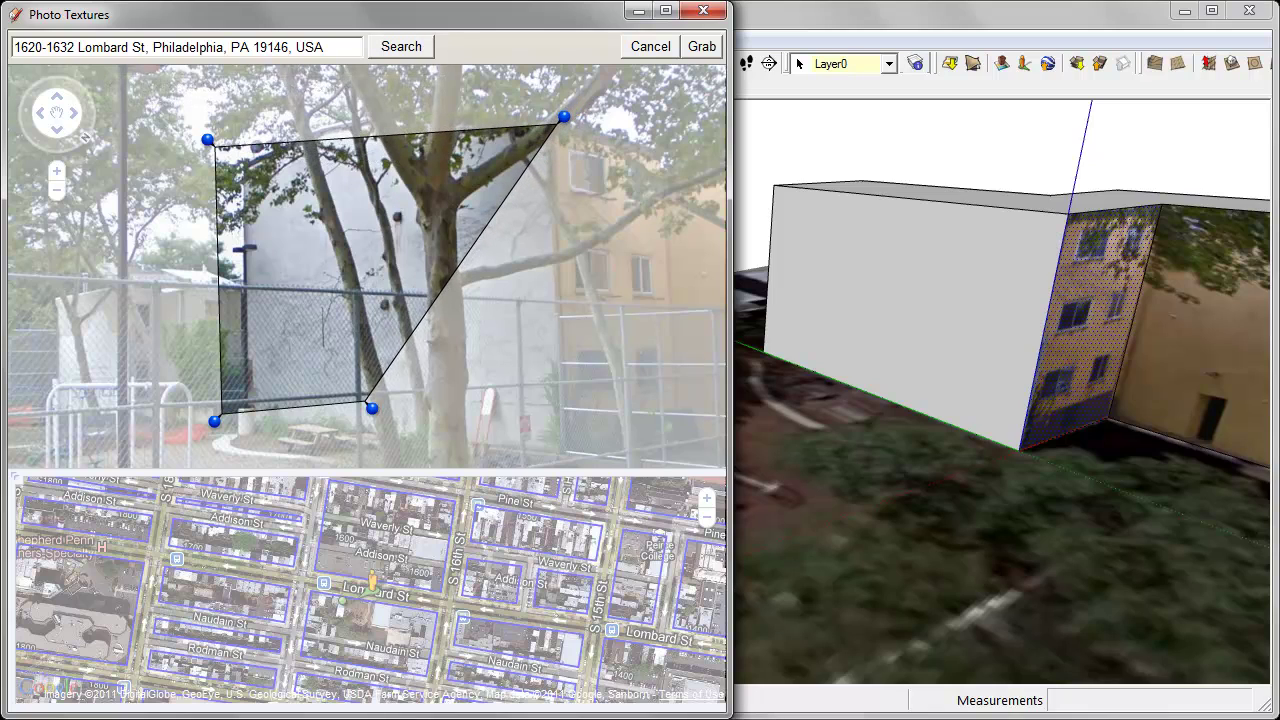
{"action": "left_click_drag", "start_coordinate": [373, 403], "coordinate": [575, 464]}
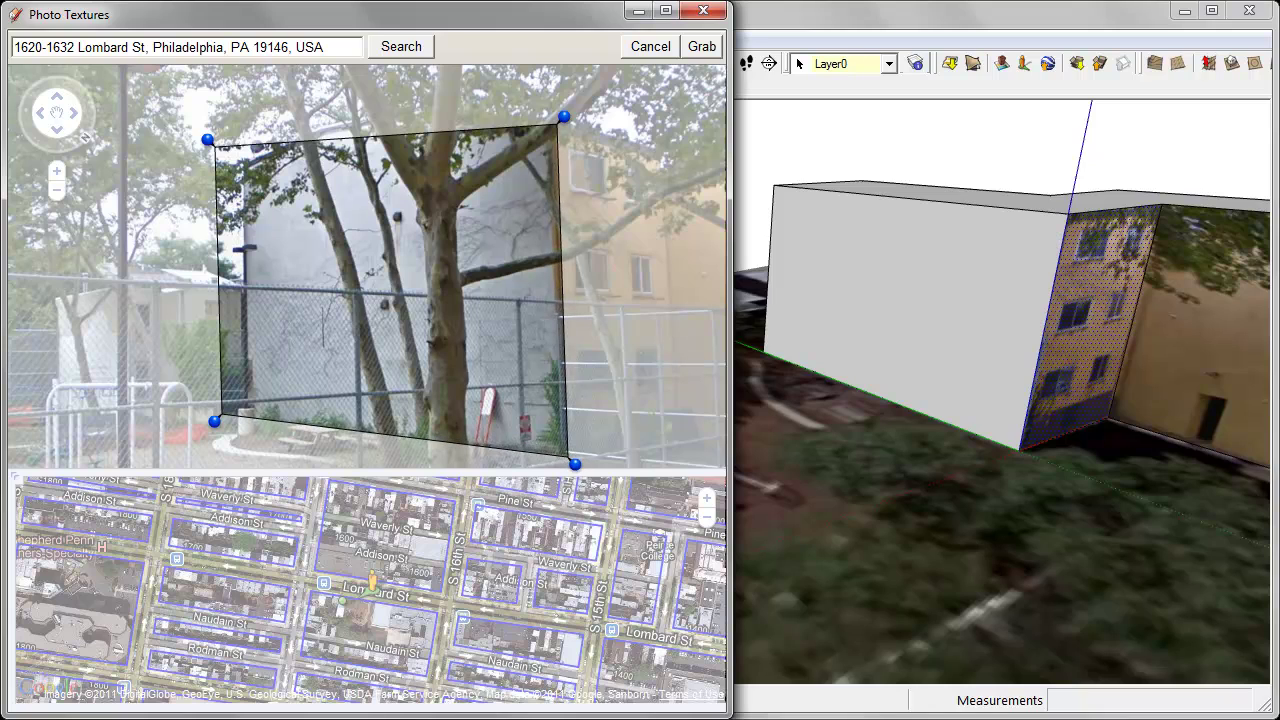
{"action": "left_click_drag", "start_coordinate": [207, 139], "coordinate": [231, 160]}
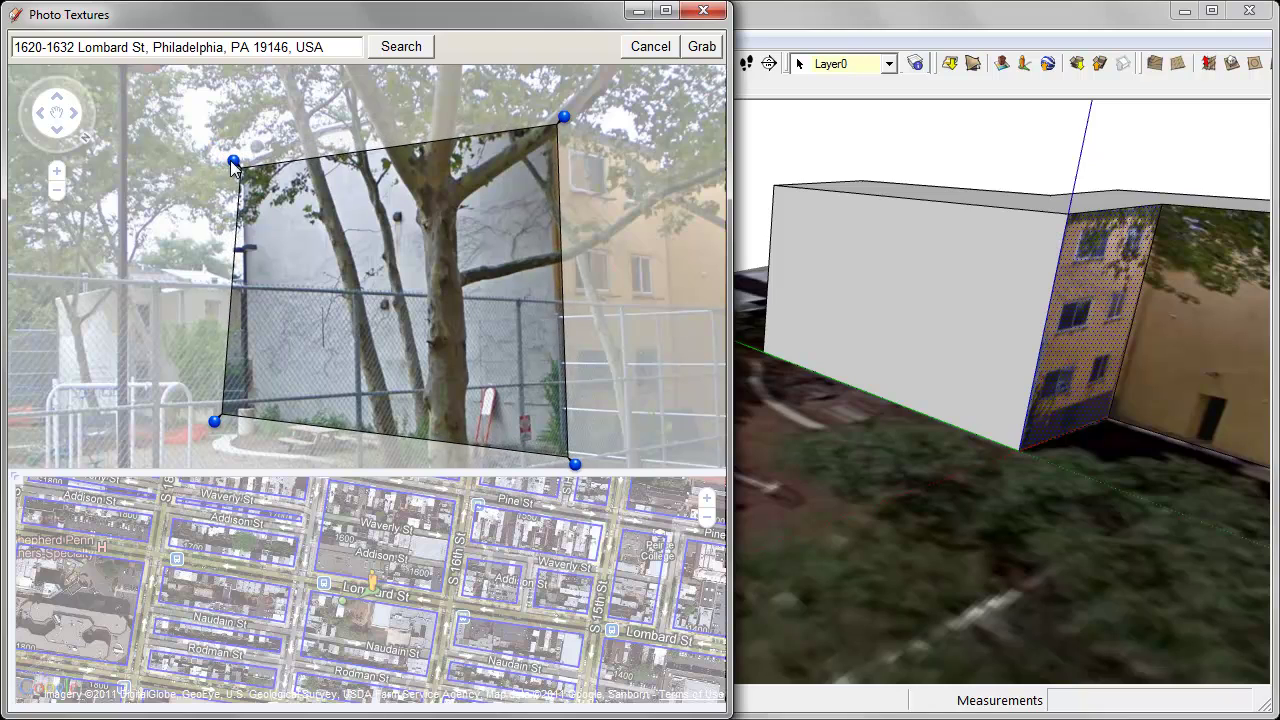
{"action": "left_click_drag", "start_coordinate": [214, 421], "coordinate": [238, 433]}
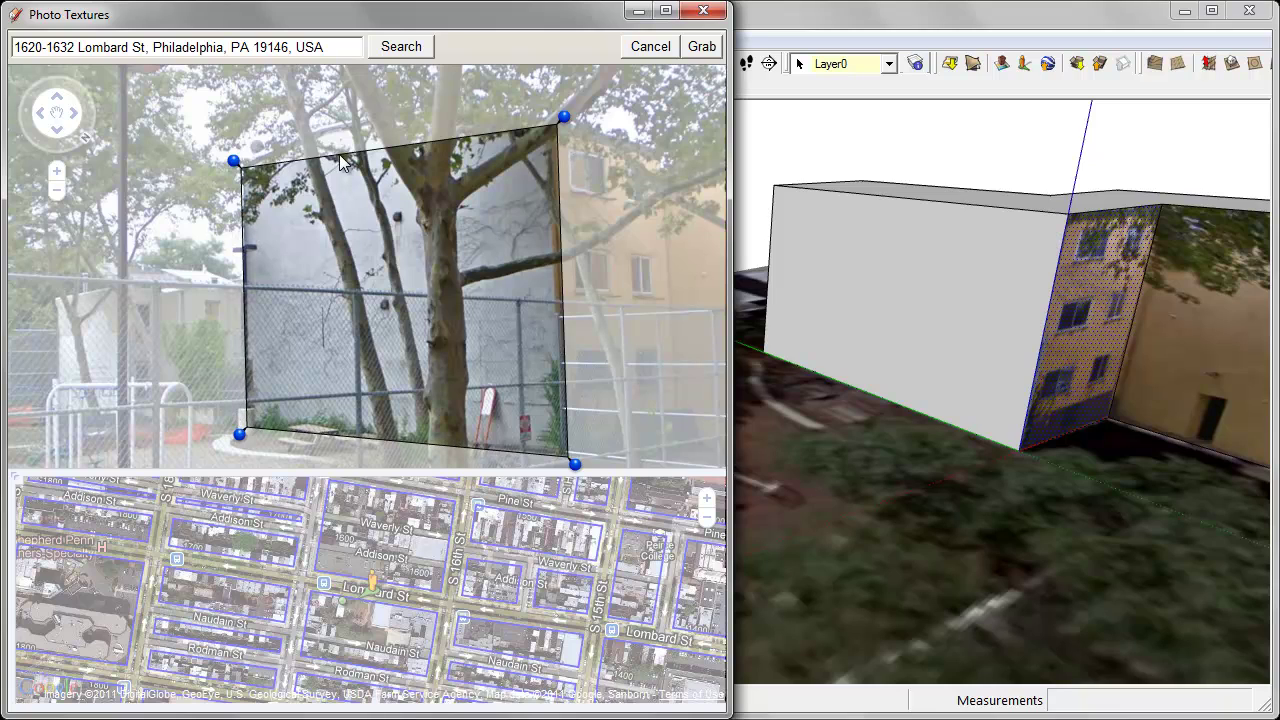
- Raise the region's upper edge to the white wall's roofline and grab the image onto the long side face, closing the photo texture view
{"action": "left_click_drag", "start_coordinate": [398, 139], "coordinate": [397, 102]}
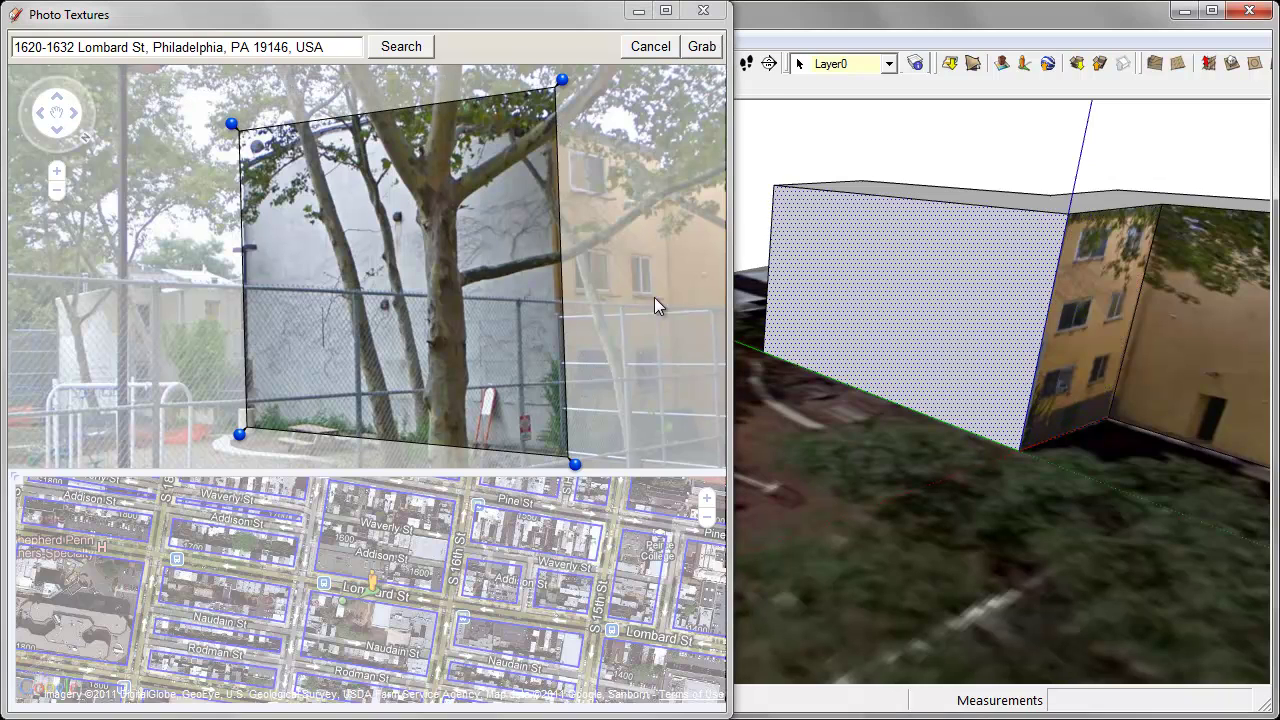
{"action": "left_click", "coordinate": [705, 47]}
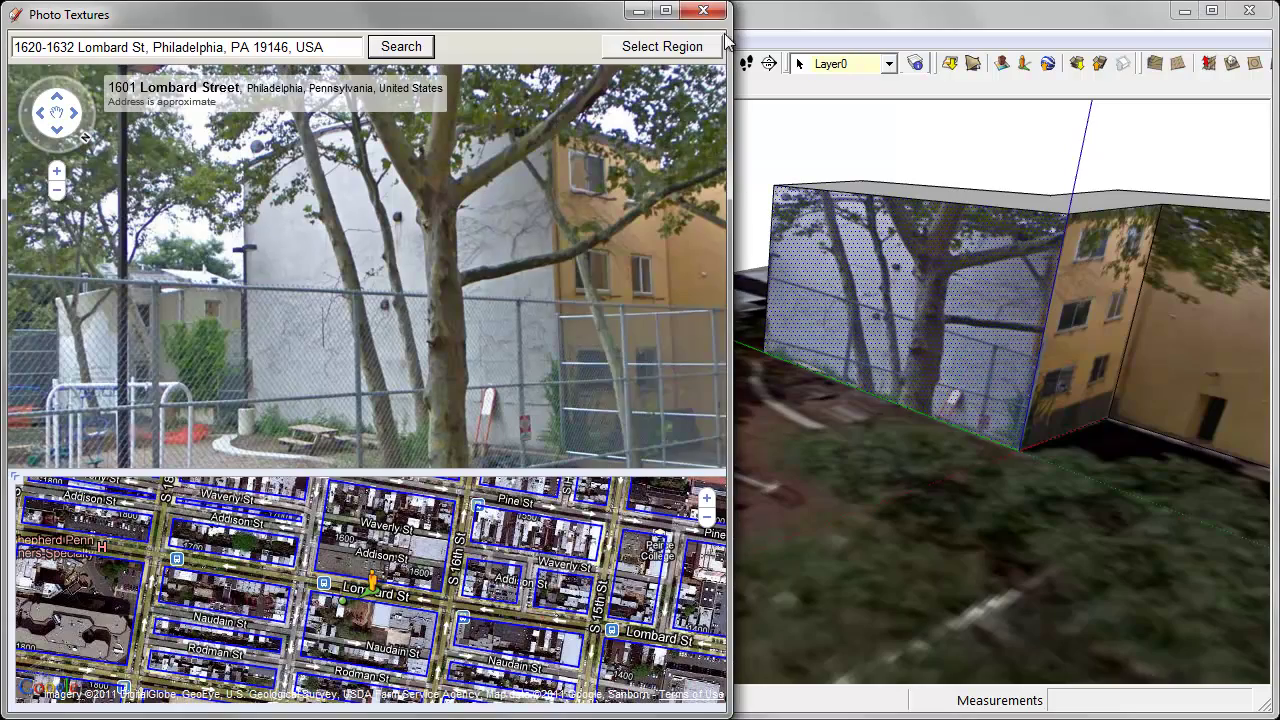
{"action": "left_click", "coordinate": [703, 11]}
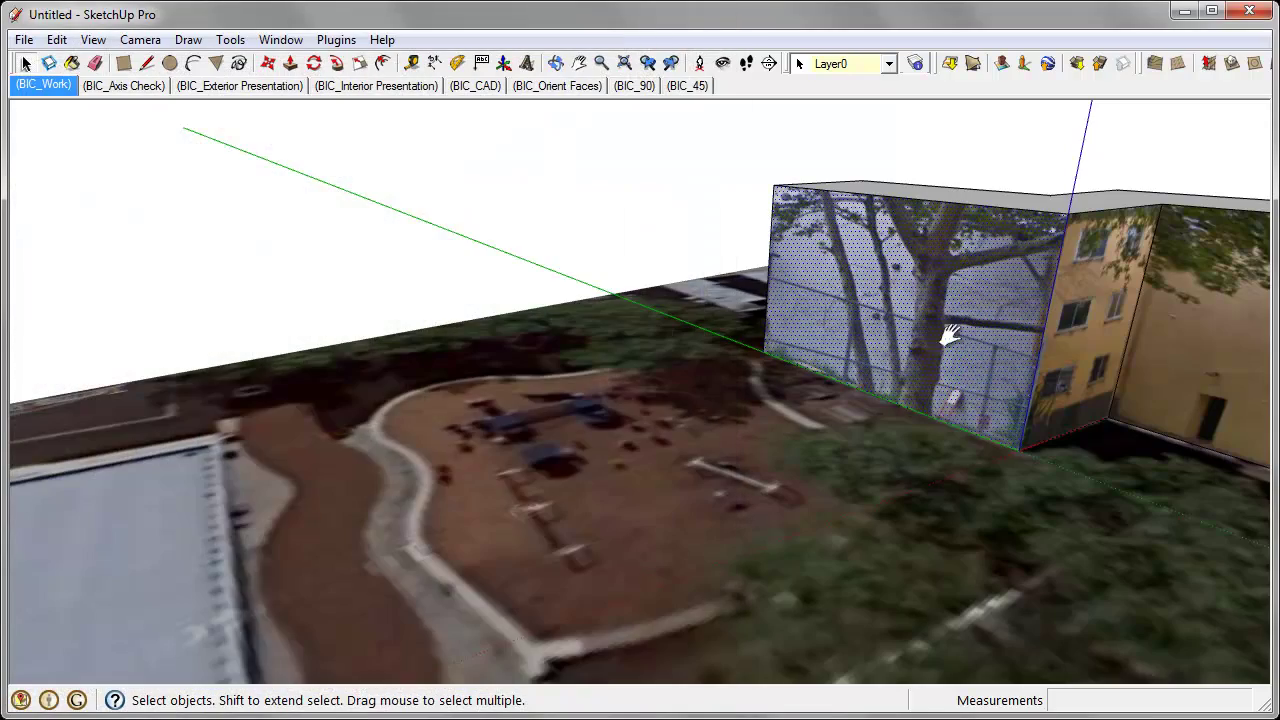
- Inspect the textured walls around the building and reopen the photo texture view for the model
{"action": "middle_click_drag", "start_coordinate": [1012, 340], "coordinate": [948, 287], "text": "shift"}
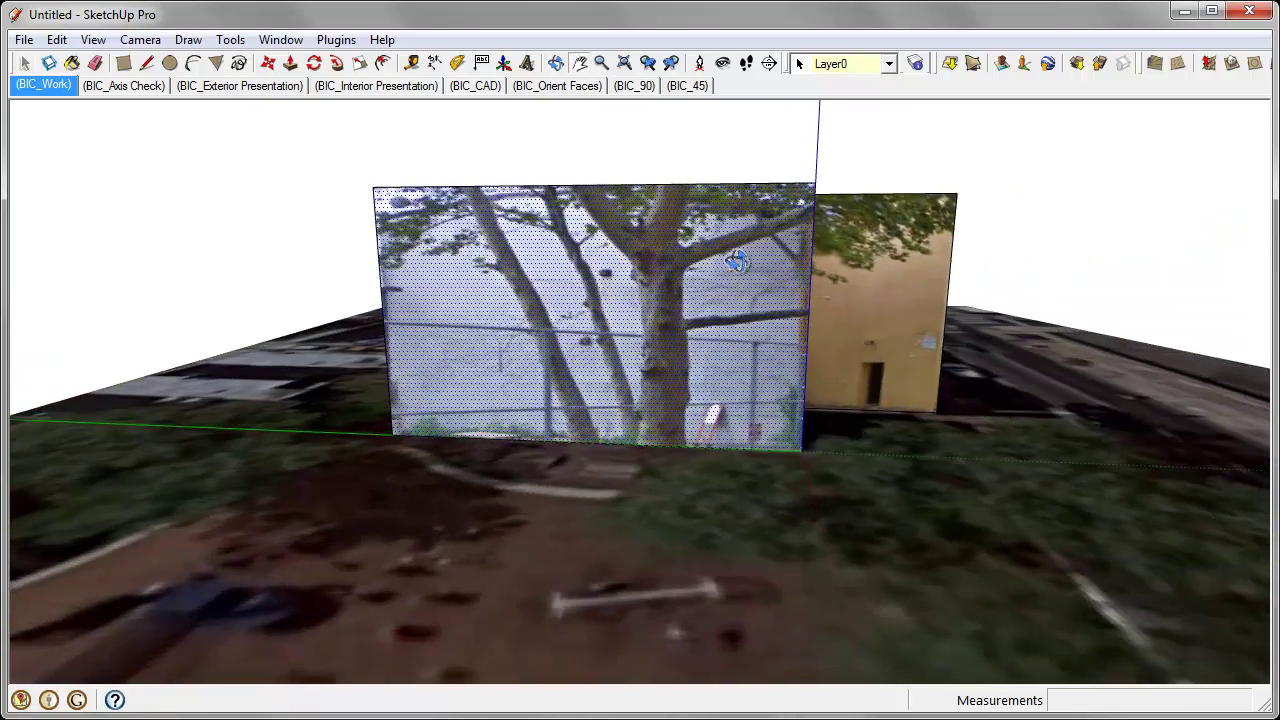
{"action": "middle_click_drag", "start_coordinate": [737, 260], "coordinate": [960, 155]}
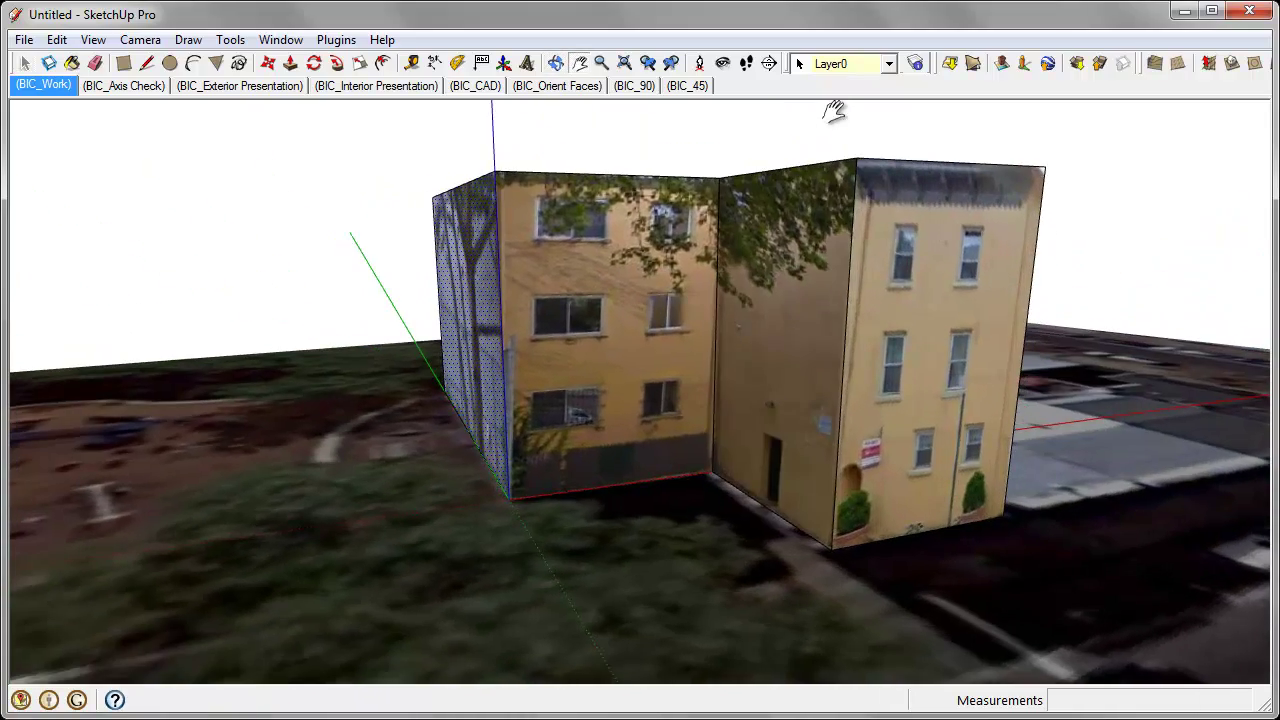
{"action": "middle_click_drag", "start_coordinate": [450, 284], "coordinate": [625, 284]}
{"action": "right_click", "coordinate": [625, 284]}
{"action": "left_click", "coordinate": [727, 692]}
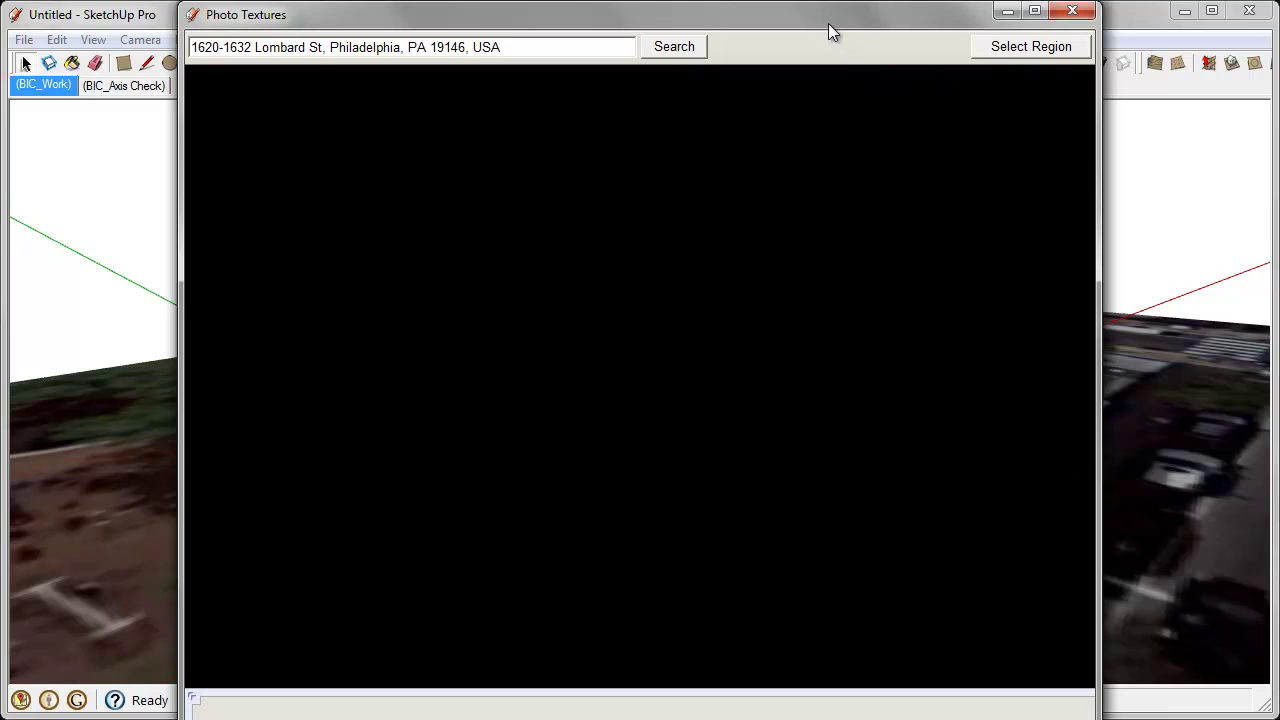
- Resize and reposition the Photo Textures window to a preset size that fits the screen
{"action": "right_click", "coordinate": [827, 13]}
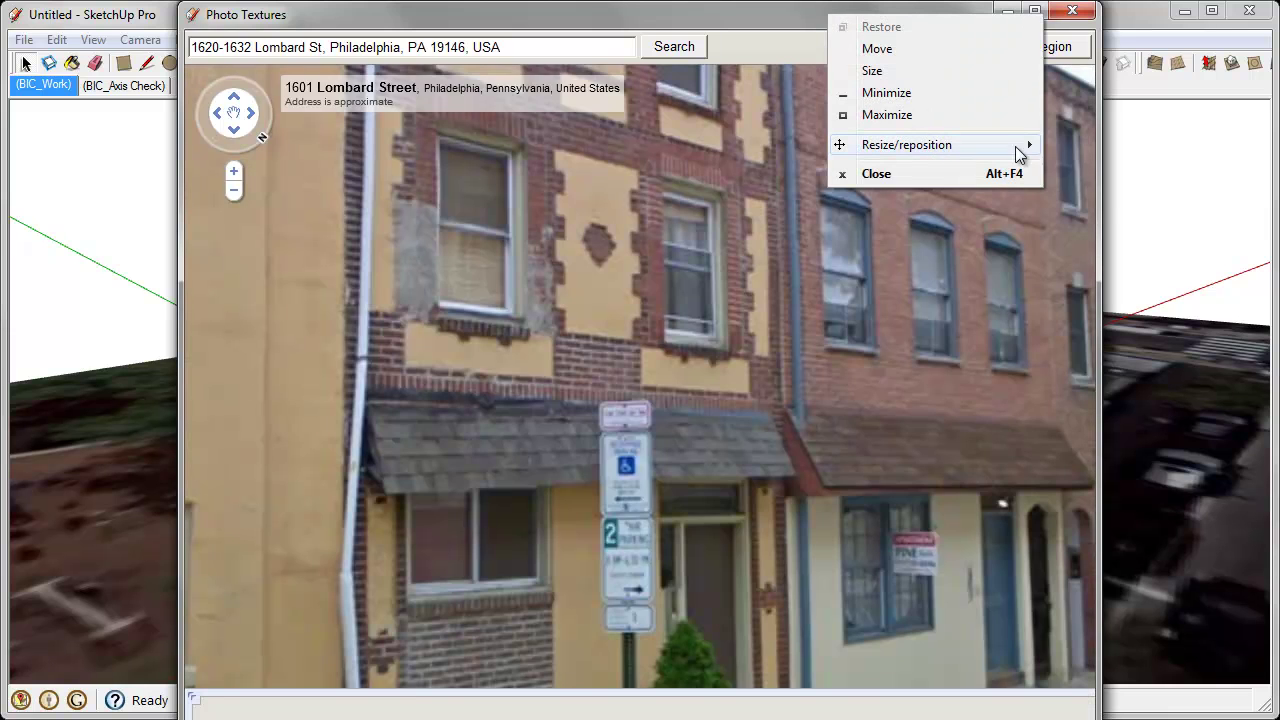
{"action": "mouse_move", "coordinate": [1020, 150]}
{"action": "left_click", "coordinate": [1086, 168]}
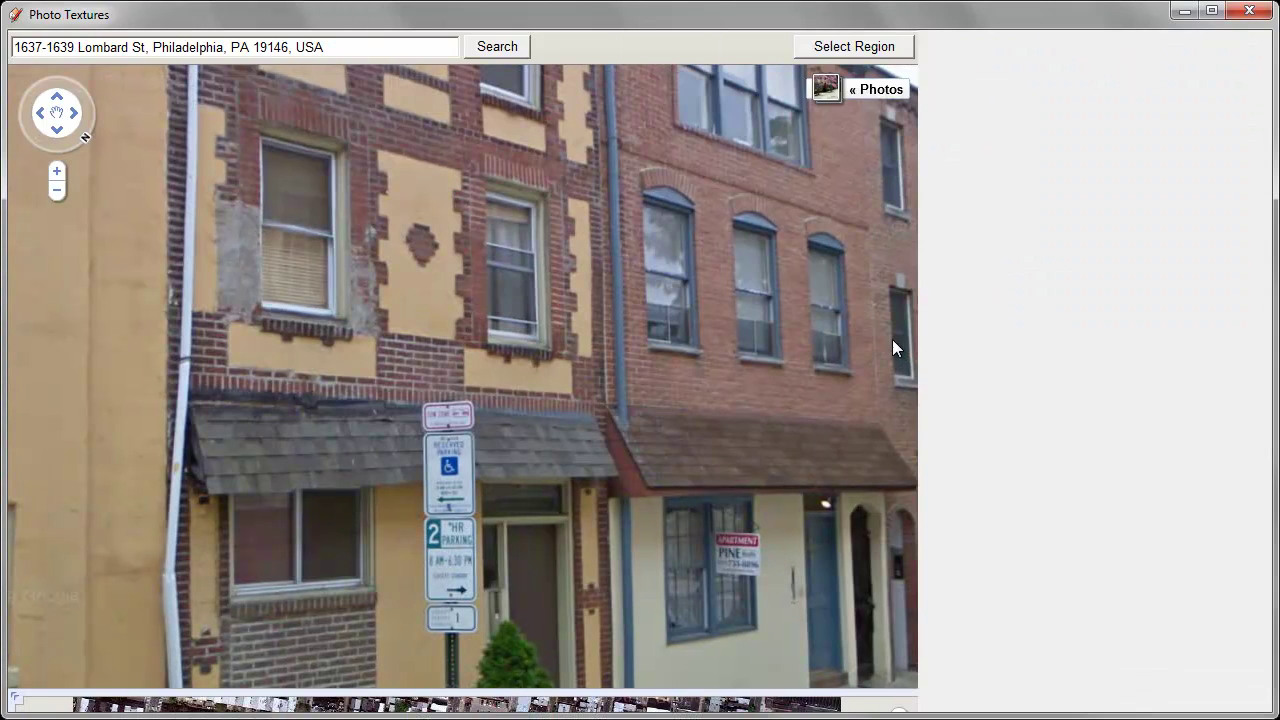
- Examine the yellow street facade and its storeys in Street View with a narrower Photo Textures window, and close the window
{"action": "left_click_drag", "start_coordinate": [420, 275], "coordinate": [955, 282]}
{"action": "left_click_drag", "start_coordinate": [378, 305], "coordinate": [732, 333]}
{"action": "left_click_drag", "start_coordinate": [175, 292], "coordinate": [802, 238]}
{"action": "left_click_drag", "start_coordinate": [504, 297], "coordinate": [490, 222]}
{"action": "mouse_move", "coordinate": [1274, 300]}
{"action": "left_mouse_down"}
{"action": "mouse_move", "coordinate": [865, 322]}
{"action": "mouse_move", "coordinate": [771, 351]}
{"action": "left_mouse_up"}
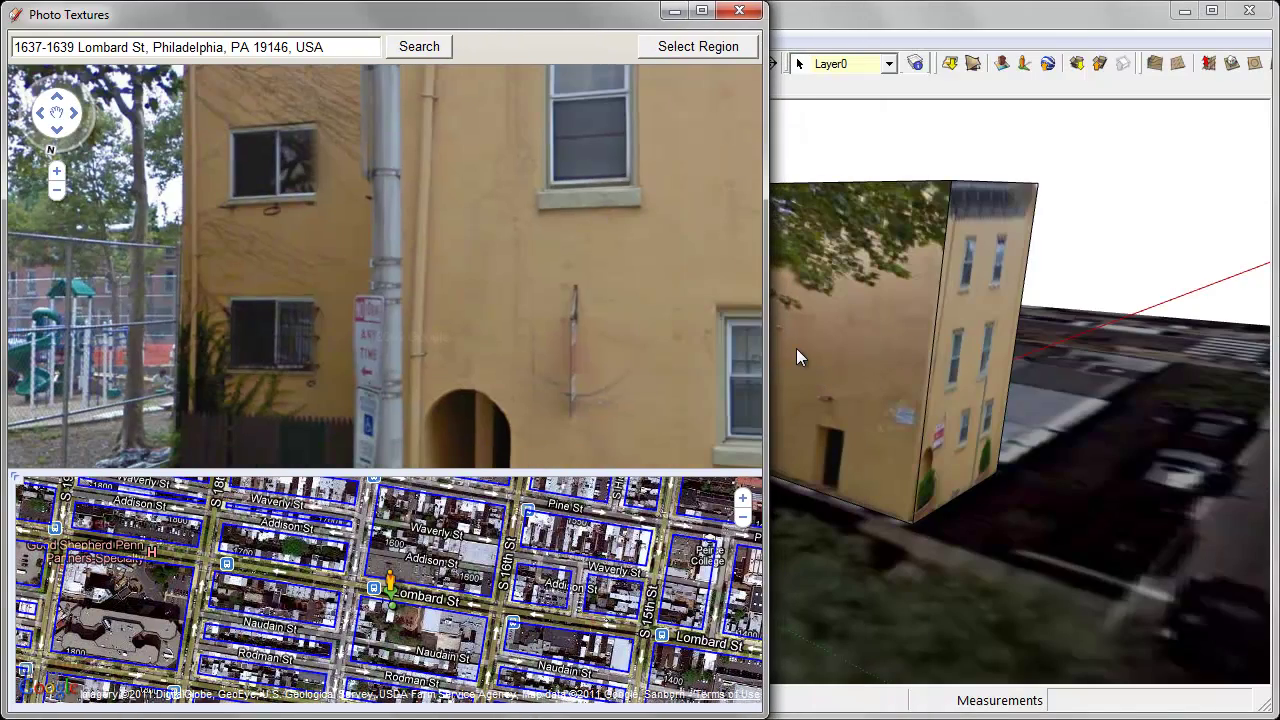
{"action": "left_click", "coordinate": [57, 200]}
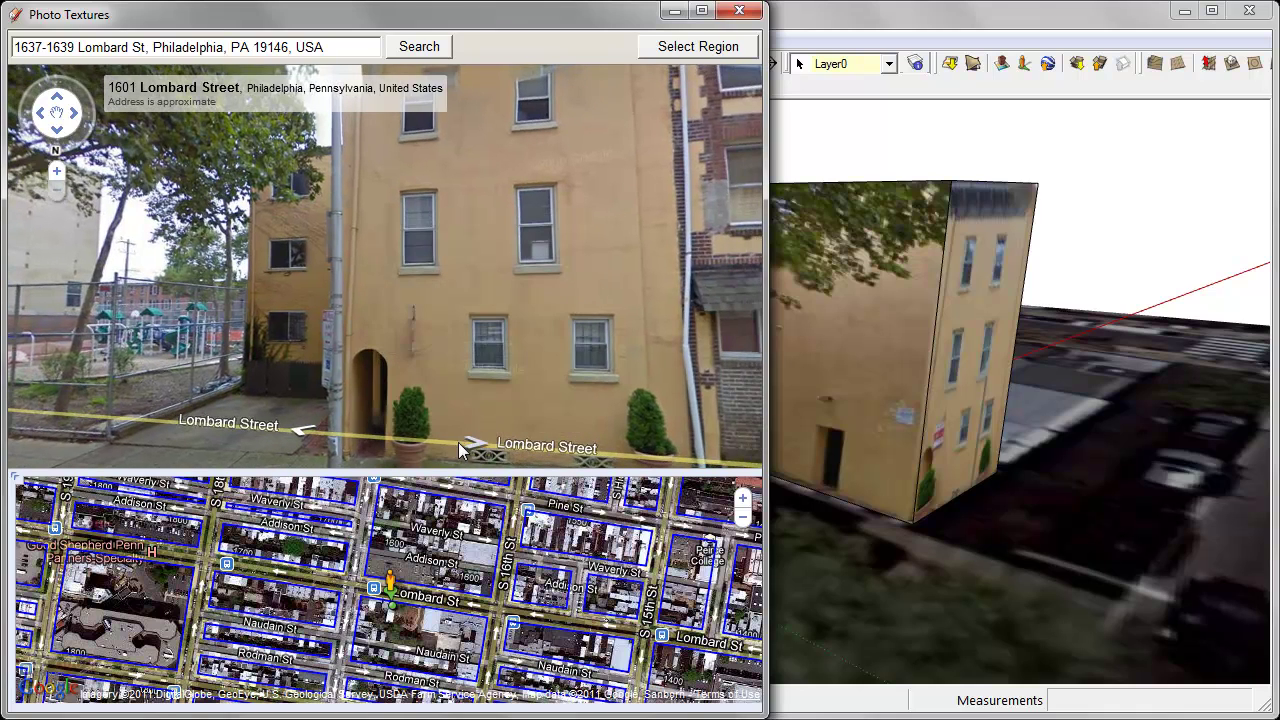
{"action": "left_click", "coordinate": [482, 382]}
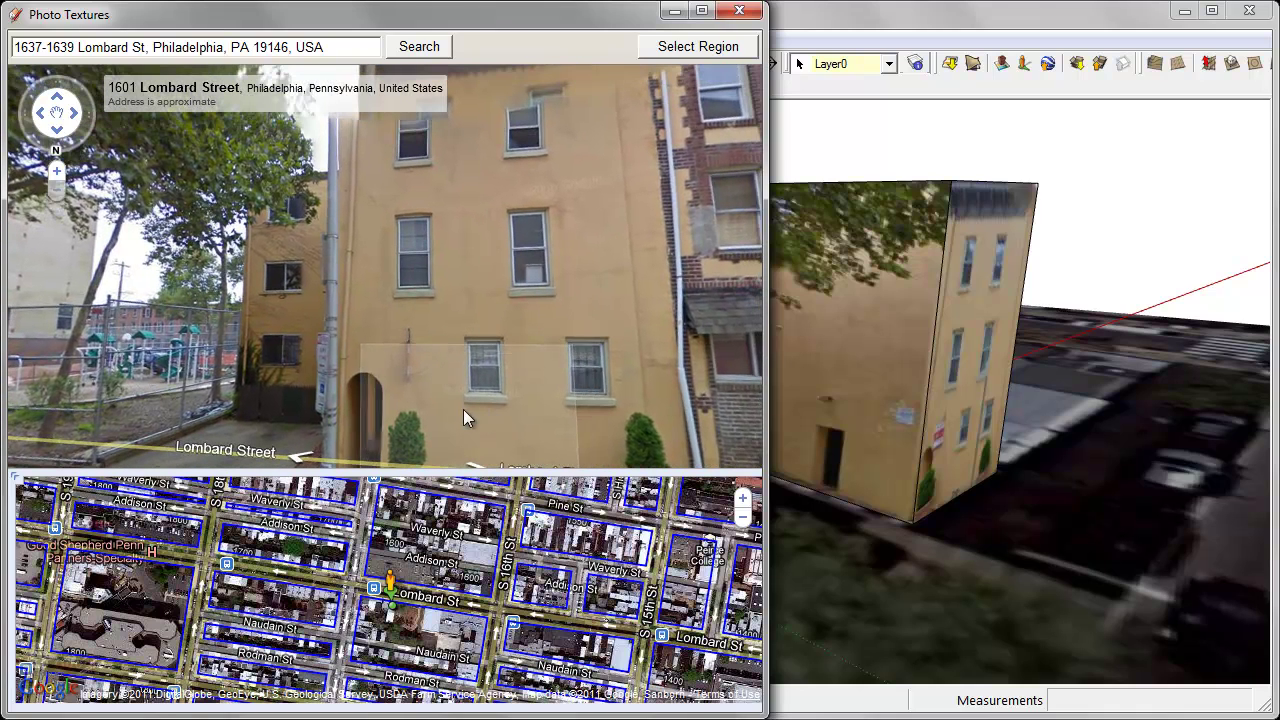
{"action": "left_click", "coordinate": [481, 407]}
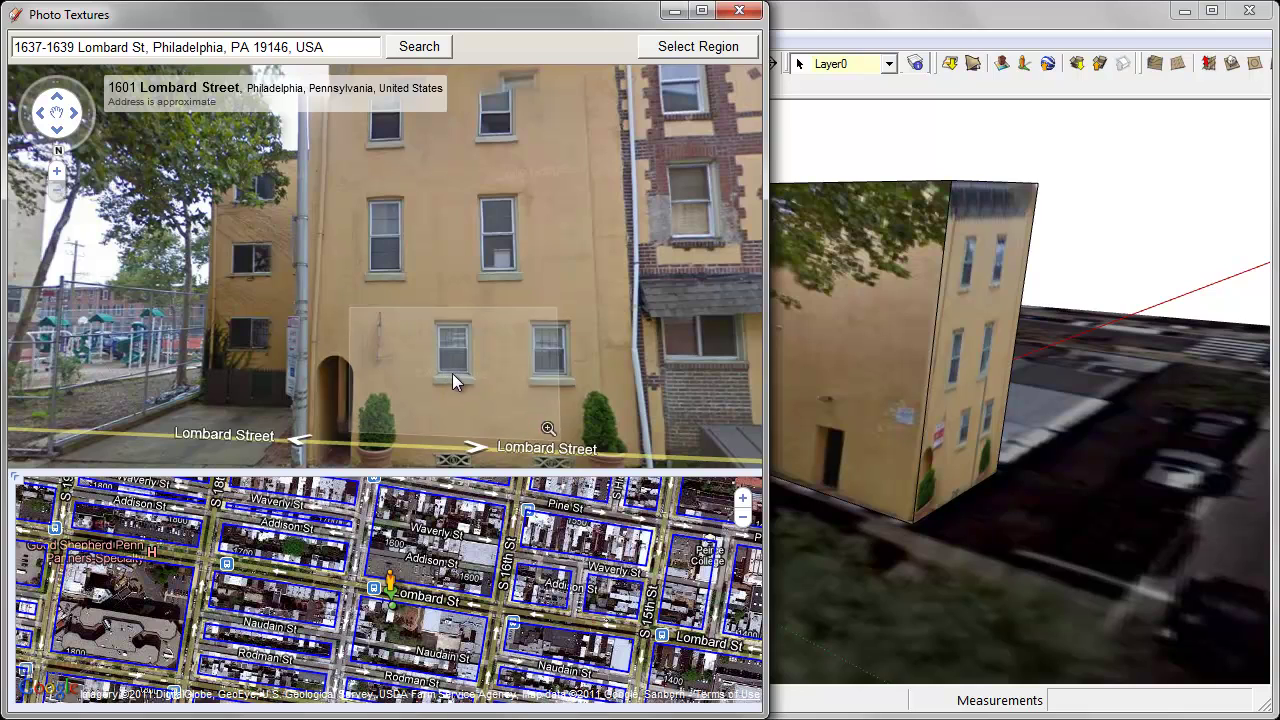
{"action": "left_click", "coordinate": [453, 374]}
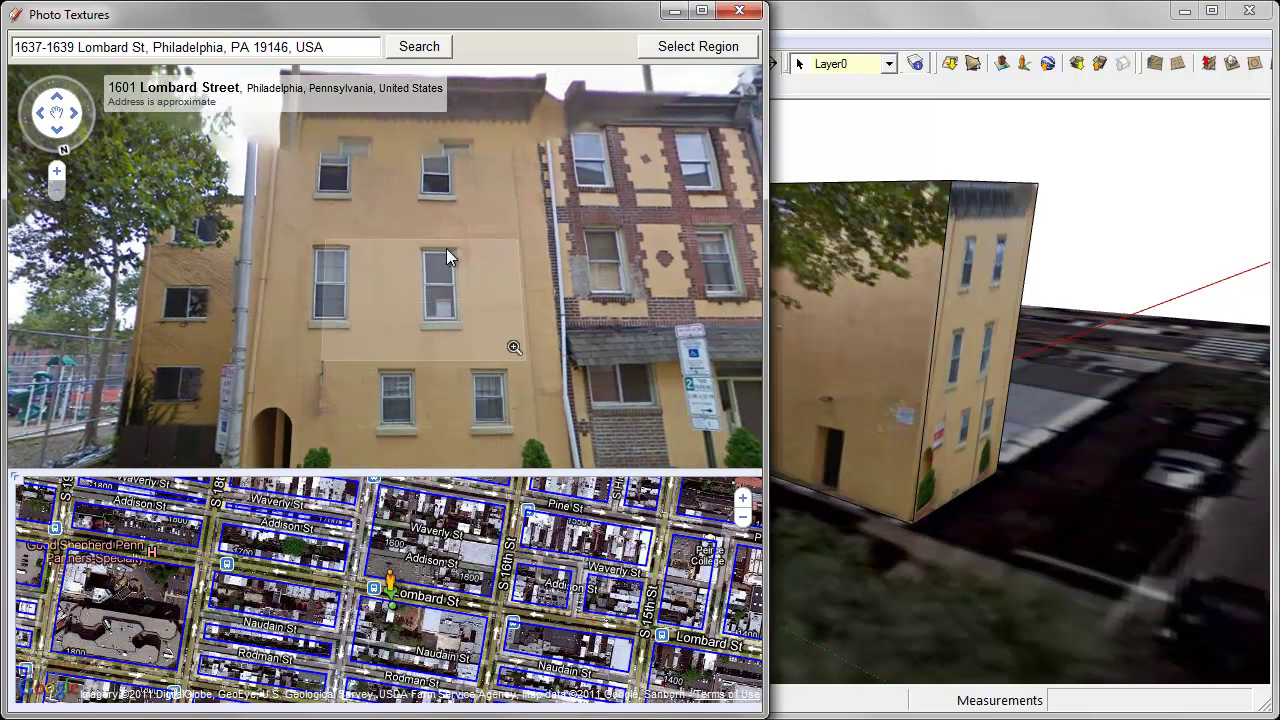
{"action": "left_click", "coordinate": [520, 325]}
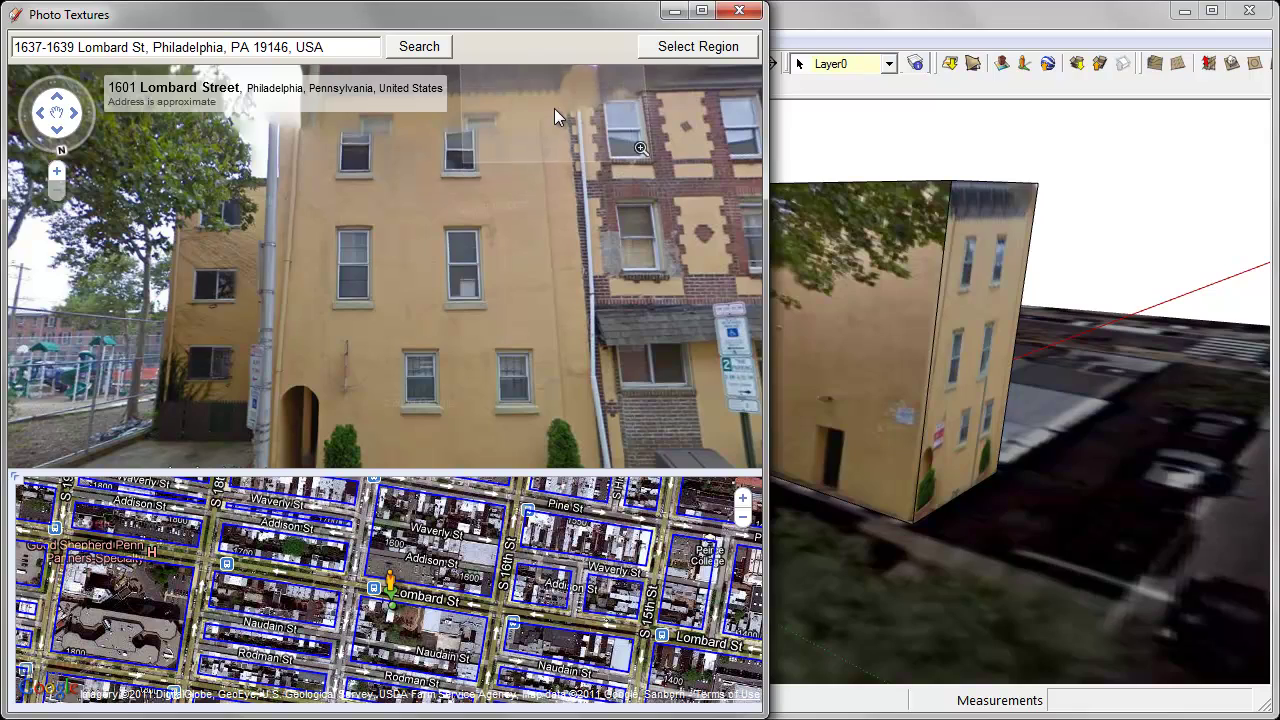
{"action": "left_click", "coordinate": [739, 11]}
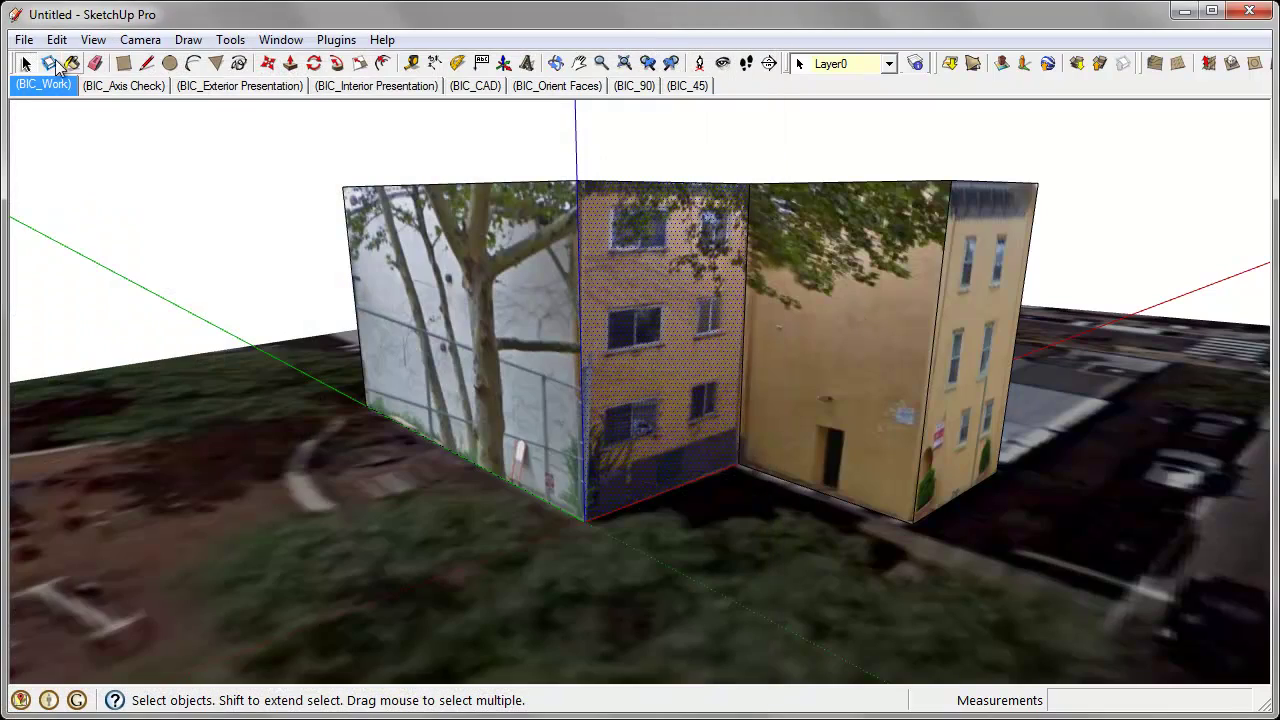
- Select the entire building mass and scale it vertically from its top to a height of 33'
{"action": "middle_click_drag", "start_coordinate": [795, 354], "coordinate": [700, 420]}
{"action": "scroll", "coordinate": [621, 298], "scroll_direction": "down", "scroll_amount": 2}
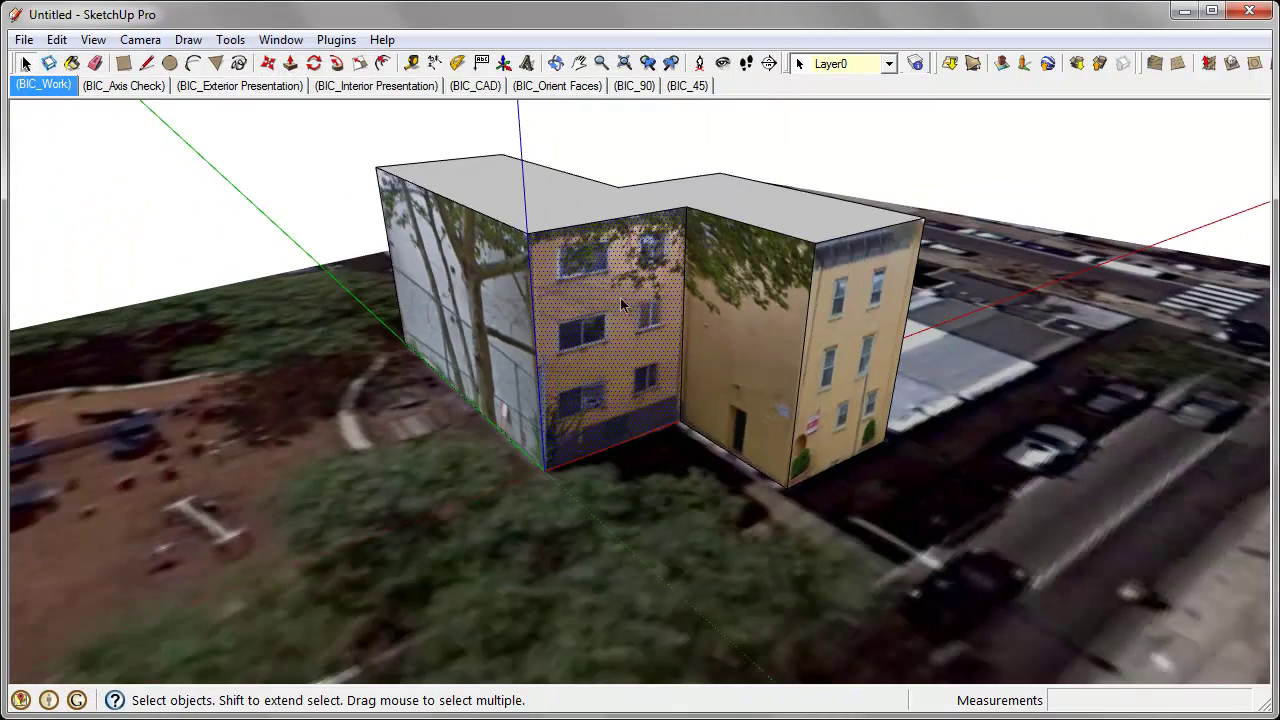
{"action": "triple_click", "coordinate": [620, 288]}
{"action": "middle_click_drag", "start_coordinate": [676, 500], "coordinate": [625, 215]}
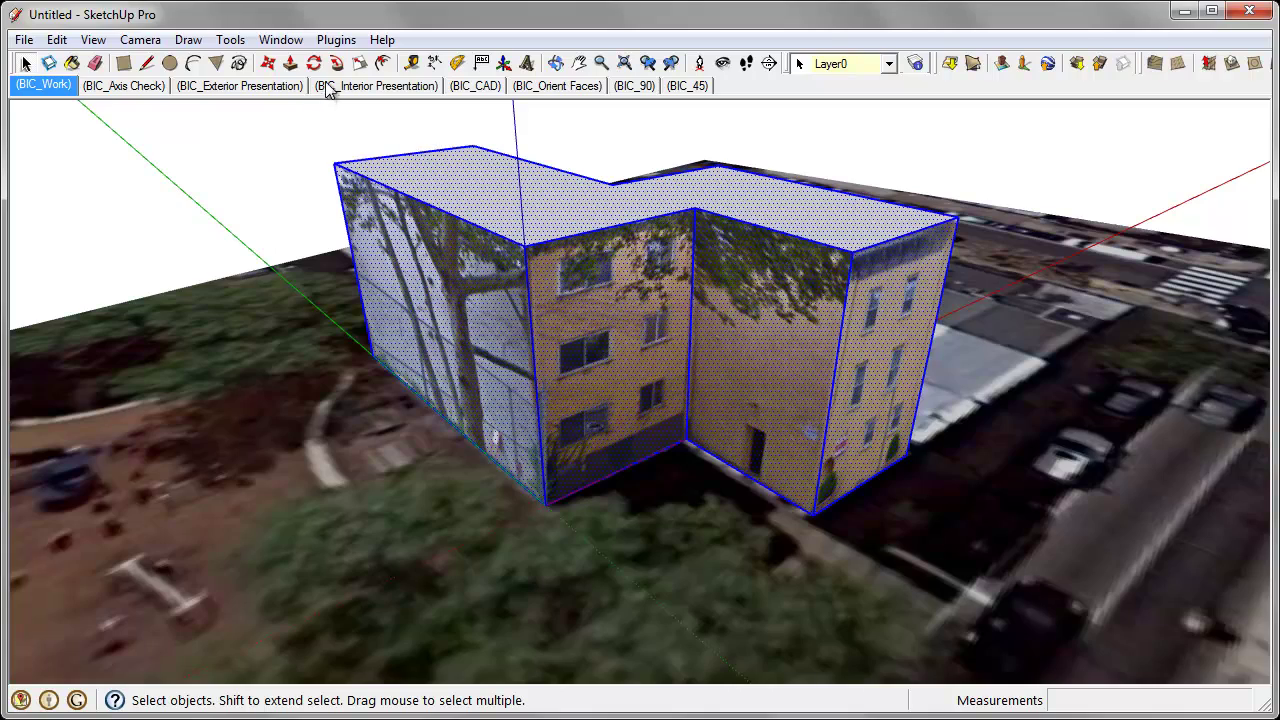
{"action": "left_click", "coordinate": [360, 63]}
{"action": "left_click", "coordinate": [600, 184]}
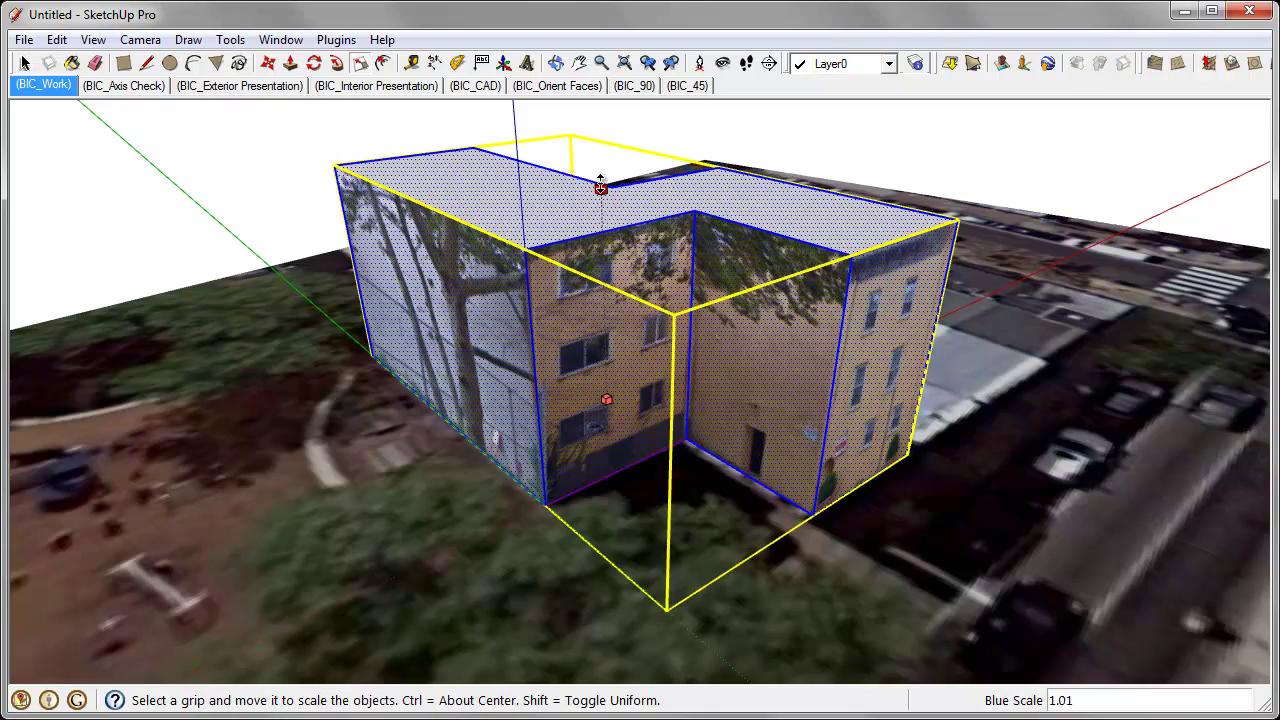
{"action": "left_click_drag", "start_coordinate": [600, 184], "coordinate": [654, 327]}
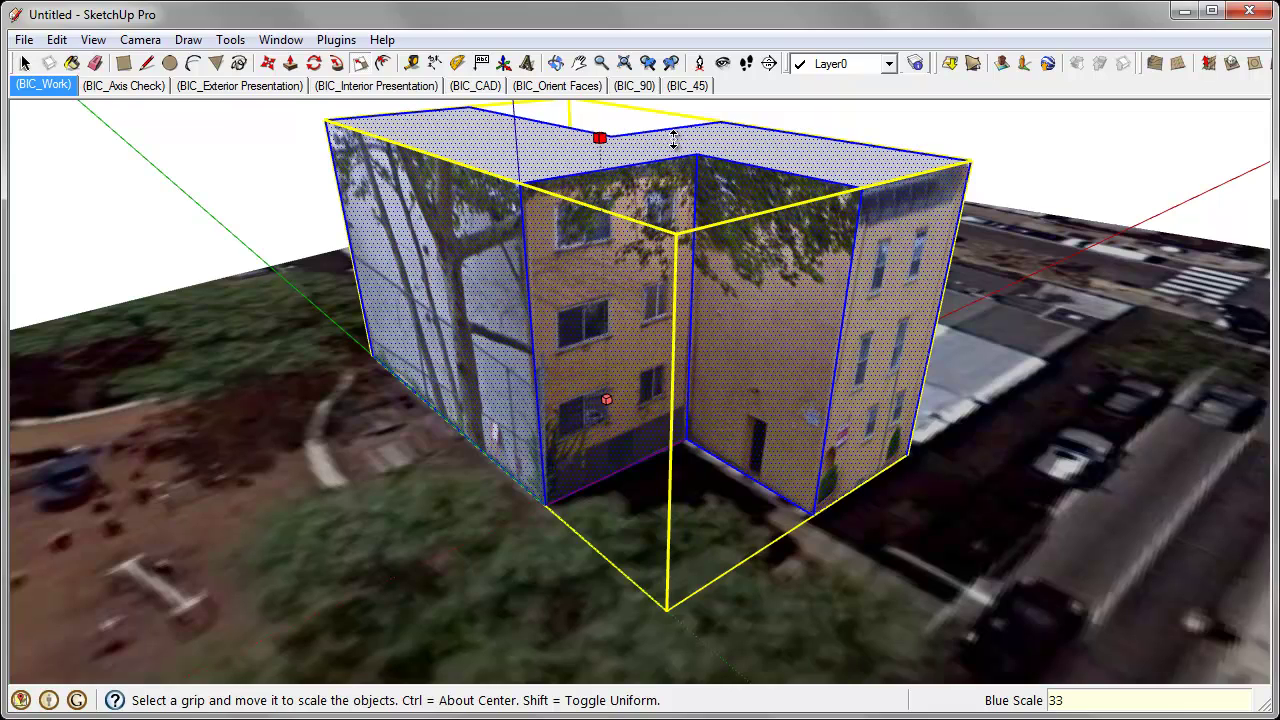
{"action": "key", "text": "Return"}
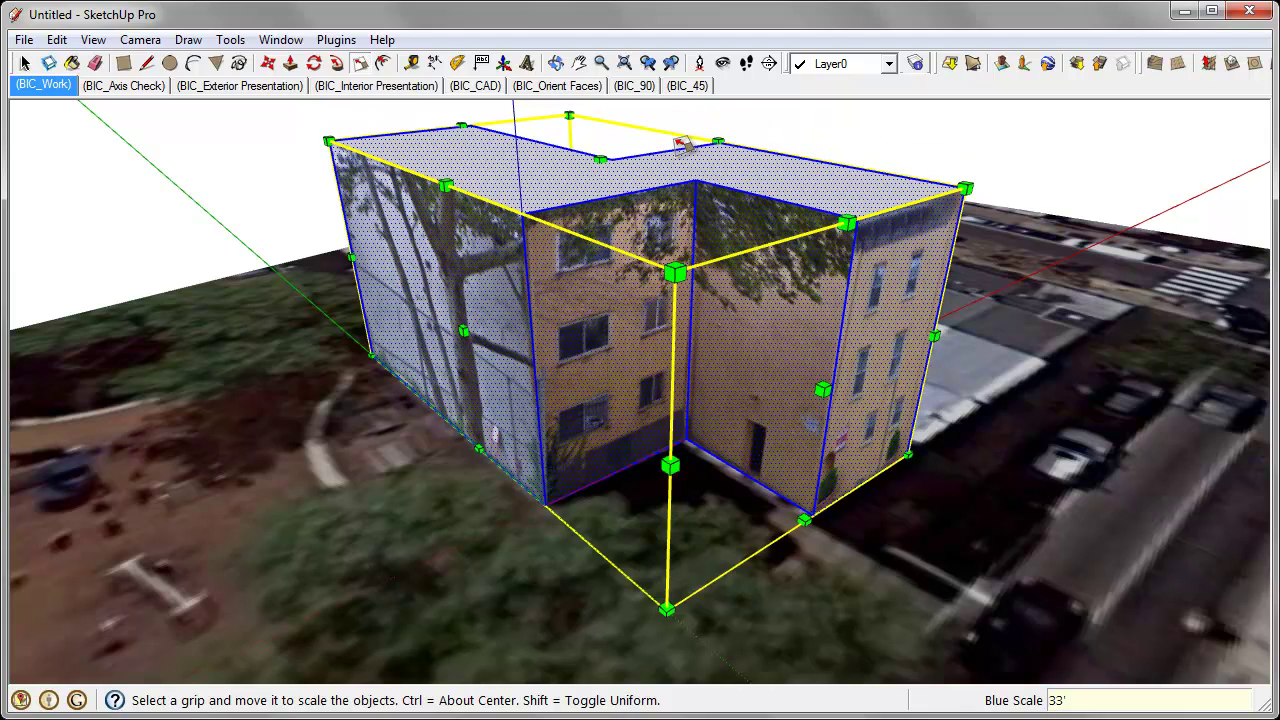
- Measure the building's height along the front corner between the long yellow wall and the street facade, and clear the selection
{"action": "key", "text": "t"}
{"action": "left_click", "coordinate": [812, 514]}
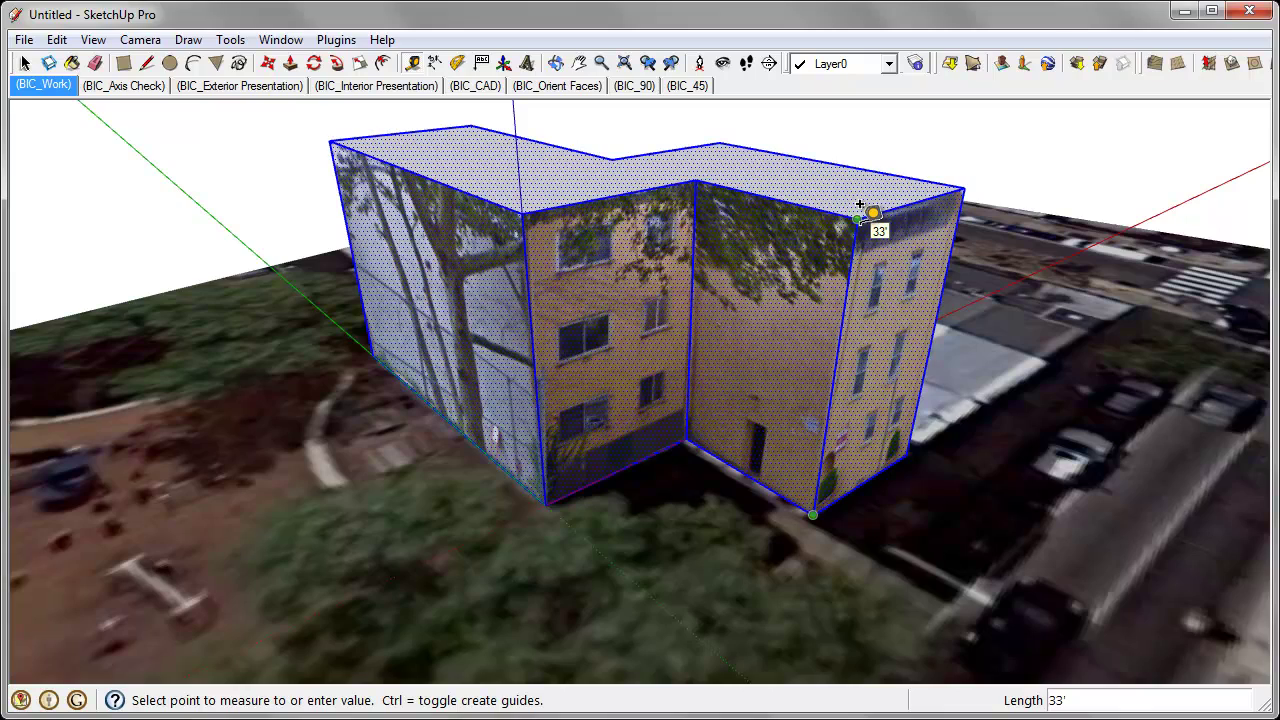
{"action": "middle_click_drag", "start_coordinate": [871, 320], "coordinate": [780, 314]}
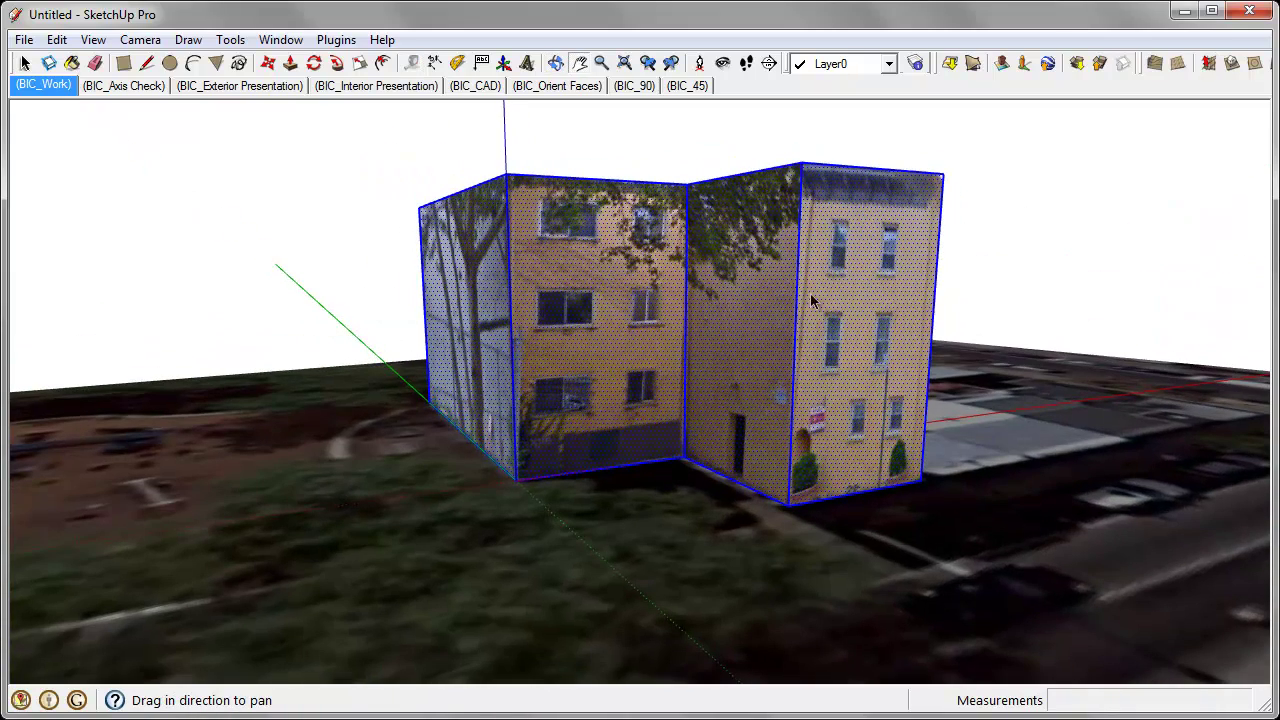
{"action": "key", "text": "space"}
{"action": "left_click", "coordinate": [1012, 340]}
- Try to draw a line about 50' long across the white side wall, a little below its top edge
{"action": "middle_click_drag", "start_coordinate": [1012, 342], "coordinate": [867, 357]}
{"action": "mouse_move", "coordinate": [673, 259]}
{"action": "middle_mouse_down"}
{"action": "mouse_move", "coordinate": [633, 265]}
{"action": "mouse_move", "coordinate": [671, 271]}
{"action": "middle_mouse_up"}
{"action": "key", "text": "l"}
{"action": "middle_click_drag", "start_coordinate": [520, 246], "coordinate": [380, 262]}
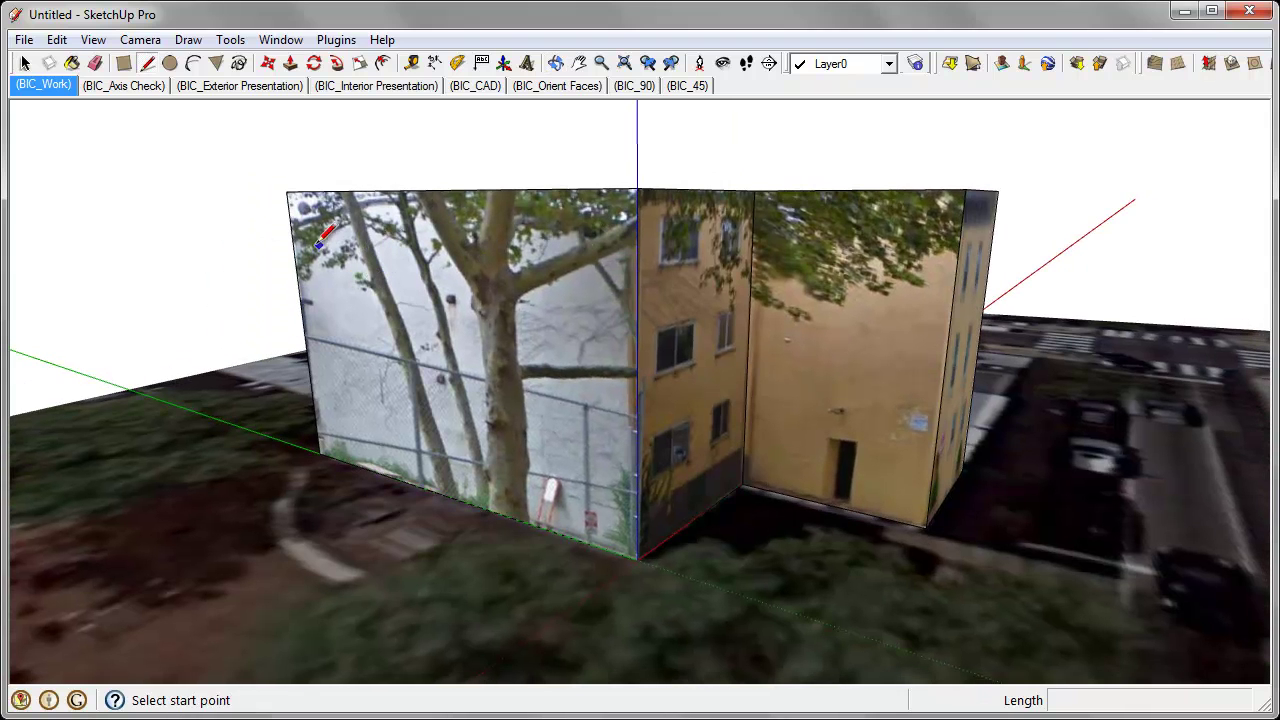
{"action": "left_click", "coordinate": [291, 228]}
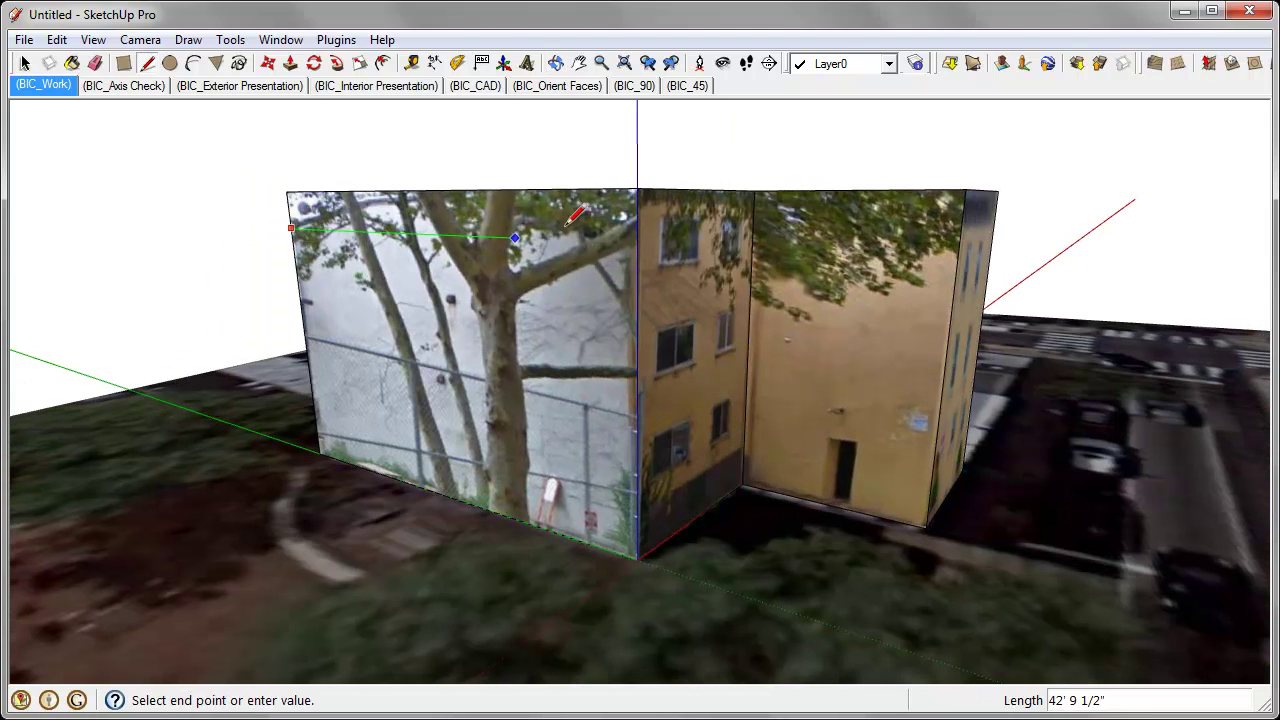
{"action": "left_click", "coordinate": [637, 242]}
- Stretch the white side wall's photo texture upward by moving its two upper pins to the face's top corners, and finish positioning
{"action": "middle_click_drag", "start_coordinate": [640, 238], "coordinate": [654, 261]}
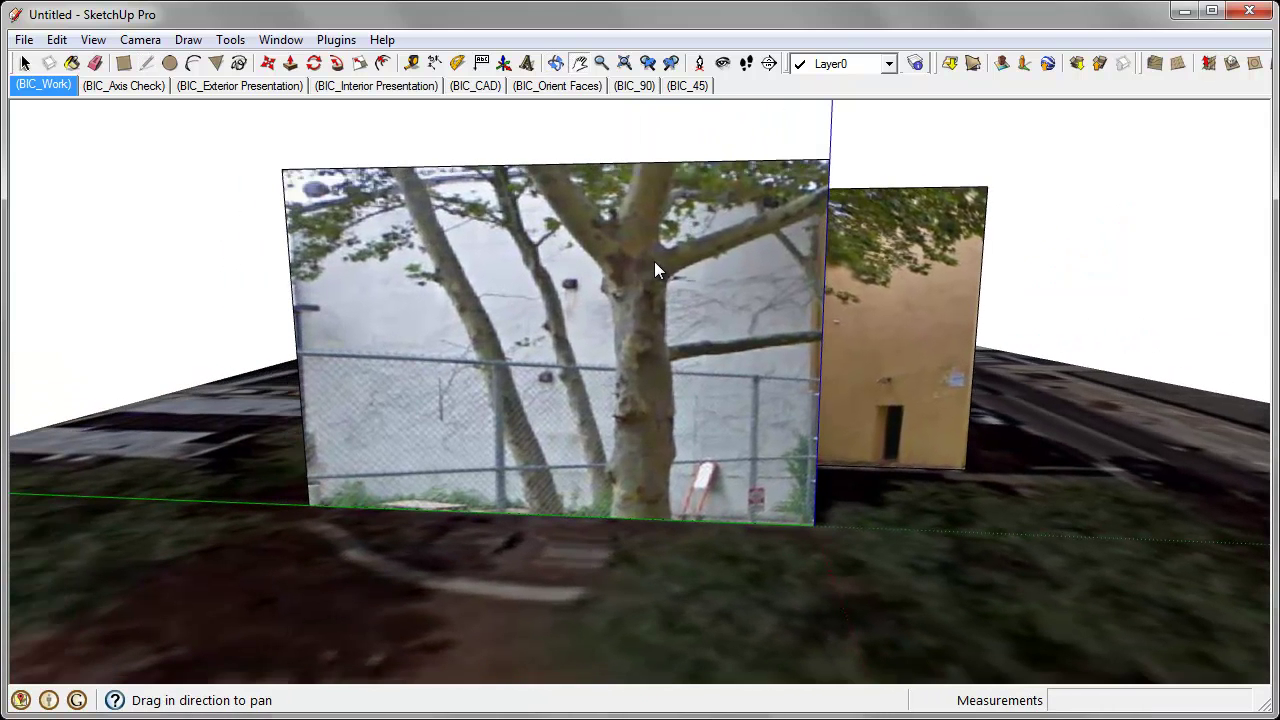
{"action": "right_click", "coordinate": [638, 261]}
{"action": "mouse_move", "coordinate": [729, 528]}
{"action": "left_click", "coordinate": [872, 523]}
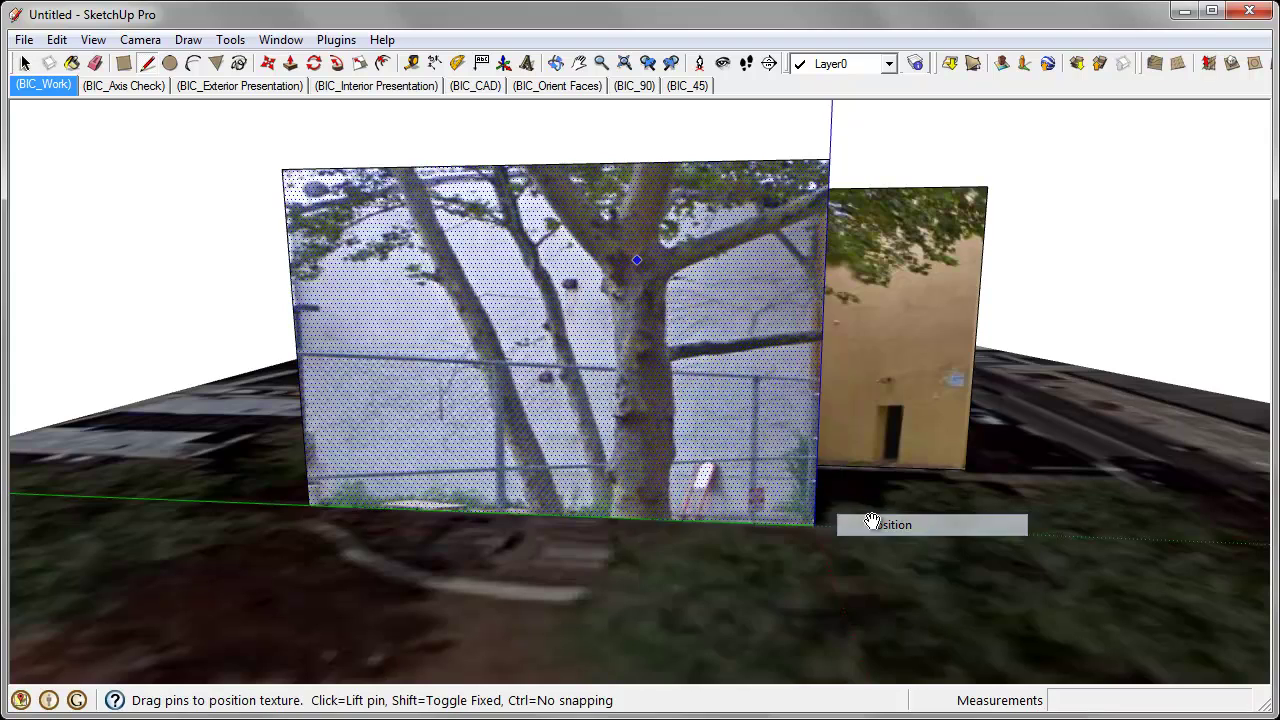
{"action": "scroll", "coordinate": [296, 212], "scroll_direction": "up", "scroll_amount": 2}
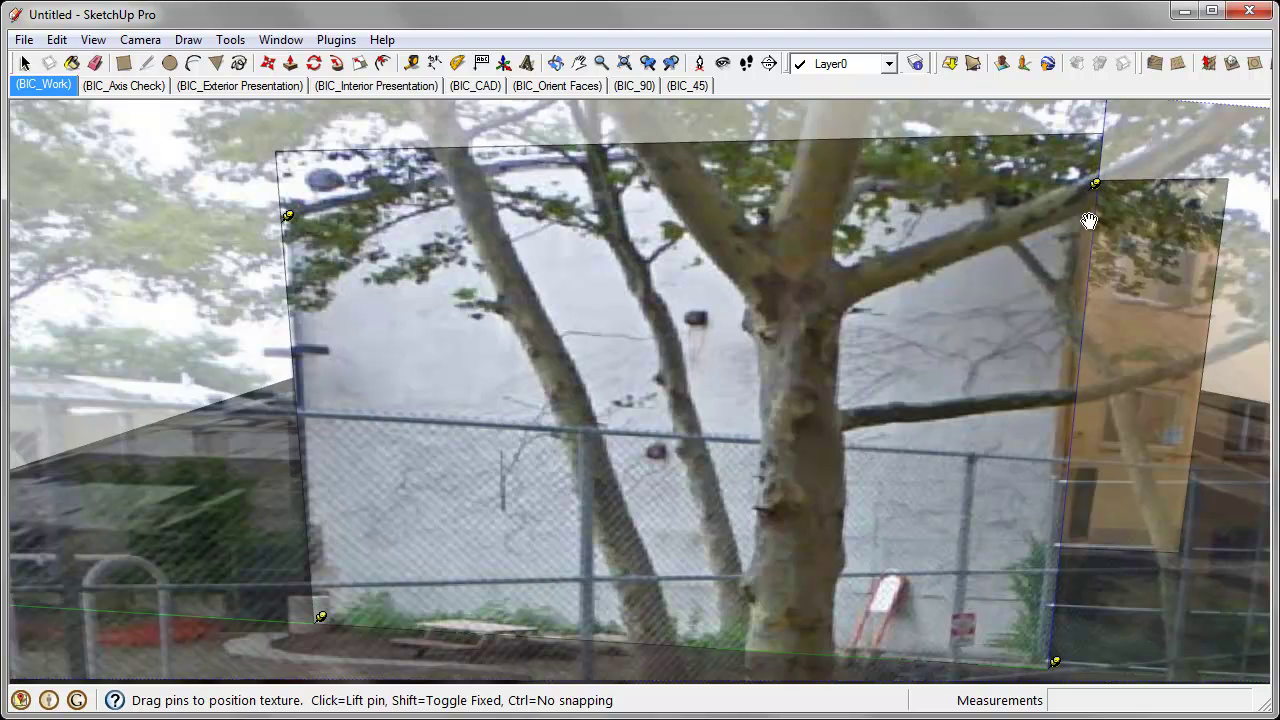
{"action": "left_click_drag", "start_coordinate": [1097, 188], "coordinate": [1110, 125]}
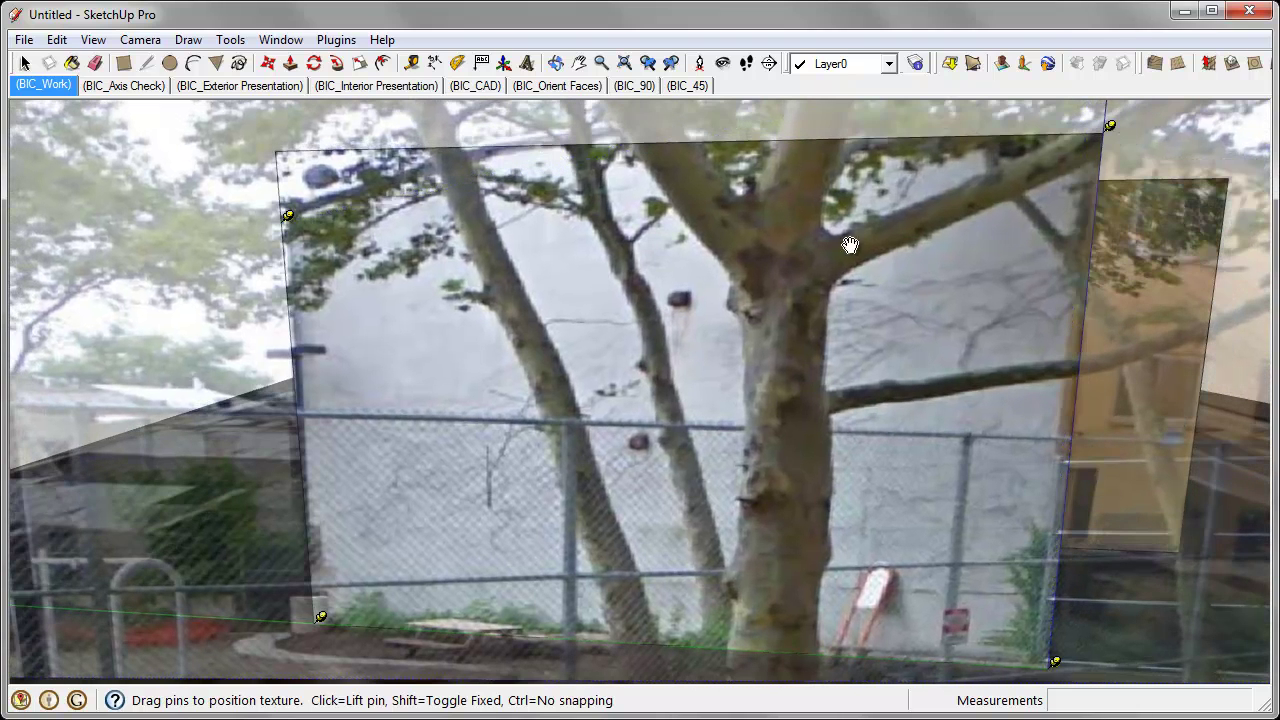
{"action": "left_click_drag", "start_coordinate": [286, 215], "coordinate": [283, 146]}
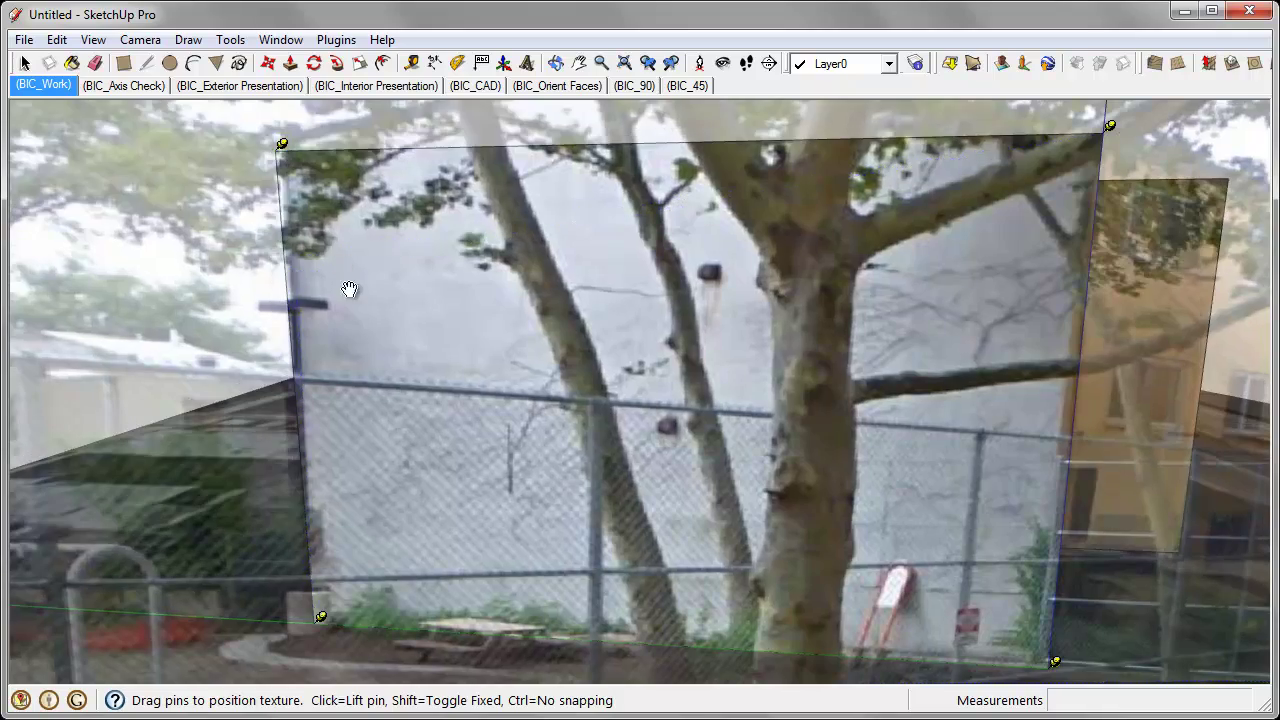
{"action": "middle_click_drag", "start_coordinate": [349, 289], "coordinate": [418, 418]}
{"action": "right_click", "coordinate": [530, 272]}
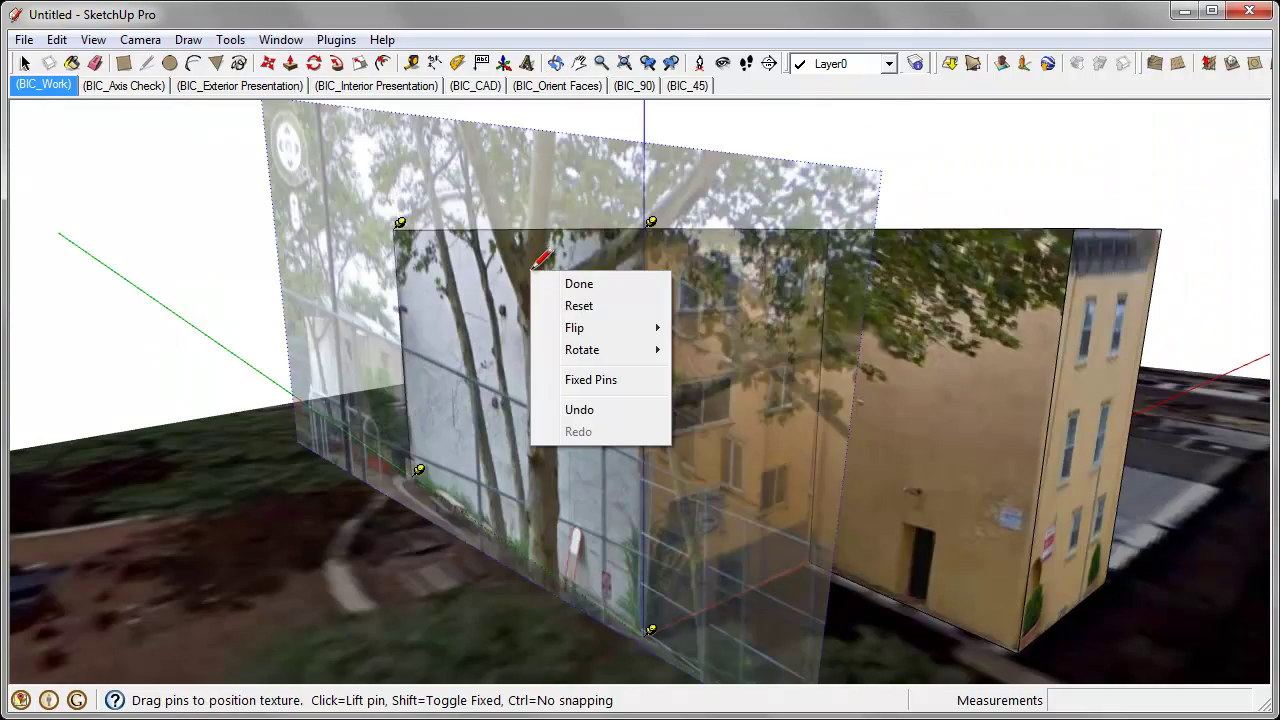
{"action": "left_click", "coordinate": [571, 280]}
- Reopen texture positioning on the white side wall, switch Fixed Pins on and back off, and finish positioning
{"action": "mouse_move", "coordinate": [571, 285]}
{"action": "middle_mouse_down"}
{"action": "mouse_move", "coordinate": [588, 519]}
{"action": "mouse_move", "coordinate": [633, 350]}
{"action": "mouse_move", "coordinate": [606, 420]}
{"action": "middle_mouse_up"}
{"action": "middle_click_drag", "start_coordinate": [601, 349], "coordinate": [540, 357]}
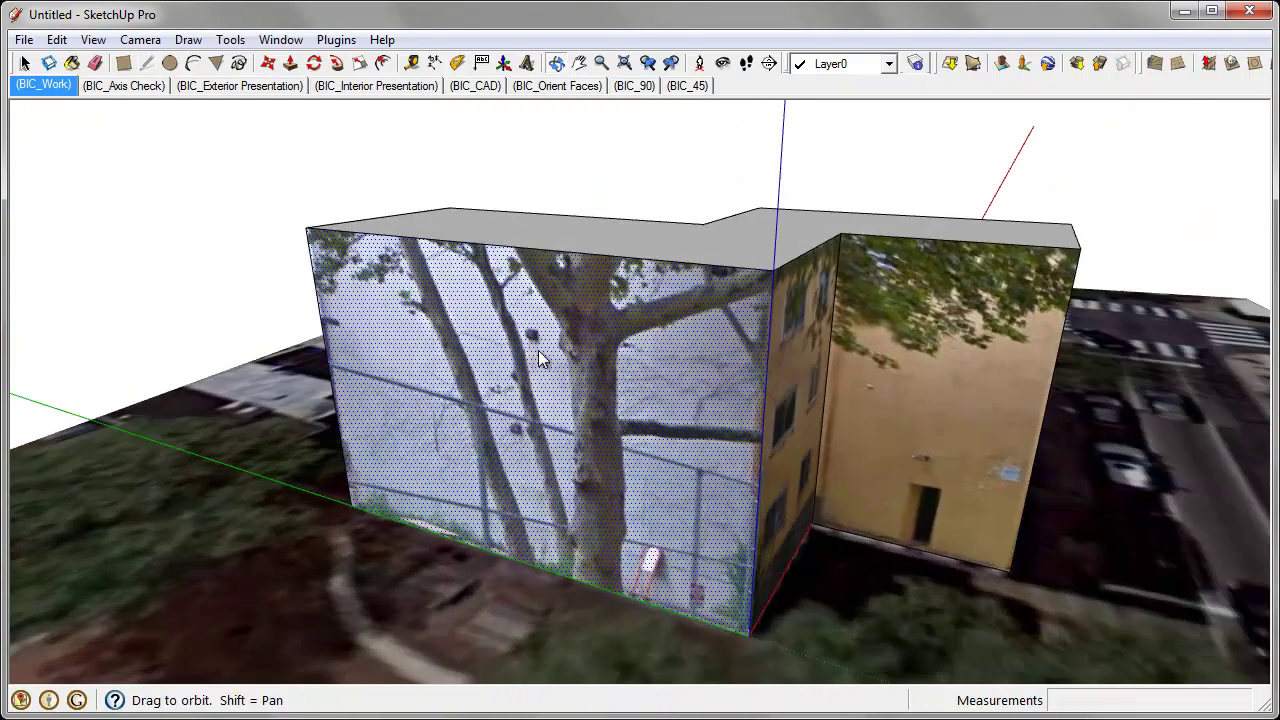
{"action": "right_click", "coordinate": [546, 289]}
{"action": "mouse_move", "coordinate": [703, 552]}
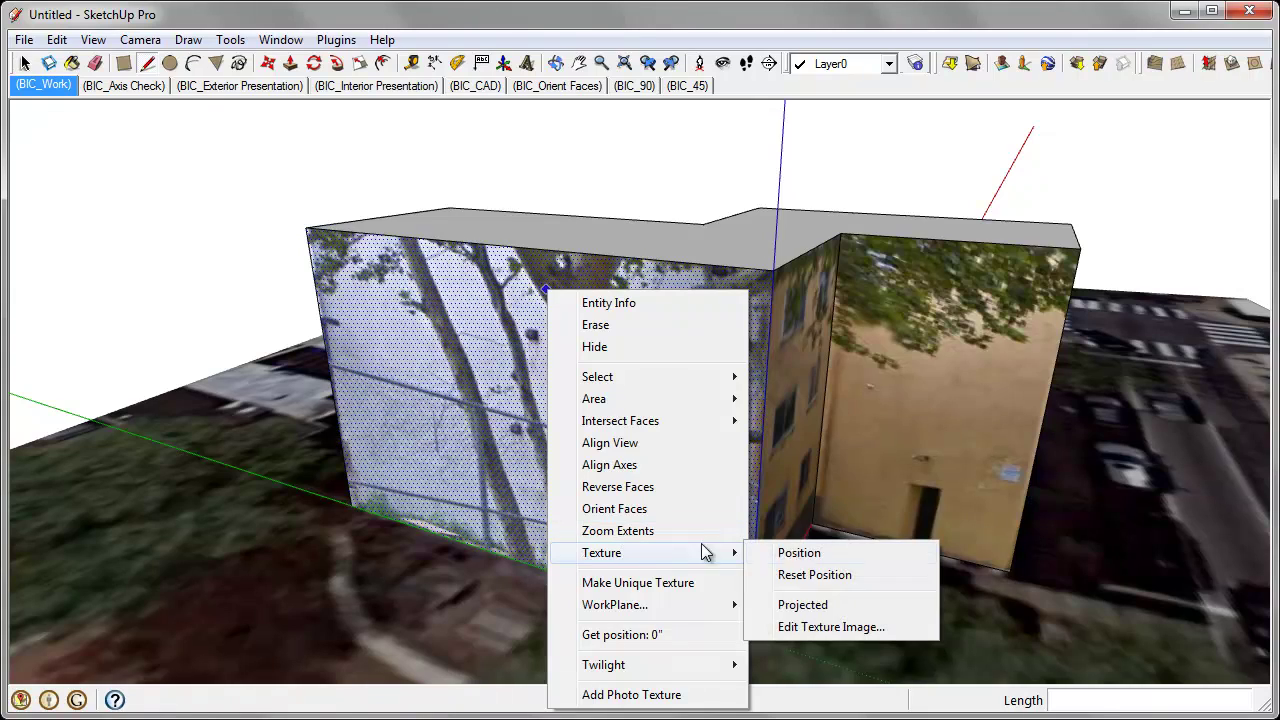
{"action": "left_click", "coordinate": [797, 553]}
{"action": "middle_click_drag", "start_coordinate": [794, 551], "coordinate": [330, 258]}
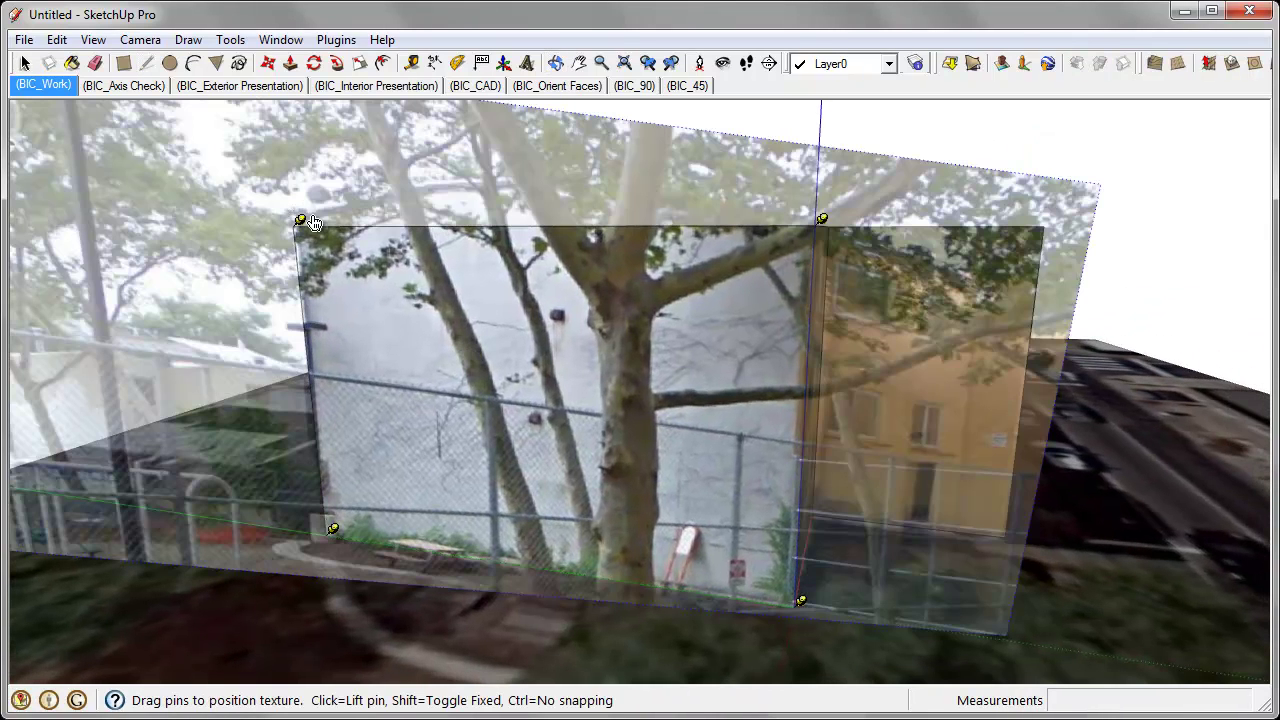
{"action": "right_click", "coordinate": [547, 286]}
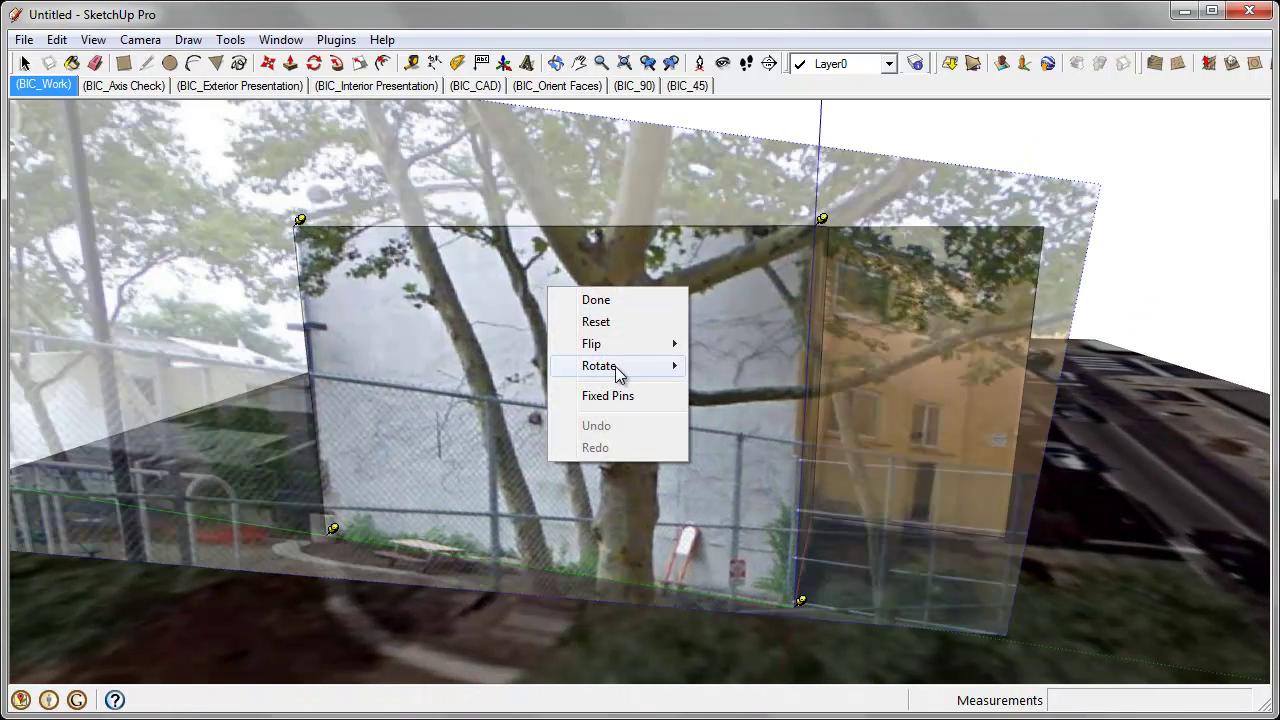
{"action": "left_click", "coordinate": [628, 398]}
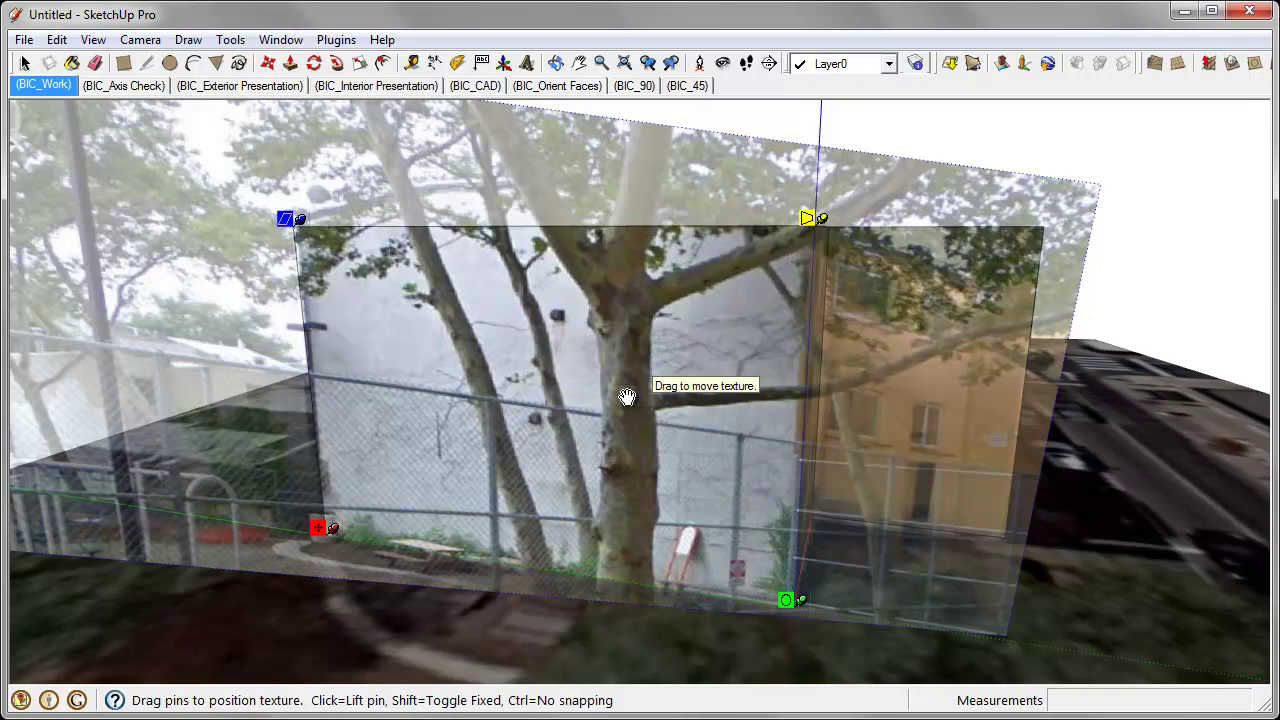
{"action": "right_click", "coordinate": [517, 266]}
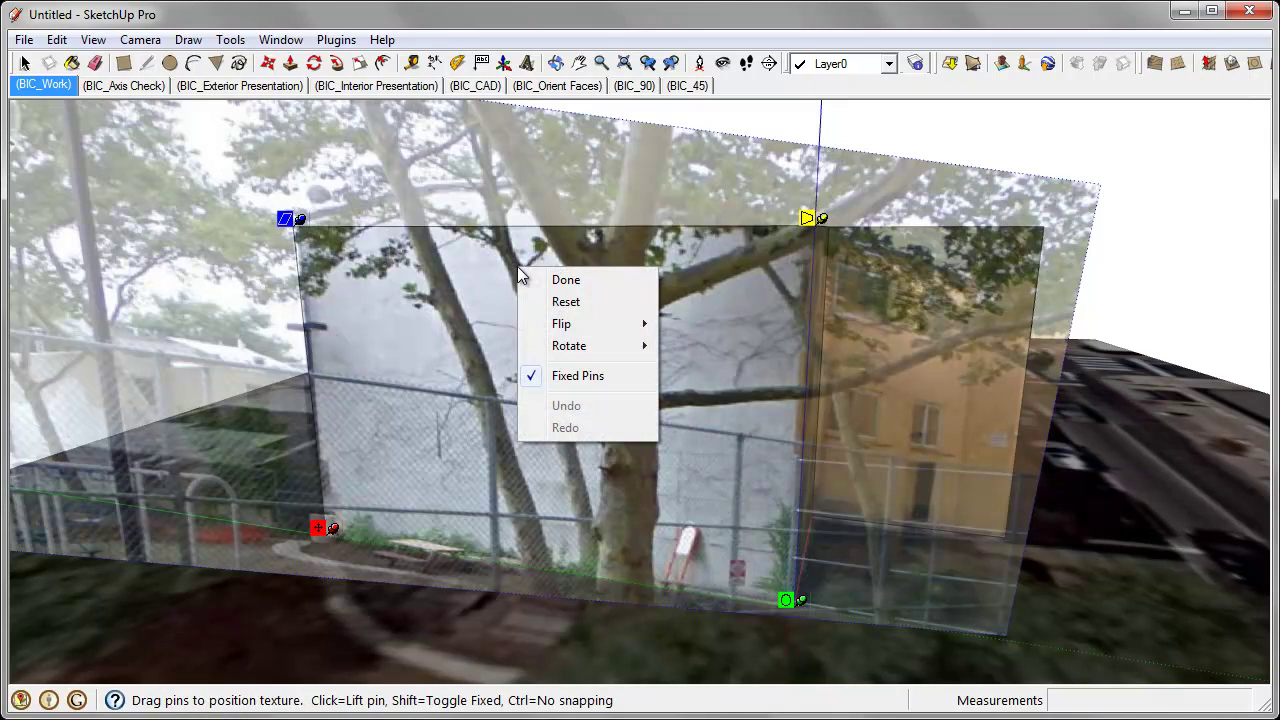
{"action": "left_click", "coordinate": [575, 385]}
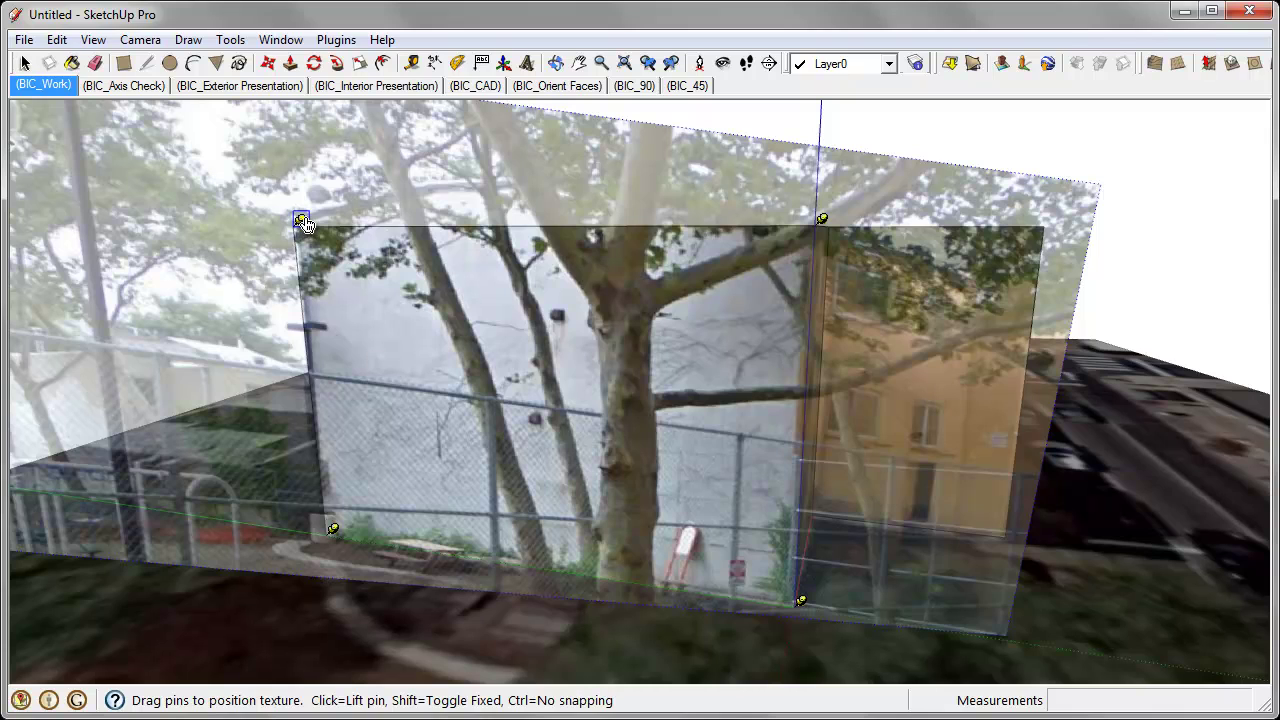
{"action": "right_click", "coordinate": [524, 181]}
{"action": "left_click", "coordinate": [582, 194]}
- Try to draw a line across the roof from the midpoint of the white wall's top edge to the opposite edge
{"action": "middle_click_drag", "start_coordinate": [600, 290], "coordinate": [528, 320]}
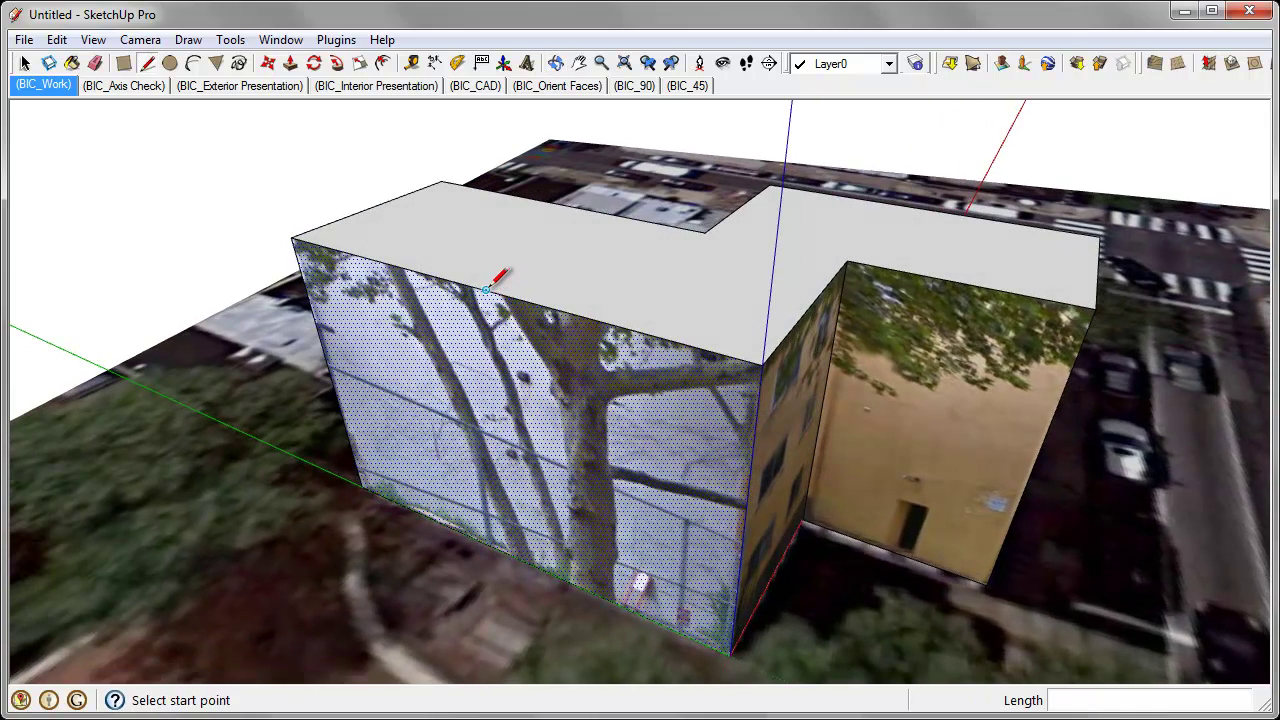
{"action": "left_click", "coordinate": [617, 213]}
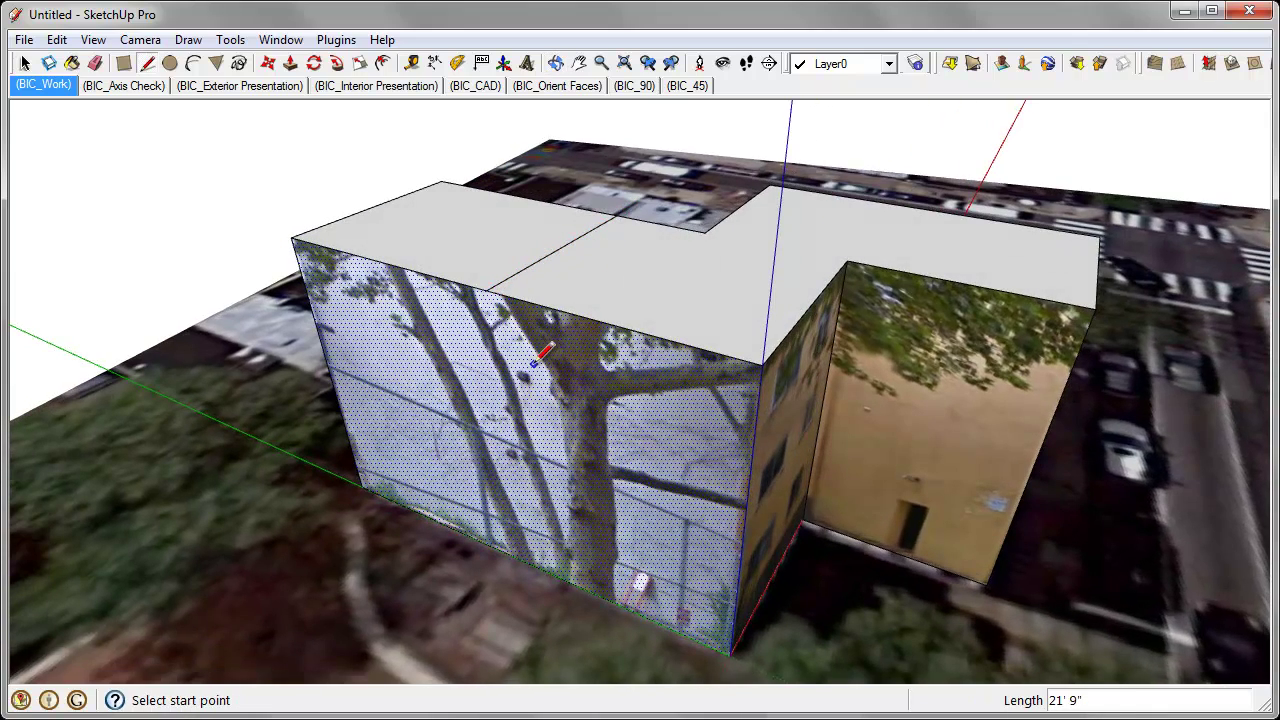
{"action": "middle_click_drag", "start_coordinate": [545, 354], "coordinate": [534, 263]}
- Draw a triangular gable above the white side wall, sloping from a raised point over its midpoint to both corners, and erase the centre line
{"action": "left_click", "coordinate": [491, 270]}
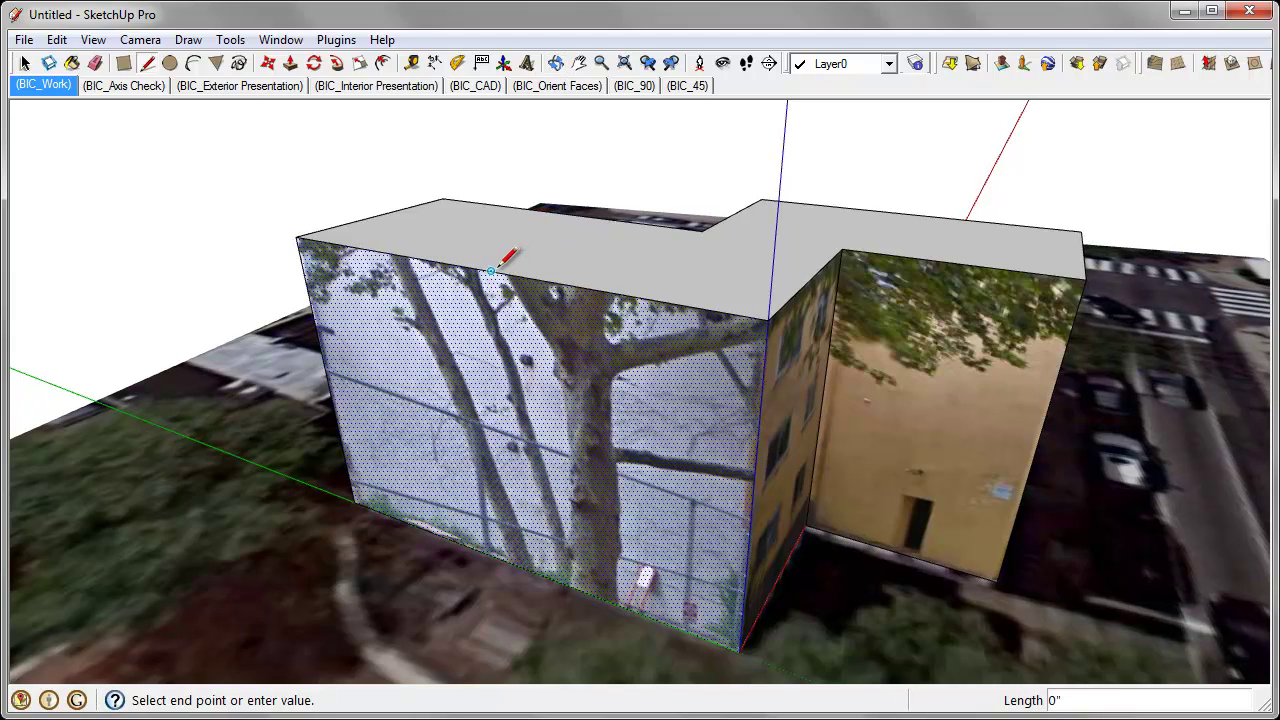
{"action": "left_click", "coordinate": [481, 173]}
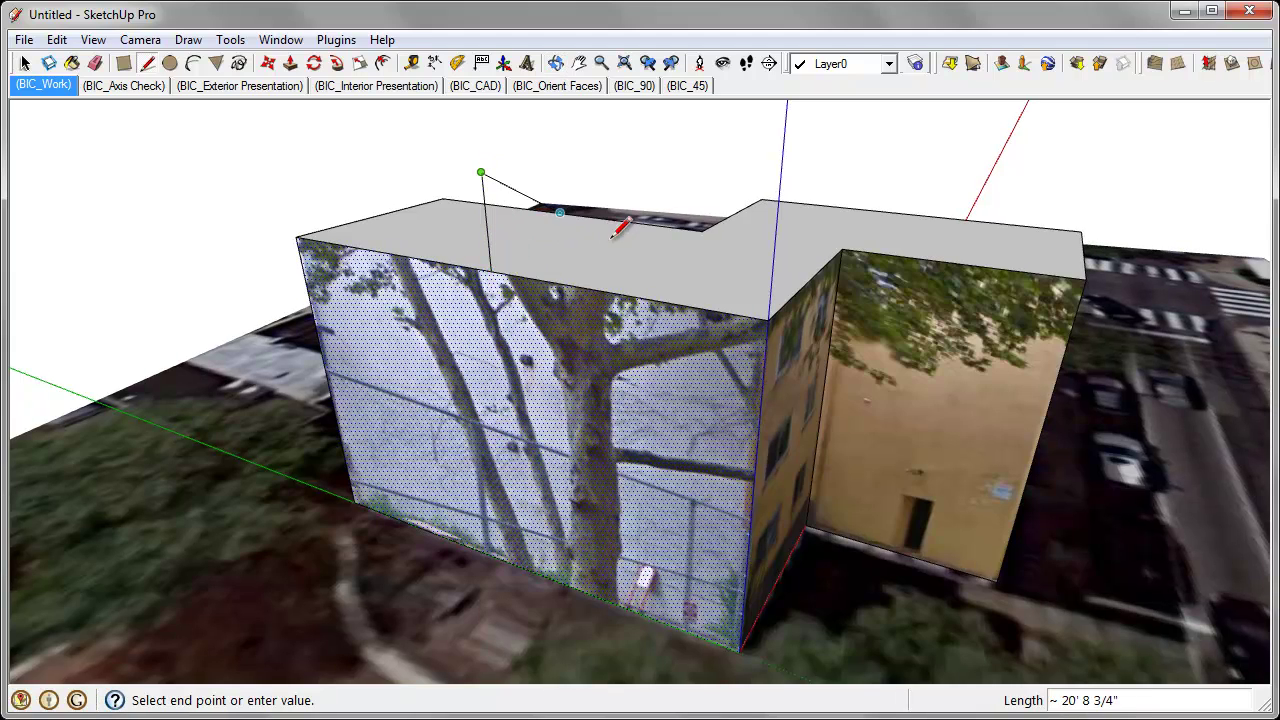
{"action": "left_click", "coordinate": [767, 318]}
{"action": "left_click", "coordinate": [481, 173]}
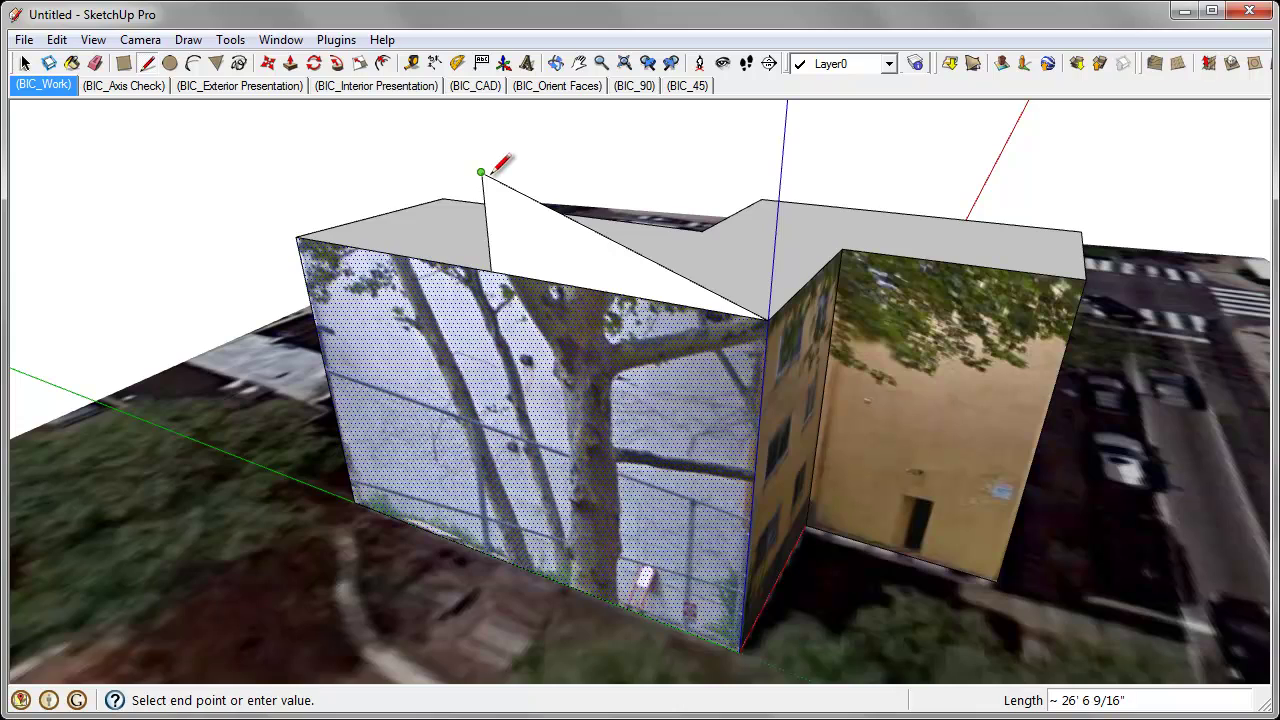
{"action": "left_click", "coordinate": [299, 238]}
{"action": "key", "text": "e"}
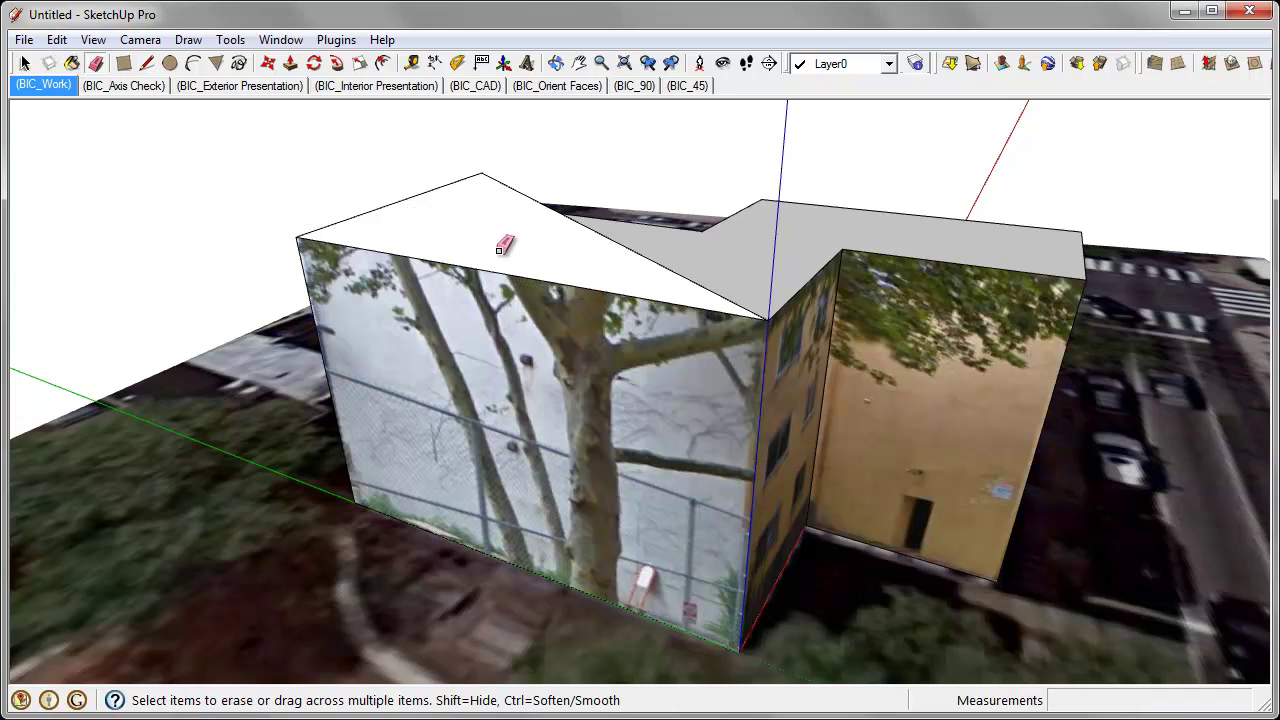
- Sample the photo texture from the white side wall and paint it onto the blank gable above
{"action": "key", "text": "b"}
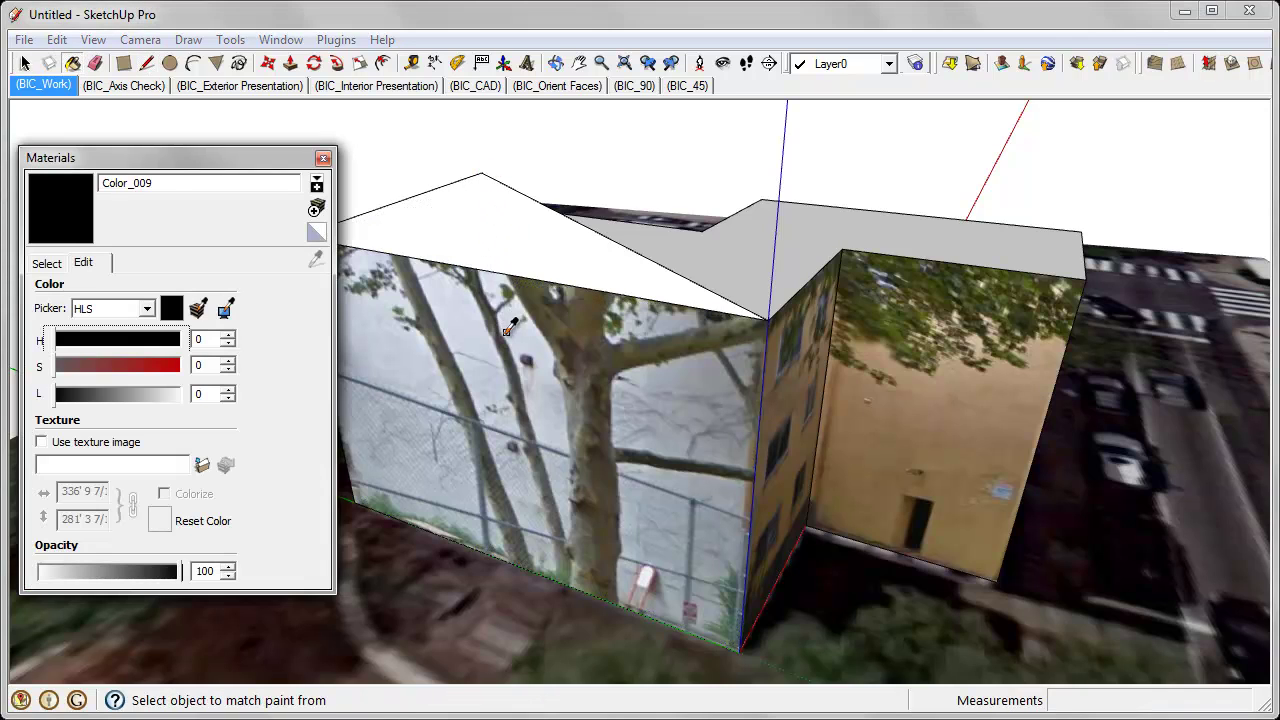
{"action": "left_click", "coordinate": [508, 328], "text": "alt"}
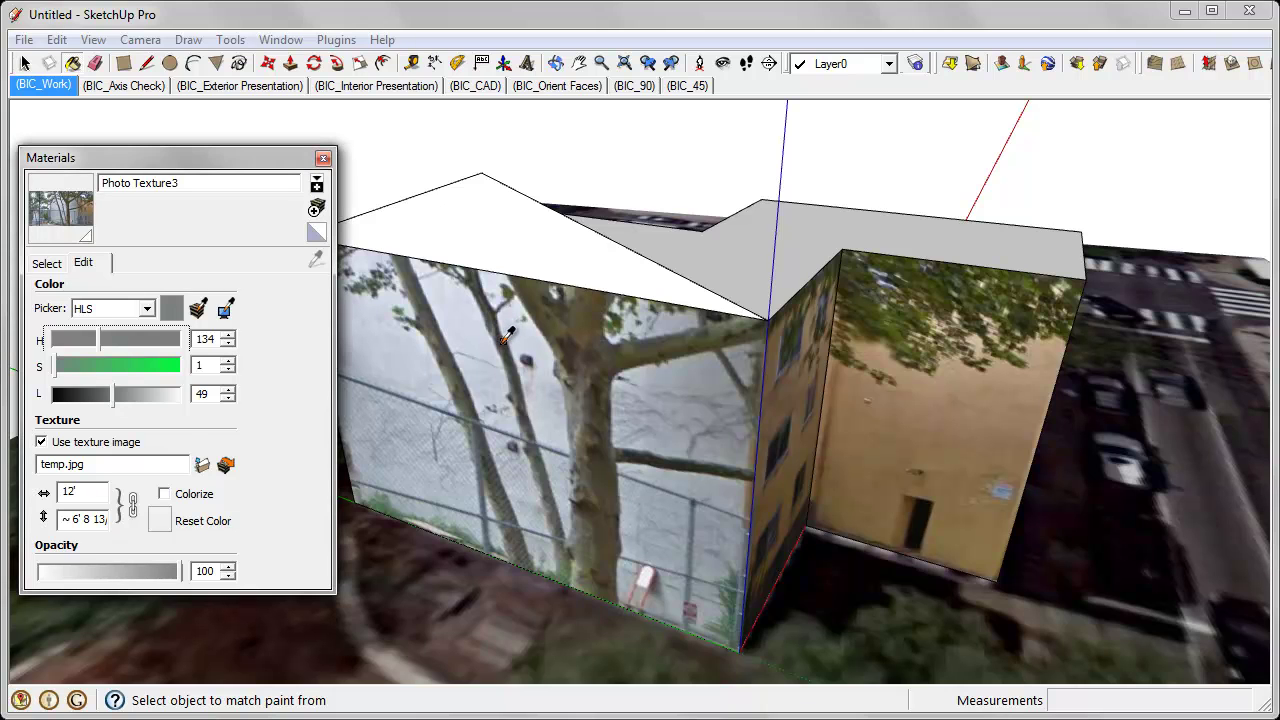
{"action": "middle_click_drag", "start_coordinate": [508, 203], "coordinate": [748, 236]}
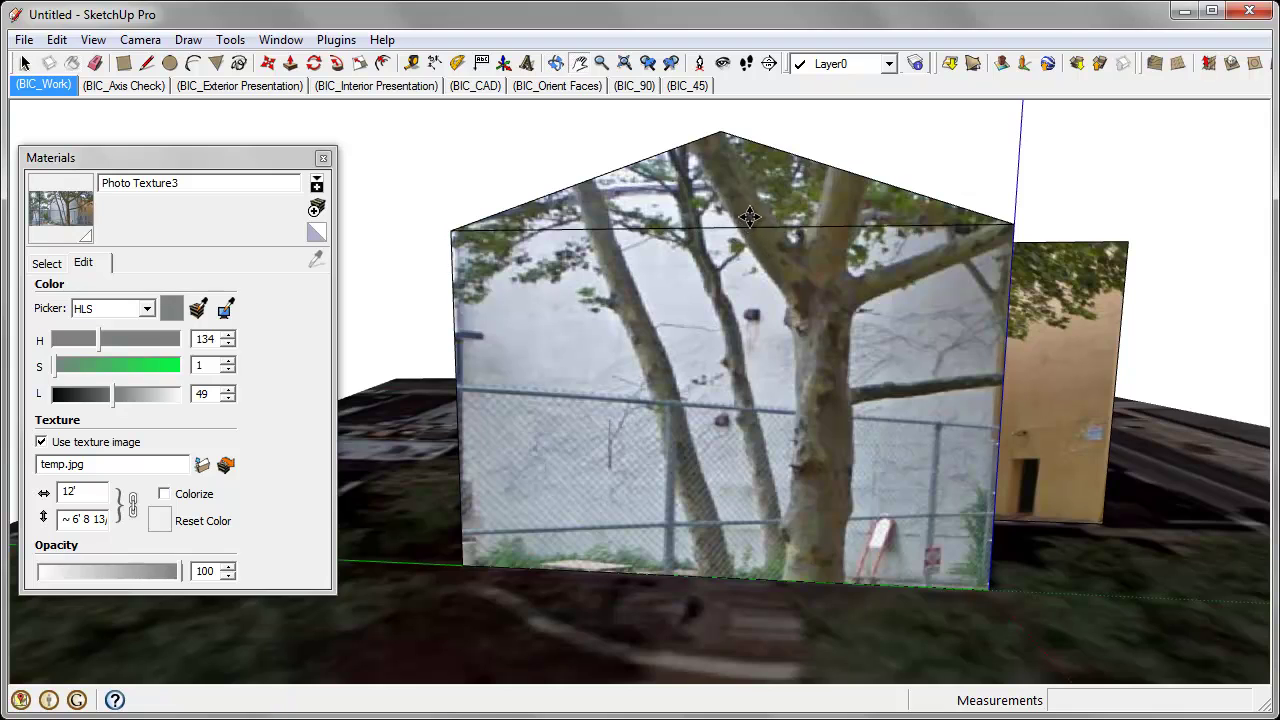
- Lower the peak of the gable by moving its top point down about 1 foot 4 inches
{"action": "key", "text": "m"}
{"action": "left_click", "coordinate": [726, 130]}
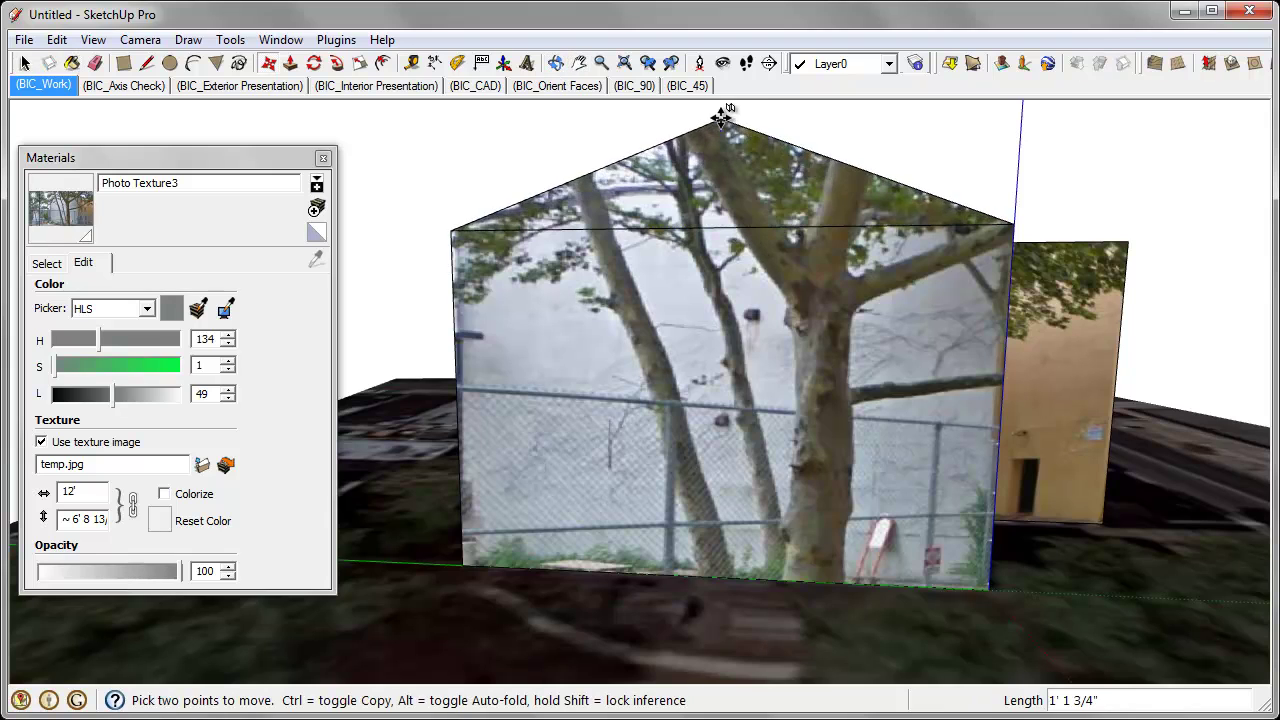
{"action": "left_click", "coordinate": [722, 148]}
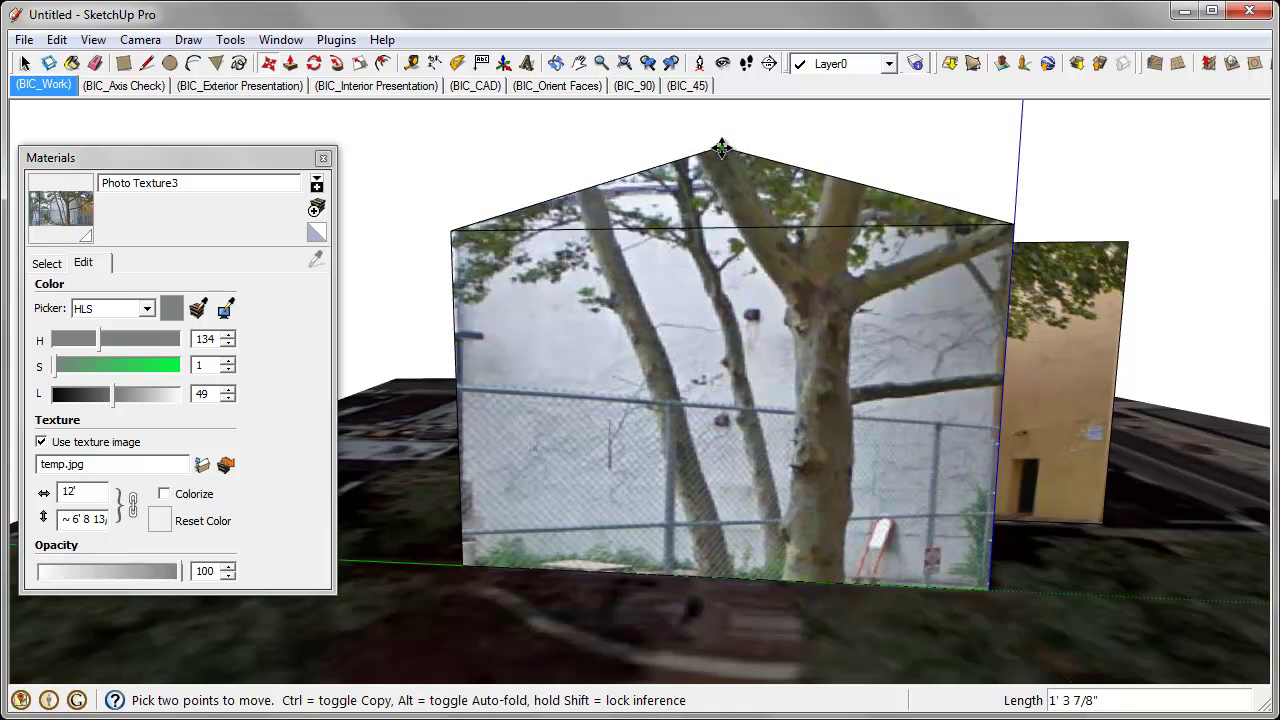
- Draw a two-segment roofline from the gable's left slope to the wall's right corner, and erase the old peak above it
{"action": "key", "text": "l"}
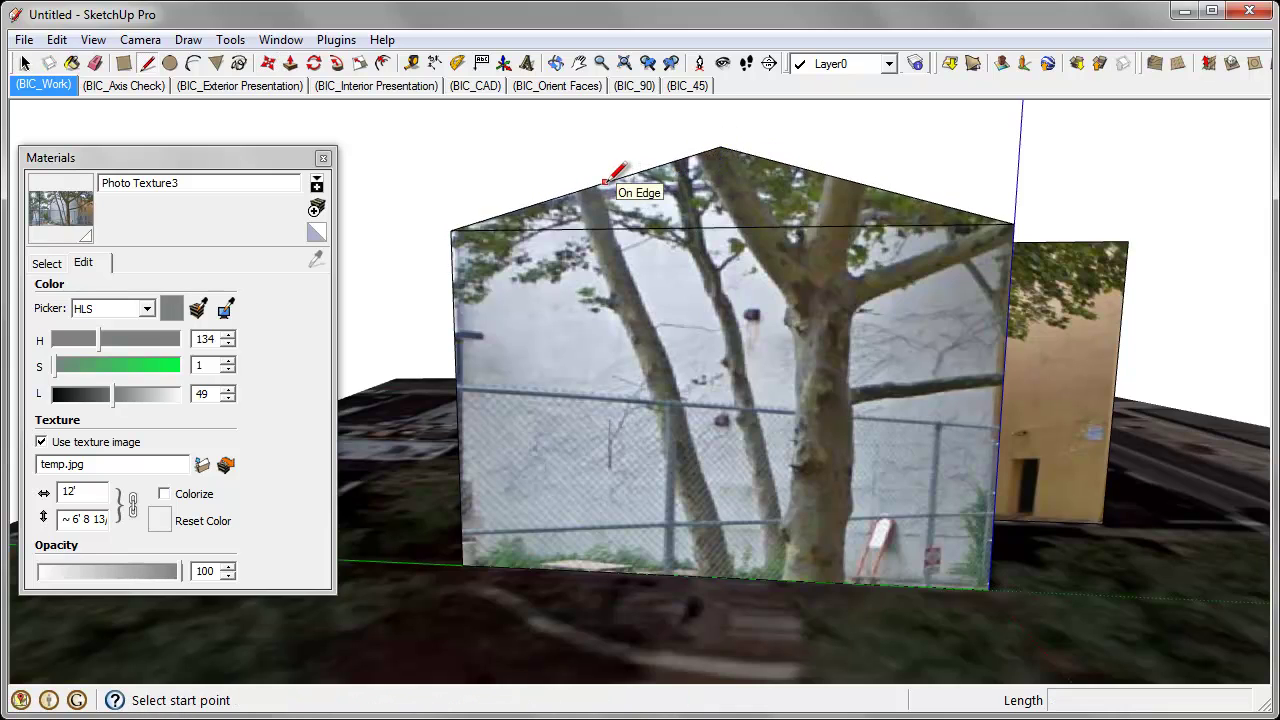
{"action": "left_click", "coordinate": [605, 182]}
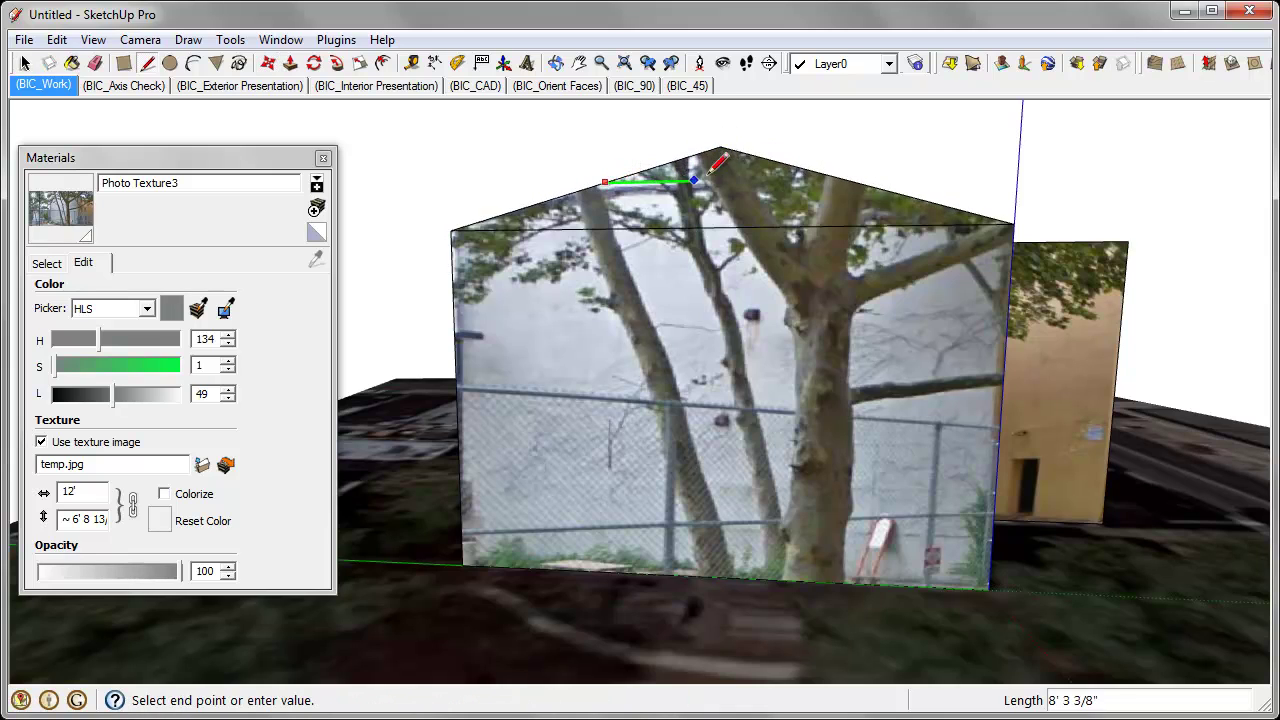
{"action": "left_click", "coordinate": [1012, 224]}
{"action": "key", "text": "e"}
{"action": "left_click_drag", "start_coordinate": [666, 142], "coordinate": [668, 144]}
{"action": "middle_click_drag", "start_coordinate": [802, 316], "coordinate": [737, 314]}
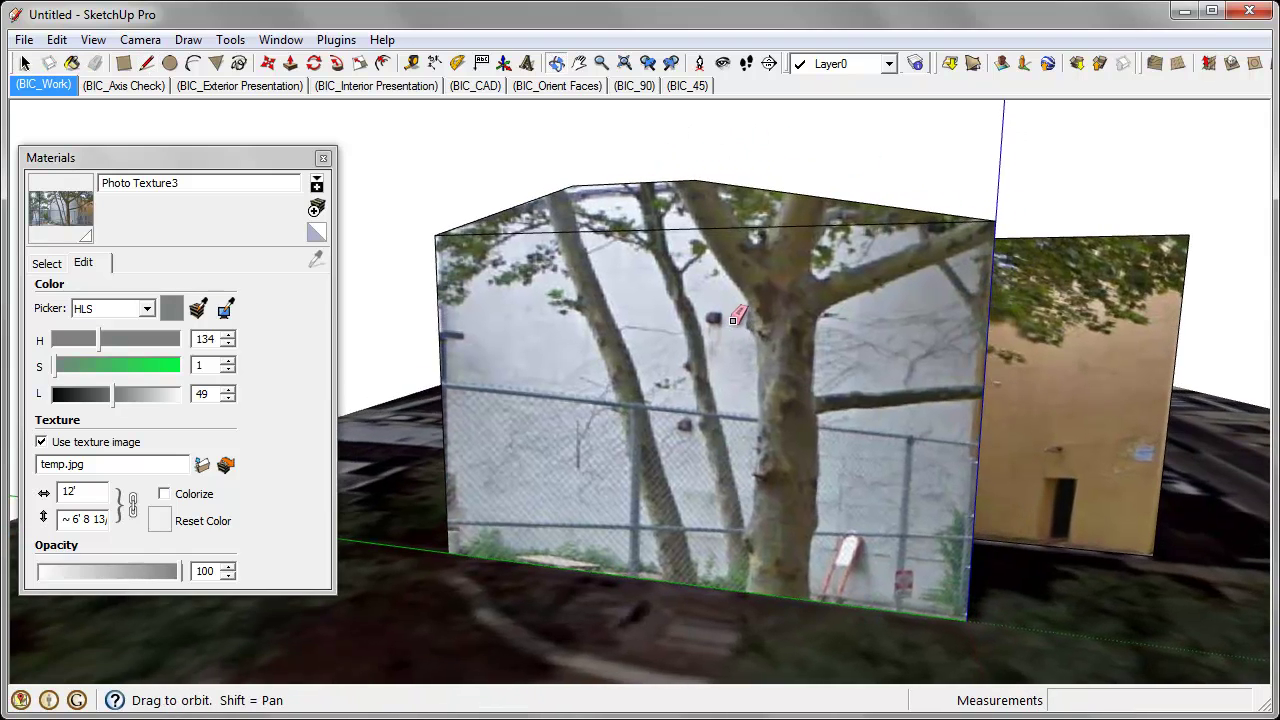
- Extrude the gable back across the building to form the roof, and erase the seam between gable and white wall
{"action": "scroll", "coordinate": [634, 240], "scroll_direction": "up", "scroll_amount": 3}
{"action": "middle_click_drag", "start_coordinate": [538, 234], "coordinate": [526, 263], "text": "shift"}
{"action": "scroll", "coordinate": [526, 263], "scroll_direction": "down", "scroll_amount": 3}
{"action": "middle_click_drag", "start_coordinate": [684, 326], "coordinate": [597, 430], "text": "shift"}
{"action": "key", "text": "p"}
{"action": "key", "text": "p"}
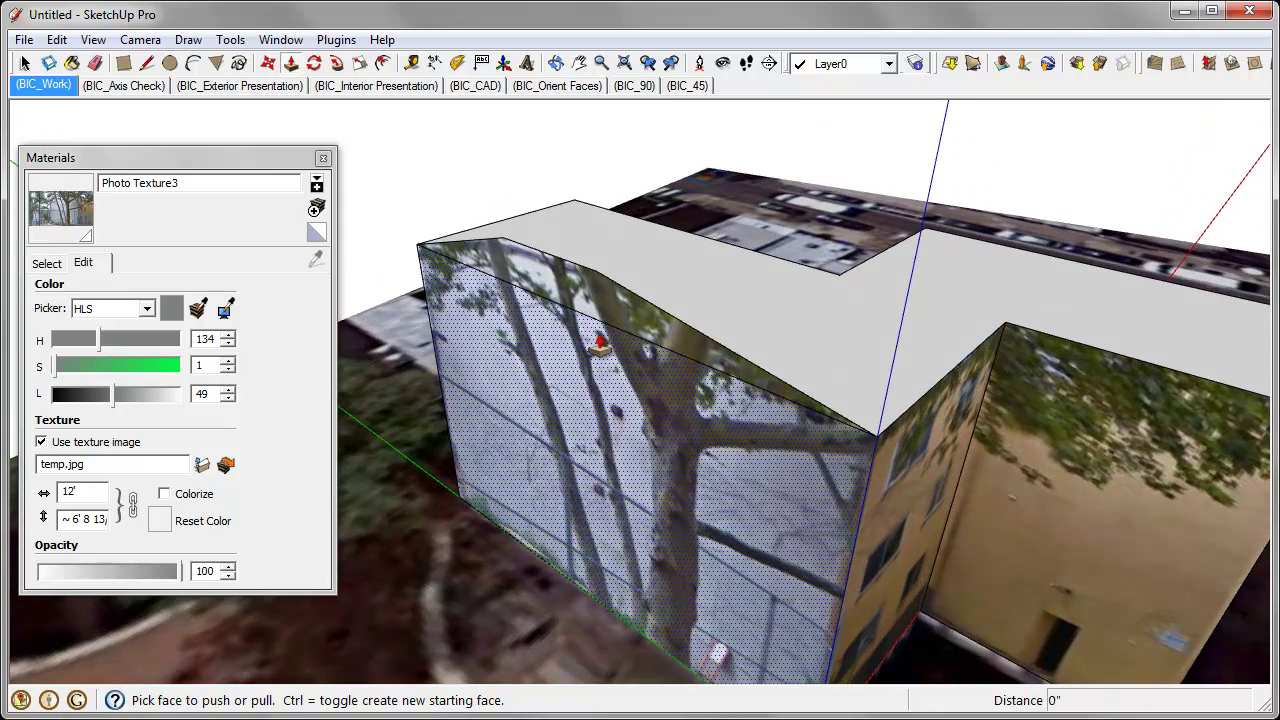
{"action": "left_click_drag", "start_coordinate": [604, 320], "coordinate": [996, 340]}
{"action": "mouse_move", "coordinate": [862, 345]}
{"action": "middle_mouse_down"}
{"action": "mouse_move", "coordinate": [851, 274]}
{"action": "mouse_move", "coordinate": [787, 368]}
{"action": "mouse_move", "coordinate": [690, 338]}
{"action": "mouse_move", "coordinate": [659, 305]}
{"action": "mouse_move", "coordinate": [816, 375]}
{"action": "middle_mouse_up"}
{"action": "key", "text": "e"}
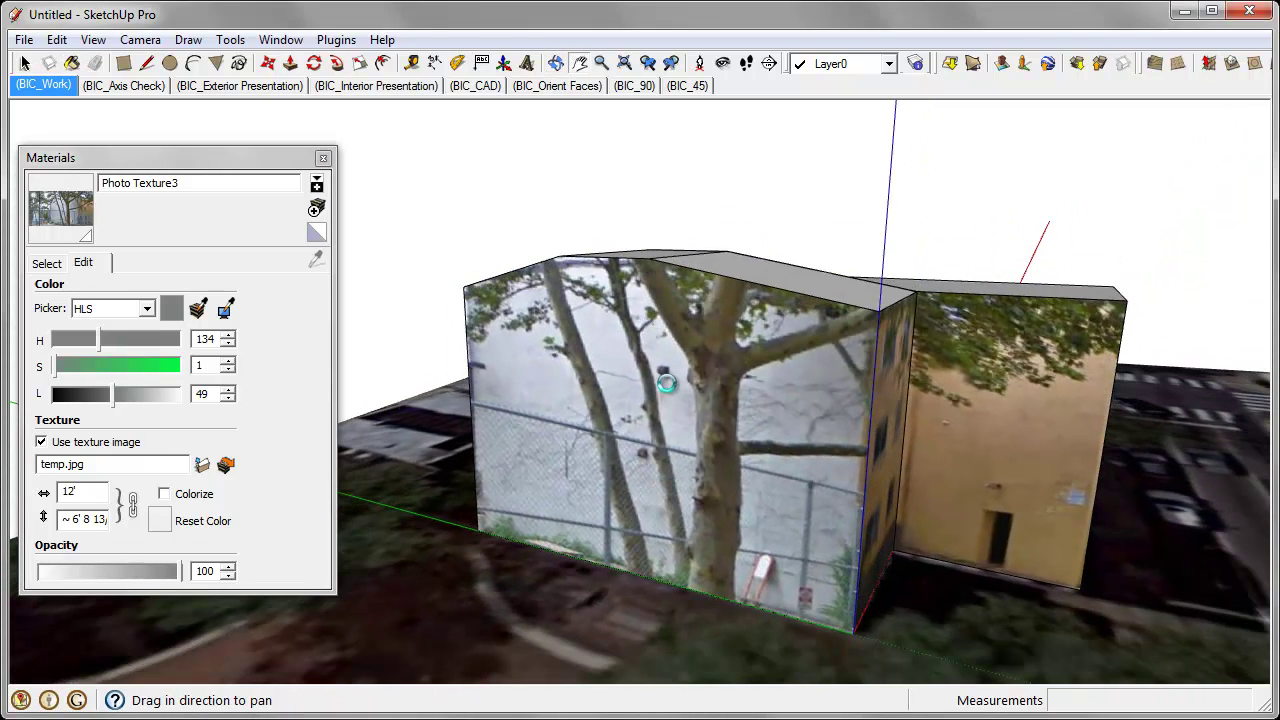
- Sample the Google Earth Snapshot texture from the ground and paint it onto the building's roof faces
{"action": "middle_click_drag", "start_coordinate": [666, 382], "coordinate": [868, 405]}
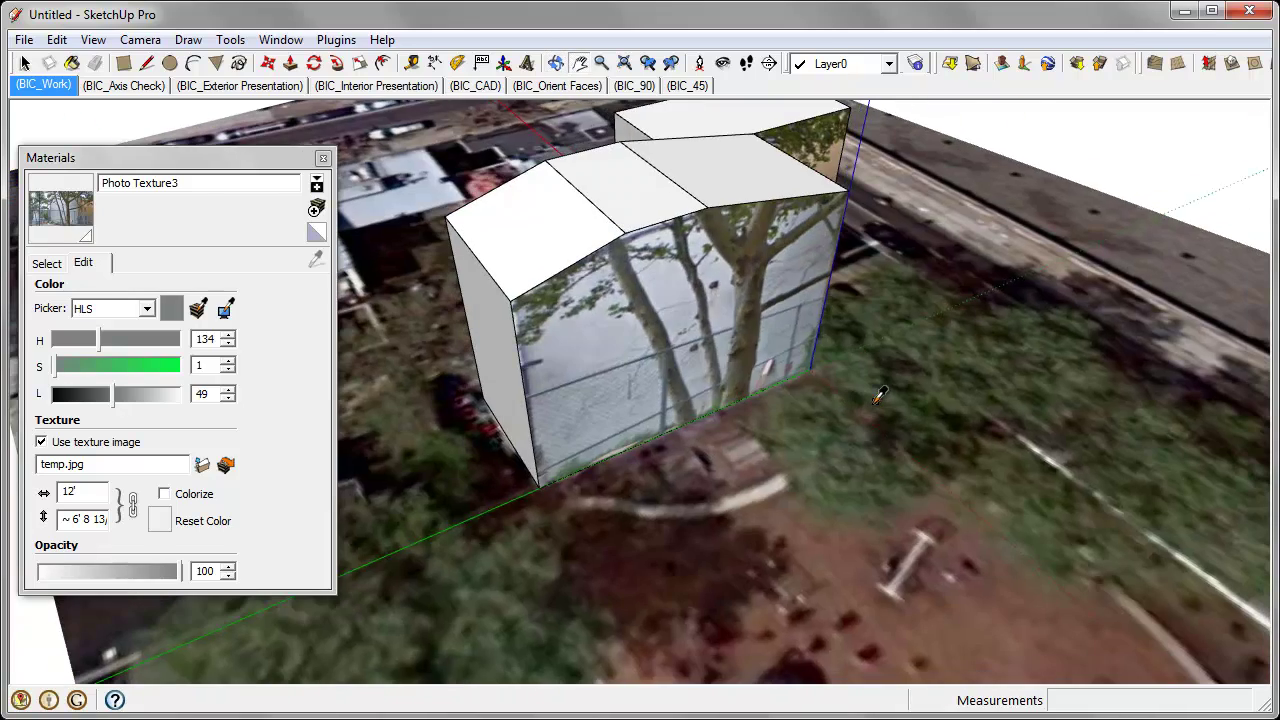
{"action": "left_click", "coordinate": [876, 392]}
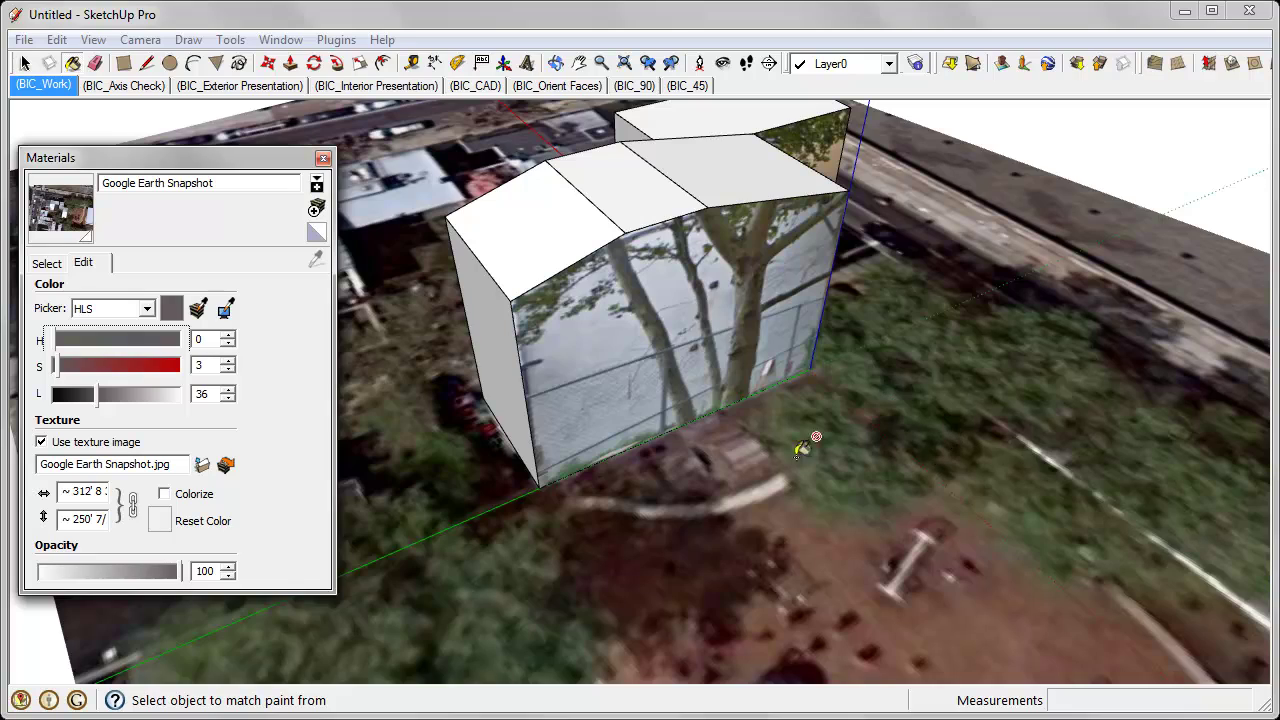
{"action": "left_click", "coordinate": [565, 222]}
{"action": "left_click", "coordinate": [749, 180]}
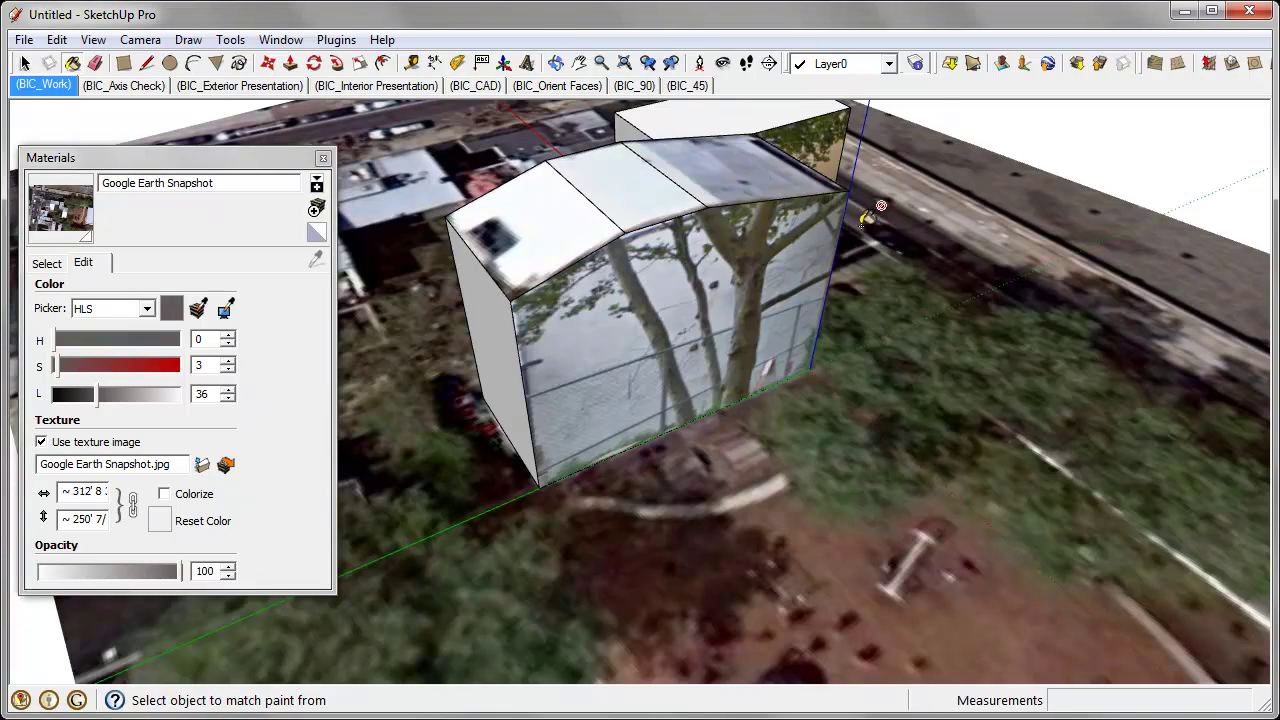
{"action": "mouse_move", "coordinate": [749, 180]}
{"action": "middle_mouse_down"}
{"action": "mouse_move", "coordinate": [600, 345]}
{"action": "mouse_move", "coordinate": [654, 406]}
{"action": "mouse_move", "coordinate": [729, 417]}
{"action": "mouse_move", "coordinate": [595, 285]}
{"action": "mouse_move", "coordinate": [766, 380]}
{"action": "mouse_move", "coordinate": [640, 280]}
{"action": "mouse_move", "coordinate": [712, 322]}
{"action": "mouse_move", "coordinate": [675, 258]}
{"action": "mouse_move", "coordinate": [660, 265]}
{"action": "mouse_move", "coordinate": [834, 366]}
{"action": "mouse_move", "coordinate": [663, 349]}
{"action": "middle_mouse_up"}
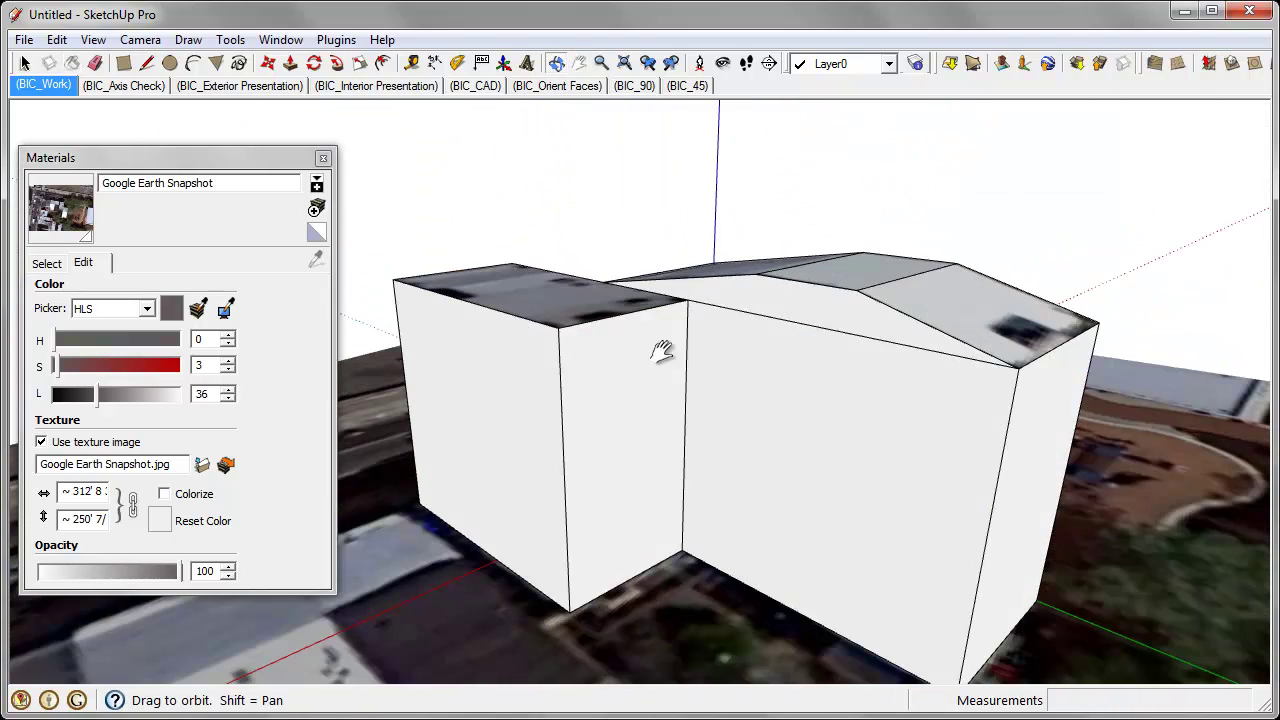
- Open the texture image of the tan wall beneath the overhanging leaves for editing in Photoshop
{"action": "middle_click_drag", "start_coordinate": [826, 341], "coordinate": [838, 366], "text": "shift"}
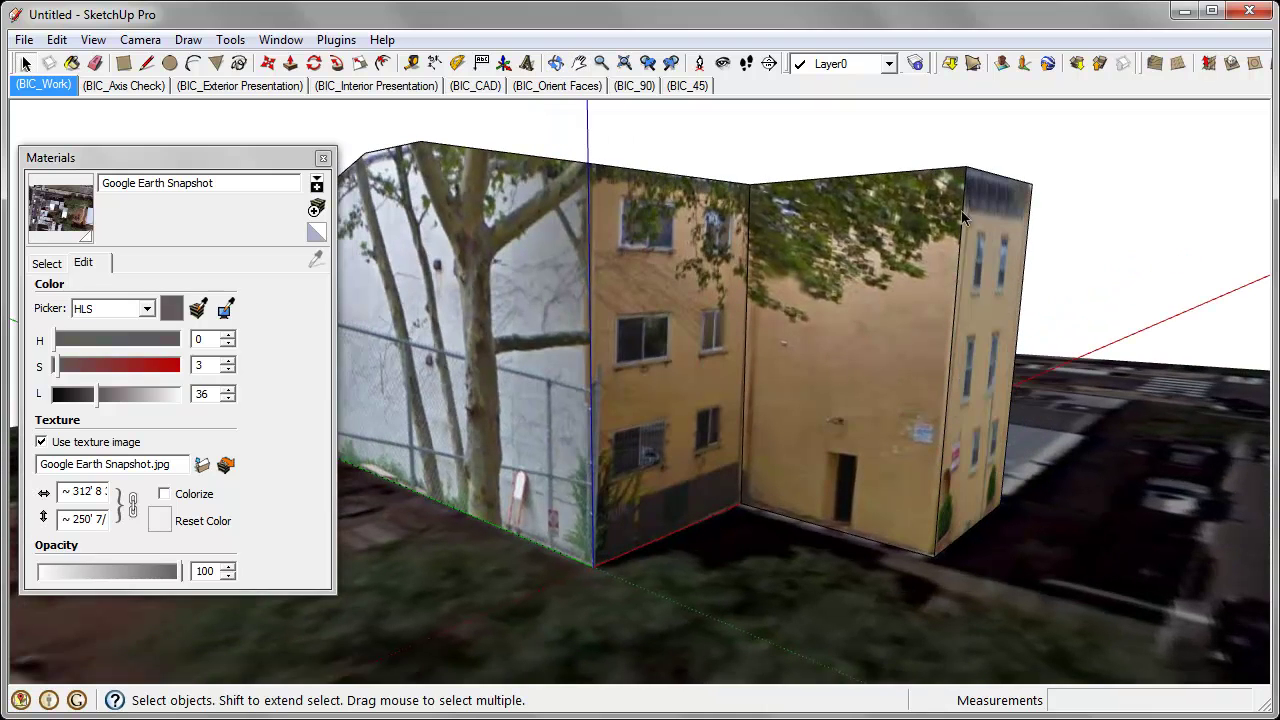
{"action": "right_click", "coordinate": [853, 299]}
{"action": "mouse_move", "coordinate": [963, 575]}
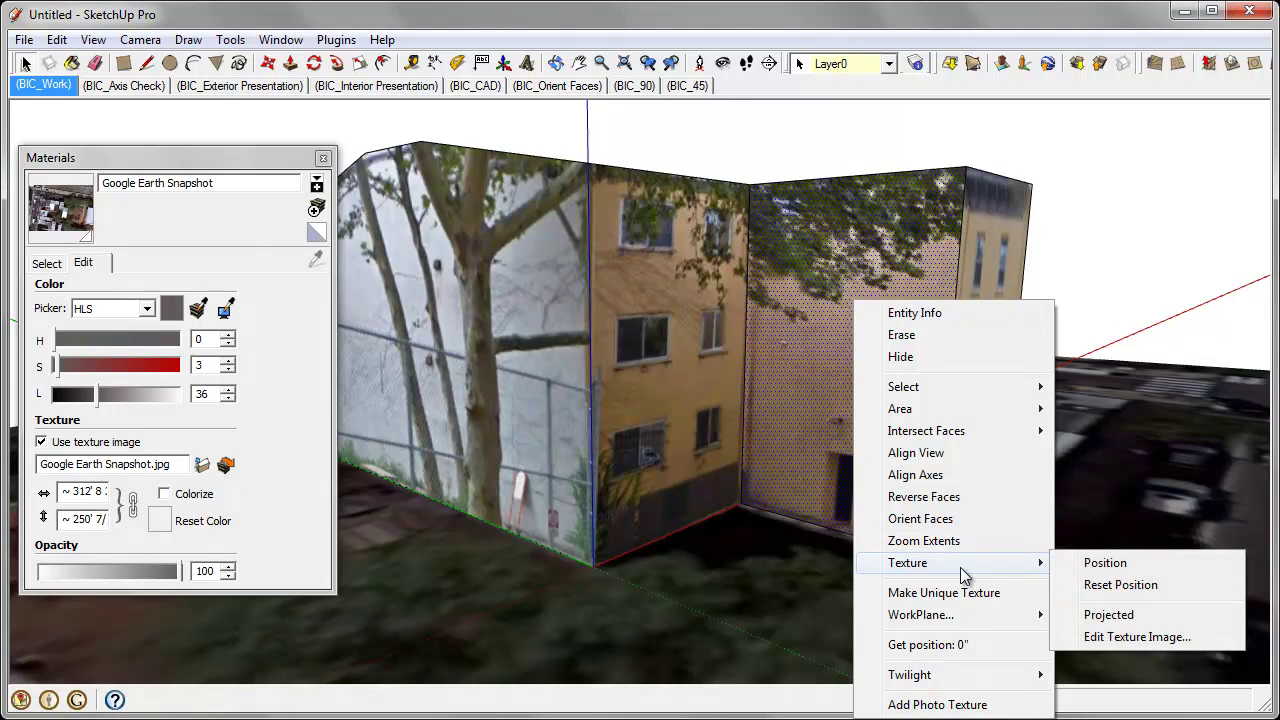
{"action": "left_click", "coordinate": [1160, 639]}
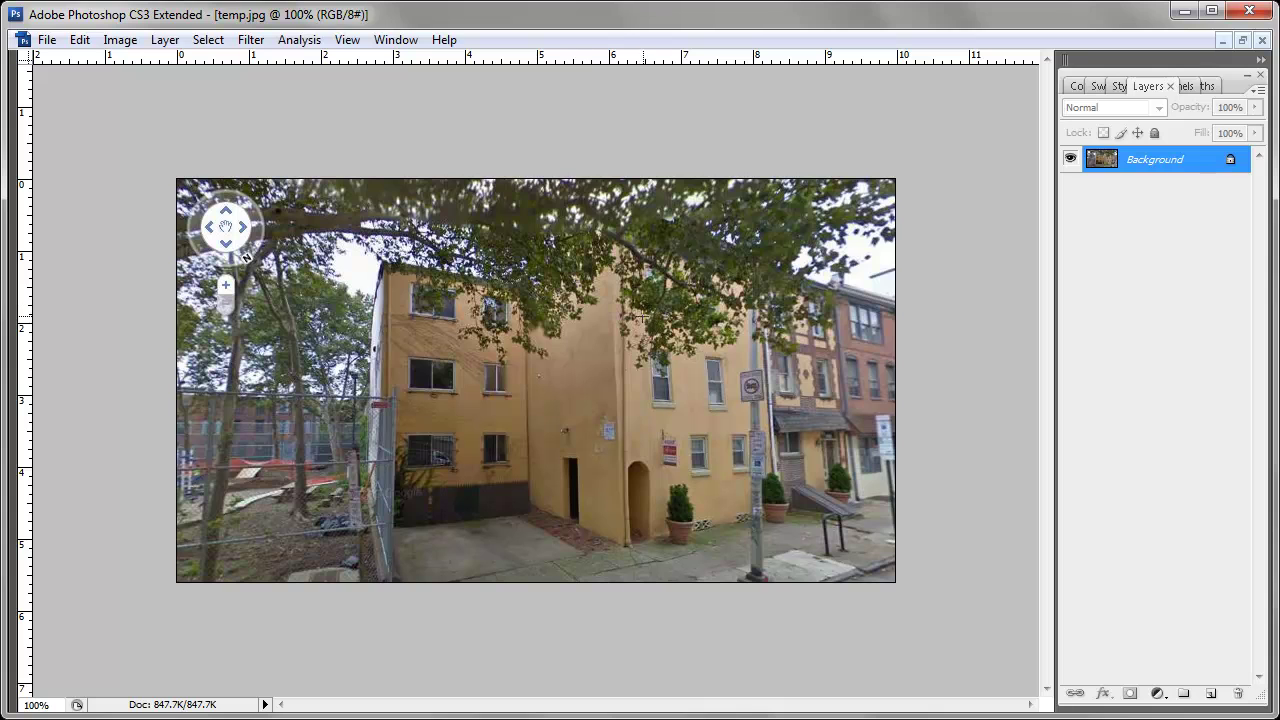
- Zoom in on the leaf-covered tan wall and convert the locked Background into a regular layer
{"action": "left_click_drag", "start_coordinate": [554, 284], "coordinate": [686, 405]}
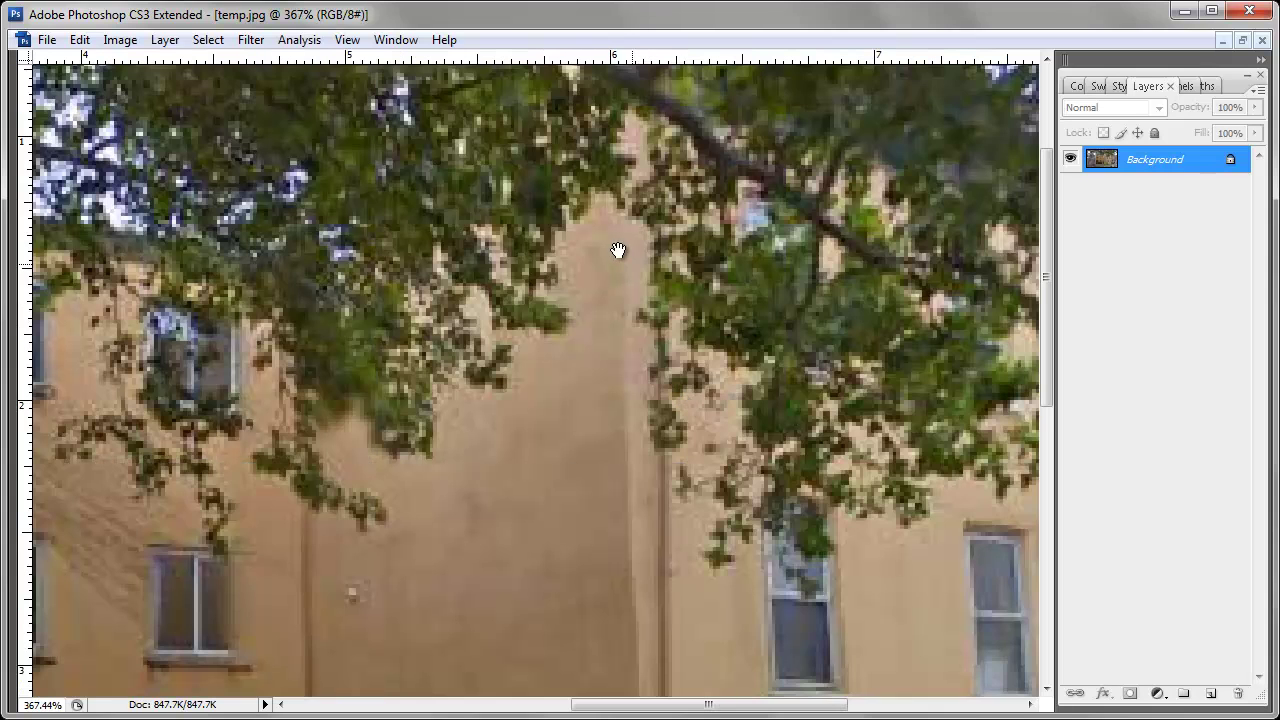
{"action": "left_click_drag", "start_coordinate": [617, 251], "coordinate": [729, 205]}
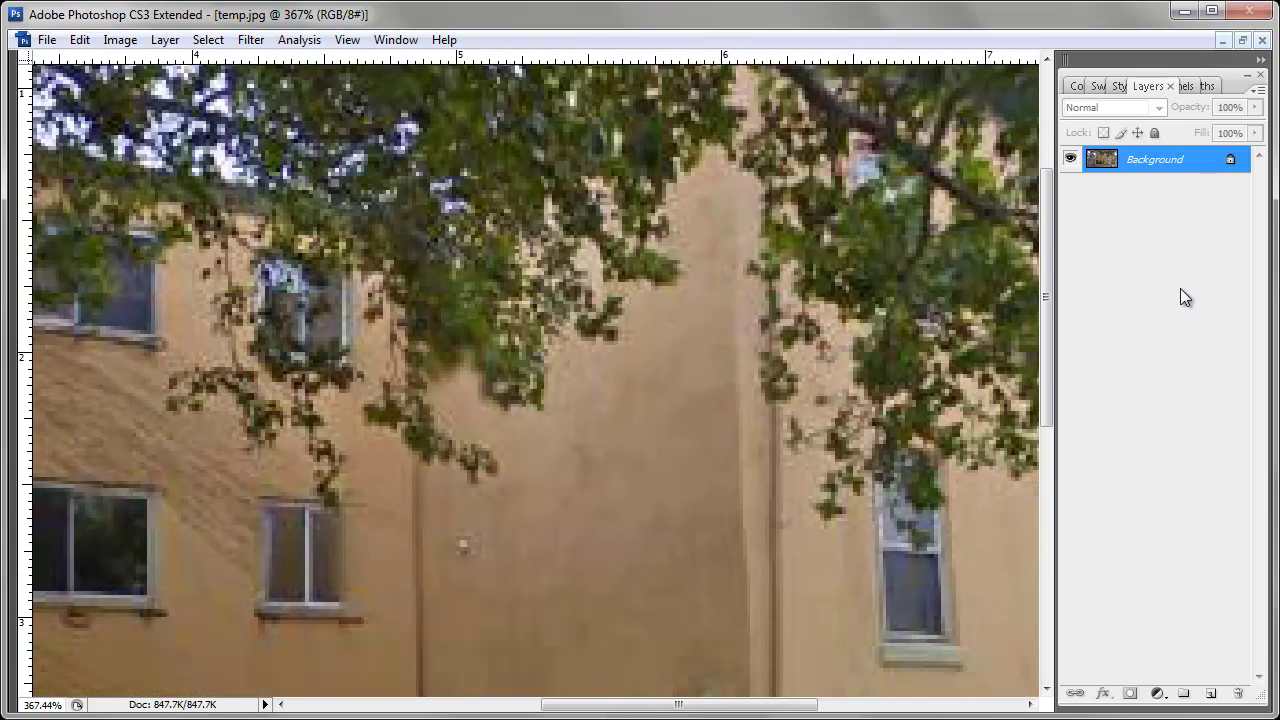
{"action": "key", "text": "Return"}
{"action": "left_click_drag", "start_coordinate": [666, 346], "coordinate": [650, 197]}
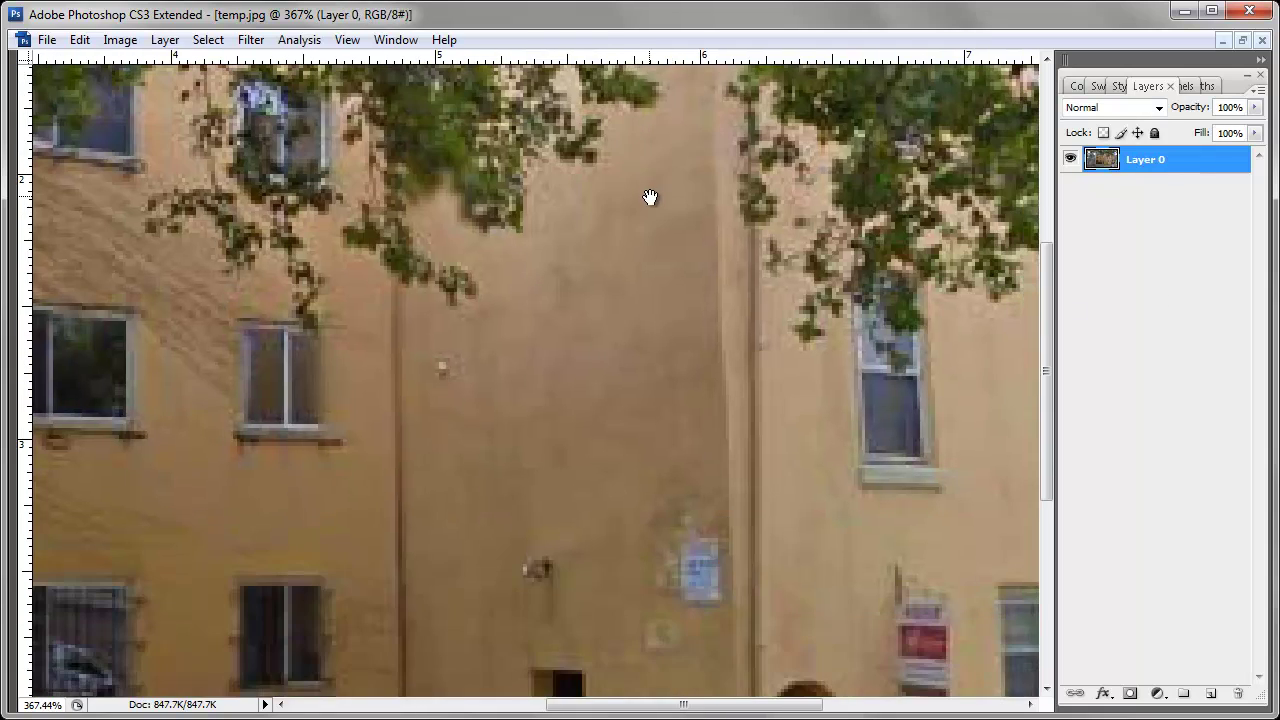
- Select a rectangle of clean tan wall below the leaves and copy it straight up over the foliage
{"action": "left_click_drag", "start_coordinate": [566, 303], "coordinate": [614, 417]}
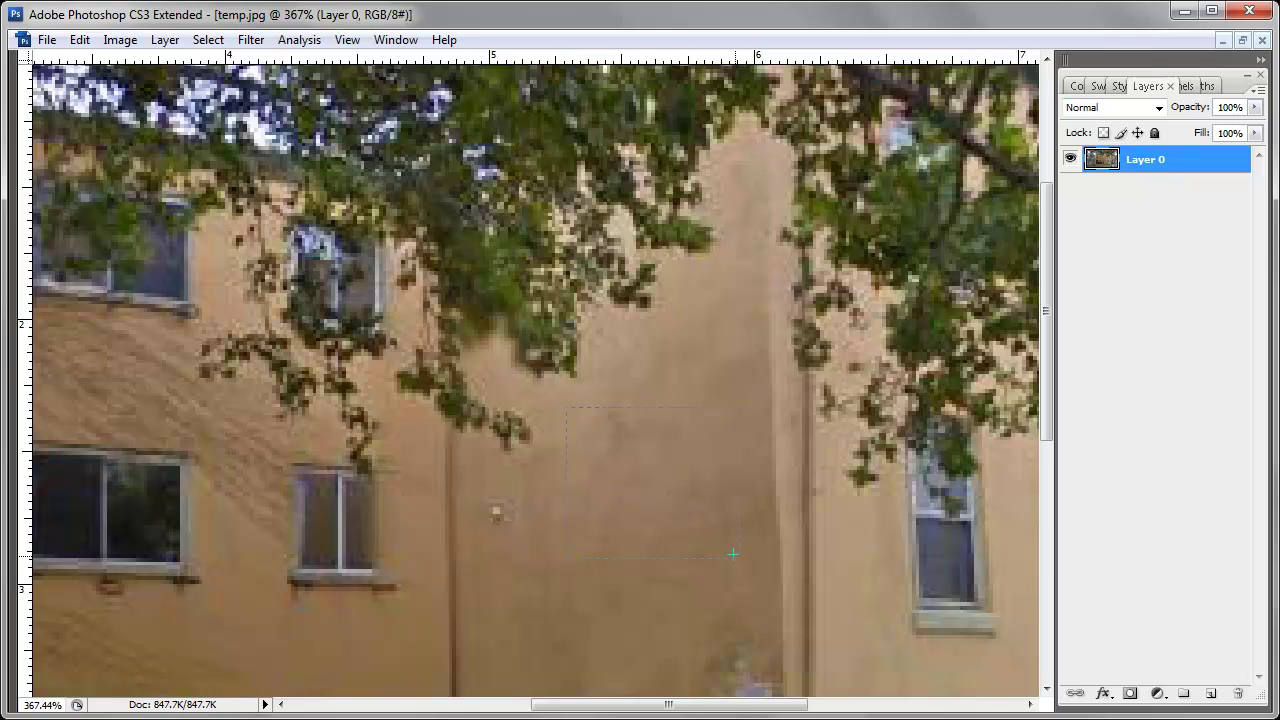
{"action": "left_click_drag", "start_coordinate": [741, 530], "coordinate": [688, 360]}
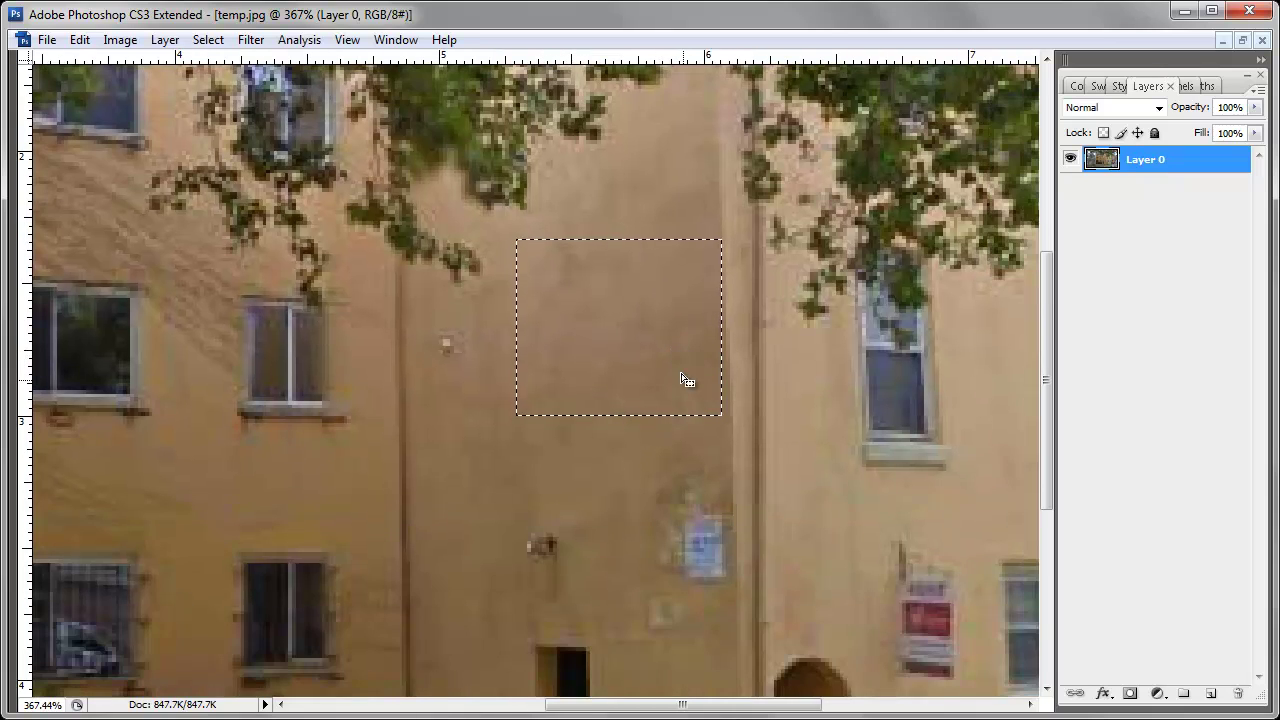
{"action": "left_click_drag", "start_coordinate": [660, 243], "coordinate": [689, 420]}
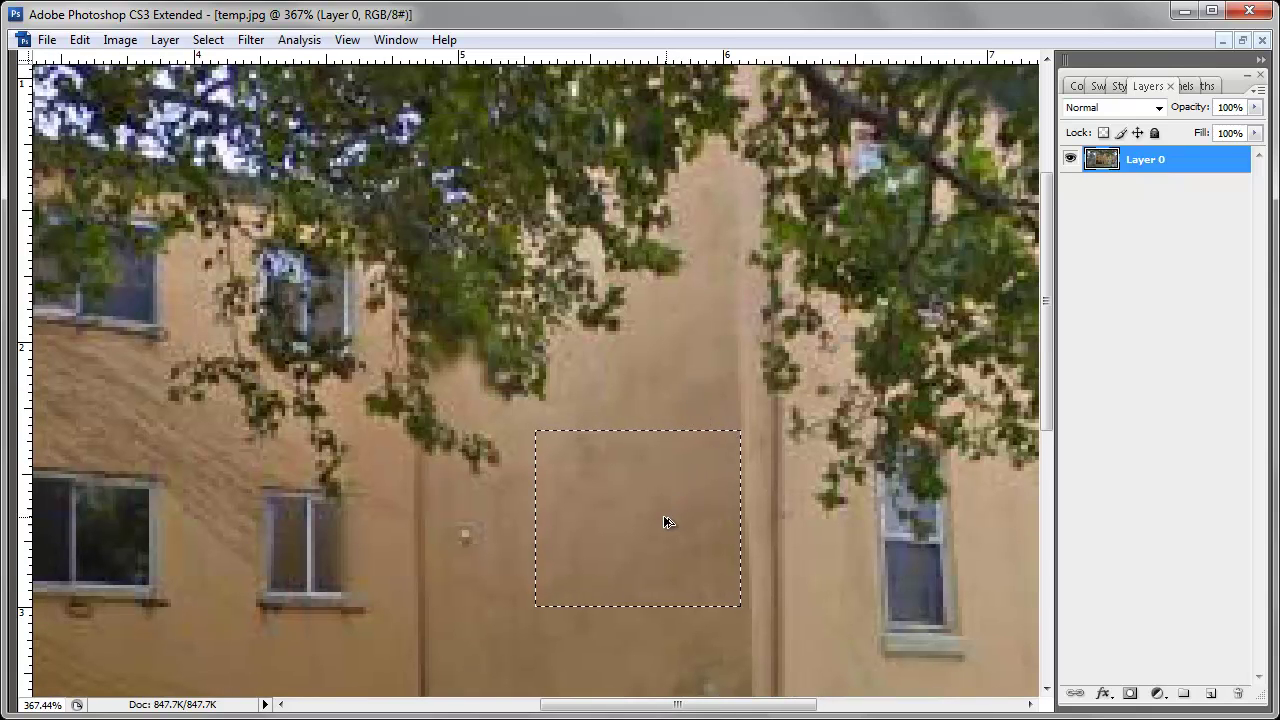
{"action": "left_click_drag", "start_coordinate": [666, 520], "coordinate": [677, 154], "text": "ctrl+alt"}
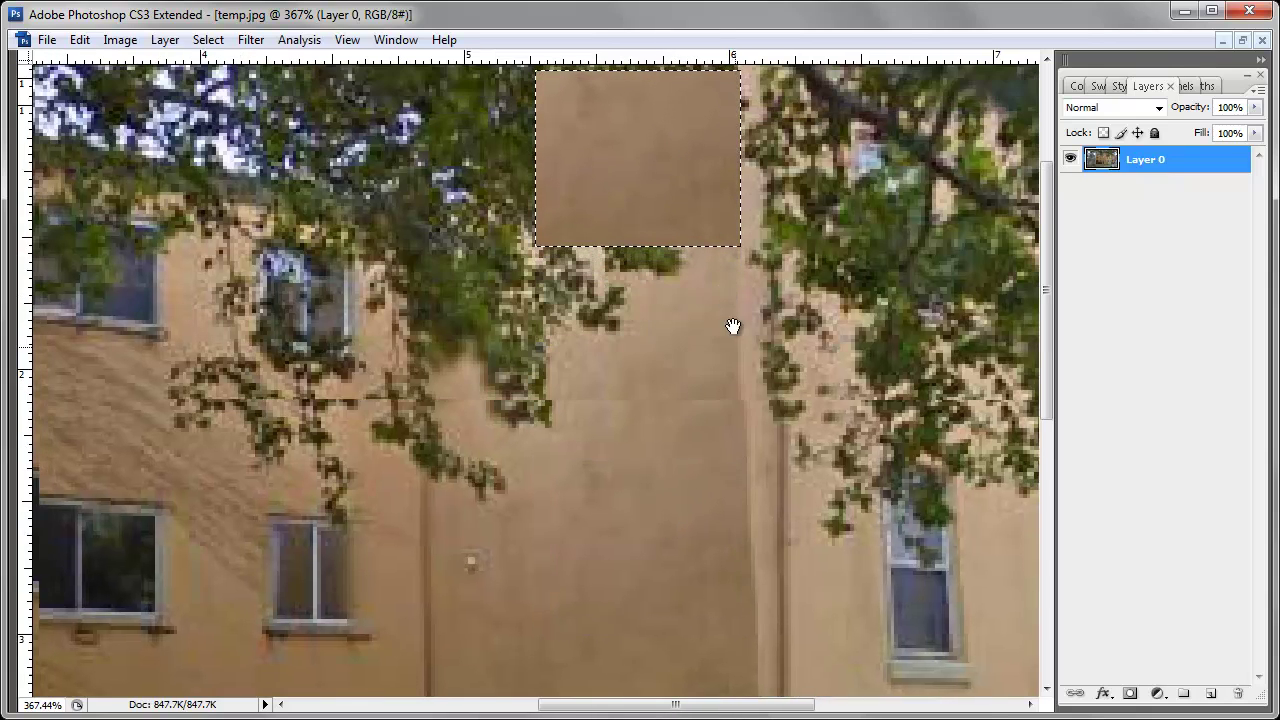
{"action": "left_click_drag", "start_coordinate": [722, 303], "coordinate": [760, 397]}
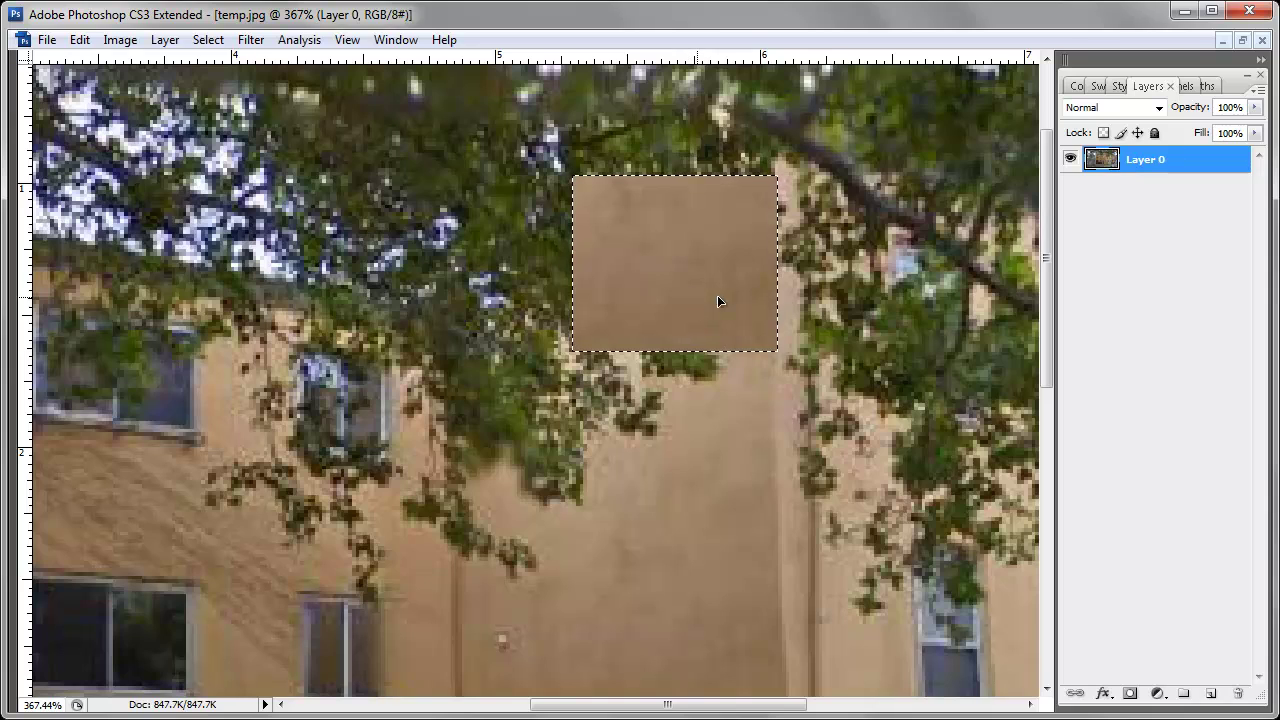
- Cut and paste the copied patch onto its own layer over the upper foliage, and duplicate it just below
{"action": "key", "text": "ctrl+x"}
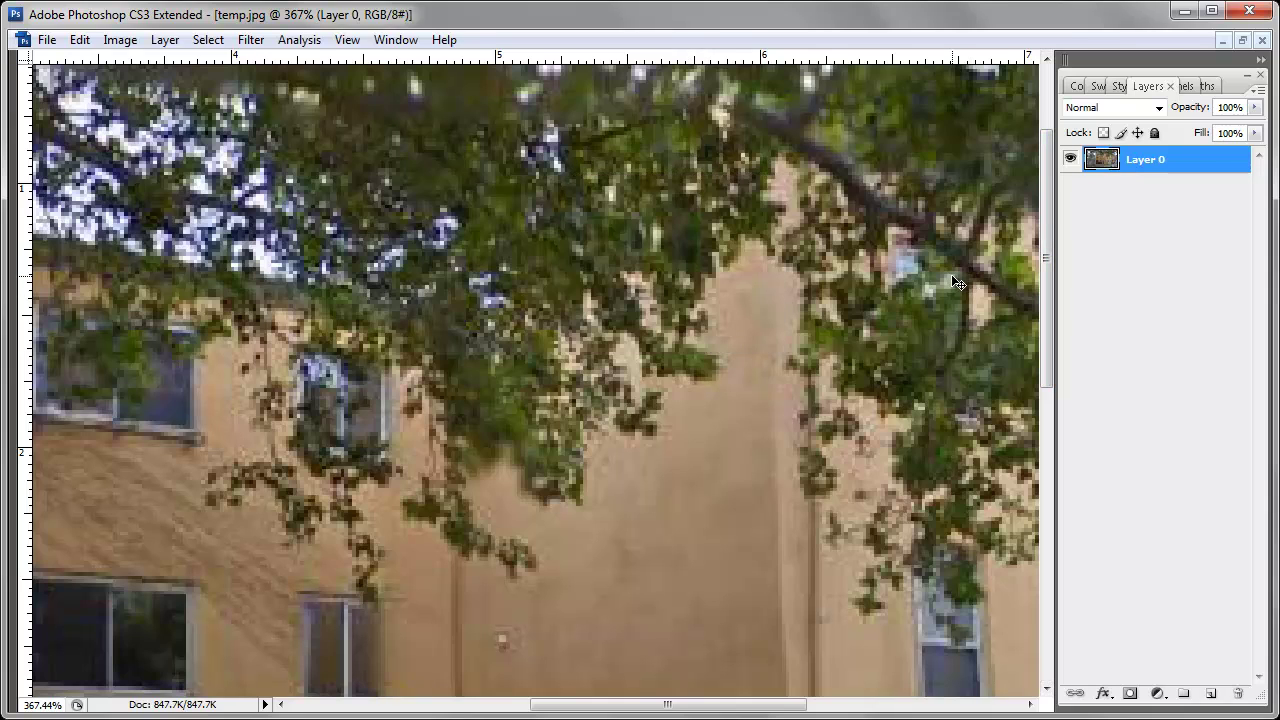
{"action": "key", "text": "ctrl+v"}
{"action": "left_click_drag", "start_coordinate": [569, 394], "coordinate": [705, 248]}
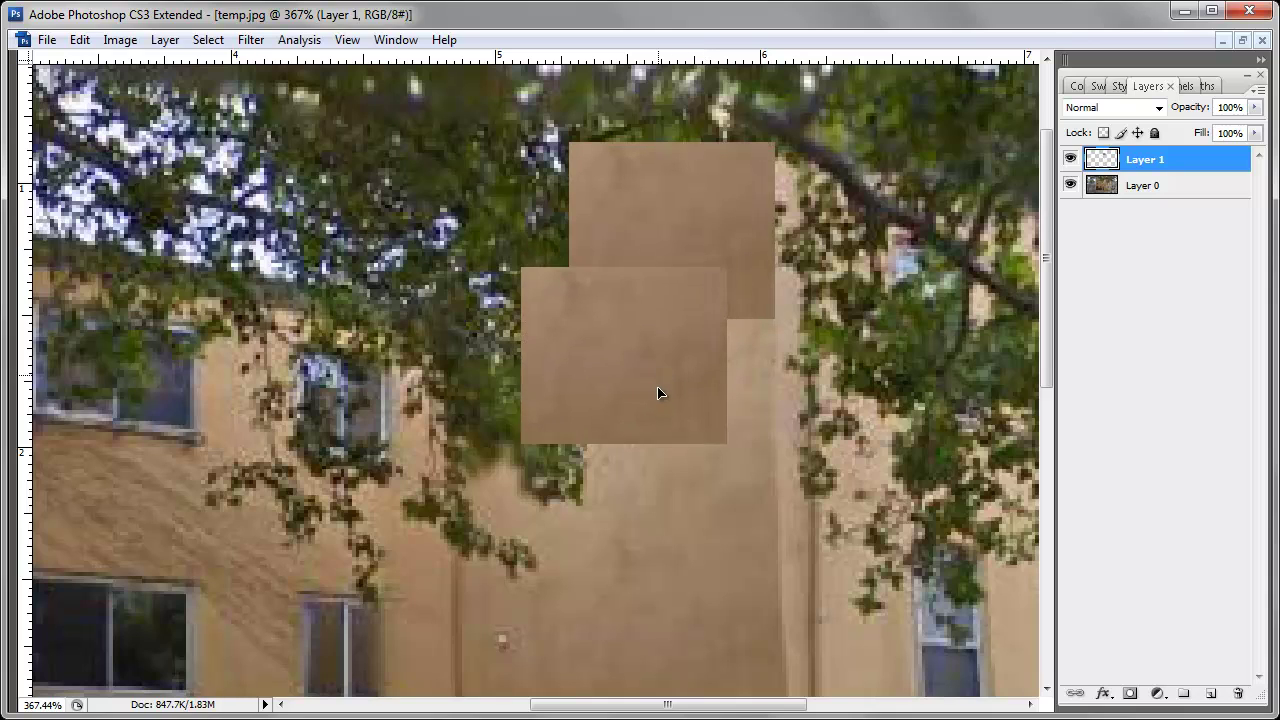
{"action": "left_click_drag", "start_coordinate": [657, 386], "coordinate": [669, 396], "text": "alt"}
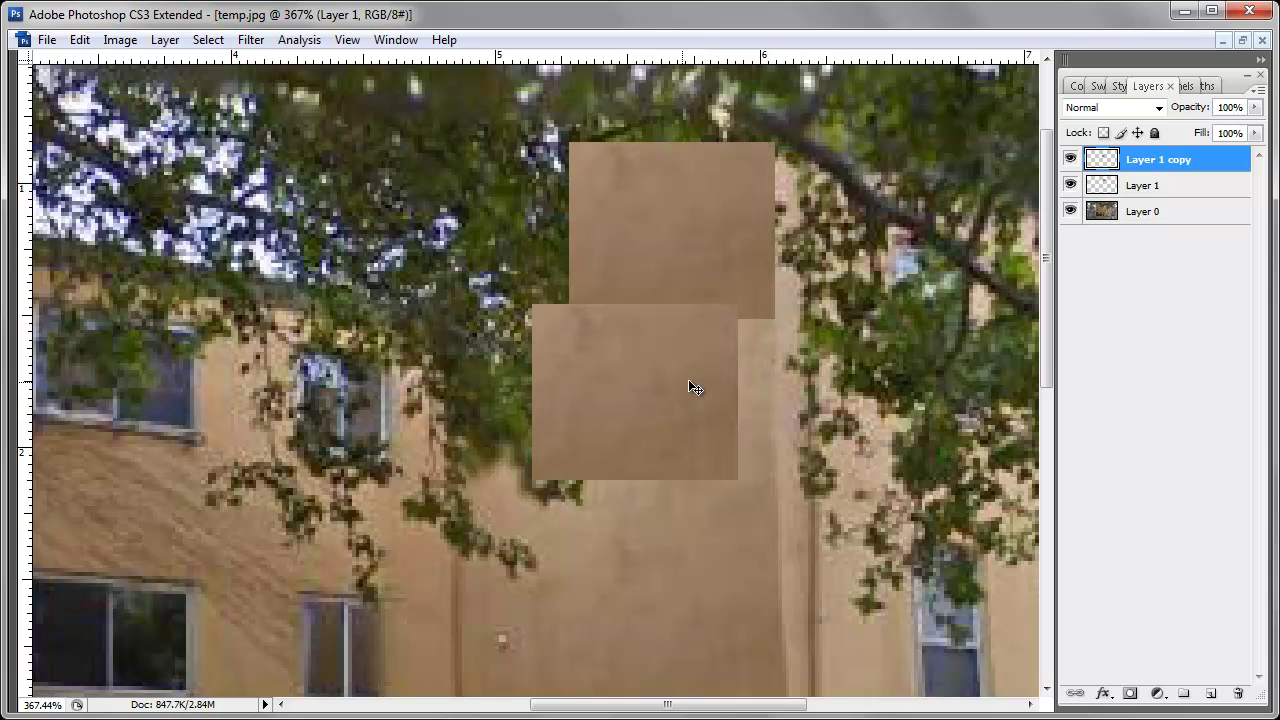
- Soften the duplicate patch's upper edge with a soft 65 px eraser, and align it directly beneath the first patch
{"action": "right_click", "coordinate": [684, 299]}
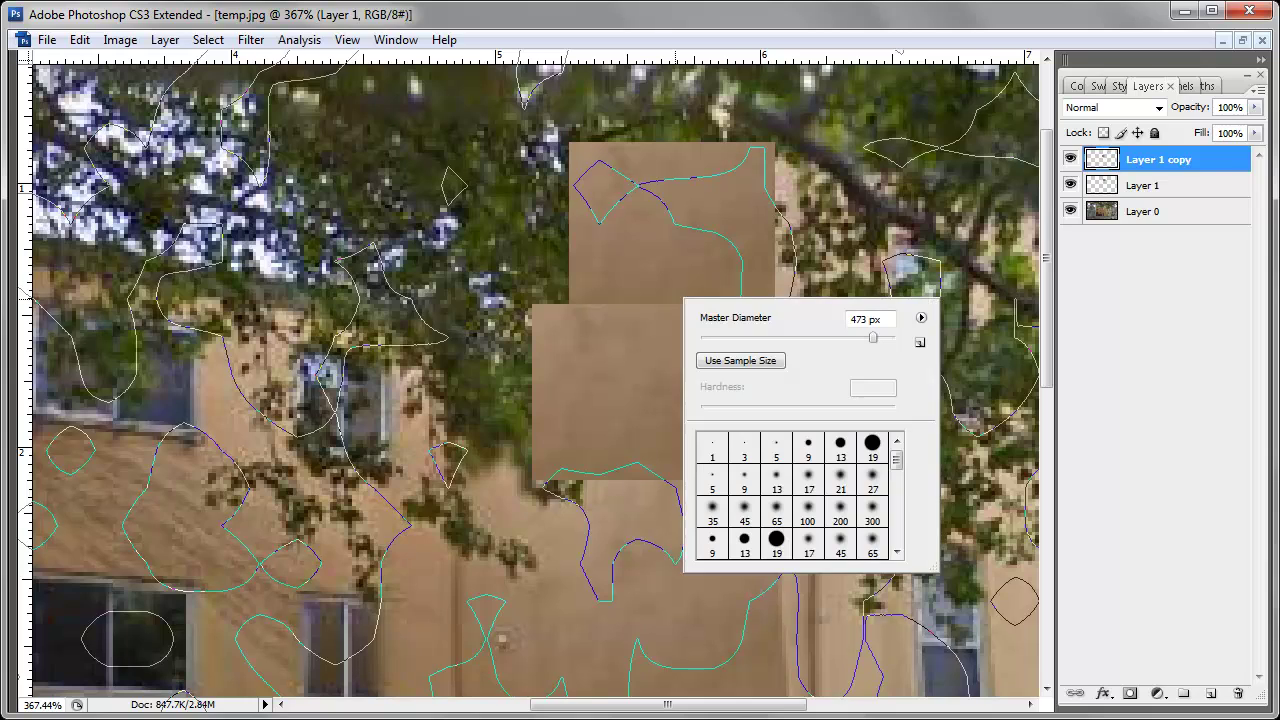
{"action": "double_click", "coordinate": [820, 521]}
{"action": "right_click", "coordinate": [718, 298]}
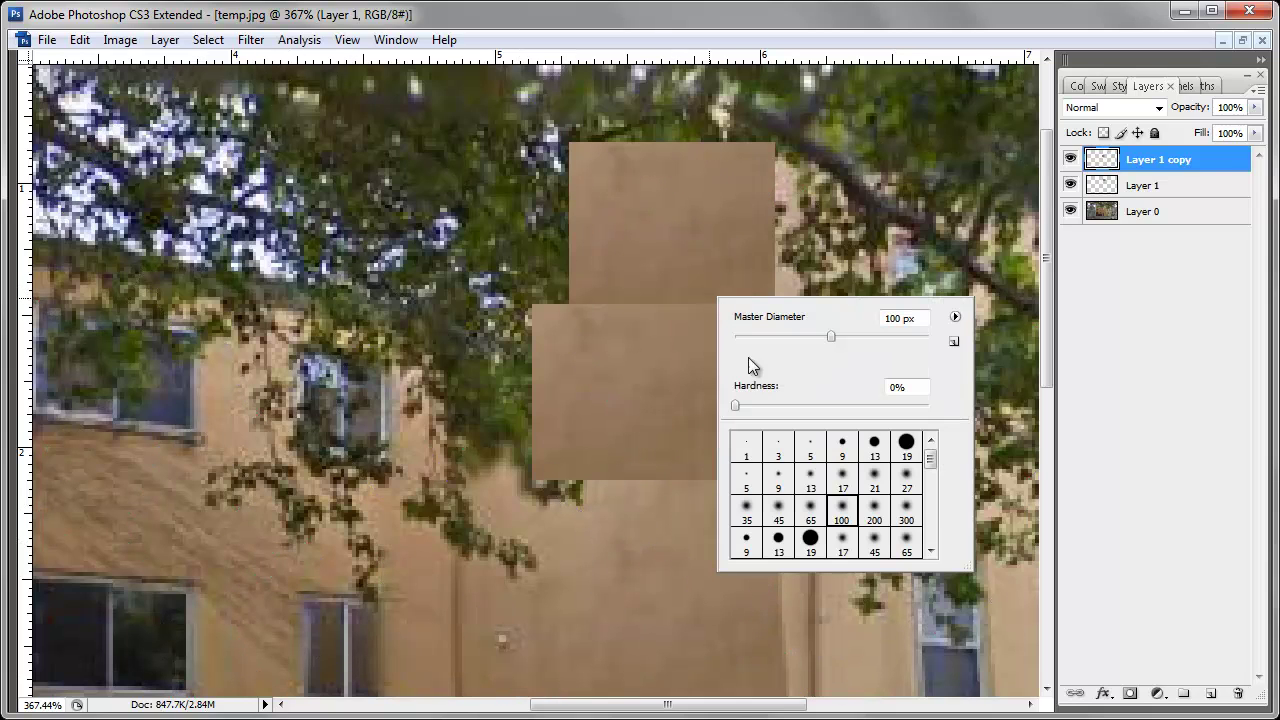
{"action": "double_click", "coordinate": [798, 519]}
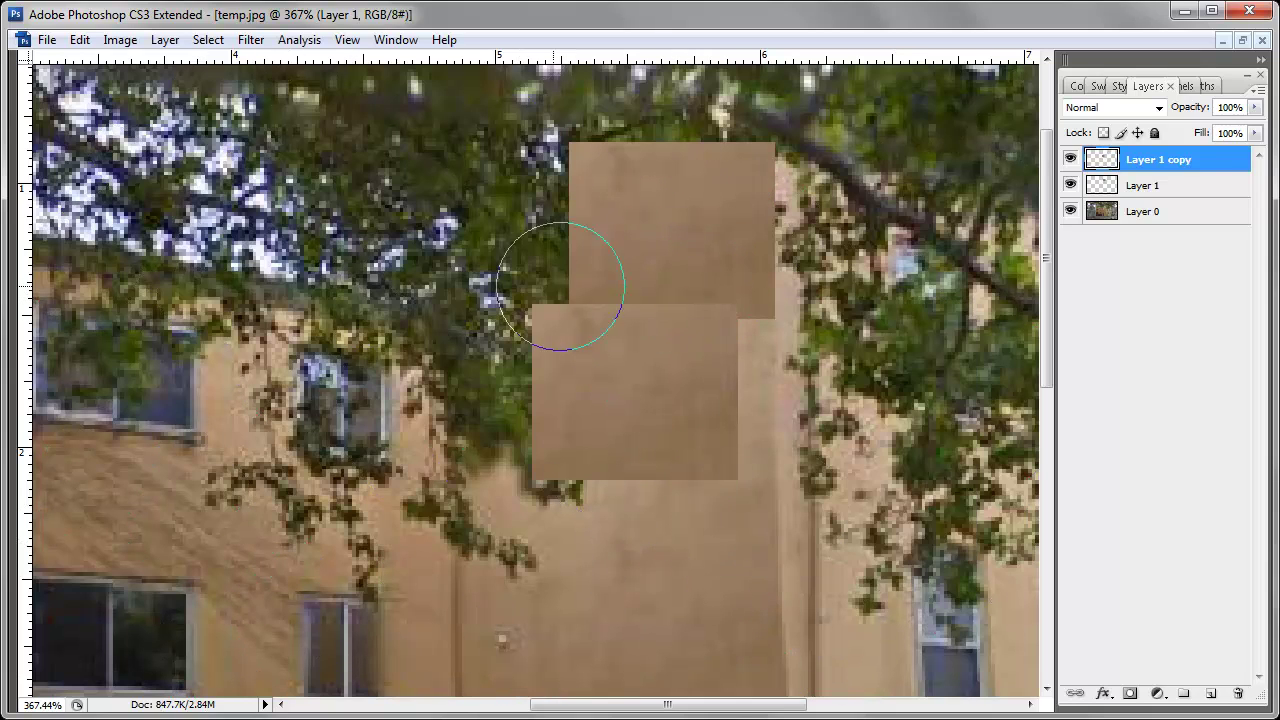
{"action": "mouse_move", "coordinate": [571, 286]}
{"action": "left_mouse_down"}
{"action": "mouse_move", "coordinate": [646, 257]}
{"action": "mouse_move", "coordinate": [816, 253]}
{"action": "left_mouse_up"}
{"action": "key", "text": "v"}
{"action": "left_click_drag", "start_coordinate": [660, 434], "coordinate": [692, 364]}
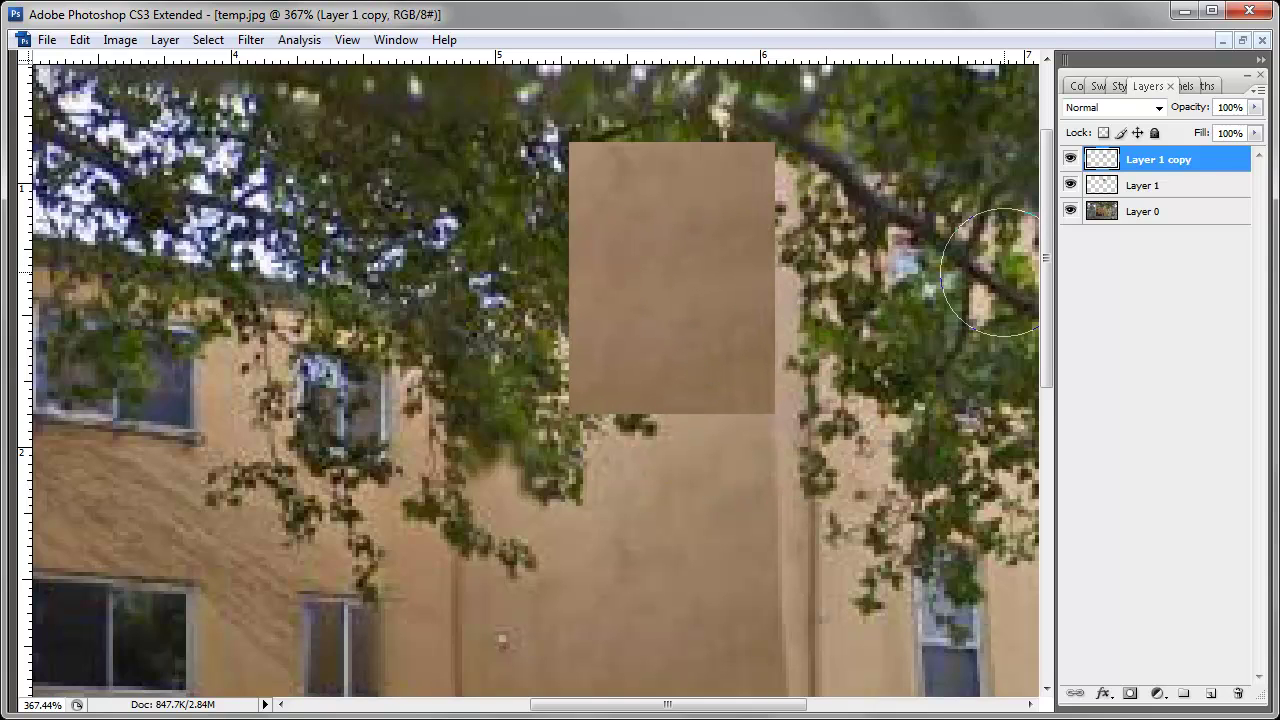
- Merge the duplicate patch into the first patch's layer, and softly erase the merged patch's upper right edge
{"action": "key", "text": "ctrl+e"}
{"action": "key", "text": "e"}
{"action": "left_click_drag", "start_coordinate": [829, 129], "coordinate": [837, 337]}
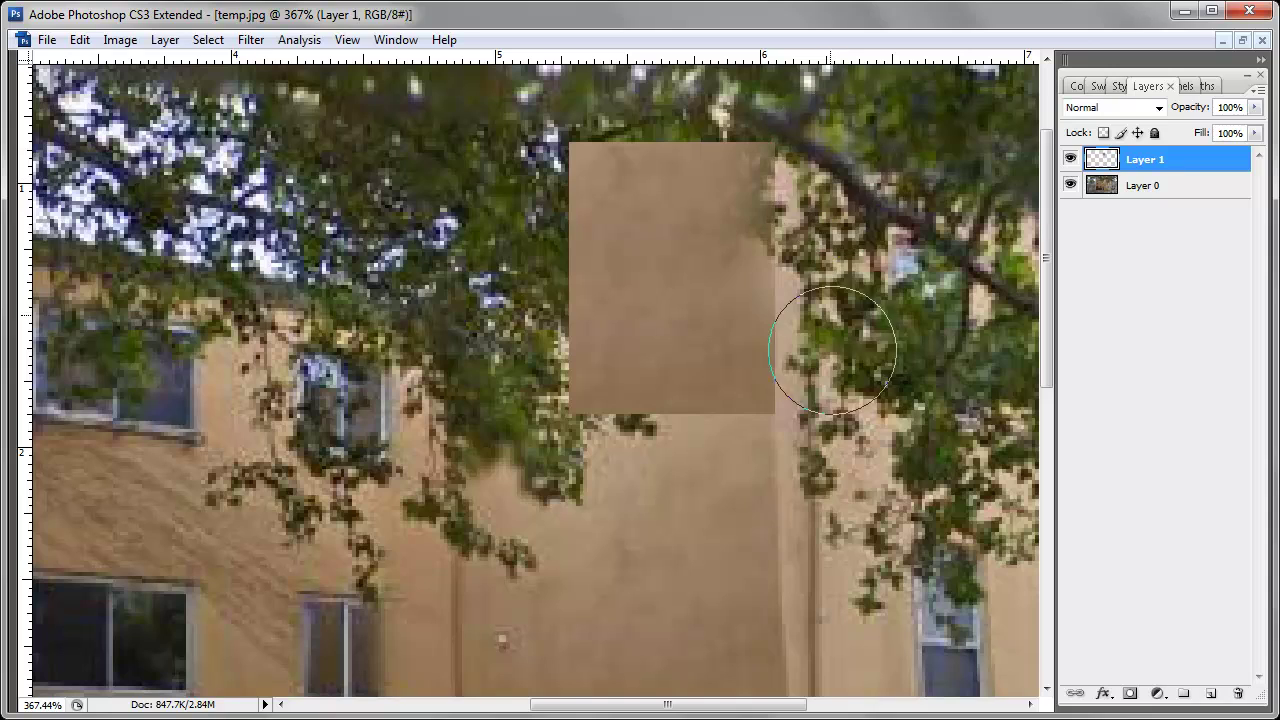
- Duplicate the merged wall patch twice over the foliage to its left, overlapping vertically, and merge the two copies
{"action": "key", "text": "v"}
{"action": "left_click_drag", "start_coordinate": [666, 415], "coordinate": [545, 536], "text": "alt"}
{"action": "left_click_drag", "start_coordinate": [558, 395], "coordinate": [558, 482], "text": "alt"}
{"action": "key", "text": "e"}
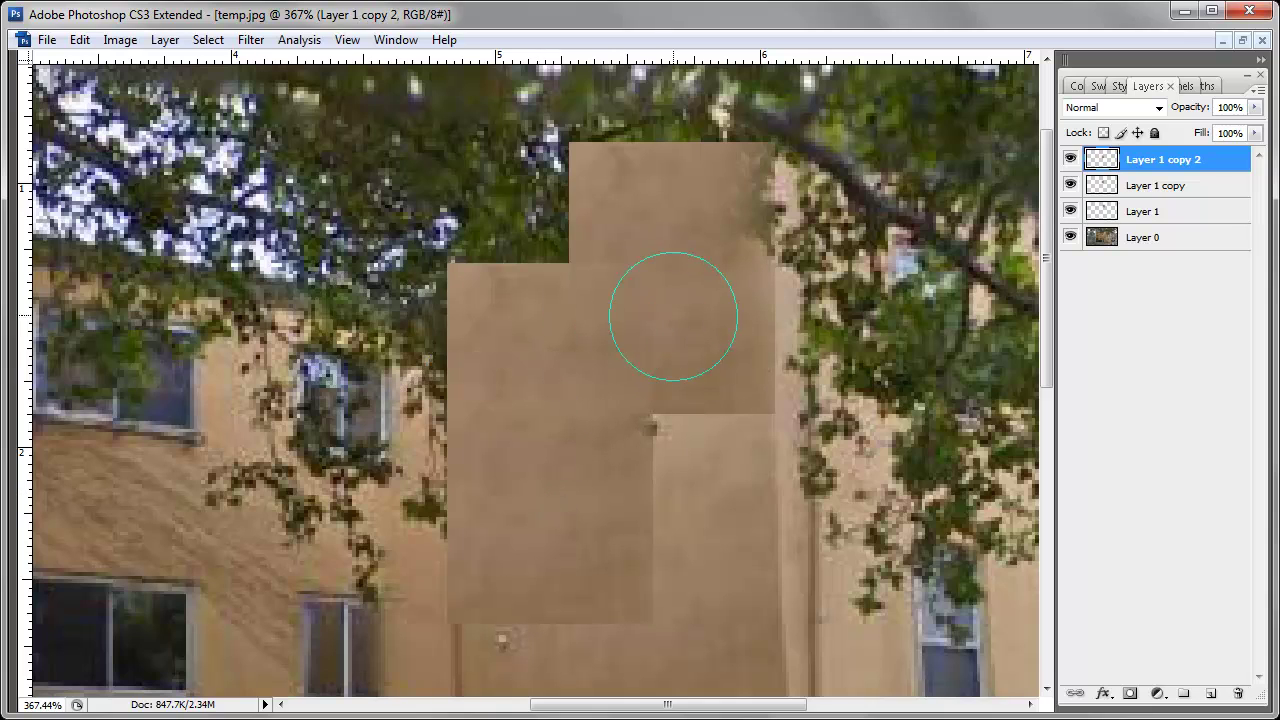
{"action": "key", "text": "ctrl+z"}
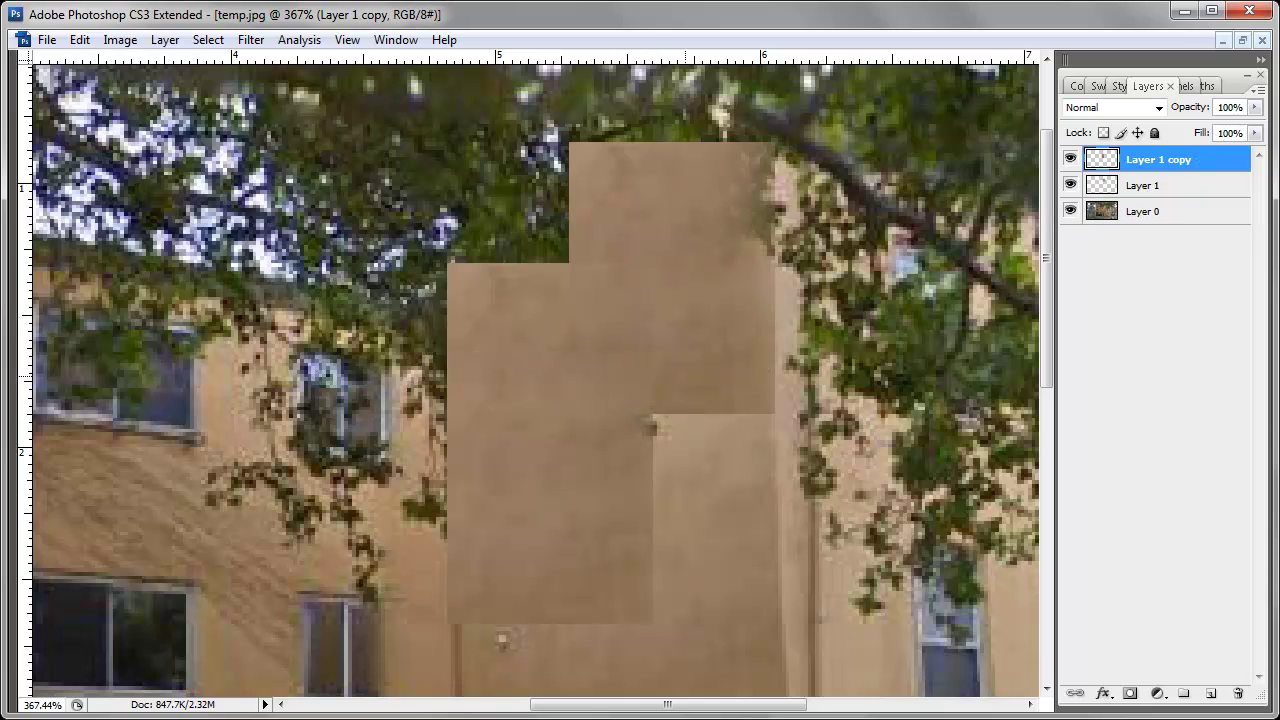
- Duplicate the wall patch onto the uncovered wall beside its lower right edge, and softly erase the duplicate's lower edge
{"action": "scroll", "coordinate": [705, 440], "scroll_direction": "down", "scroll_amount": 3}
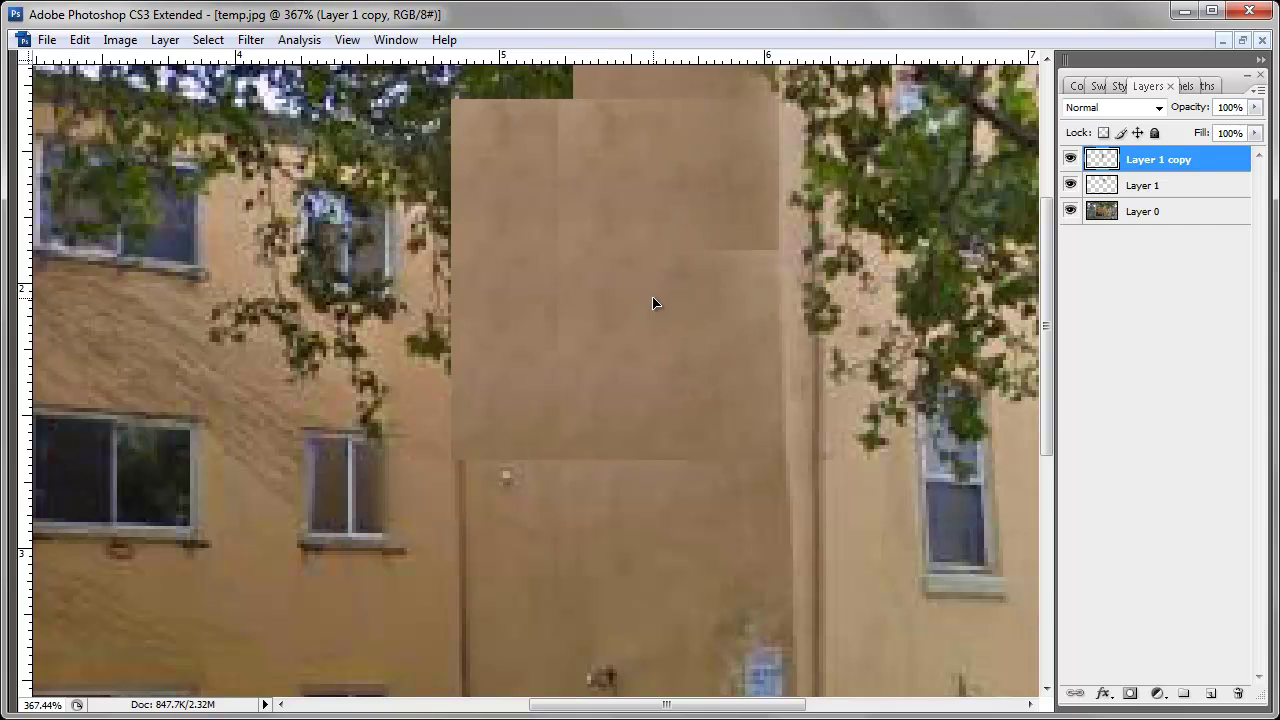
{"action": "key", "text": "ctrl+j"}
{"action": "left_click_drag", "start_coordinate": [591, 509], "coordinate": [531, 621]}
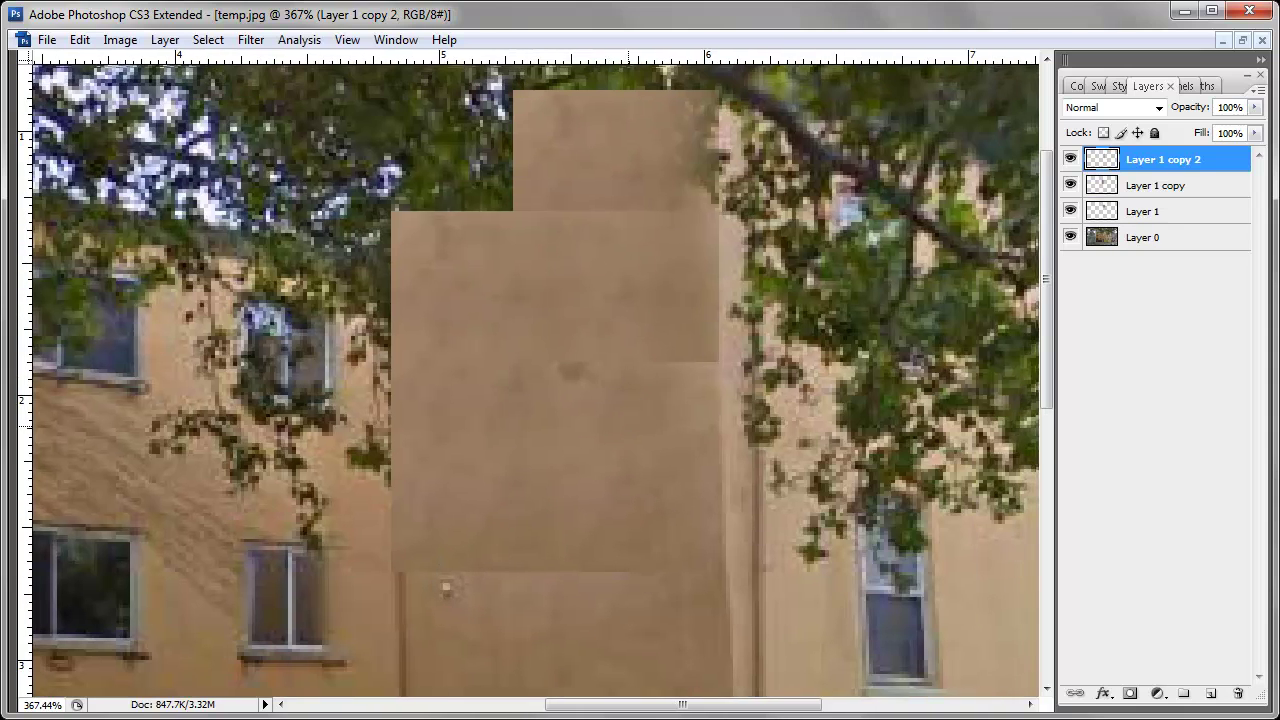
{"action": "key", "text": "ctrl+z"}
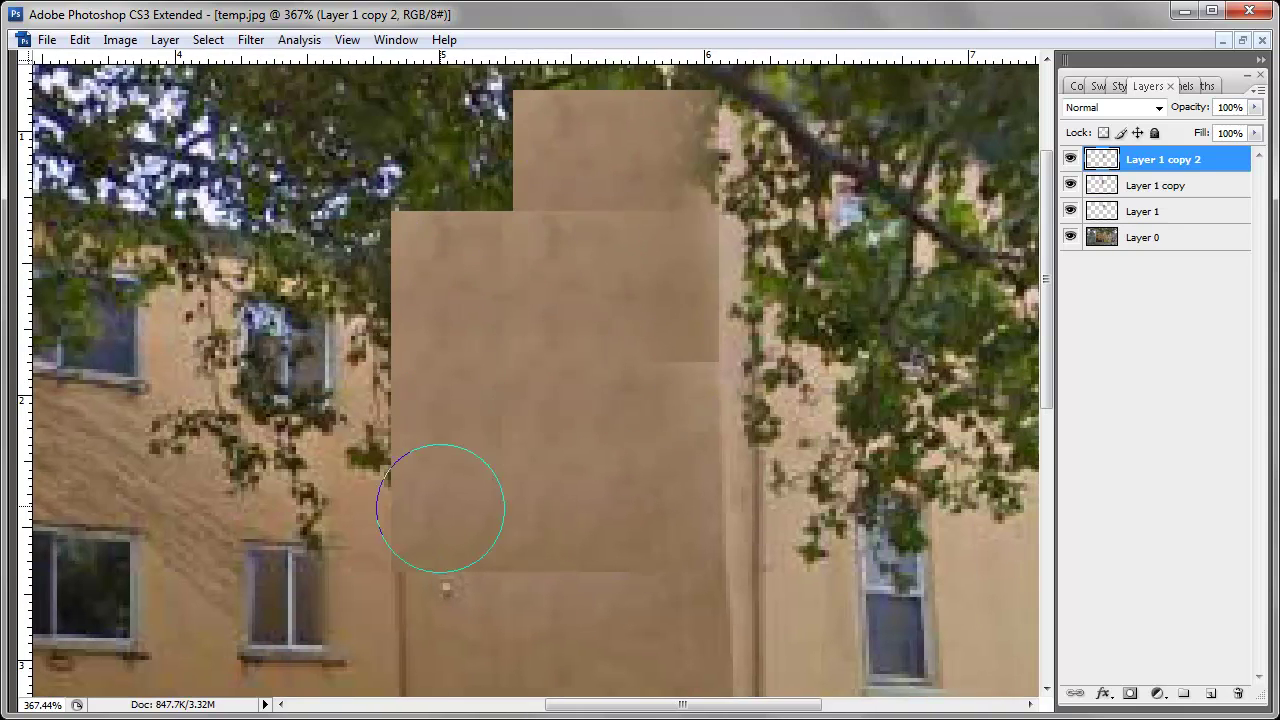
{"action": "left_click_drag", "start_coordinate": [614, 239], "coordinate": [684, 288]}
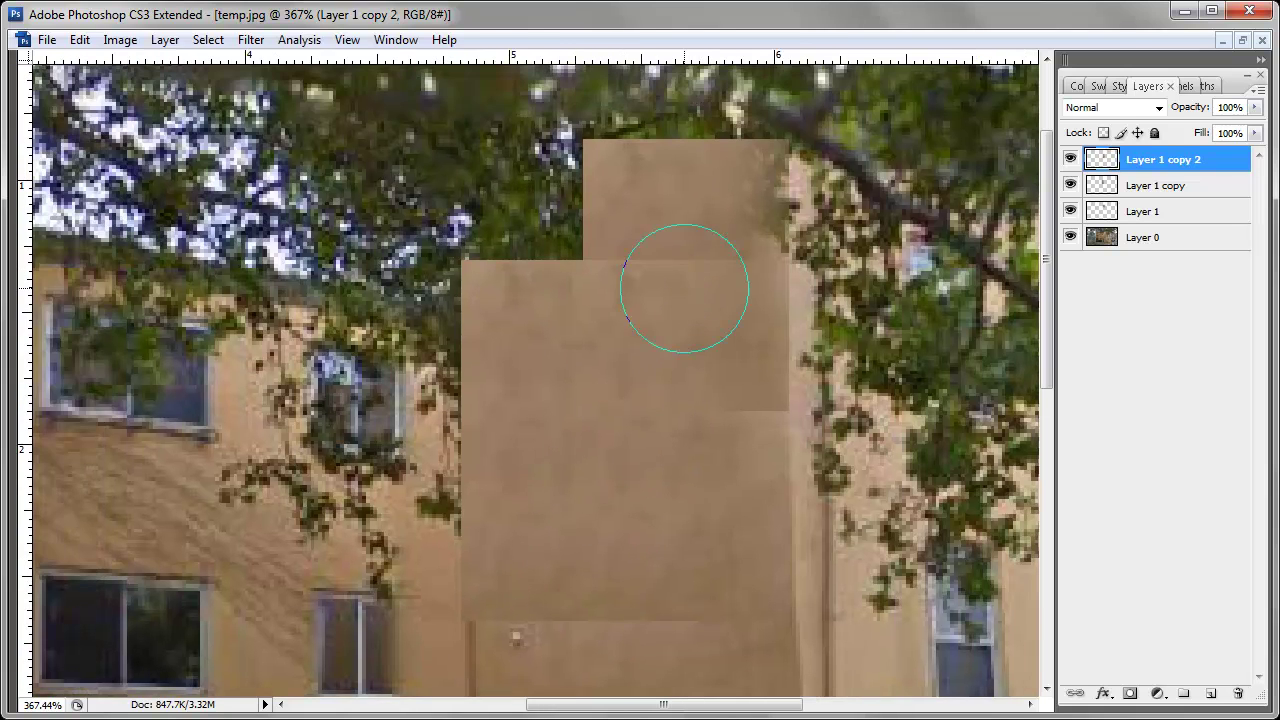
{"action": "scroll", "coordinate": [623, 363], "scroll_direction": "down", "scroll_amount": 5}
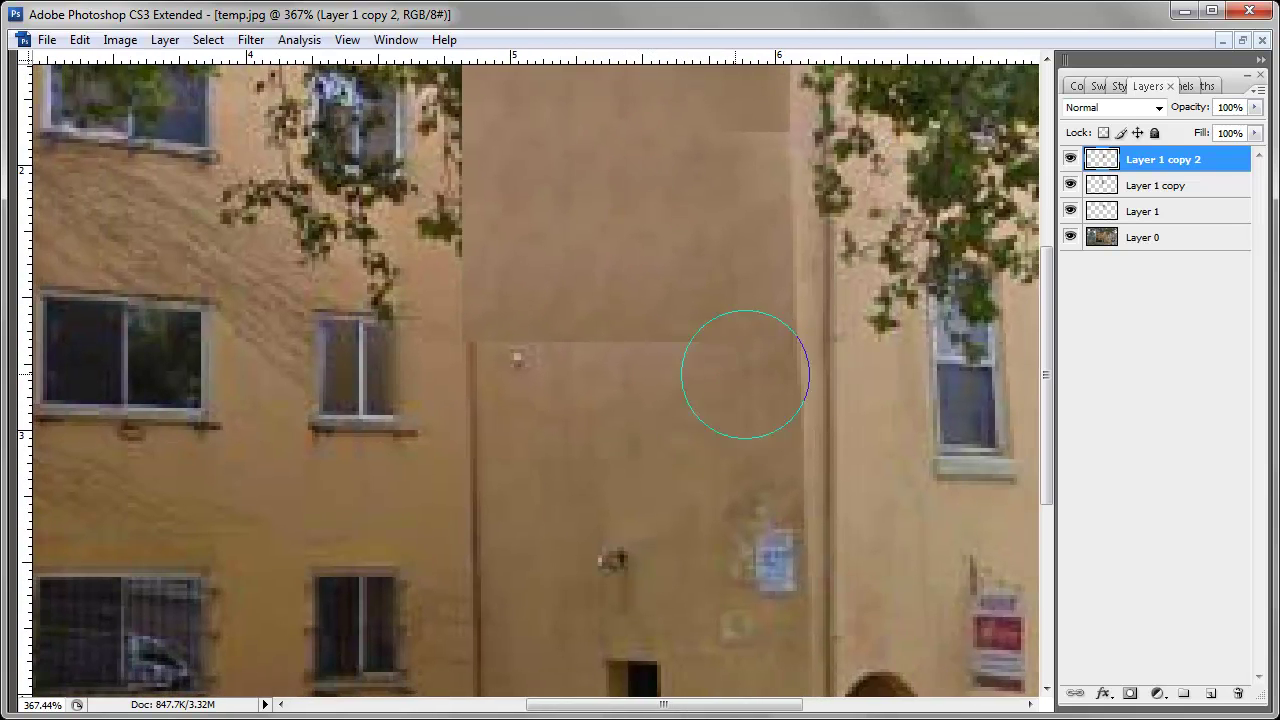
- Merge the patch copies down into Layer 1
{"action": "key", "text": "ctrl+e"}
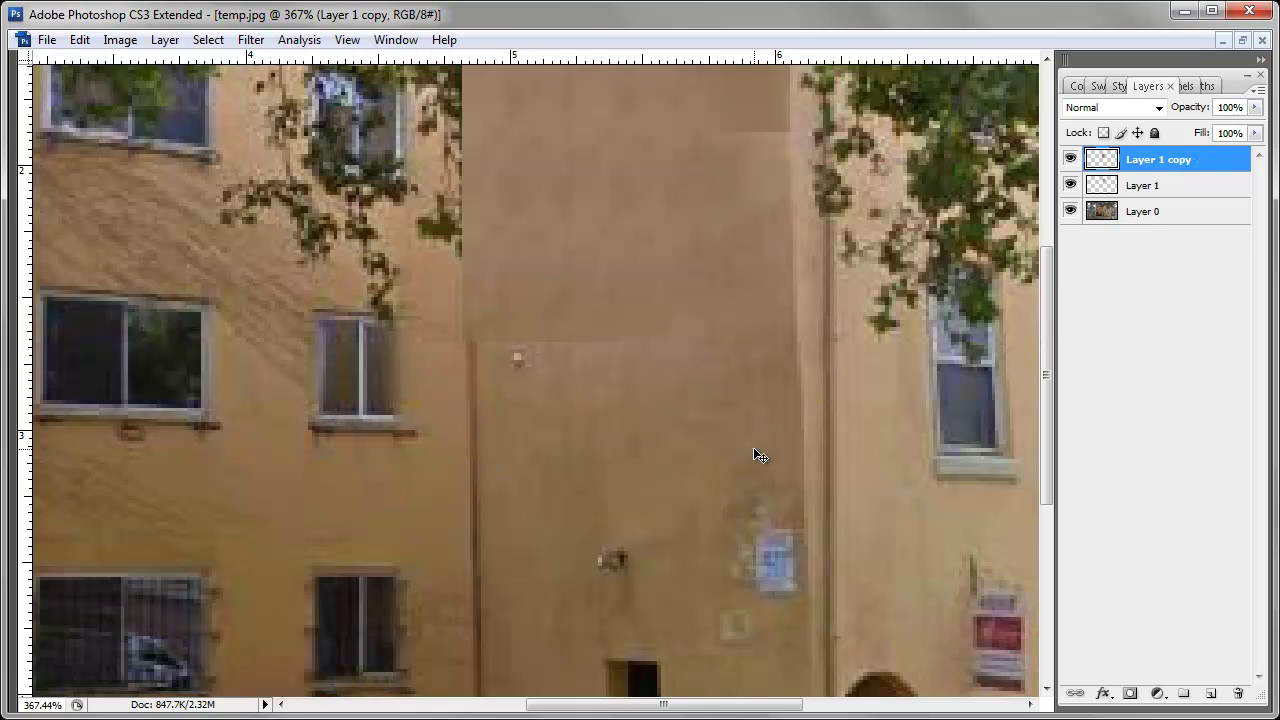
{"action": "key", "text": "Delete"}
{"action": "left_click_drag", "start_coordinate": [668, 283], "coordinate": [696, 383]}
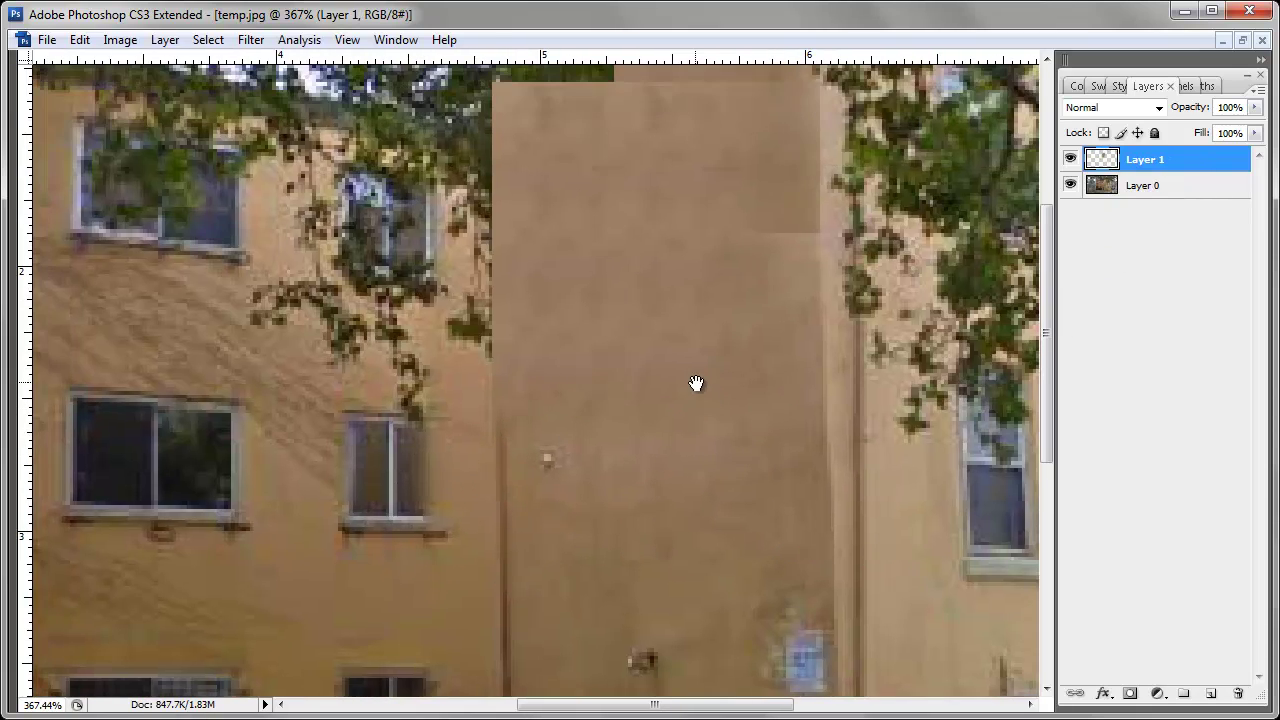
- Copy a slanted four-sided band of clean tower wall from Layer 0 to a new layer, placing it above Layer 1 at the tower's top
{"action": "scroll", "coordinate": [691, 371], "scroll_direction": "down", "scroll_amount": 3}
{"action": "scroll", "coordinate": [683, 365], "scroll_direction": "down", "scroll_amount": 5, "text": "alt"}
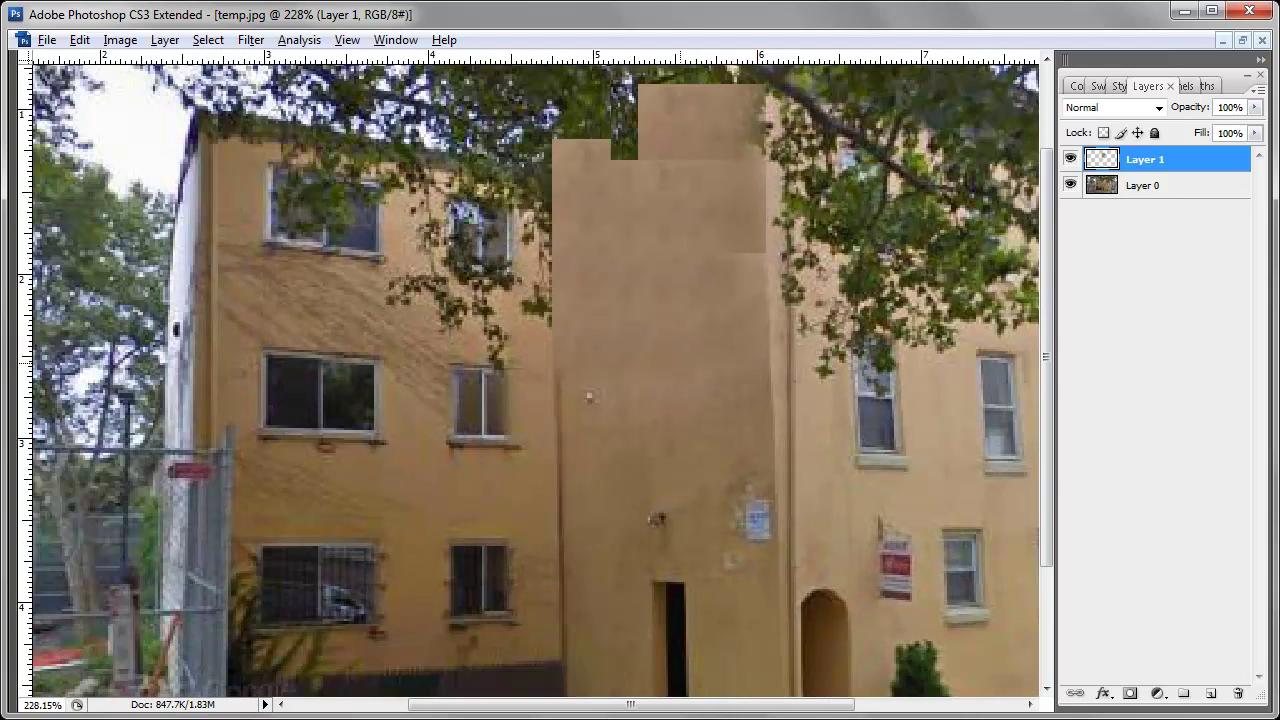
{"action": "scroll", "coordinate": [693, 344], "scroll_direction": "down", "scroll_amount": 1, "text": "alt"}
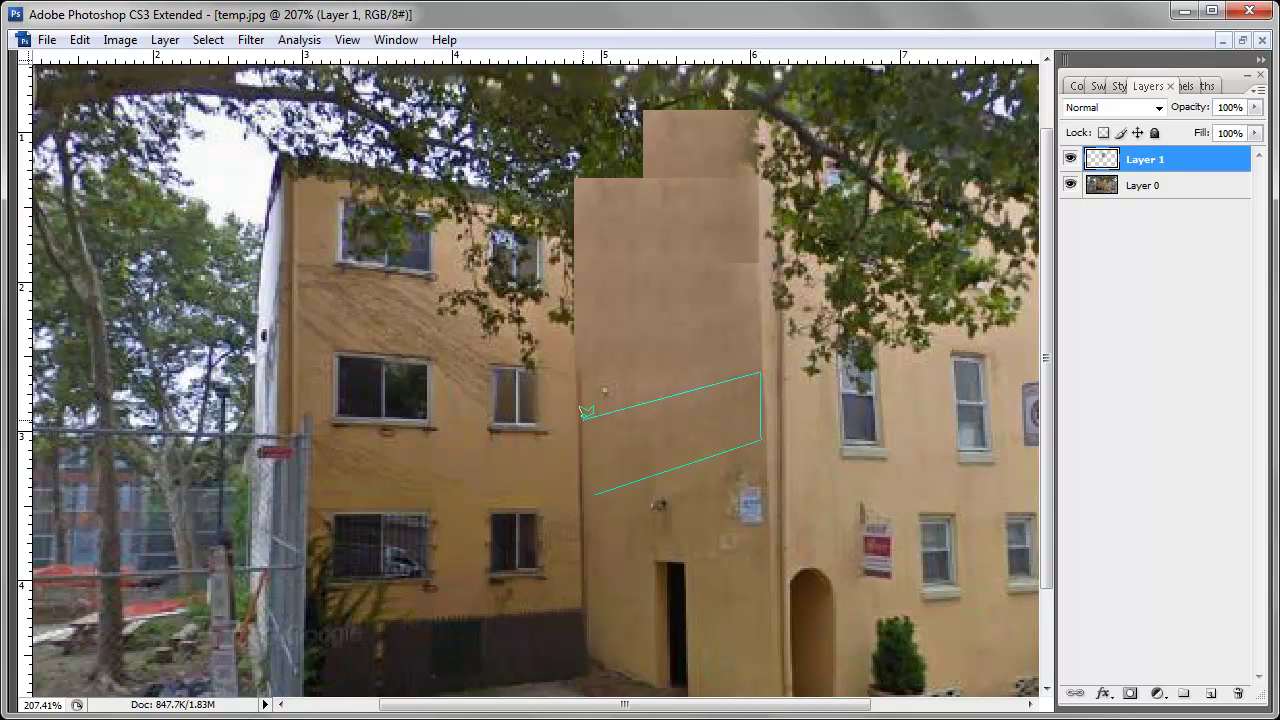
{"action": "left_click", "coordinate": [585, 493]}
{"action": "left_click", "coordinate": [1141, 194]}
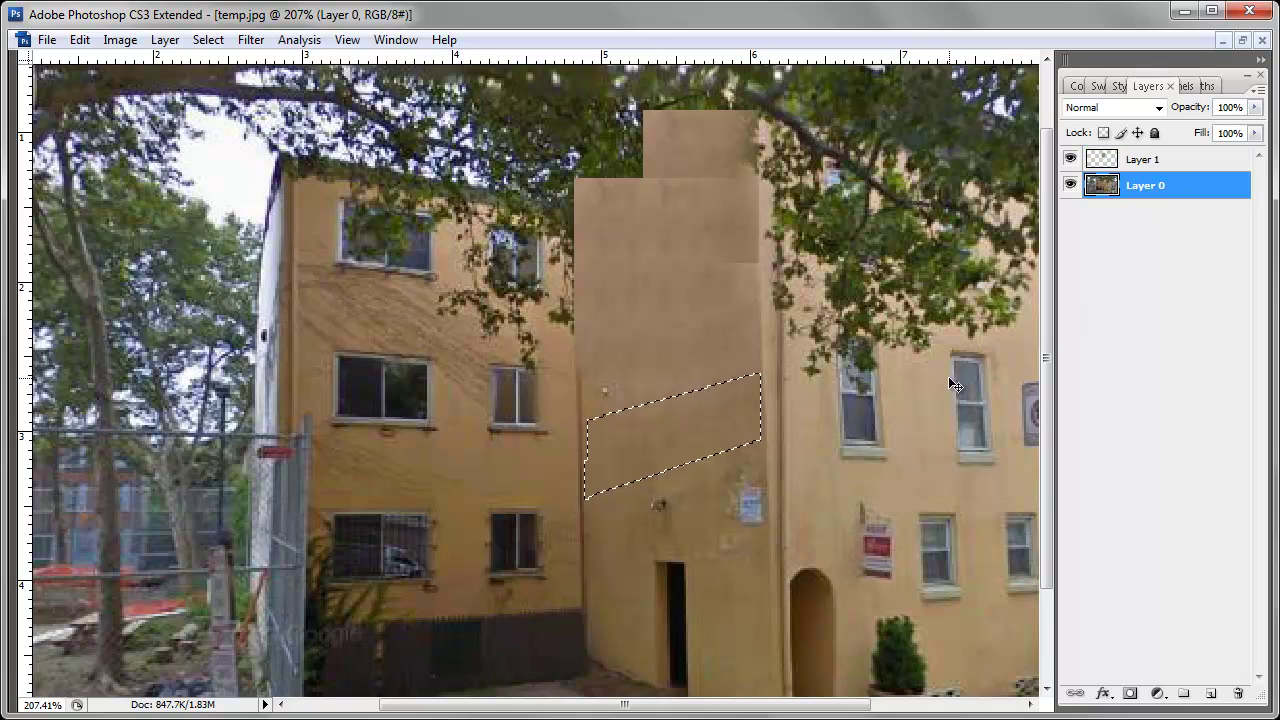
{"action": "key", "text": "ctrl+j"}
{"action": "left_click_drag", "start_coordinate": [644, 456], "coordinate": [633, 193]}
{"action": "left_click_drag", "start_coordinate": [1176, 194], "coordinate": [1170, 154]}
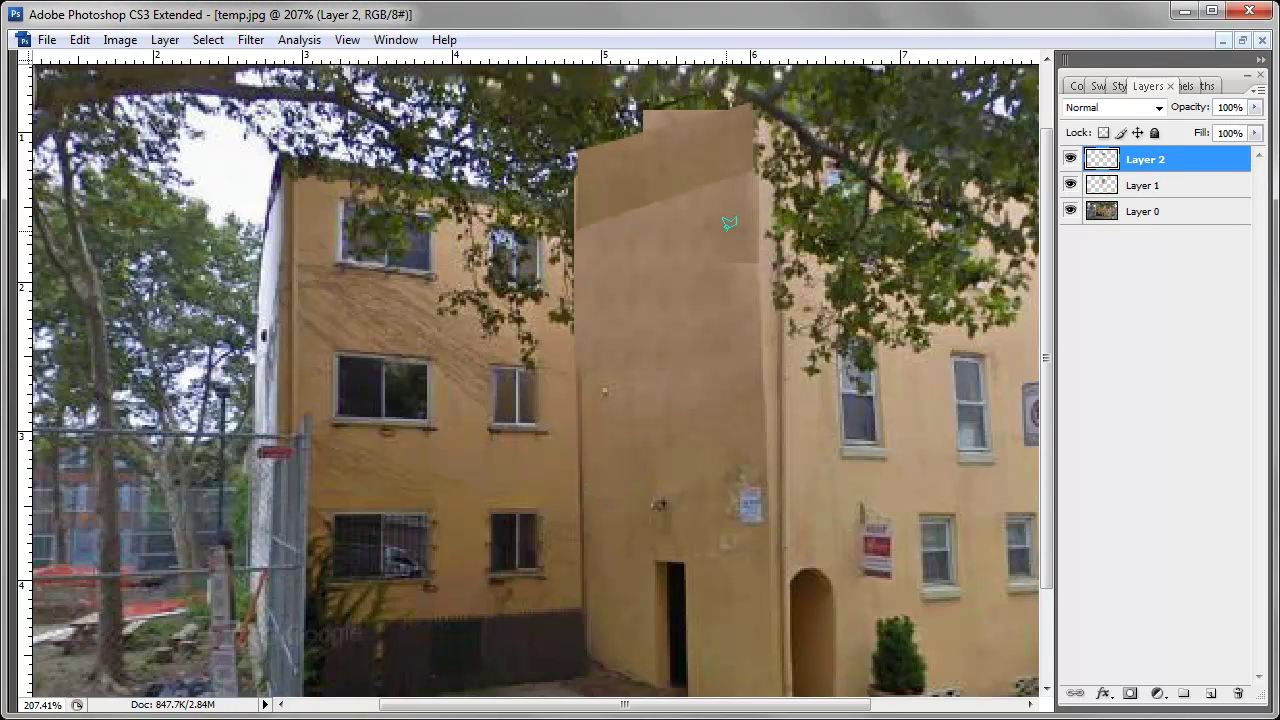
- Raise the slanted patch slightly and widen it with Free Transform to span the tower's full width
{"action": "mouse_move", "coordinate": [660, 184]}
{"action": "left_mouse_down"}
{"action": "mouse_move", "coordinate": [656, 160]}
{"action": "mouse_move", "coordinate": [660, 170]}
{"action": "left_mouse_up"}
{"action": "key", "text": "ctrl+t"}
{"action": "left_click_drag", "start_coordinate": [752, 149], "coordinate": [768, 151]}
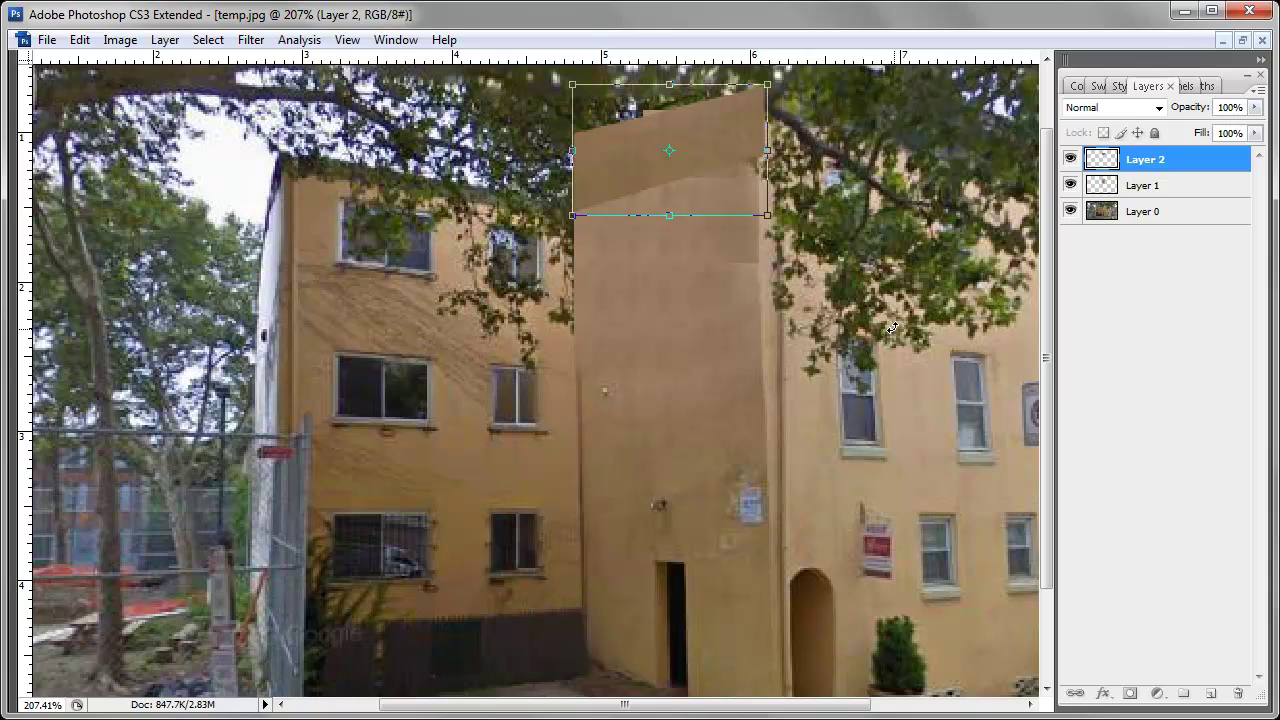
{"action": "key", "text": "Return"}
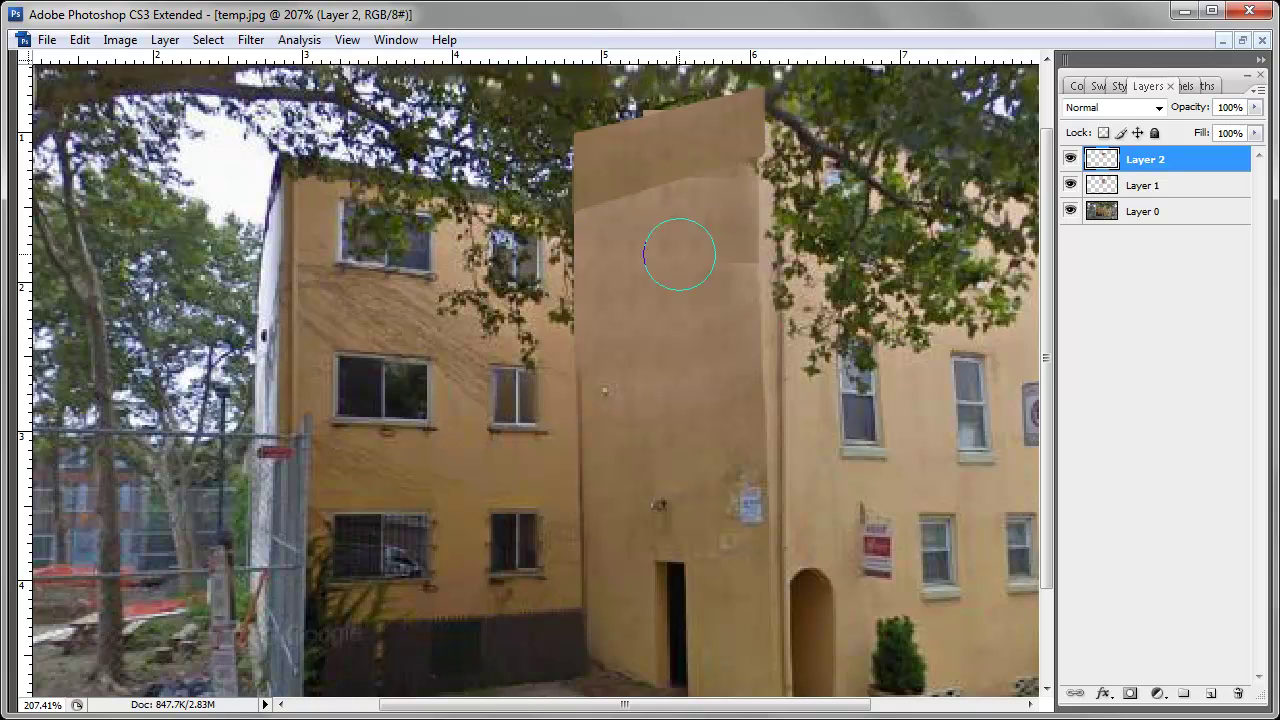
- Blend the slanted patch's lower edge into the wall with a soft 35 px eraser, and overlap it with a shifted duplicate
{"action": "left_click_drag", "start_coordinate": [547, 245], "coordinate": [693, 195]}
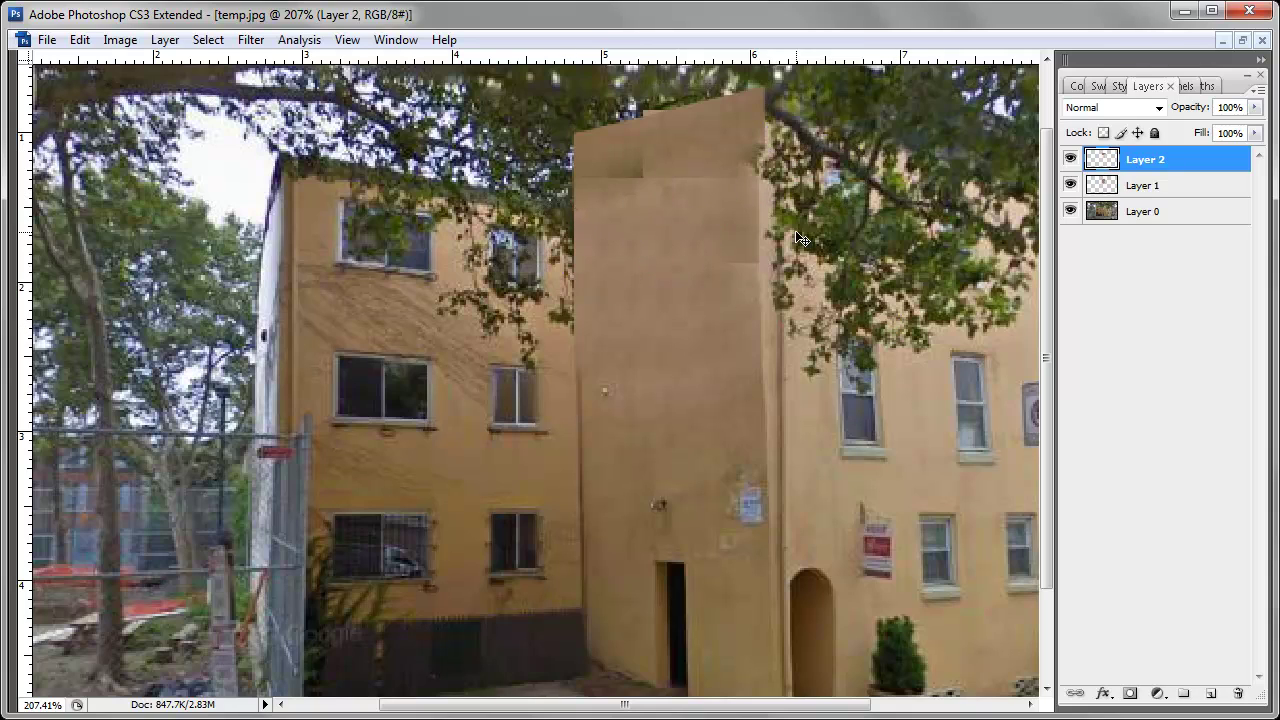
{"action": "key", "text": "ctrl+z"}
{"action": "right_click", "coordinate": [826, 260]}
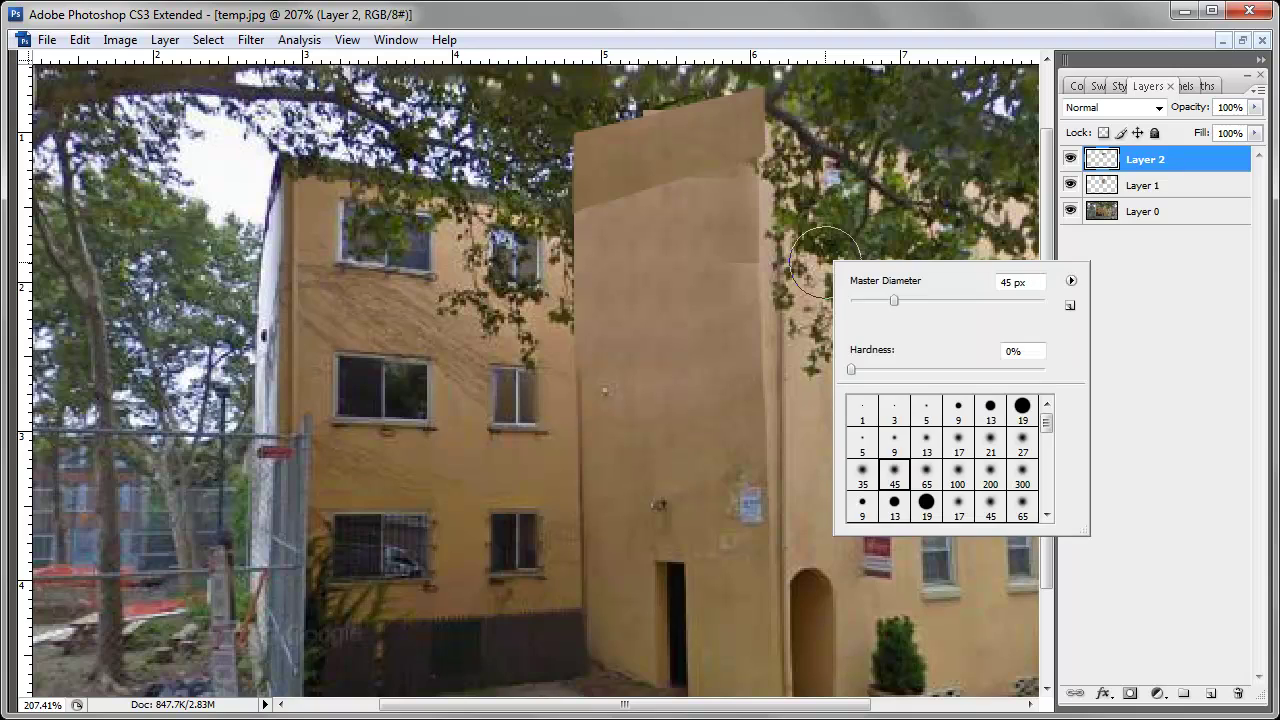
{"action": "double_click", "coordinate": [866, 484]}
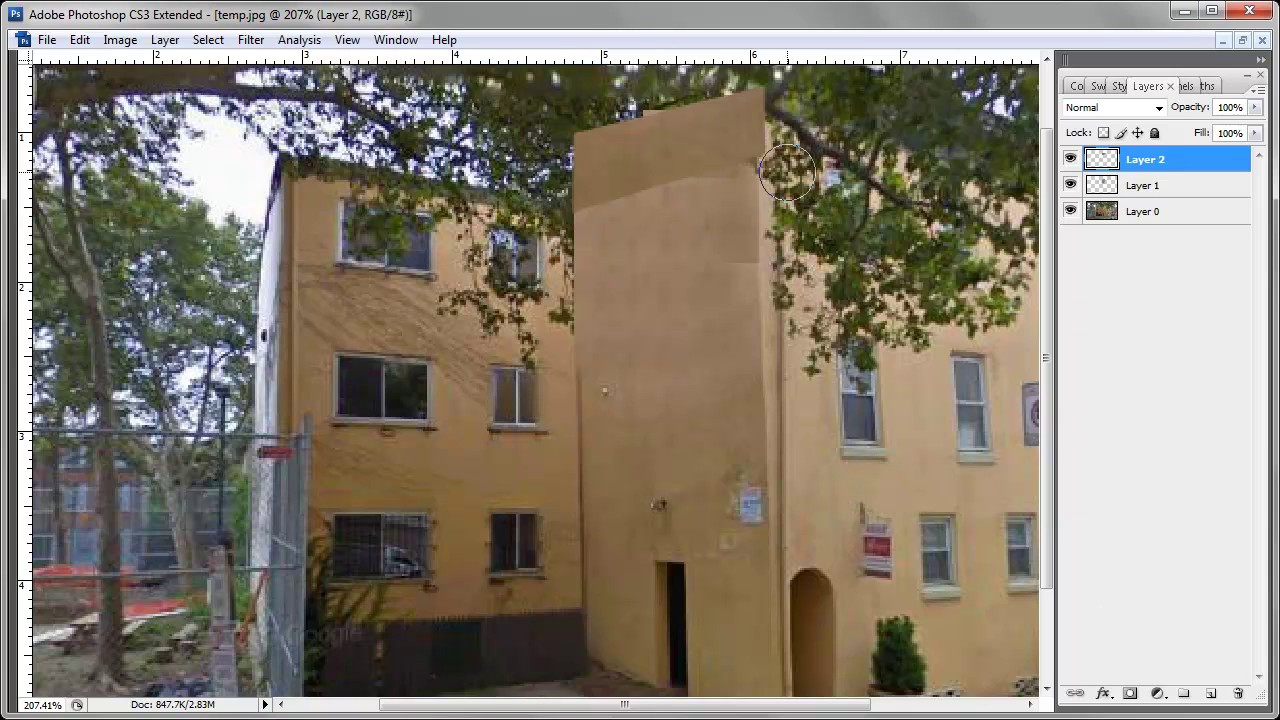
{"action": "key", "text": "v"}
{"action": "mouse_move", "coordinate": [707, 153]}
{"action": "left_mouse_down"}
{"action": "mouse_move", "coordinate": [707, 180]}
{"action": "mouse_move", "coordinate": [690, 147]}
{"action": "left_mouse_up"}
{"action": "key", "text": "e"}
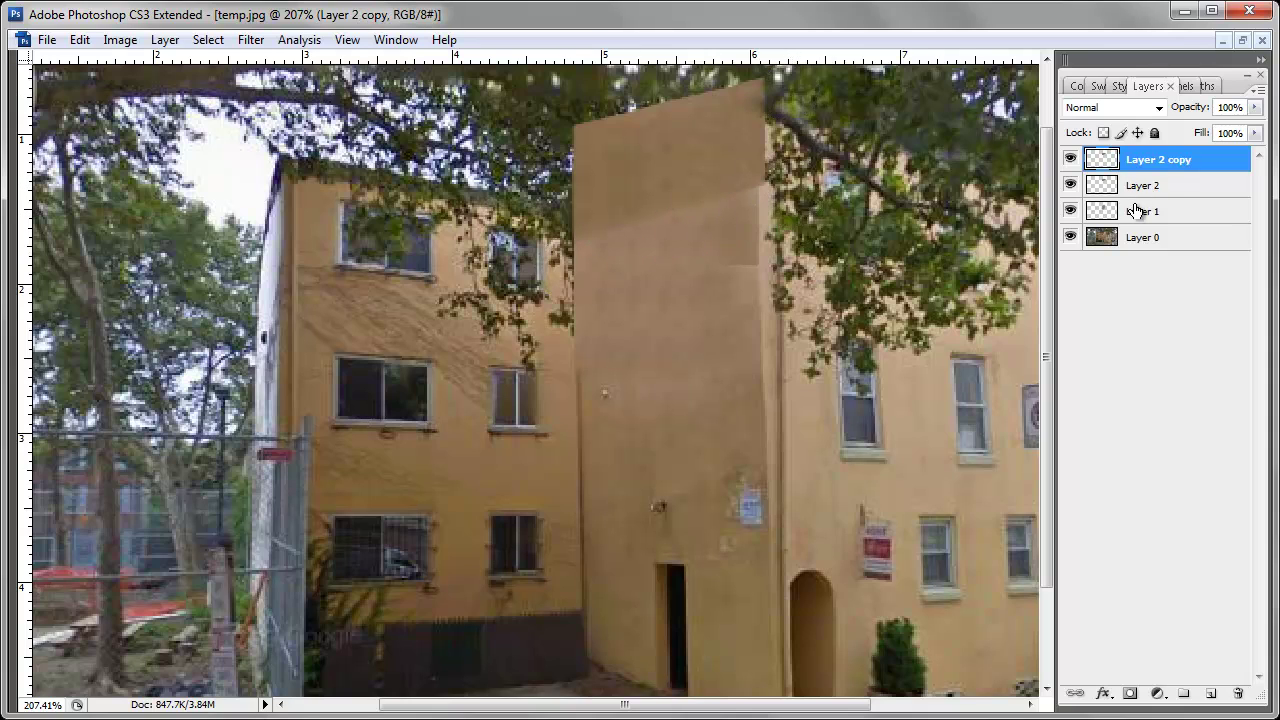
- Merge the slanted patch copies and Layer 1 down into Layer 0
{"action": "key", "text": "ctrl+e"}
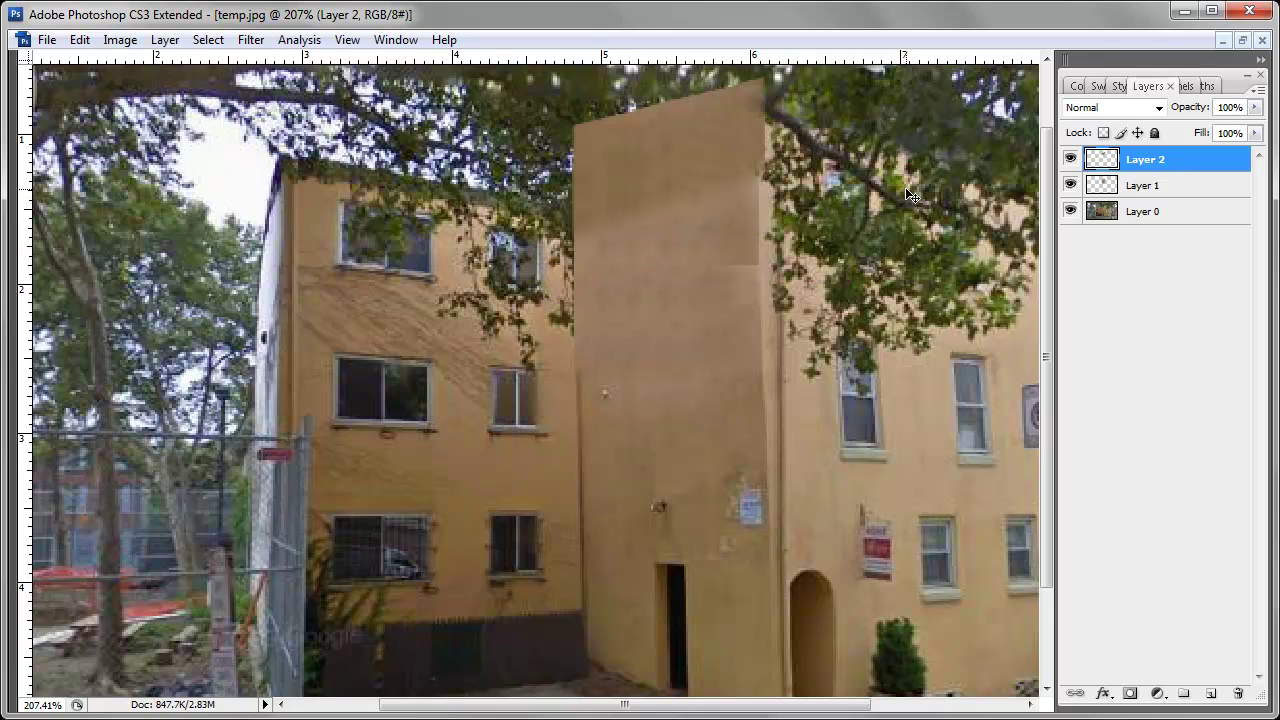
{"action": "key", "text": "ctrl+e"}
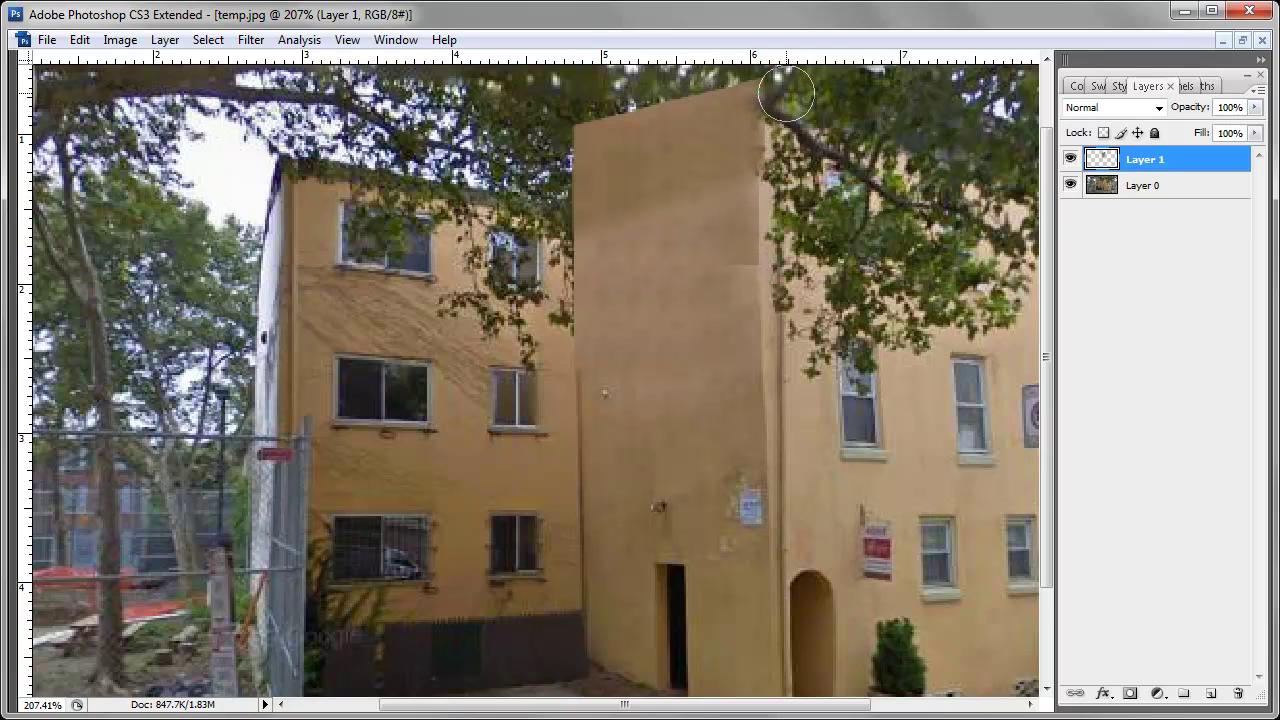
{"action": "key", "text": "ctrl+e"}
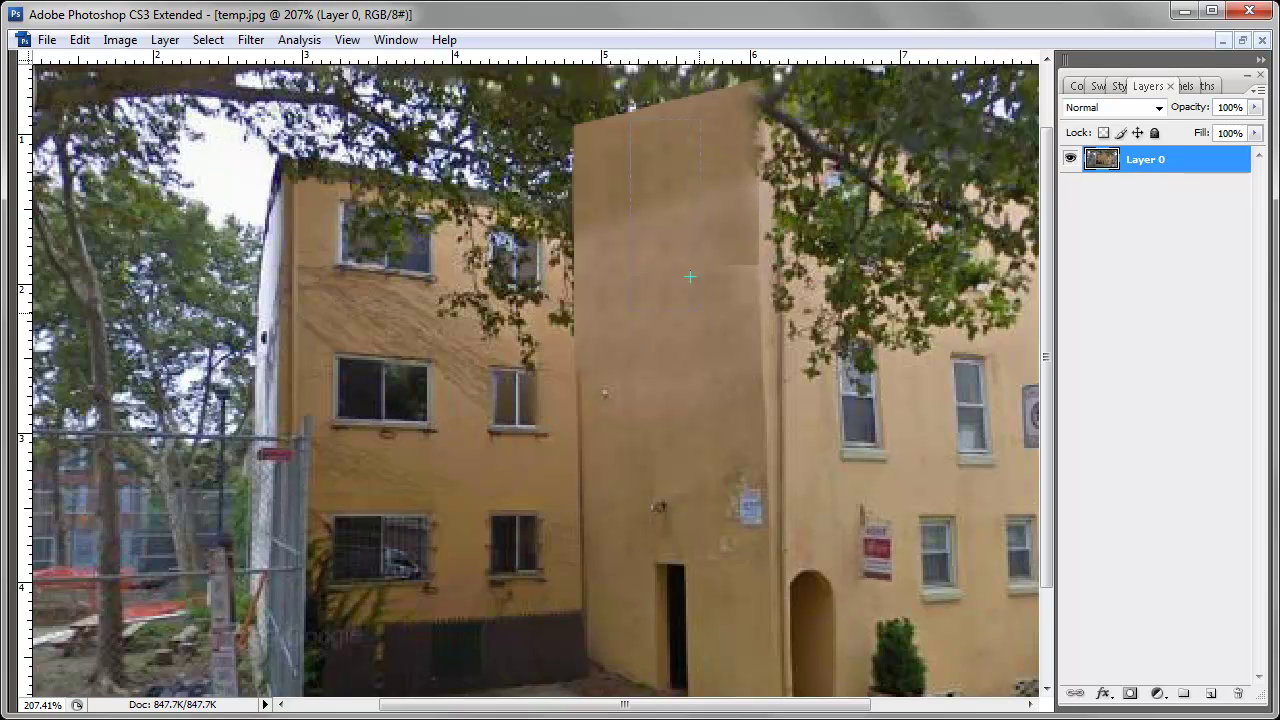
- Copy a tall rectangular strip of tower wall to a new layer along the tower's right edge, and duplicate it to extend the coverage downward
{"action": "left_click_drag", "start_coordinate": [732, 434], "coordinate": [734, 436]}
{"action": "key", "text": "ctrl+j"}
{"action": "left_click_drag", "start_coordinate": [691, 321], "coordinate": [731, 282]}
{"action": "left_click_drag", "start_coordinate": [730, 236], "coordinate": [730, 327]}
{"action": "key", "text": "ctrl+j"}
{"action": "key", "text": "m"}
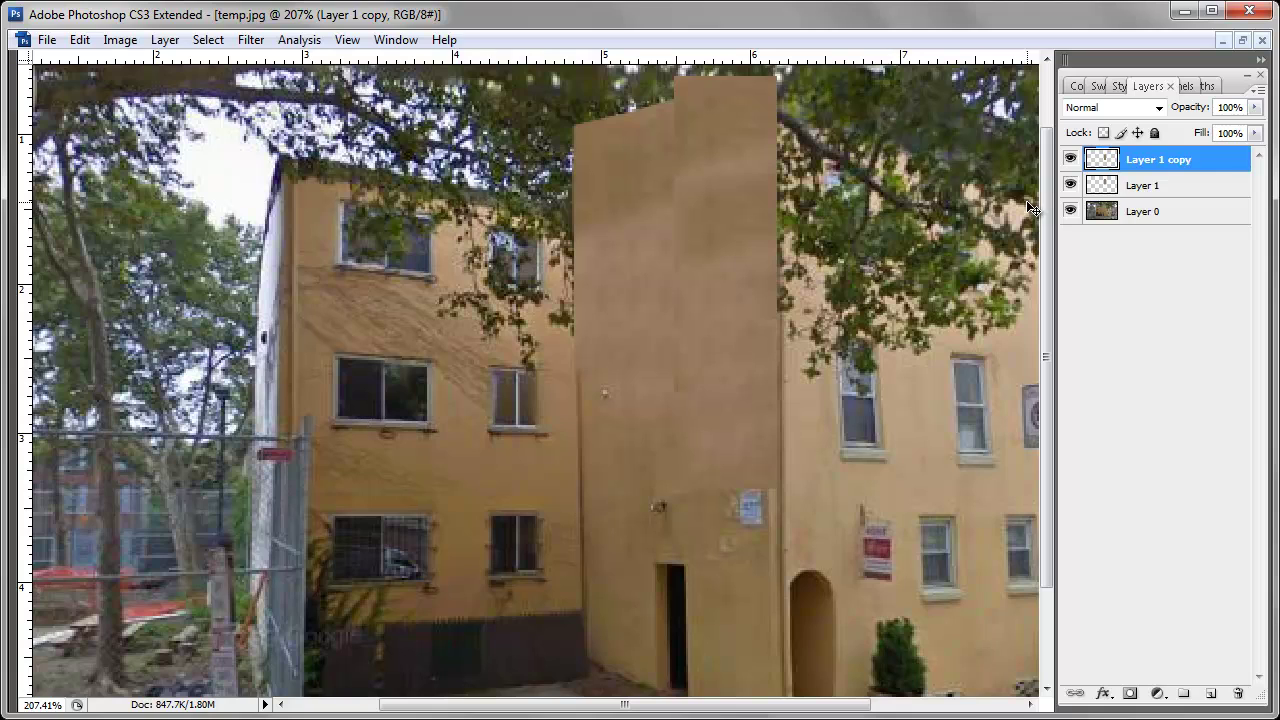
- Softly erase the left edge of the combined right-hand strips, and merge them into Layer 0
{"action": "key", "text": "ctrl+z"}
{"action": "left_click_drag", "start_coordinate": [672, 91], "coordinate": [678, 356]}
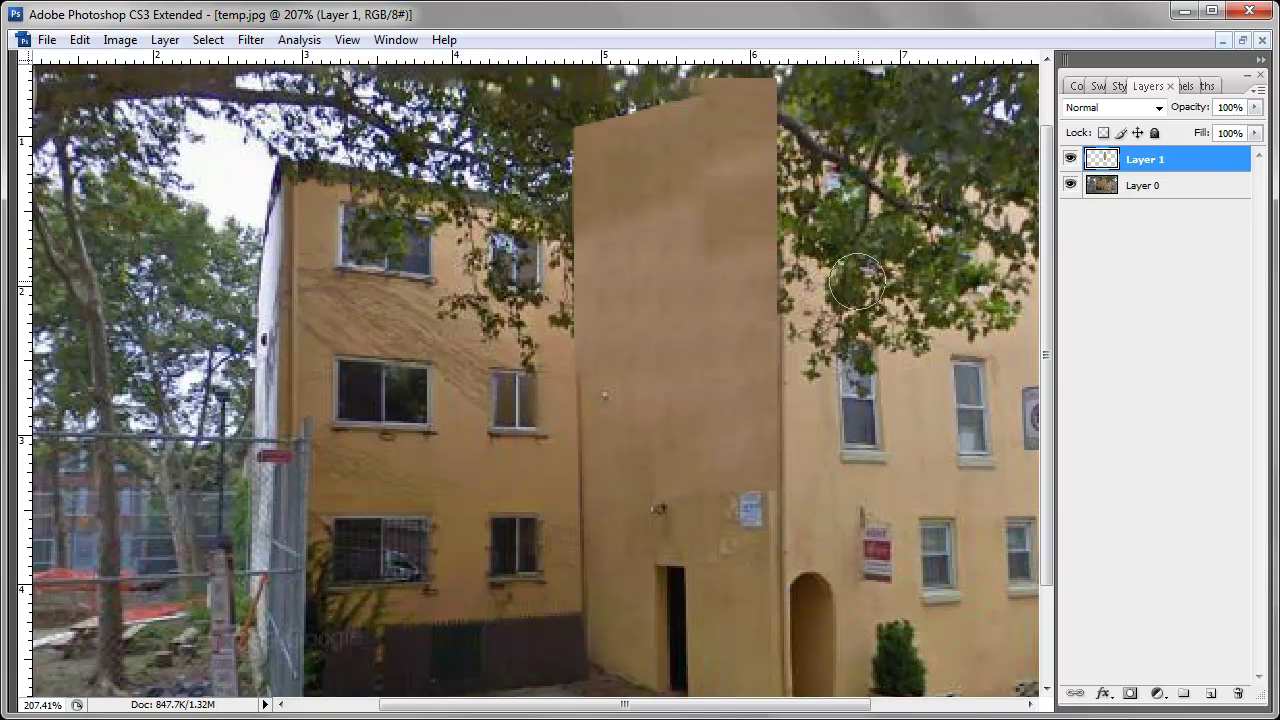
{"action": "key", "text": "ctrl+e"}
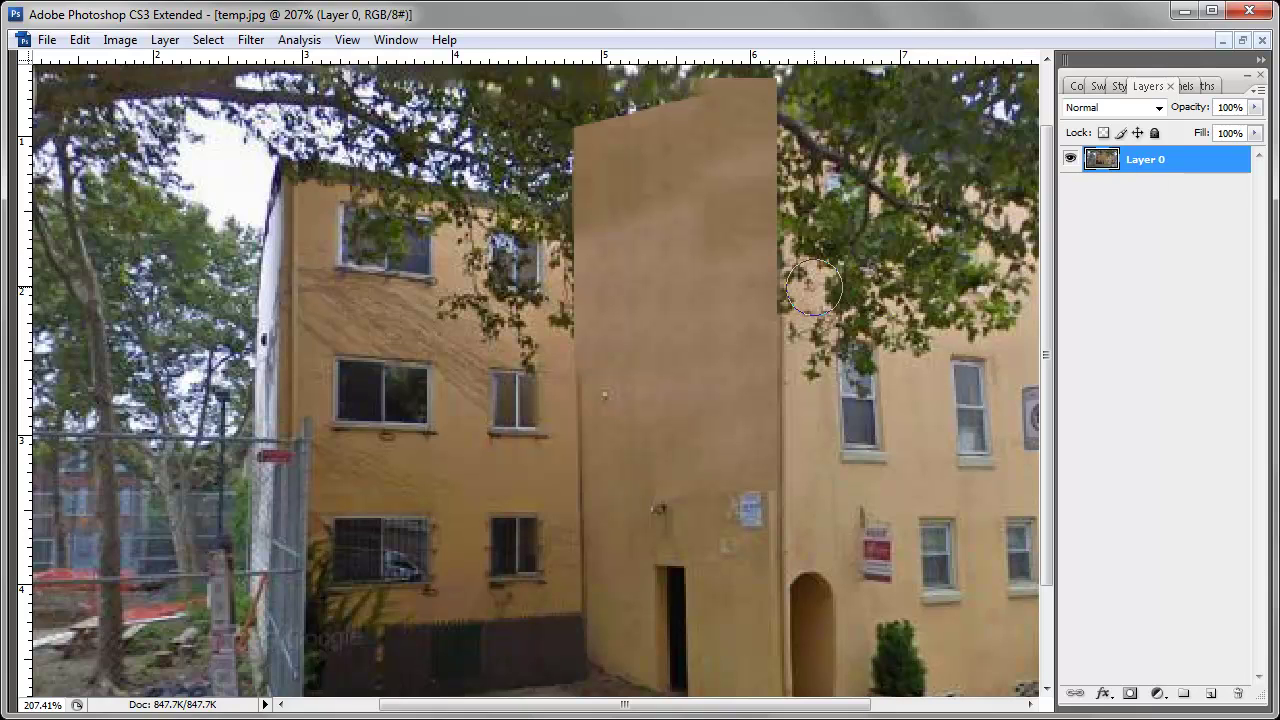
- Try to save the edited texture as temp.png in PNG format while closing the document
{"action": "key", "text": "ctrl+w"}
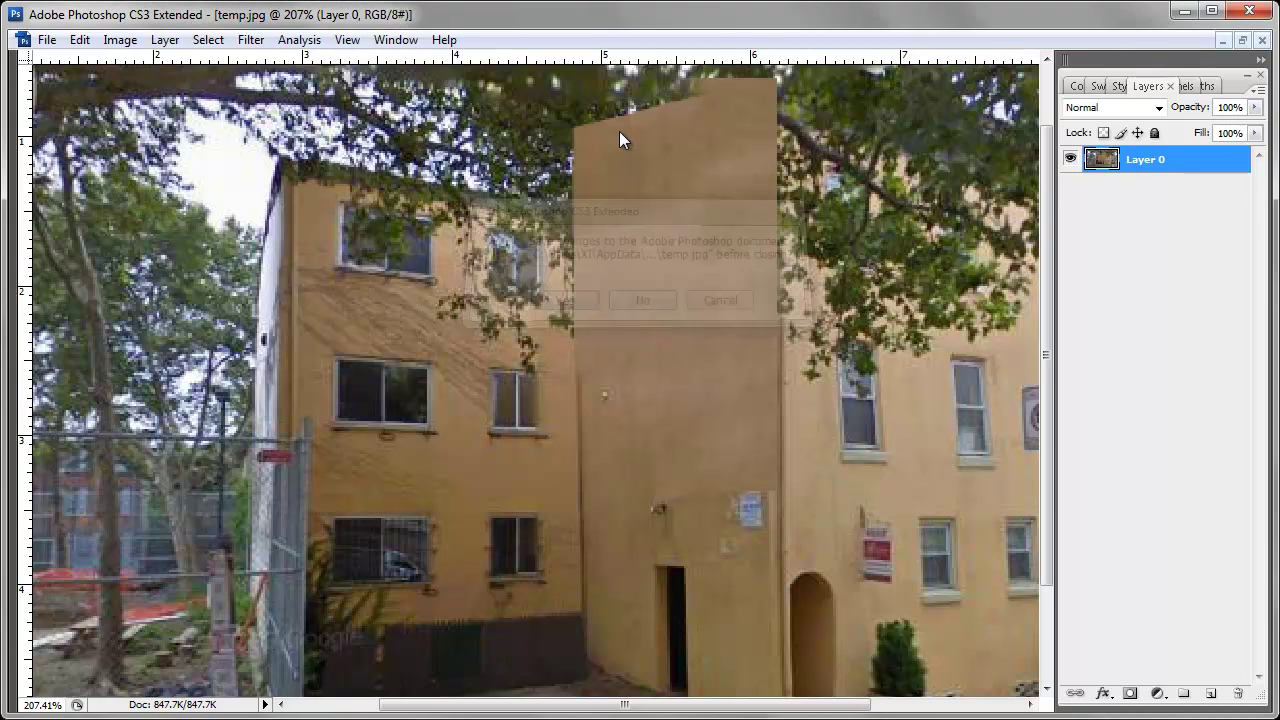
{"action": "key", "text": "ctrl+shift+s"}
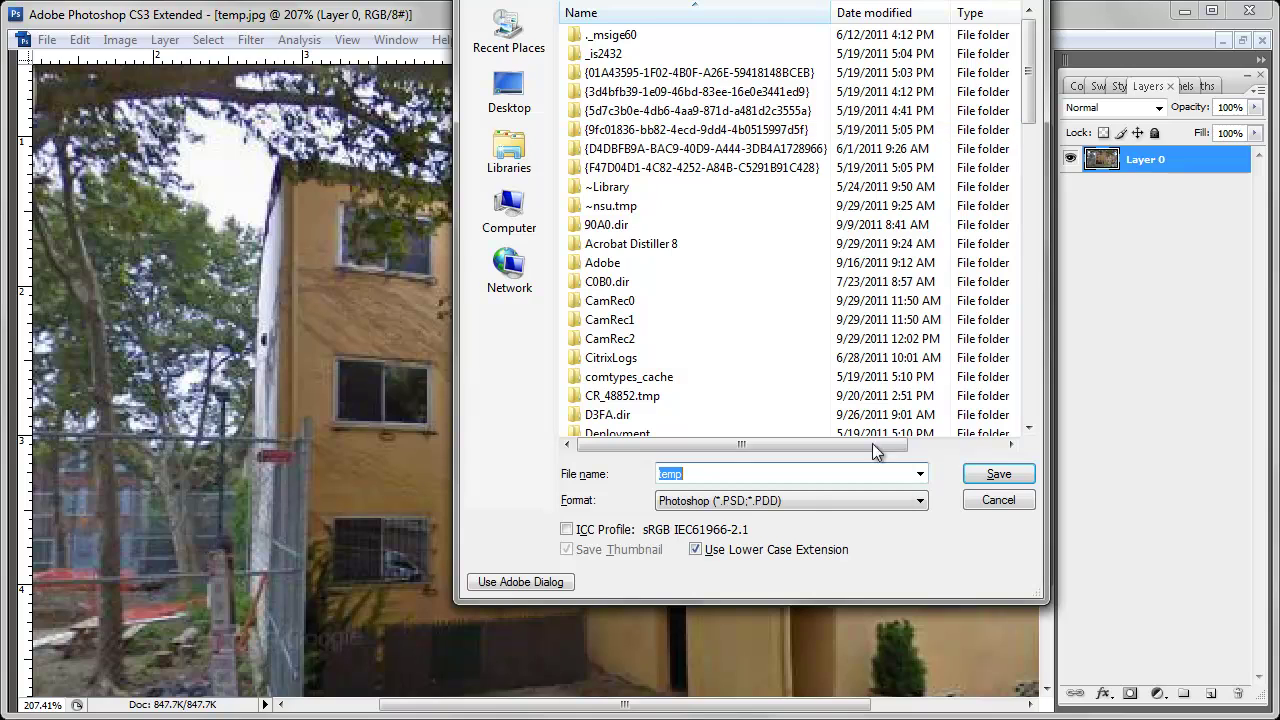
{"action": "left_click", "coordinate": [807, 497]}
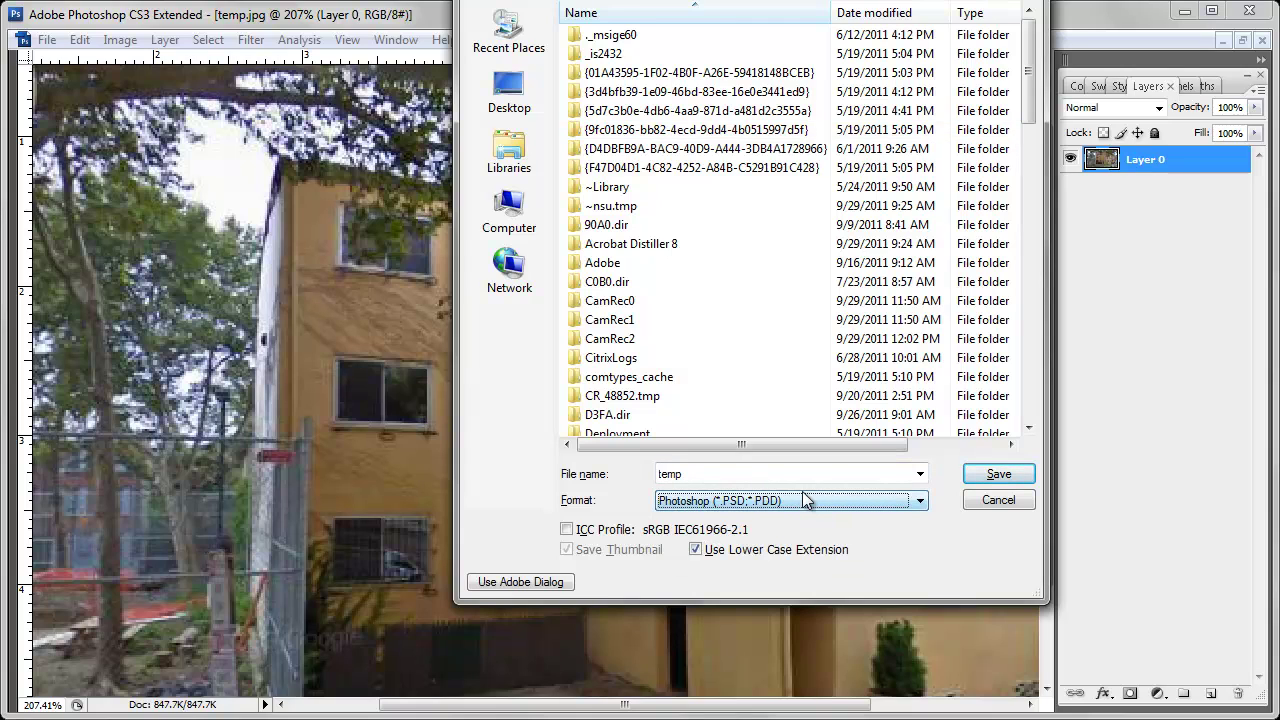
{"action": "left_click", "coordinate": [797, 497]}
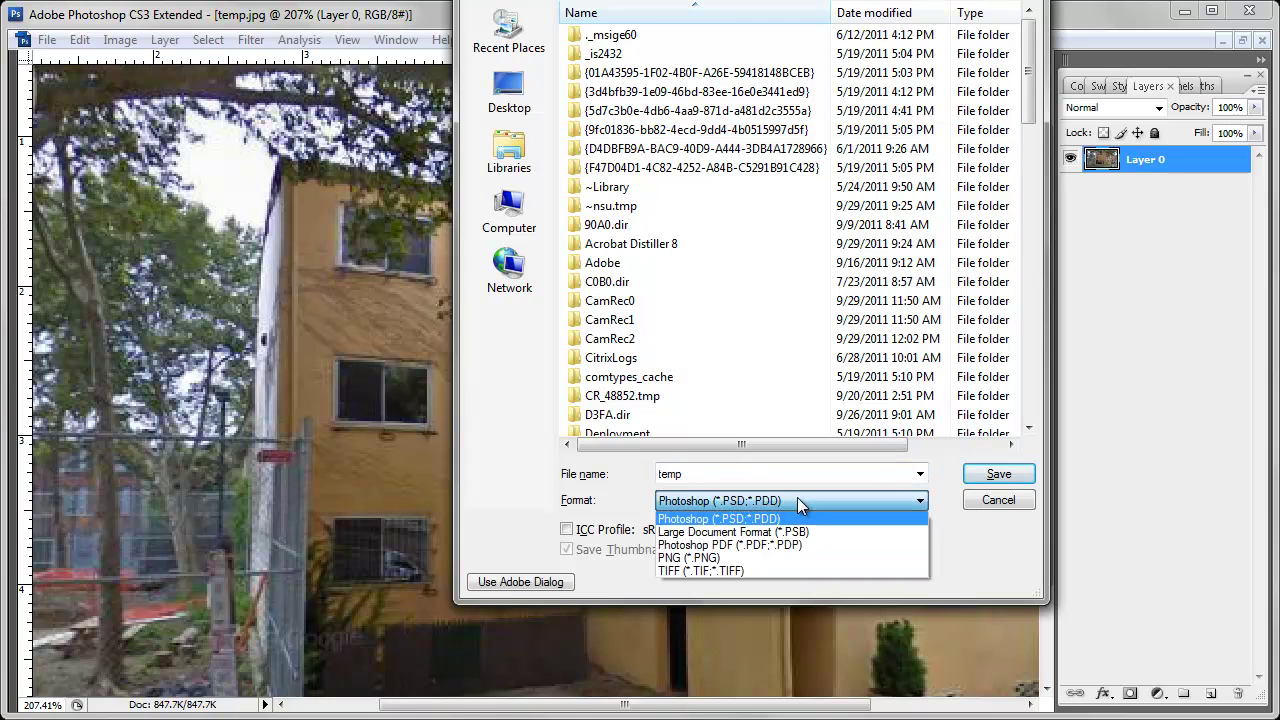
{"action": "left_click", "coordinate": [782, 558]}
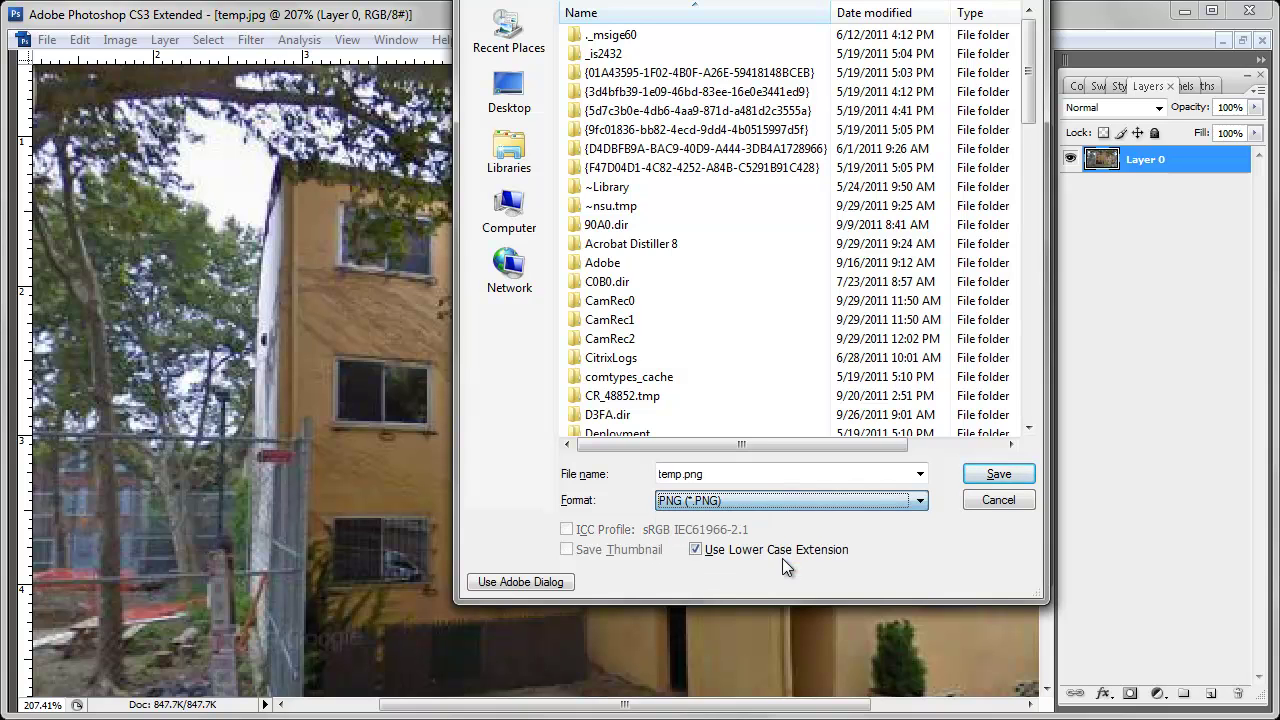
{"action": "left_click", "coordinate": [999, 473]}
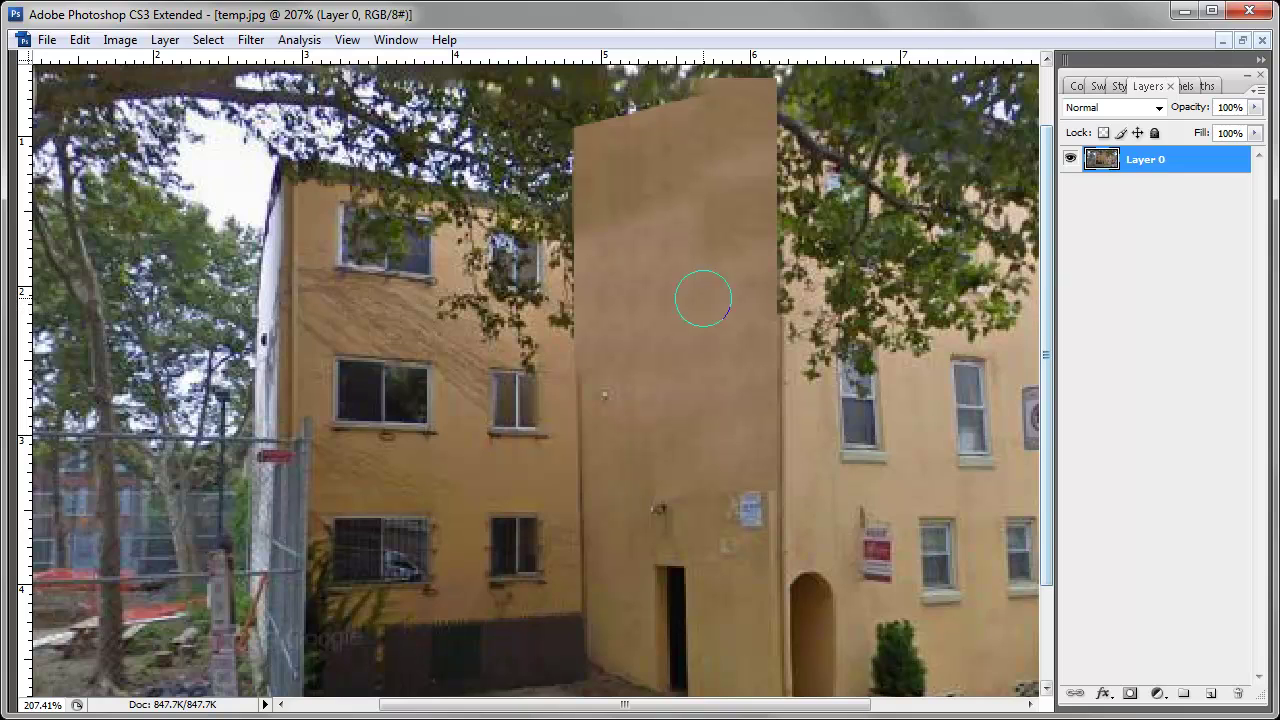
- Save the texture as a JPEG named temp, overwriting the existing file, with quality 10 (Maximum) and Baseline ("Standard") format
{"action": "key", "text": "ctrl+shift+s"}
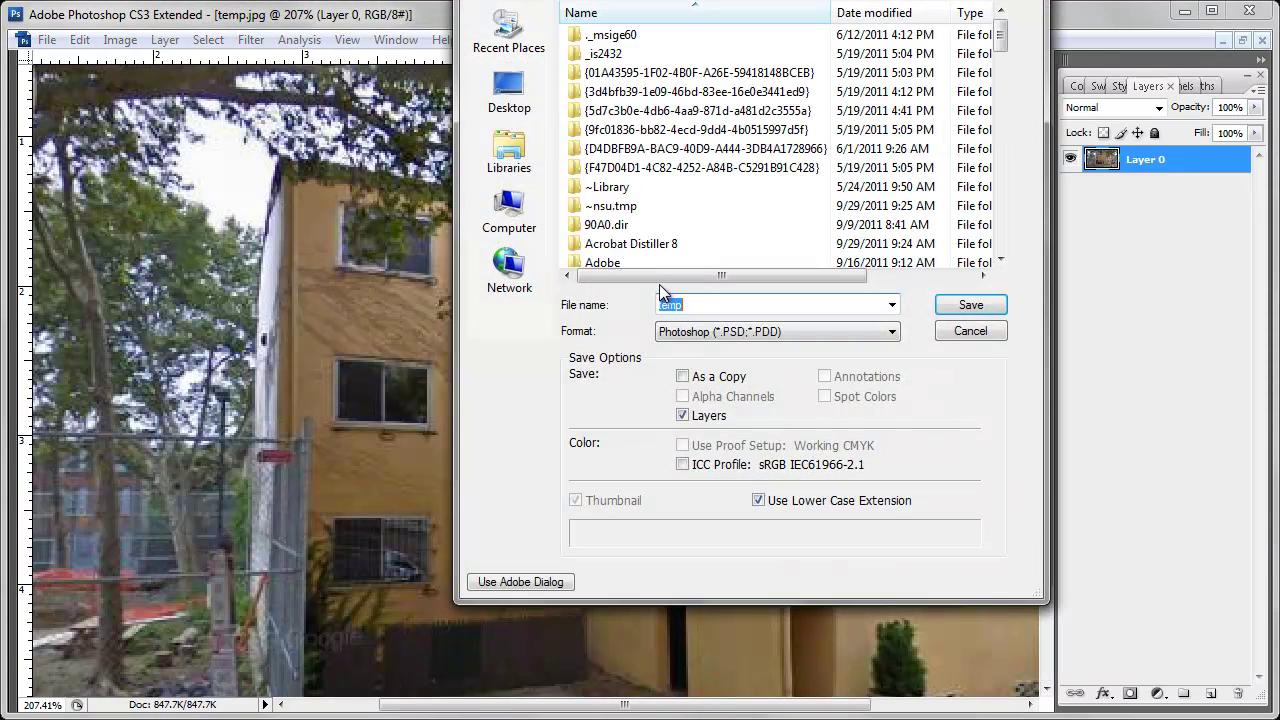
{"action": "left_click", "coordinate": [754, 331]}
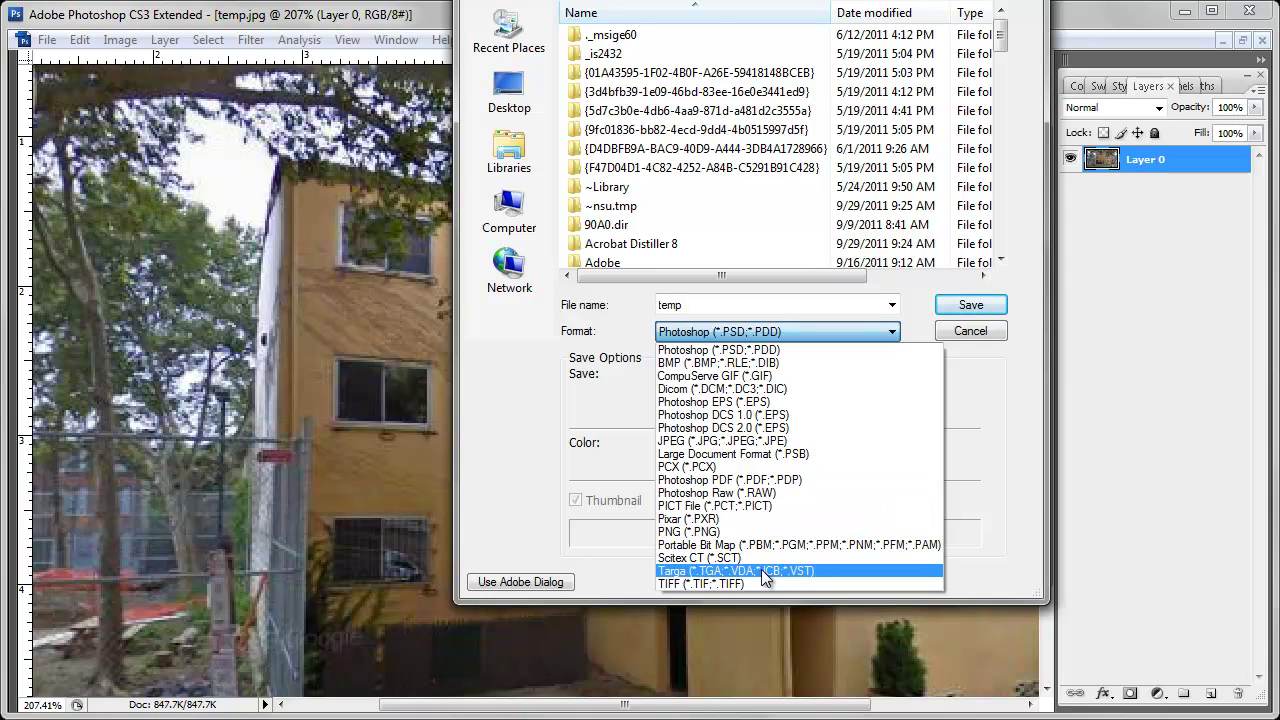
{"action": "left_click", "coordinate": [780, 440]}
{"action": "double_click", "coordinate": [807, 305]}
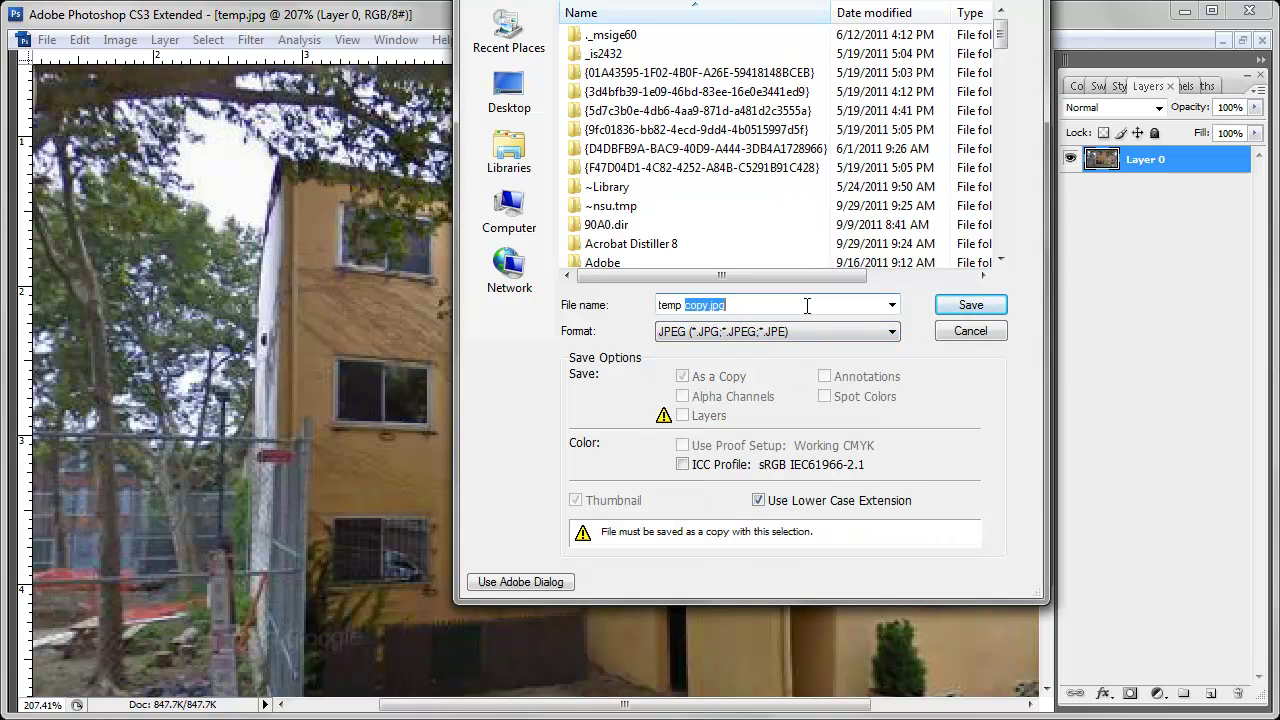
{"action": "key", "text": "BackSpace"}
{"action": "key", "text": "BackSpace"}
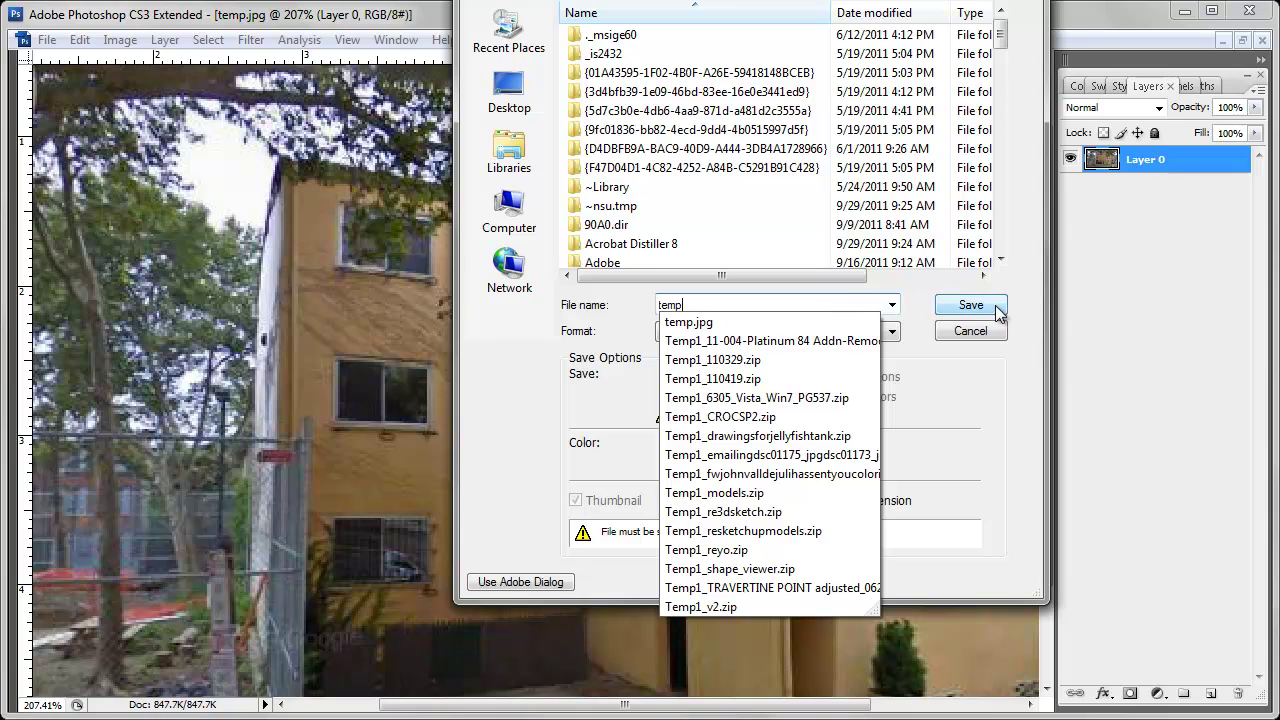
{"action": "left_click", "coordinate": [965, 305]}
{"action": "left_click", "coordinate": [586, 290]}
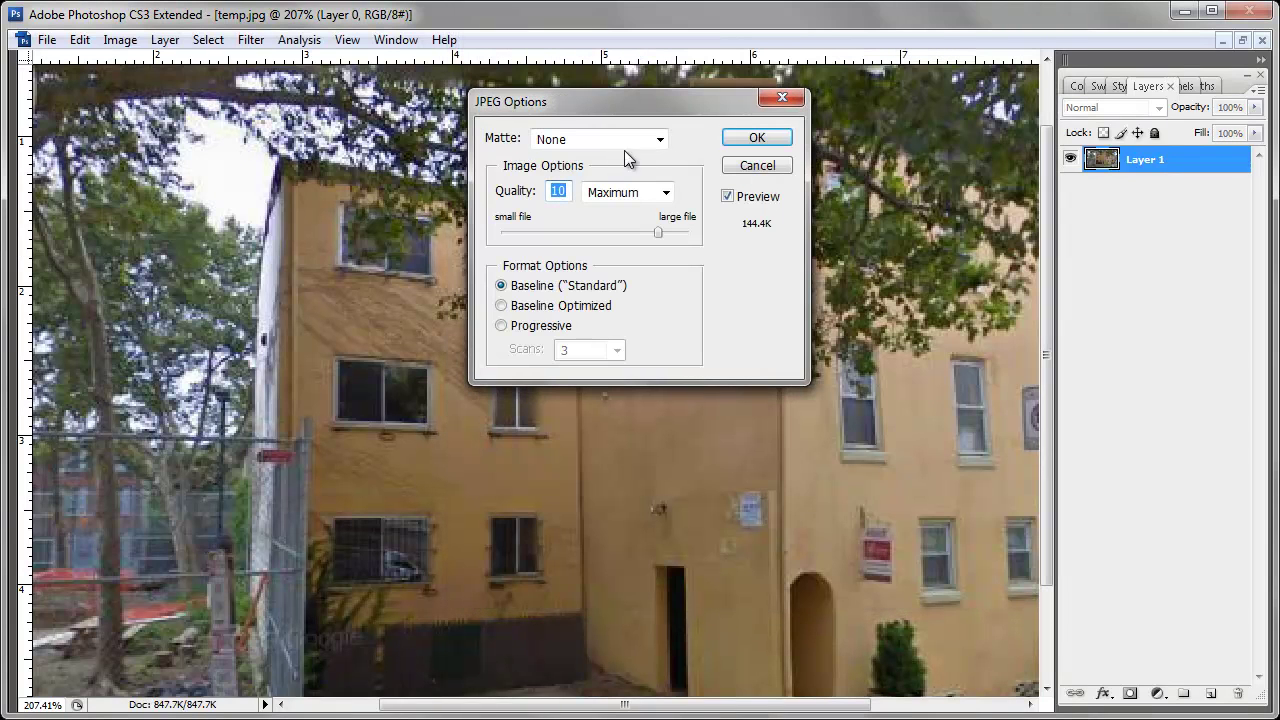
{"action": "left_click", "coordinate": [755, 145]}
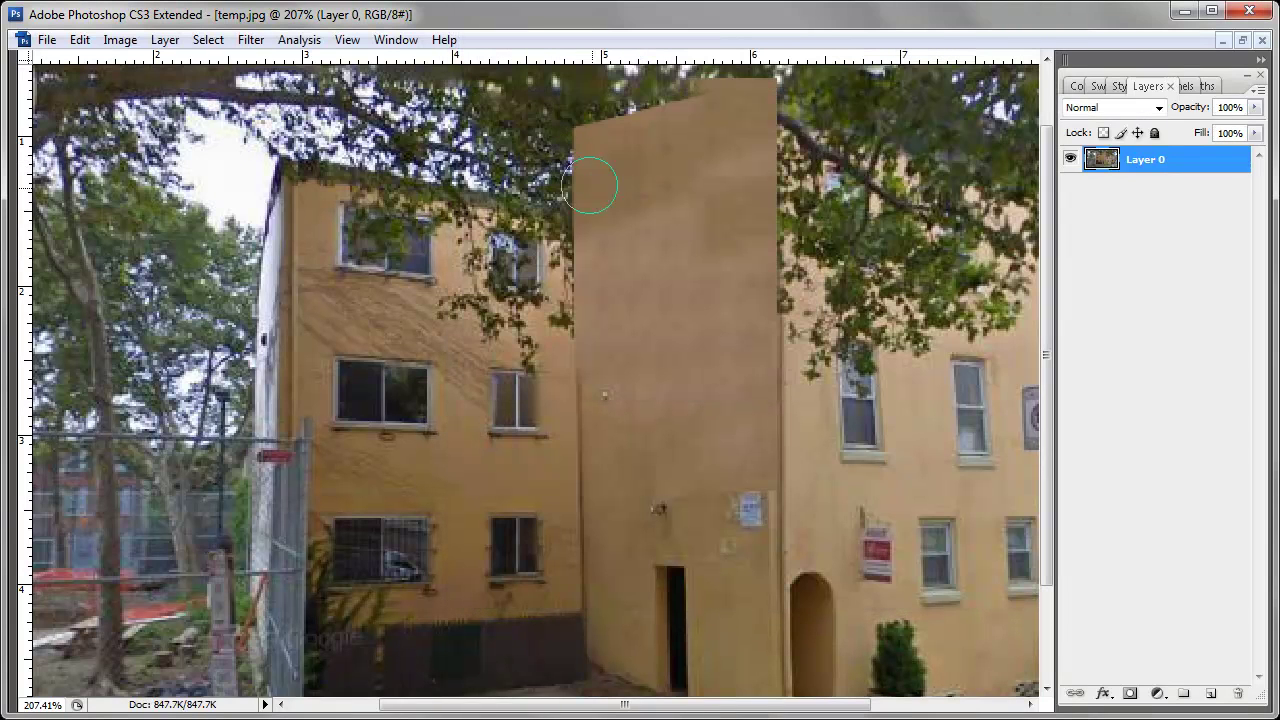
- Close the temp.jpg document without saving changes again, and switch to SketchUp
{"action": "key", "text": "ctrl+w"}
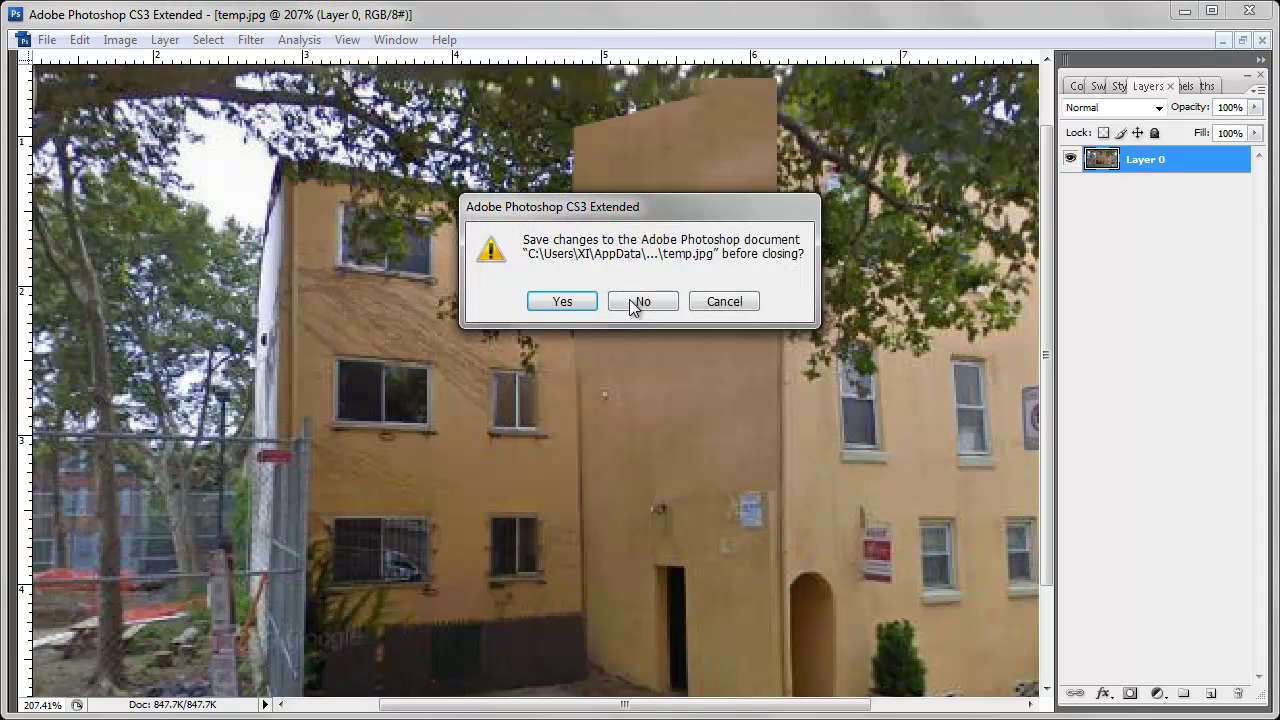
{"action": "left_click", "coordinate": [633, 299]}
{"action": "key", "text": "alt+Tab"}
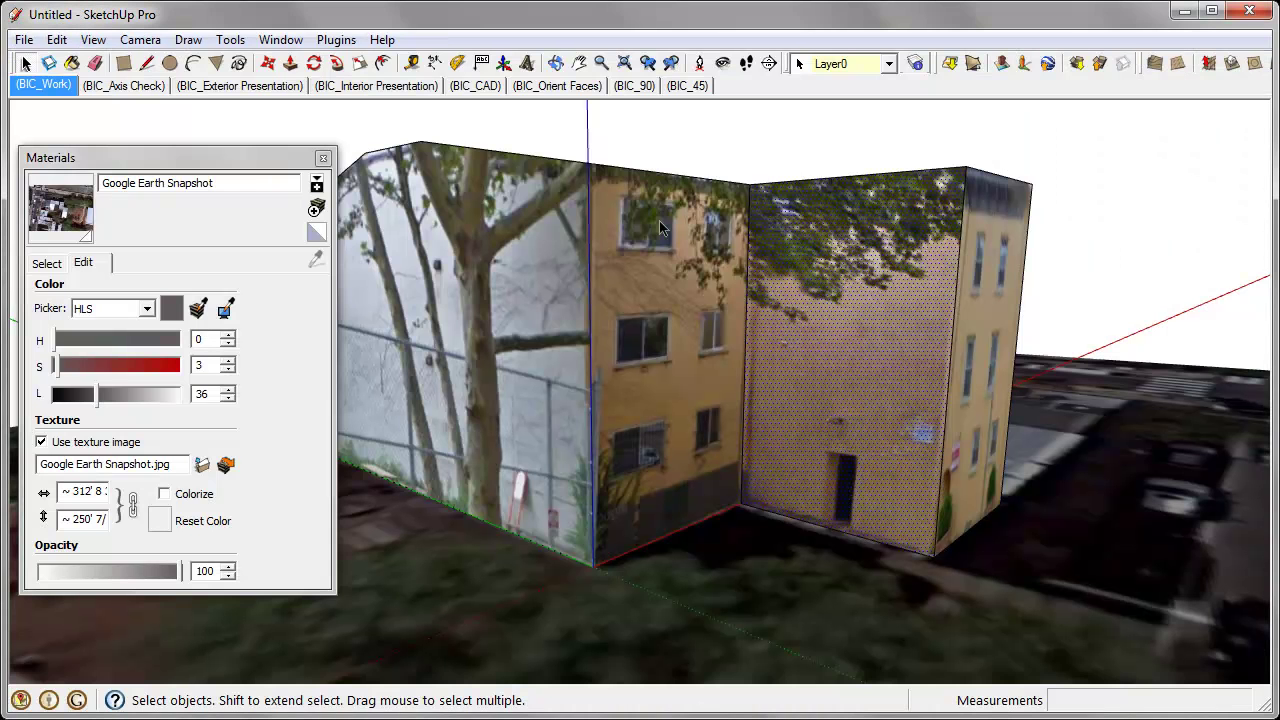
- Examine the cleaned texture on the building's side wall from several angles and distances
{"action": "mouse_move", "coordinate": [857, 344]}
{"action": "middle_mouse_down"}
{"action": "mouse_move", "coordinate": [770, 305]}
{"action": "mouse_move", "coordinate": [949, 295]}
{"action": "mouse_move", "coordinate": [1151, 240]}
{"action": "middle_mouse_up"}
{"action": "left_click", "coordinate": [980, 370]}
{"action": "middle_click_drag", "start_coordinate": [980, 370], "coordinate": [764, 366]}
{"action": "scroll", "coordinate": [687, 348], "scroll_direction": "down", "scroll_amount": 1}
{"action": "scroll", "coordinate": [766, 380], "scroll_direction": "up", "scroll_amount": 1}
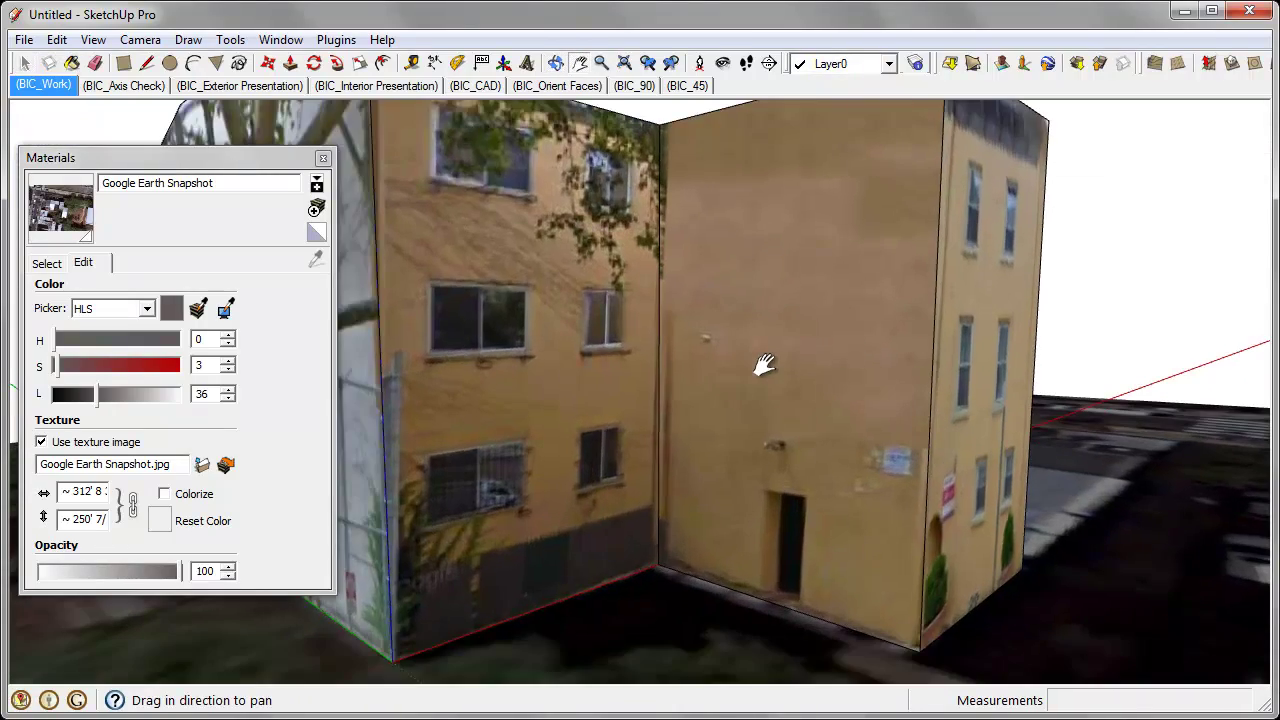
{"action": "scroll", "coordinate": [829, 314], "scroll_direction": "down", "scroll_amount": 1}
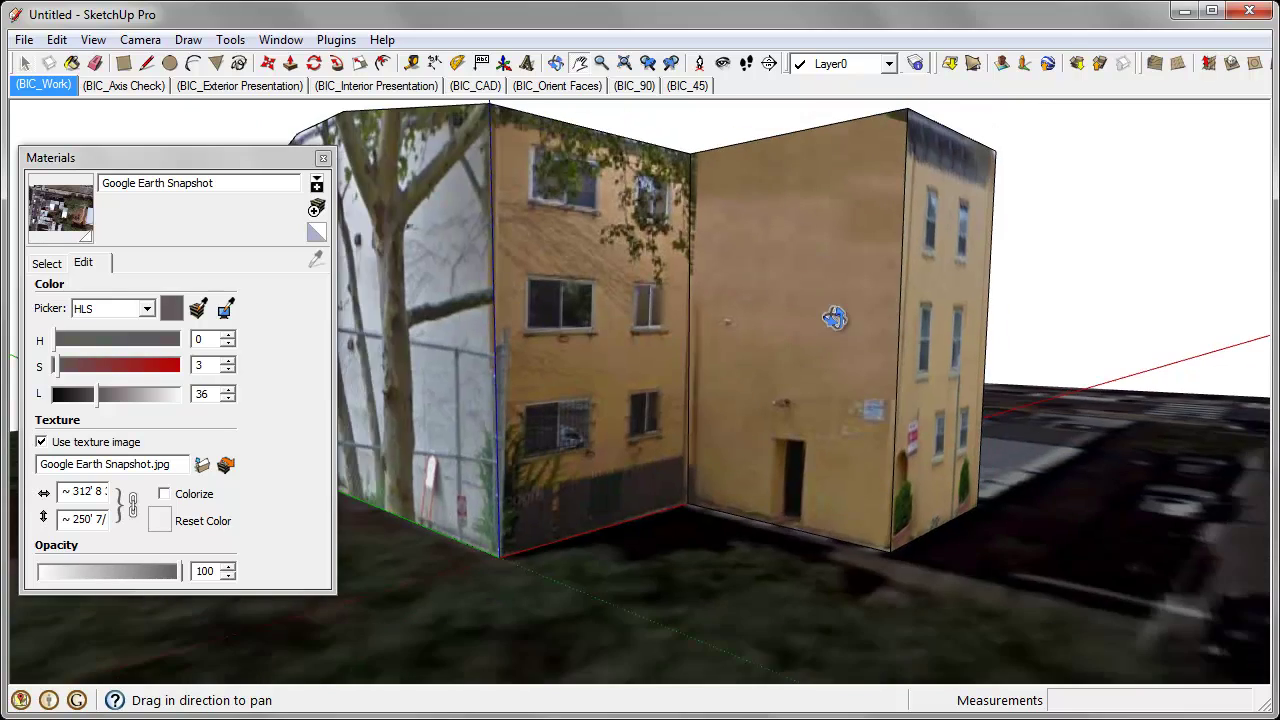
{"action": "middle_click_drag", "start_coordinate": [831, 317], "coordinate": [784, 348]}
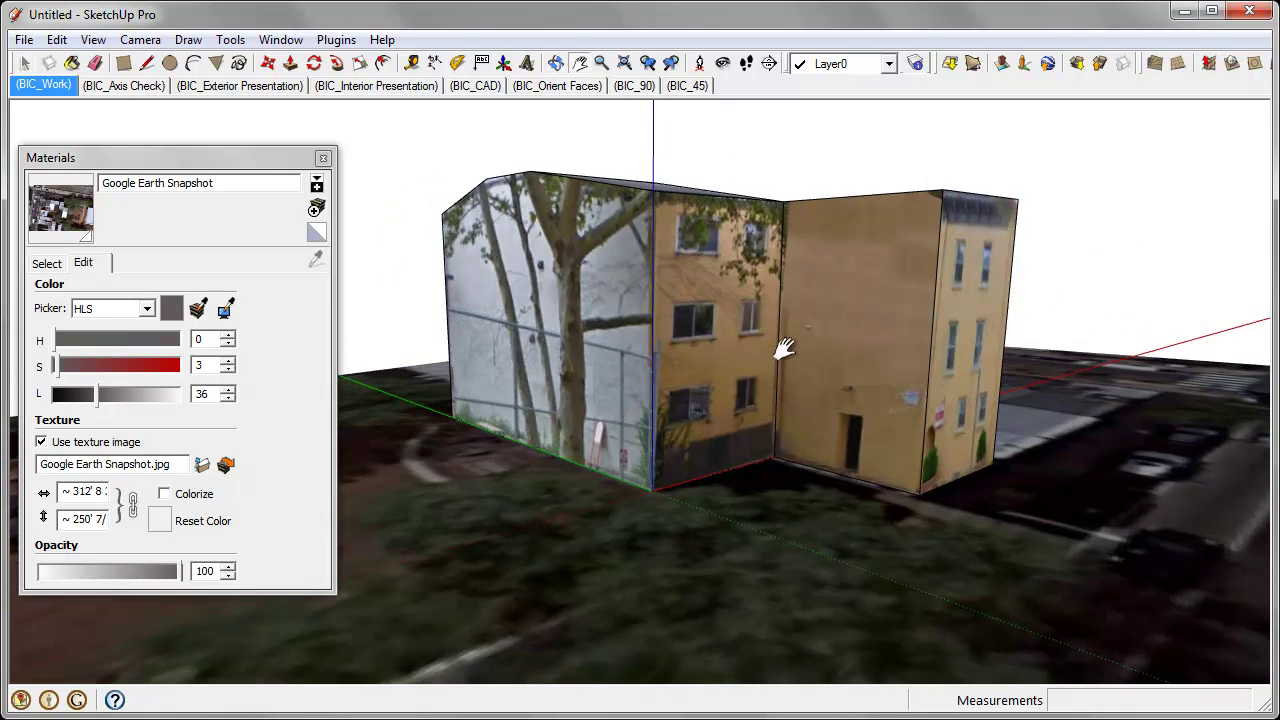
{"action": "middle_click_drag", "start_coordinate": [917, 356], "coordinate": [934, 289]}
{"action": "scroll", "coordinate": [874, 303], "scroll_direction": "up", "scroll_amount": 3}
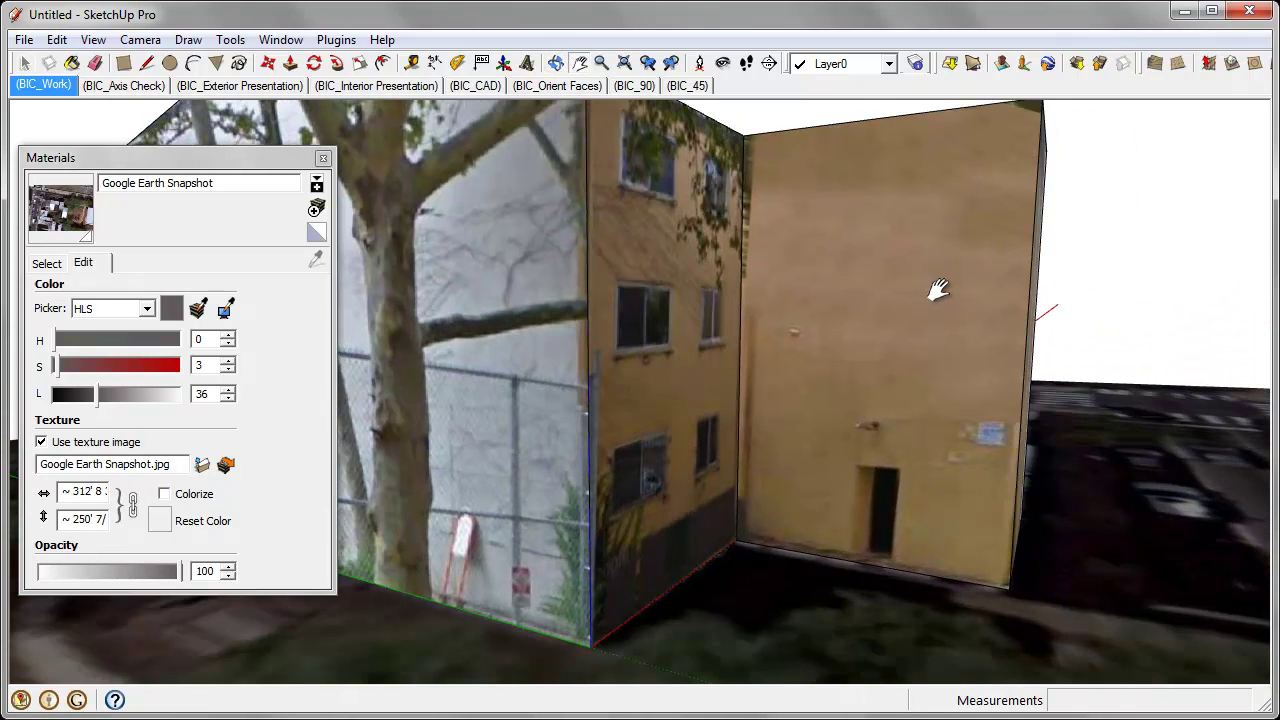
- Draw a rectangle about 16' by 14' on the clean plaster area in the upper part of the side wall
{"action": "left_click", "coordinate": [815, 153]}
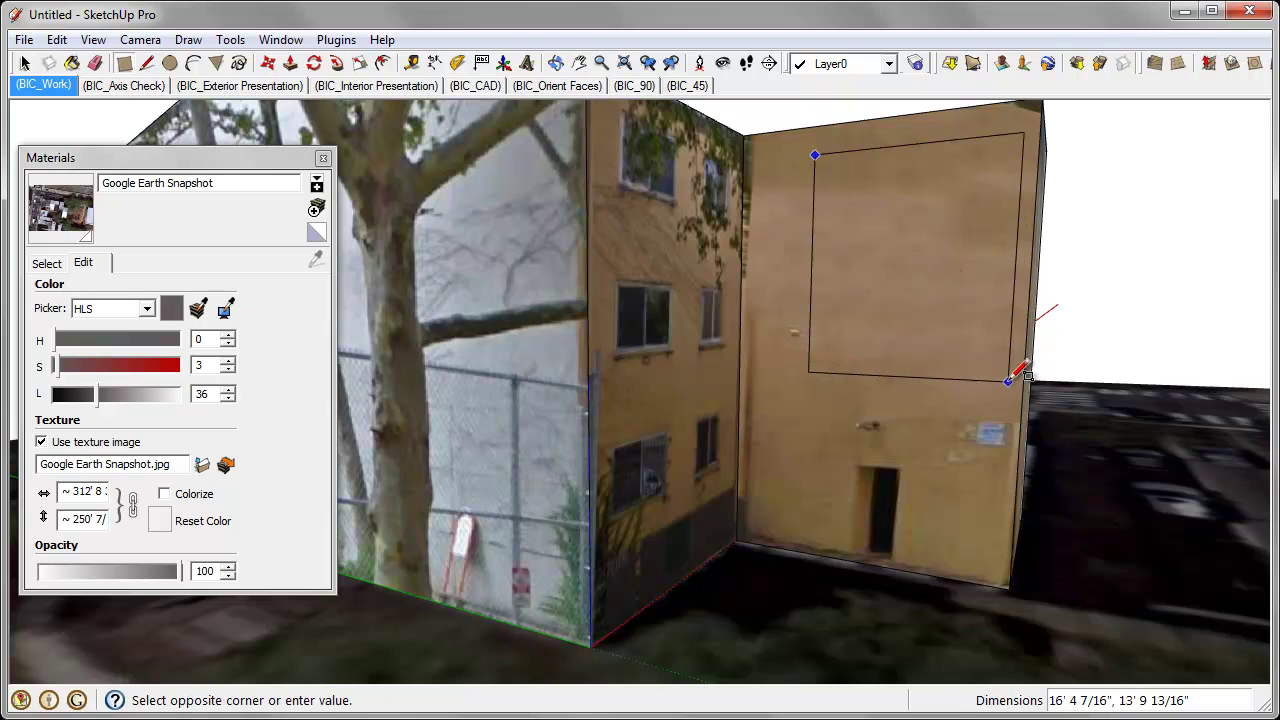
{"action": "left_click", "coordinate": [1010, 380]}
{"action": "middle_click_drag", "start_coordinate": [923, 289], "coordinate": [790, 290]}
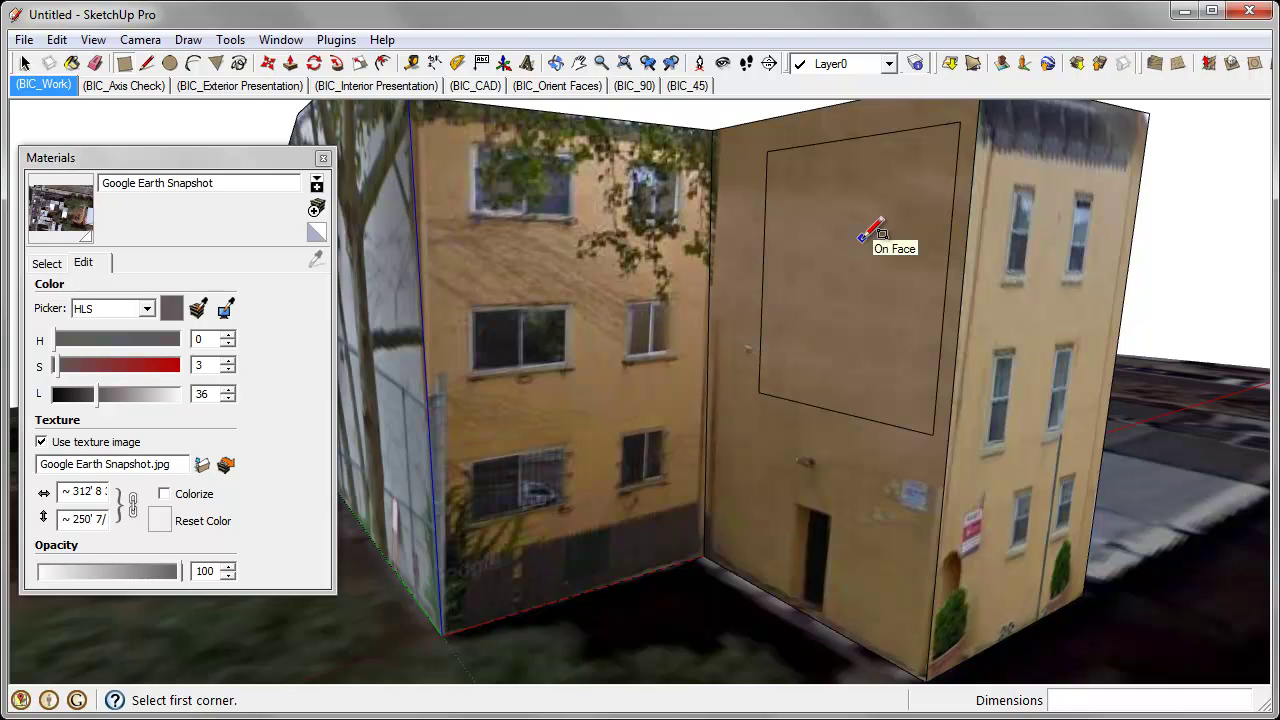
{"action": "middle_click_drag", "start_coordinate": [862, 237], "coordinate": [925, 173]}
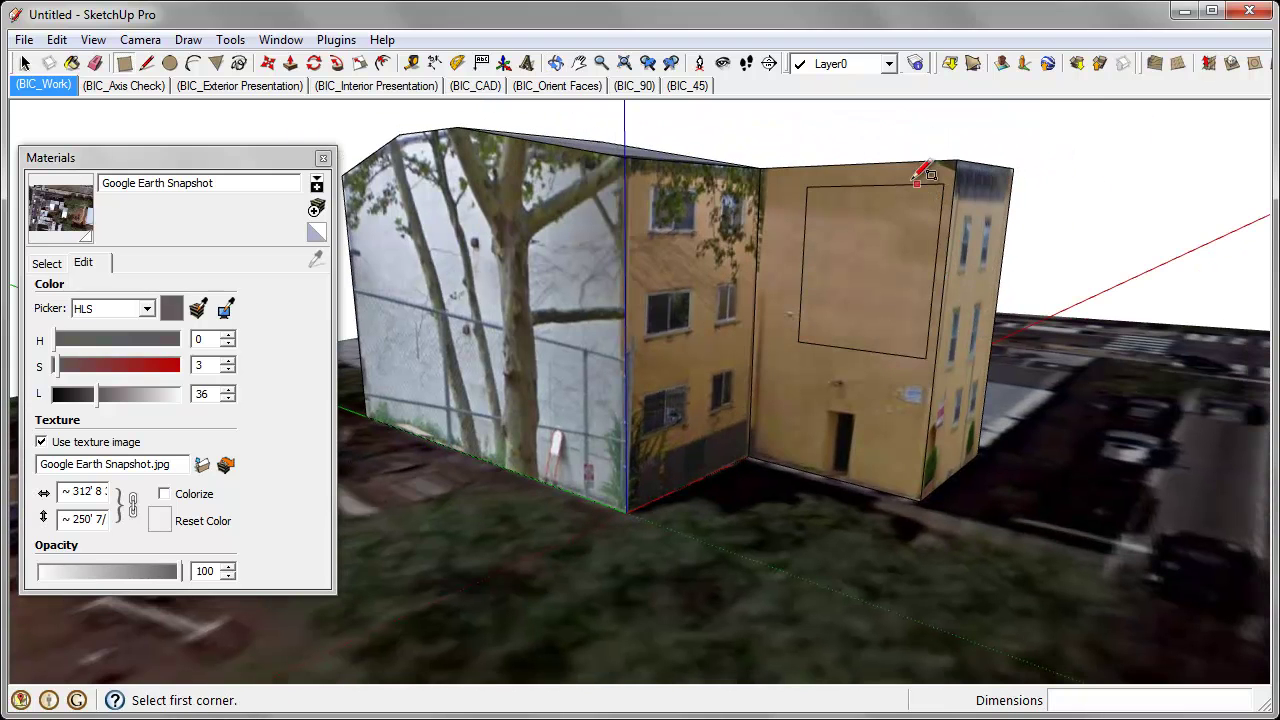
- Make the texture of the rectangular face on the side wall unique
{"action": "right_click", "coordinate": [860, 243]}
{"action": "mouse_move", "coordinate": [960, 514]}
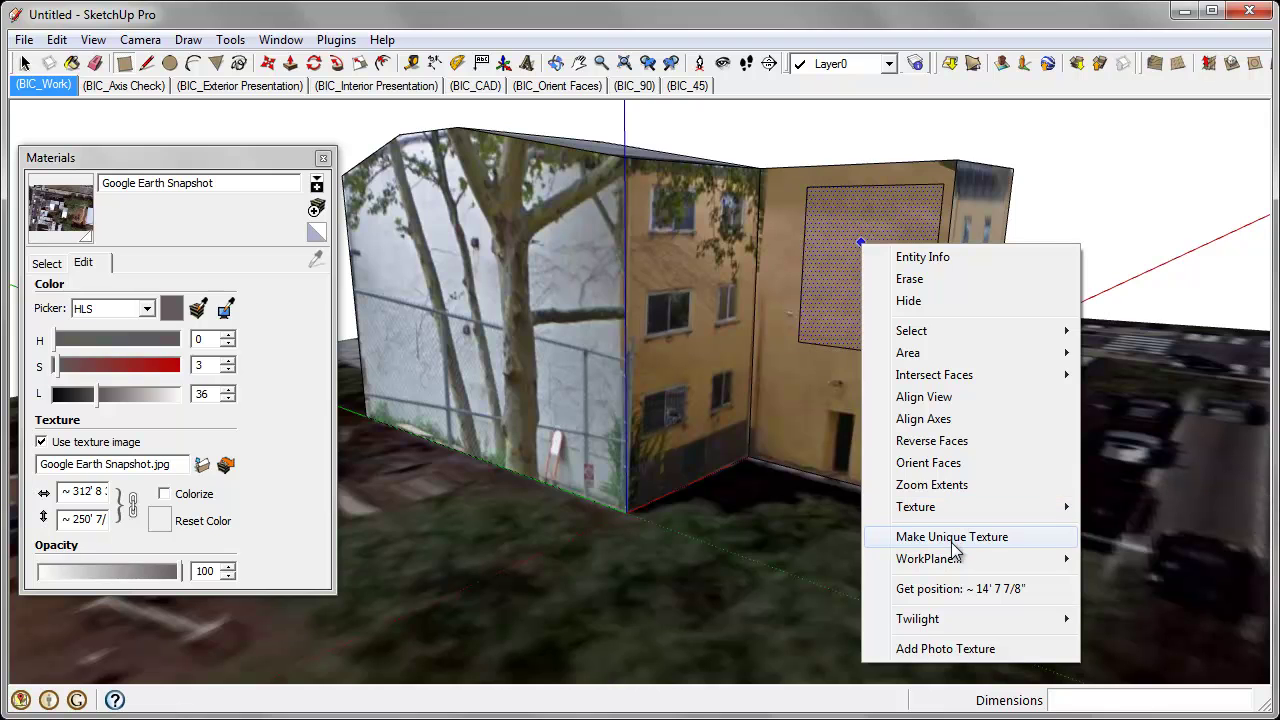
{"action": "left_click", "coordinate": [954, 540]}
{"action": "scroll", "coordinate": [886, 265], "scroll_direction": "up", "scroll_amount": 6}
{"action": "key", "text": "r"}
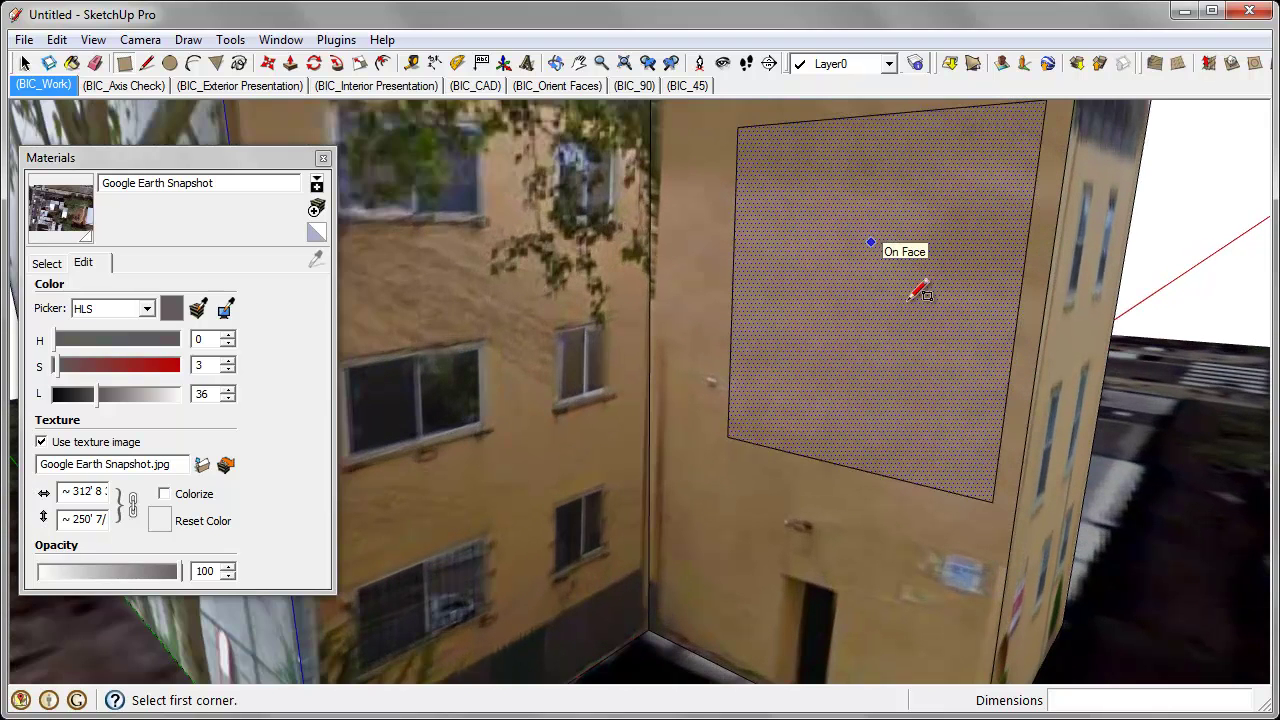
{"action": "scroll", "coordinate": [880, 245], "scroll_direction": "down", "scroll_amount": 3}
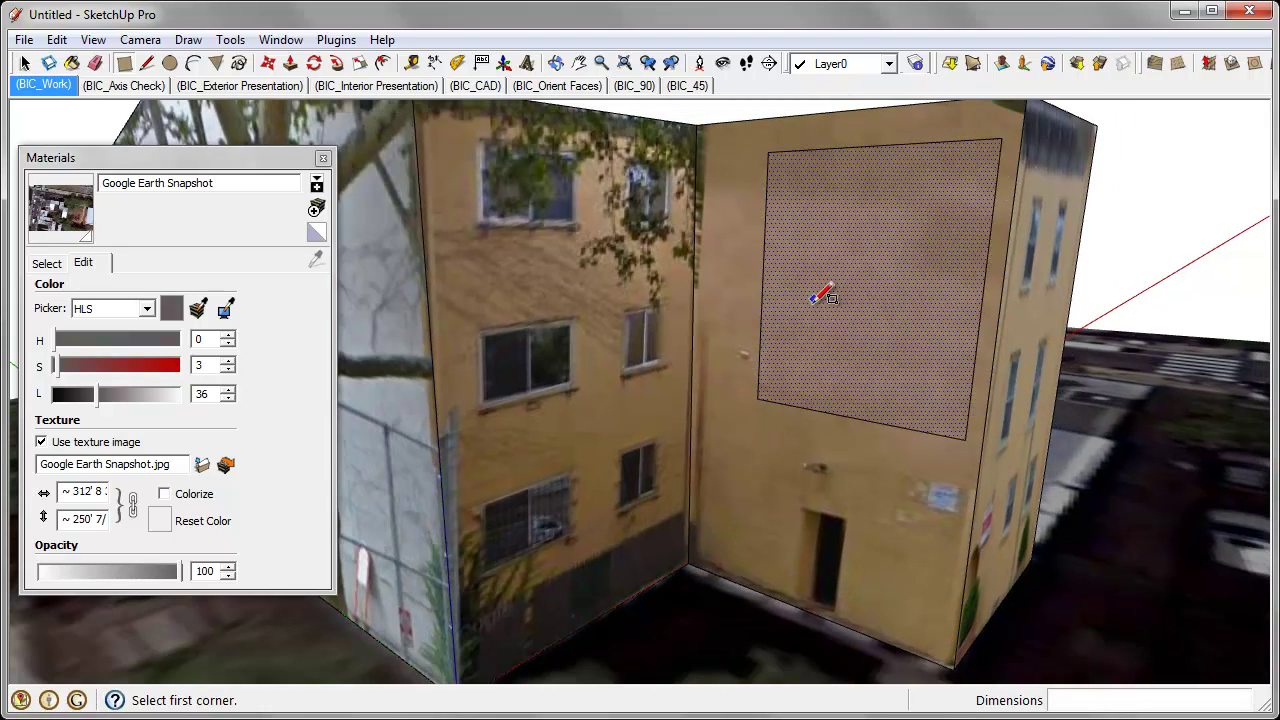
- Sample the plain plaster texture from the rectangle and paint it onto the untextured walls at the back of the building
{"action": "middle_click_drag", "start_coordinate": [826, 289], "coordinate": [994, 443]}
{"action": "key", "text": "alt"}
{"action": "left_click", "coordinate": [862, 284], "text": "alt"}
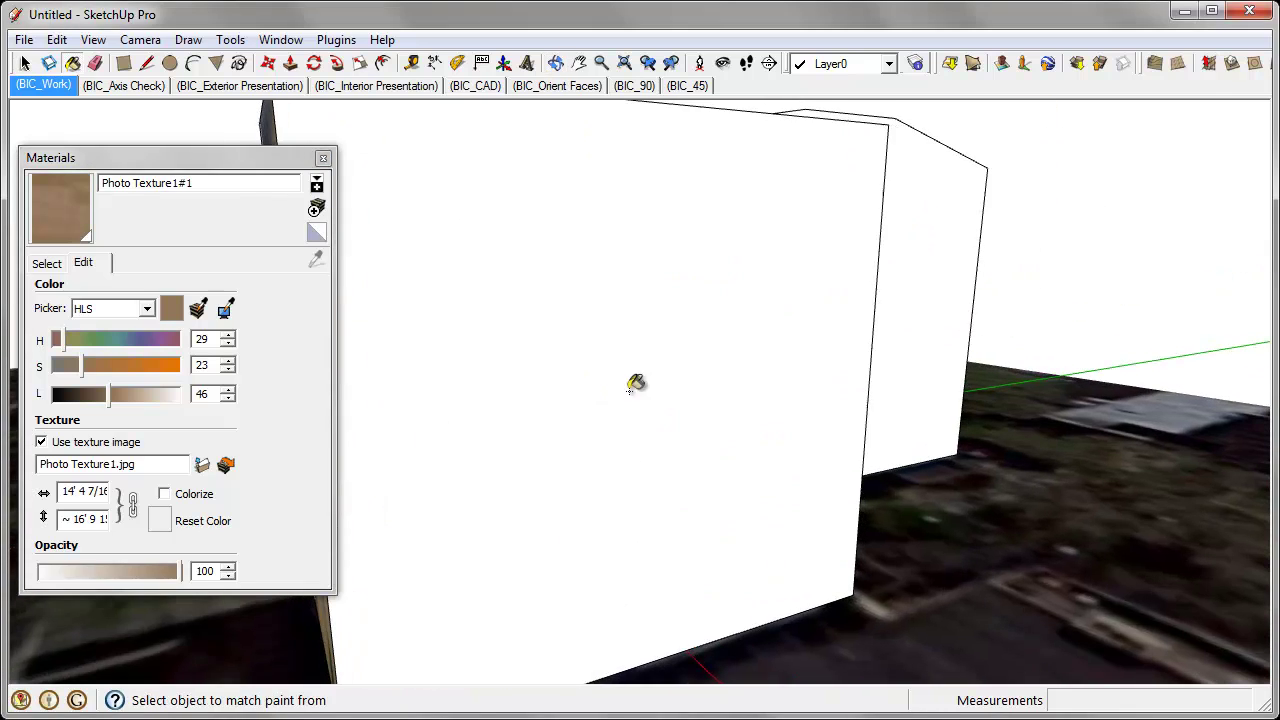
{"action": "left_click", "coordinate": [720, 357]}
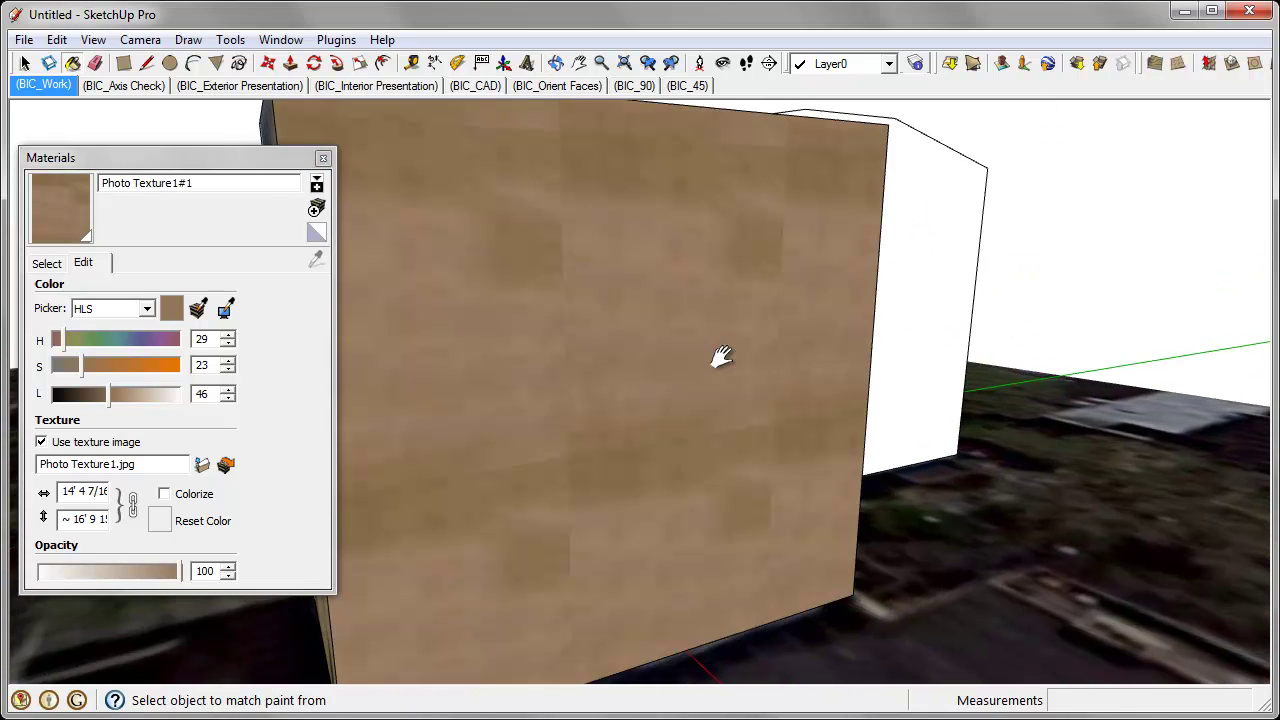
{"action": "scroll", "coordinate": [721, 357], "scroll_direction": "down", "scroll_amount": 2}
{"action": "middle_click_drag", "start_coordinate": [749, 383], "coordinate": [471, 380]}
{"action": "middle_click_drag", "start_coordinate": [611, 383], "coordinate": [509, 381]}
{"action": "left_click", "coordinate": [692, 310]}
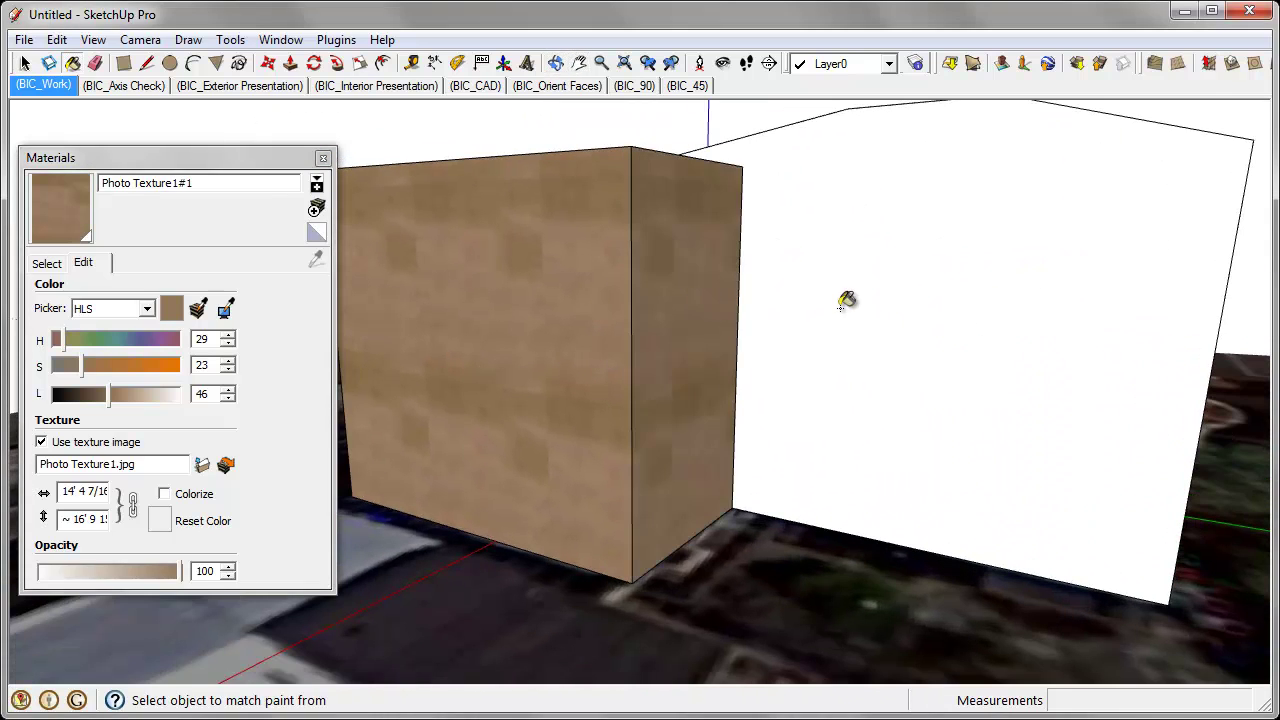
{"action": "left_click", "coordinate": [846, 305]}
- Erase the edges of the sample rectangle on the side wall so it merges back into the wall face
{"action": "scroll", "coordinate": [842, 318], "scroll_direction": "down", "scroll_amount": 2}
{"action": "mouse_move", "coordinate": [960, 360]}
{"action": "middle_mouse_down"}
{"action": "mouse_move", "coordinate": [718, 330]}
{"action": "mouse_move", "coordinate": [590, 330]}
{"action": "middle_mouse_up"}
{"action": "left_click", "coordinate": [1018, 344]}
{"action": "mouse_move", "coordinate": [1018, 344]}
{"action": "middle_mouse_down", "text": "shift"}
{"action": "mouse_move", "coordinate": [963, 363]}
{"action": "mouse_move", "coordinate": [1157, 394]}
{"action": "mouse_move", "coordinate": [929, 371]}
{"action": "mouse_move", "coordinate": [658, 381]}
{"action": "mouse_move", "coordinate": [1034, 394]}
{"action": "mouse_move", "coordinate": [723, 334]}
{"action": "middle_mouse_up", "text": "shift"}
{"action": "key", "text": "e"}
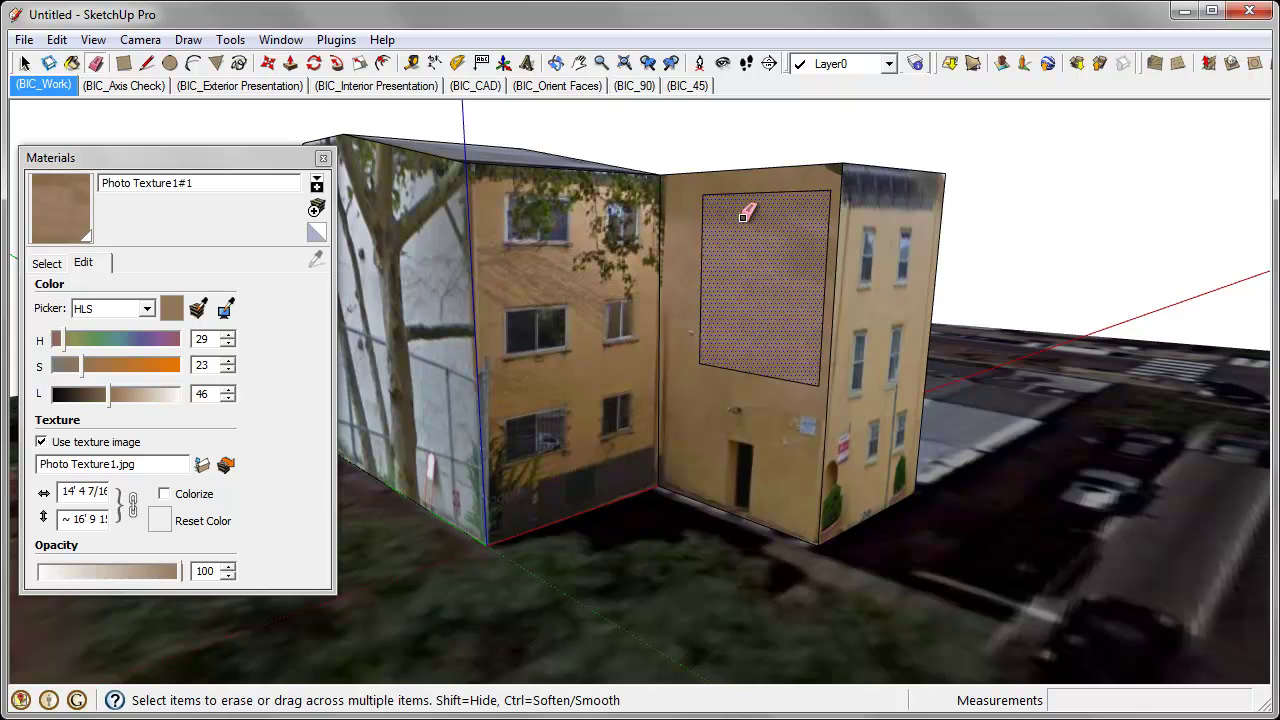
{"action": "left_click_drag", "start_coordinate": [702, 204], "coordinate": [708, 214]}
{"action": "left_click_drag", "start_coordinate": [750, 362], "coordinate": [756, 383]}
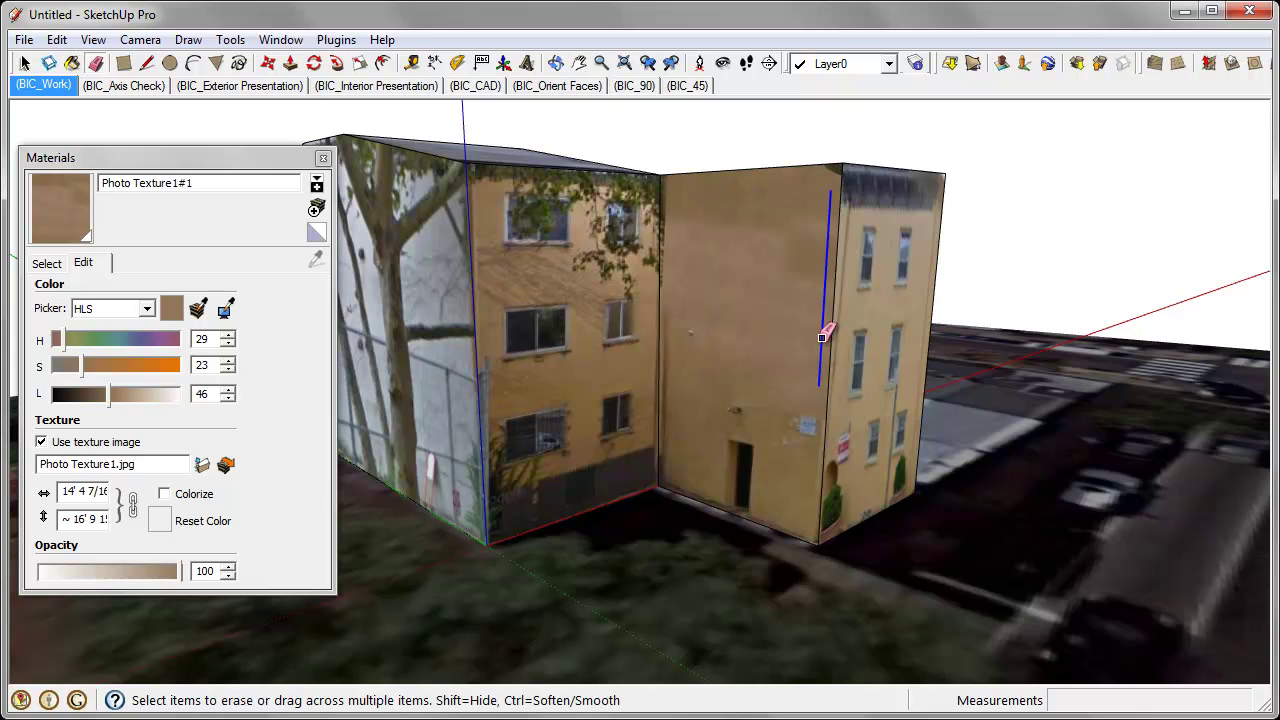
{"action": "middle_click_drag", "start_coordinate": [822, 338], "coordinate": [716, 337]}
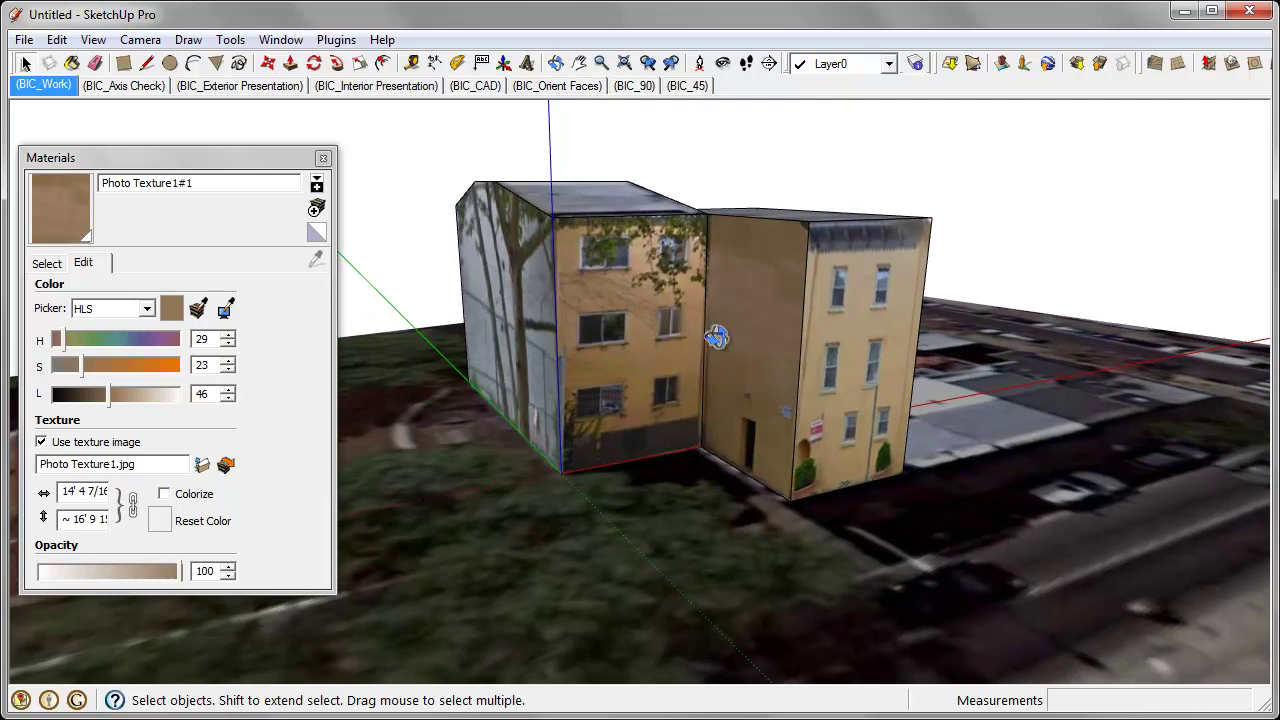
- Save the model in the SKP format over the existing file named after the building's address
{"action": "middle_click_drag", "start_coordinate": [720, 313], "coordinate": [738, 359]}
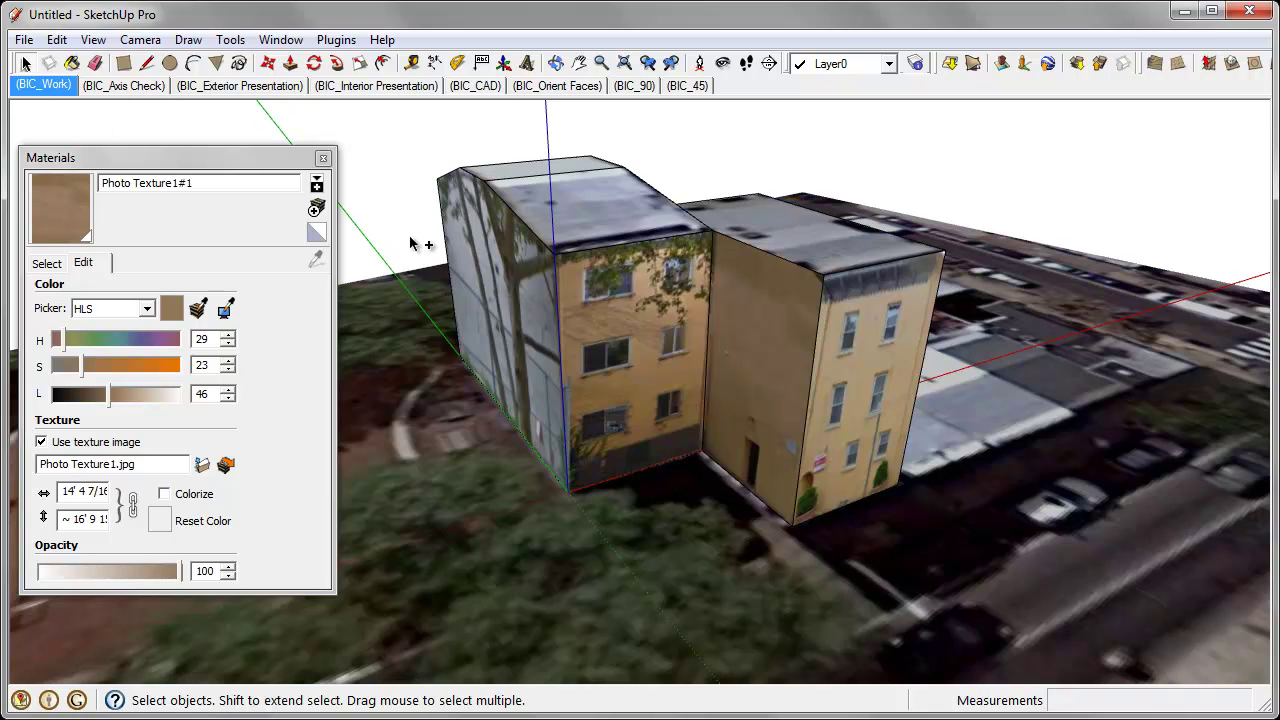
{"action": "key", "text": "ctrl+s"}
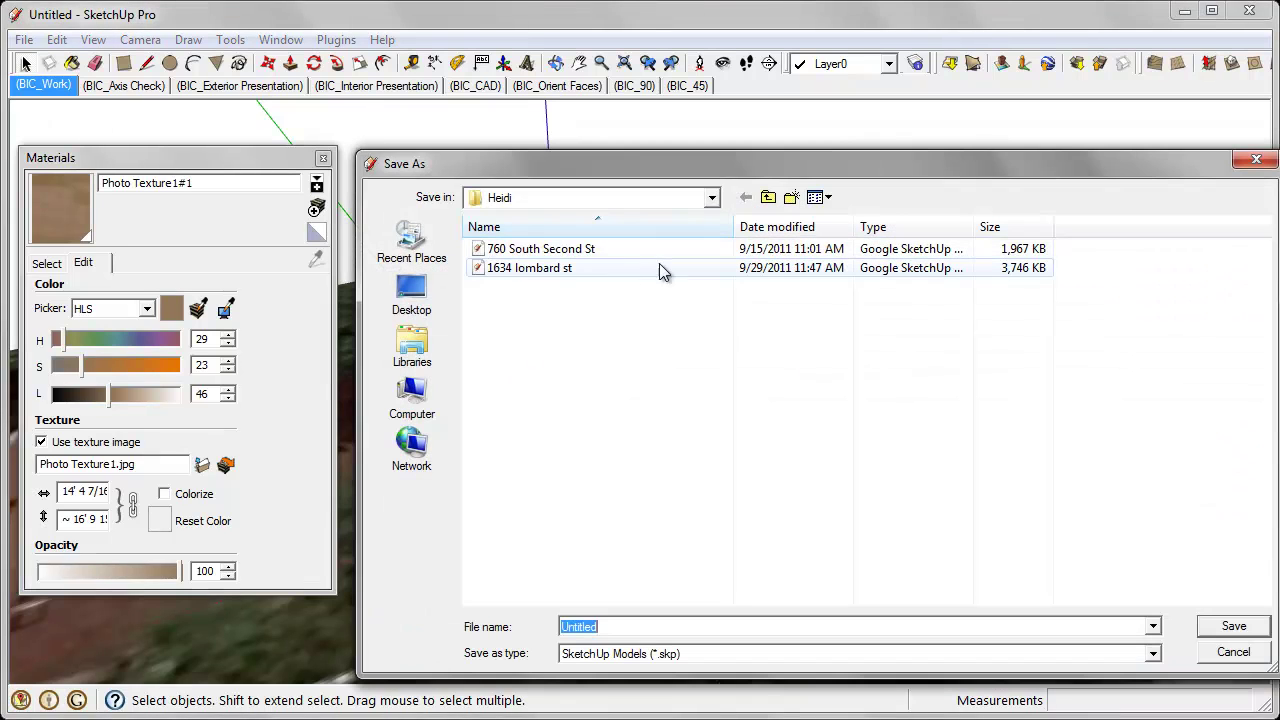
{"action": "left_click", "coordinate": [558, 270]}
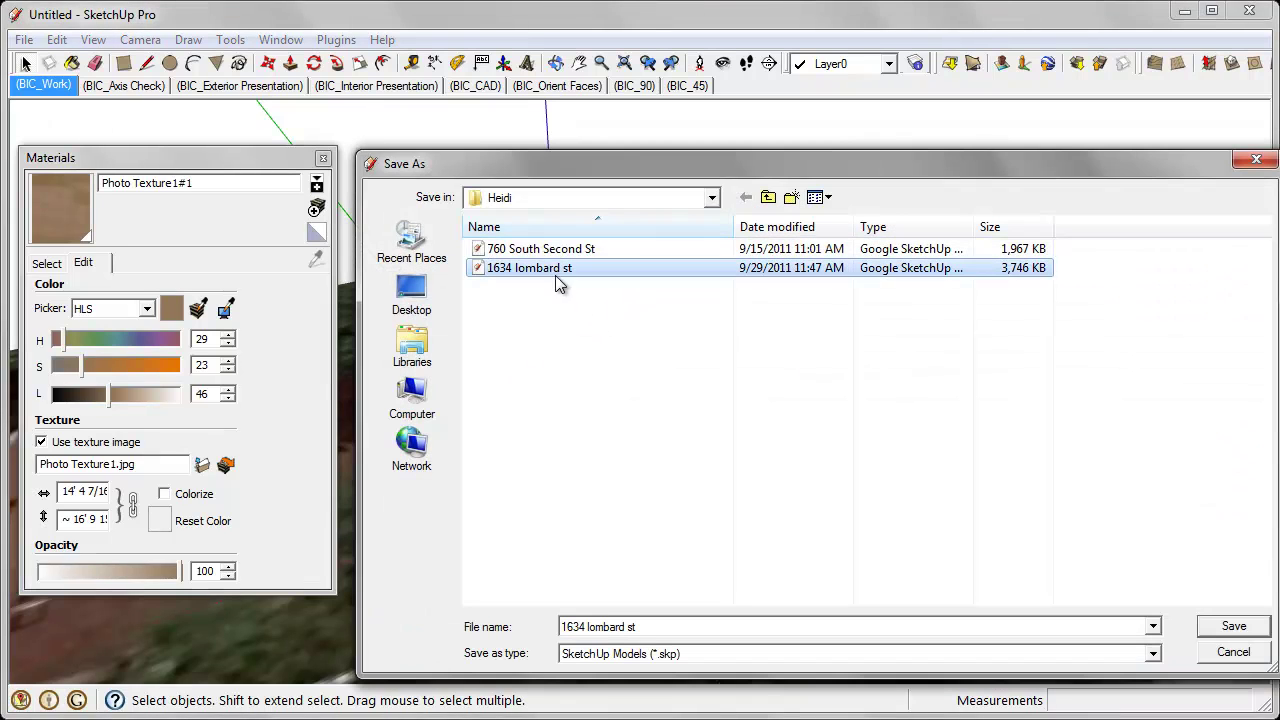
{"action": "left_click", "coordinate": [1217, 630]}
{"action": "left_click", "coordinate": [694, 376]}
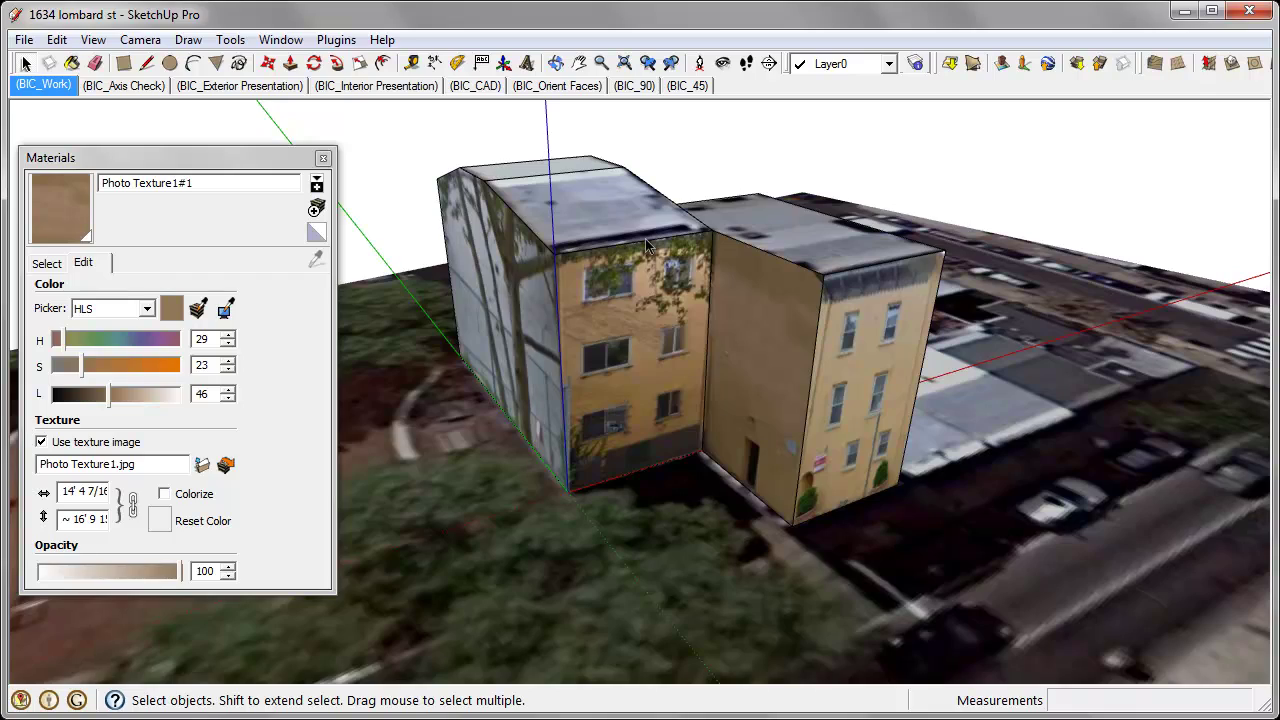
- Preview the model in Google Earth and bring its window fully into view
{"action": "middle_click_drag", "start_coordinate": [710, 371], "coordinate": [1005, 425]}
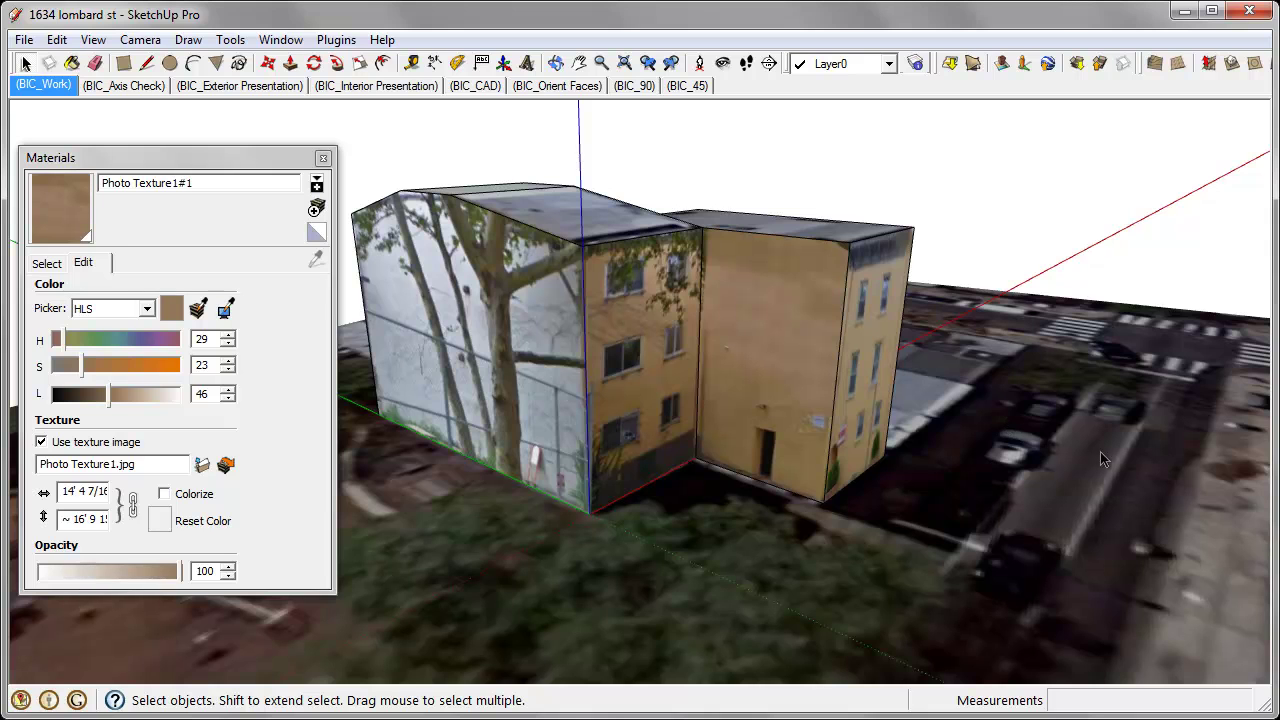
{"action": "middle_click_drag", "start_coordinate": [1101, 453], "coordinate": [887, 455]}
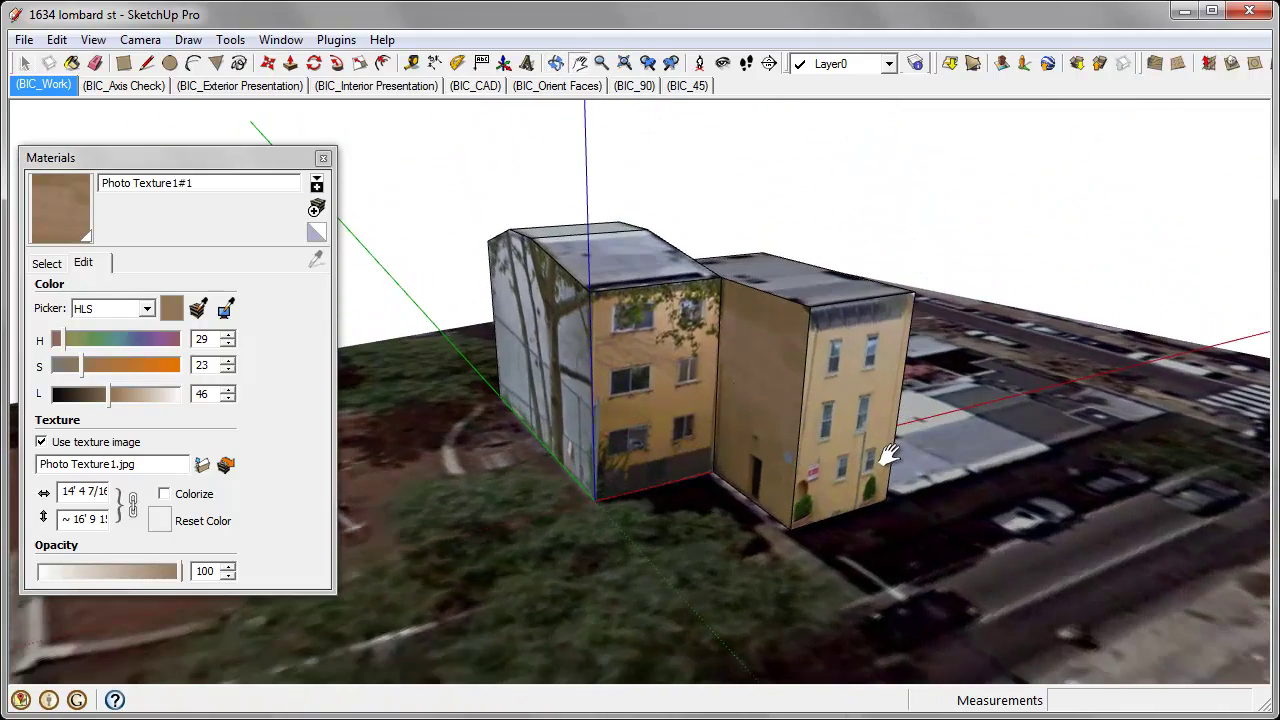
{"action": "left_click", "coordinate": [1050, 63]}
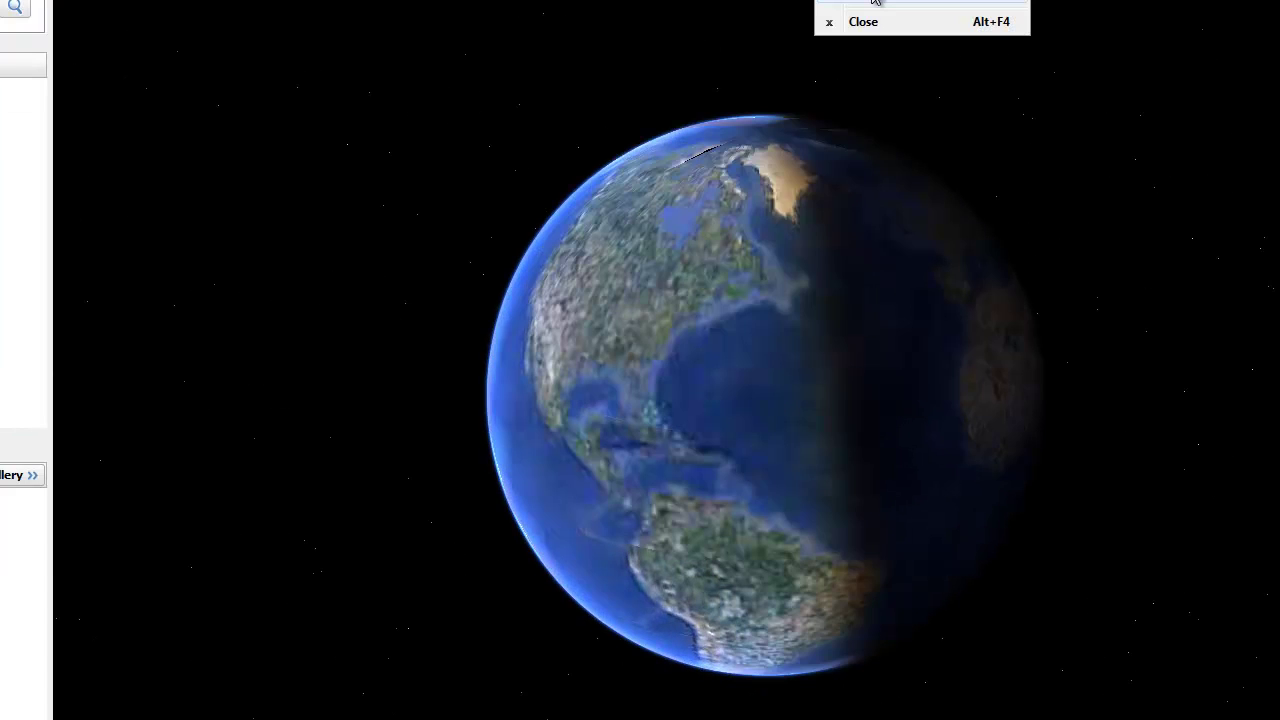
{"action": "left_click", "coordinate": [1099, 16]}
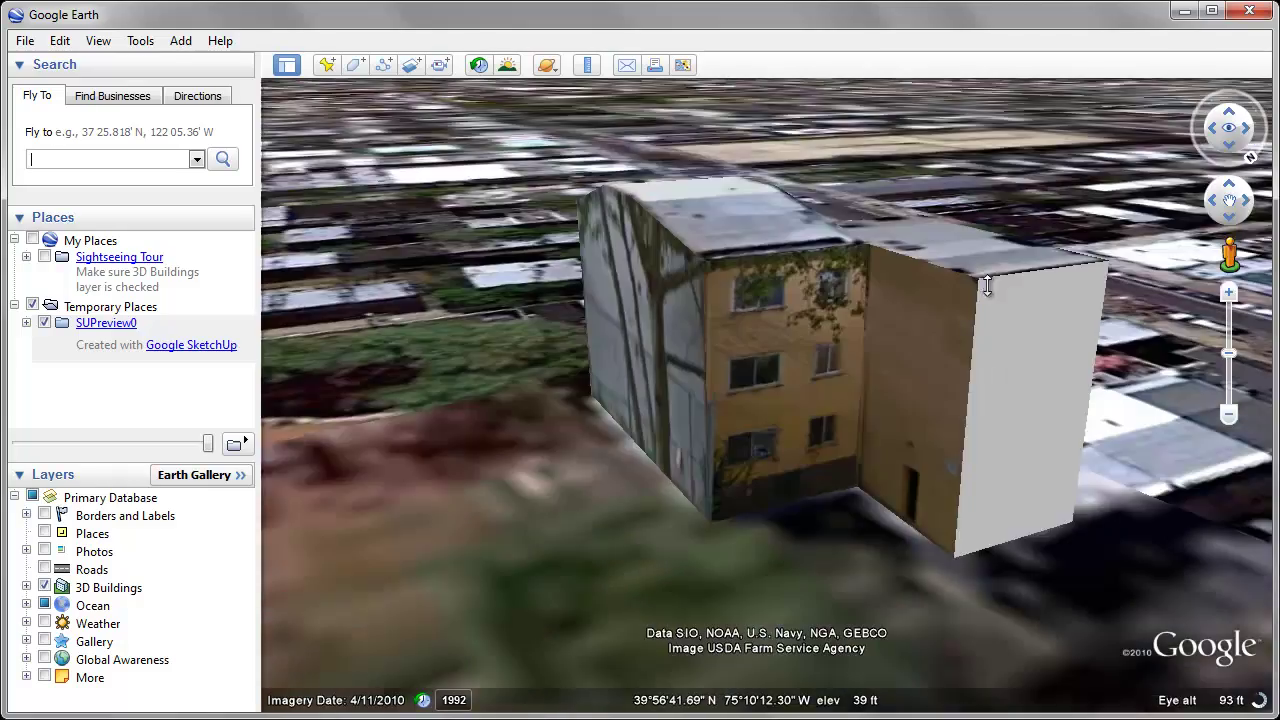
- Examine the textured building in its Google Earth surroundings from several directions and heights
{"action": "right_click_drag", "start_coordinate": [987, 285], "coordinate": [778, 454]}
{"action": "scroll", "coordinate": [778, 454], "scroll_direction": "down", "scroll_amount": 2}
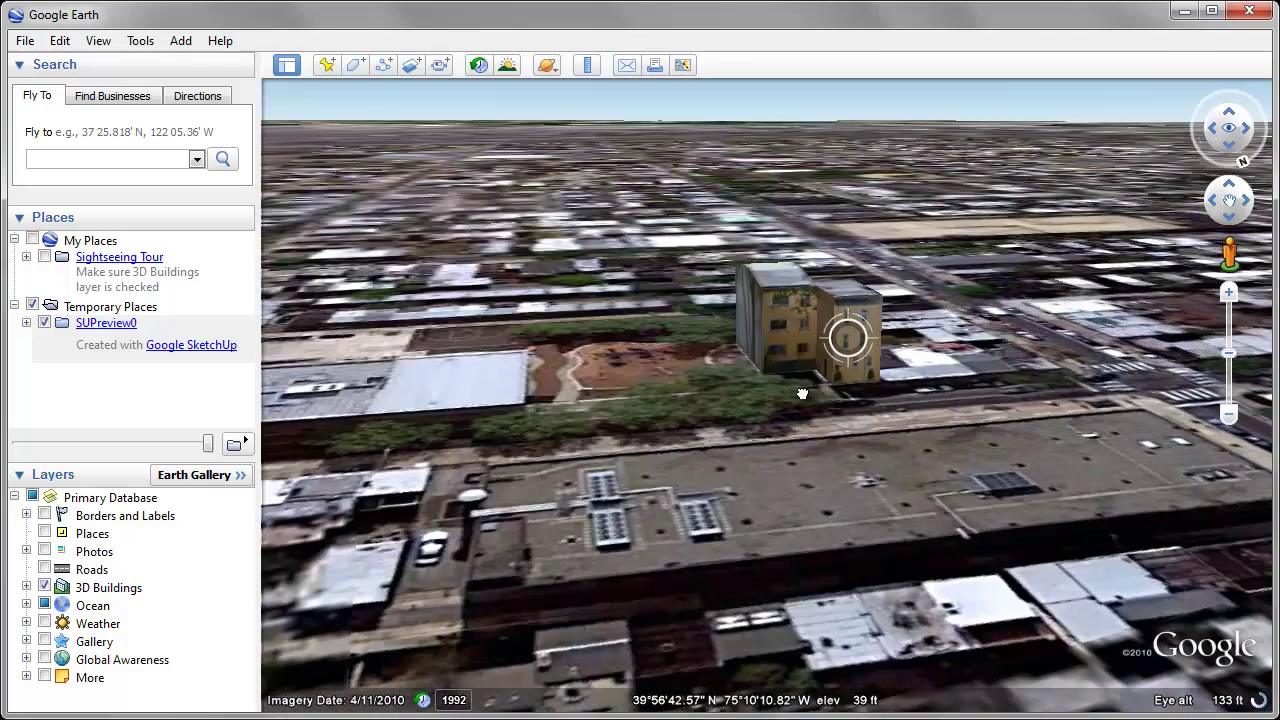
{"action": "middle_click_drag", "start_coordinate": [802, 393], "coordinate": [565, 408]}
{"action": "middle_click_drag", "start_coordinate": [829, 427], "coordinate": [941, 370]}
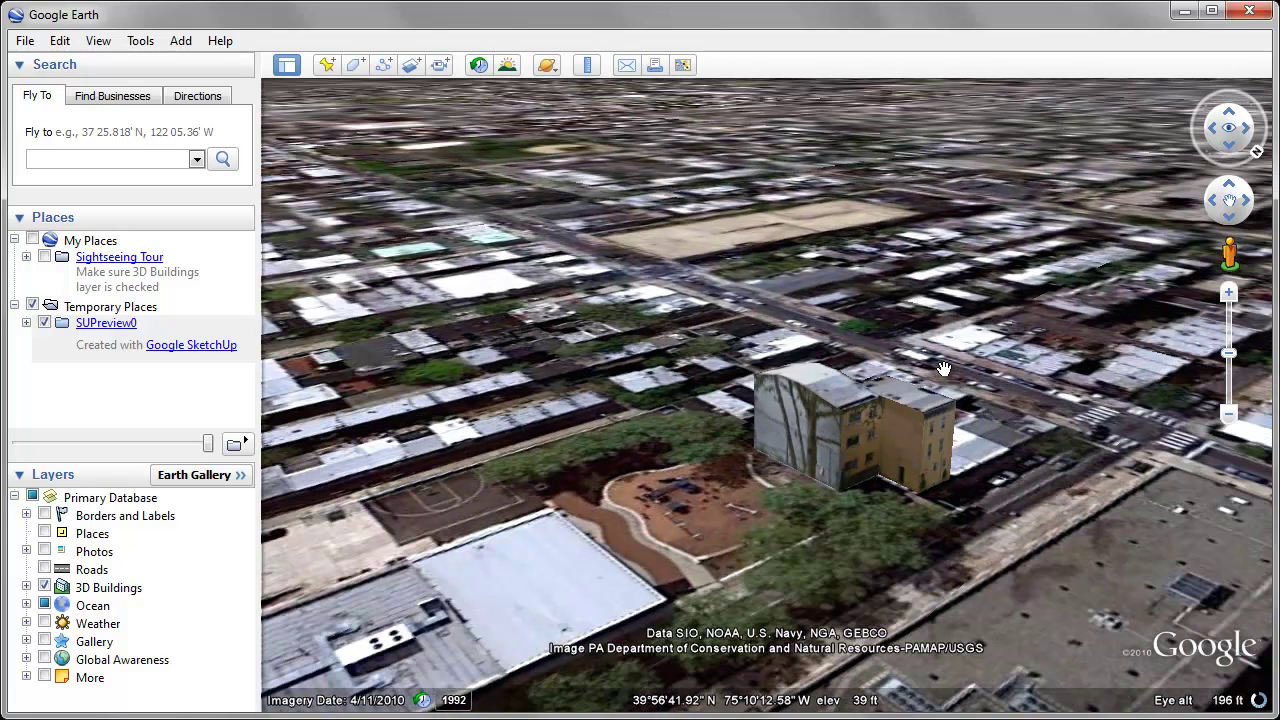